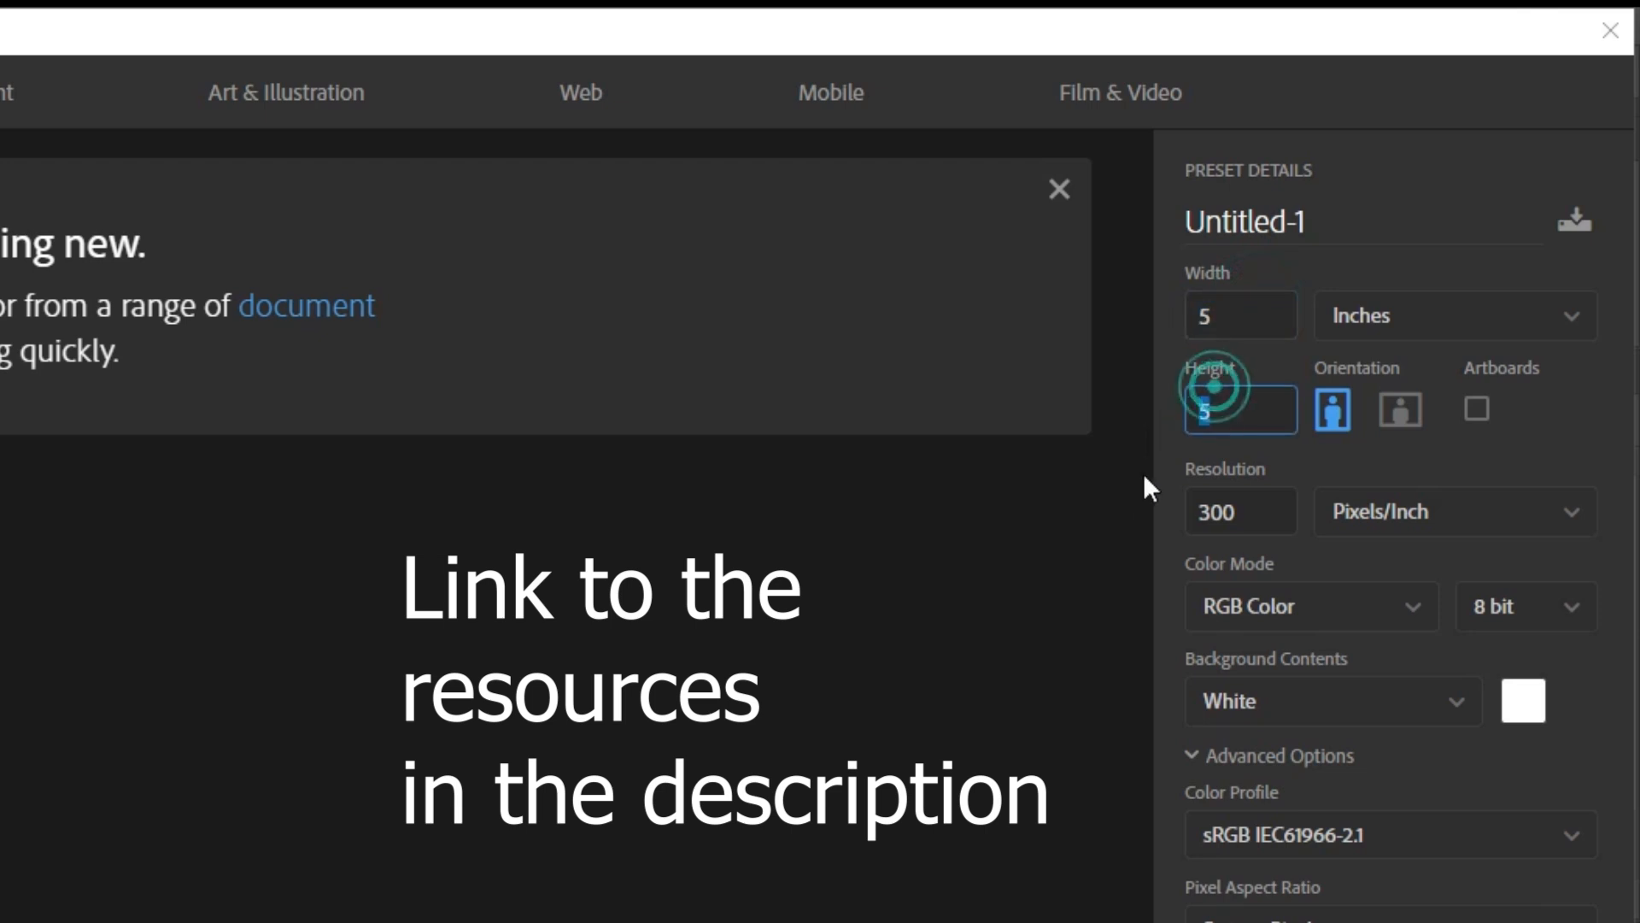
Create a new 5 × 5 inch document at 300 pixels/inch in 8-bit RGB Color with white background contents.
click(1499, 621)
click(1497, 612)
click(1243, 510)
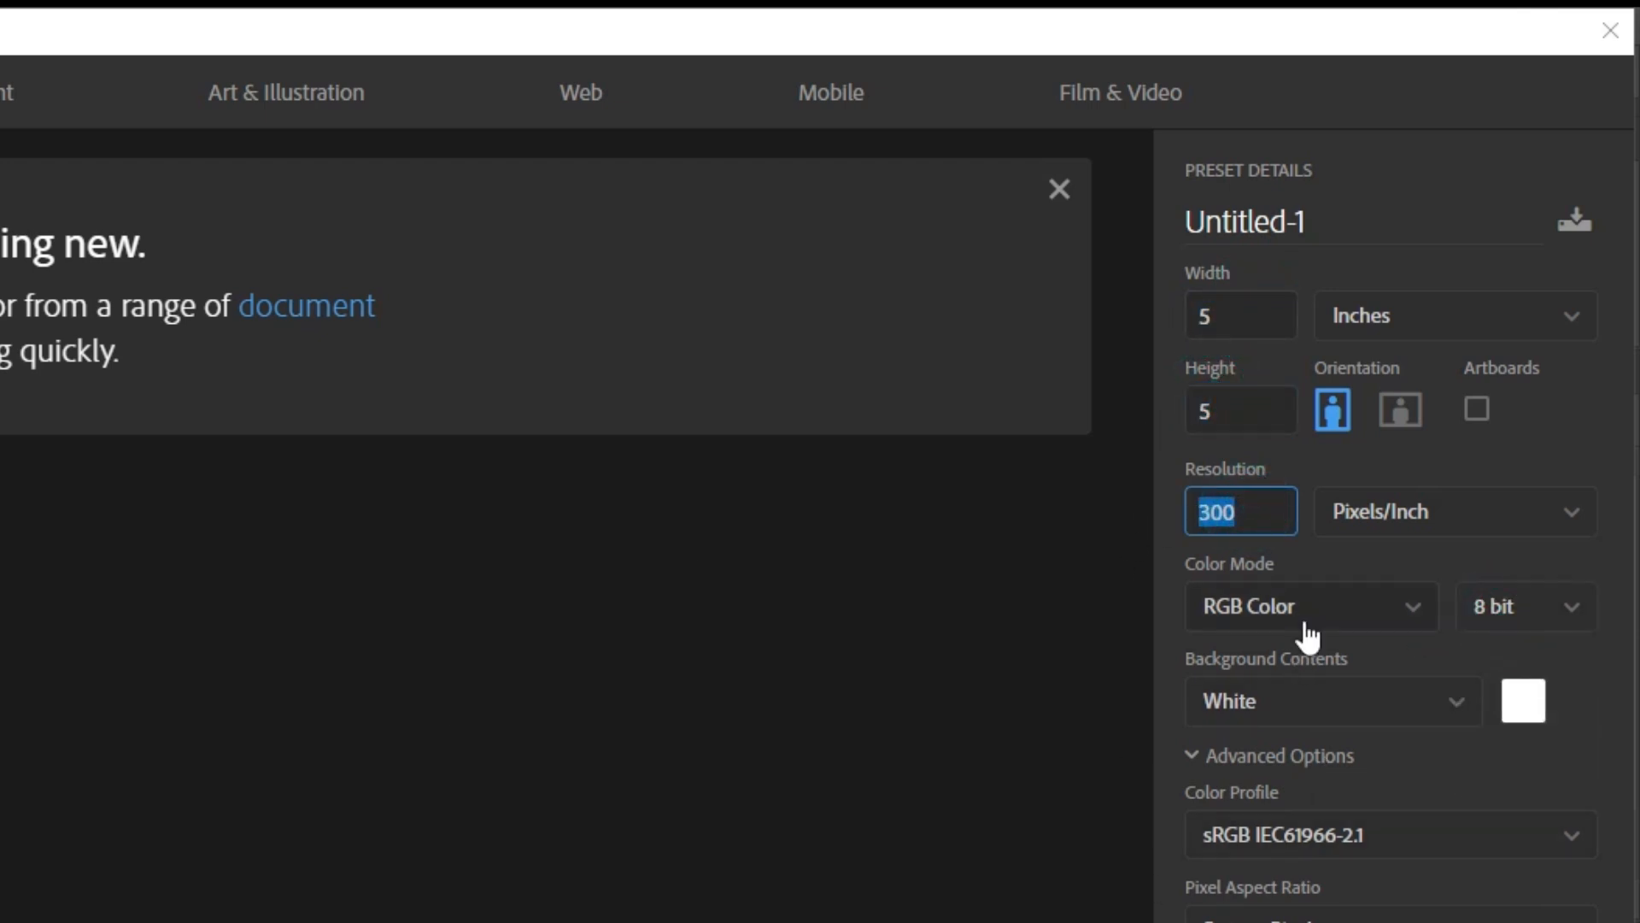
click(1425, 857)
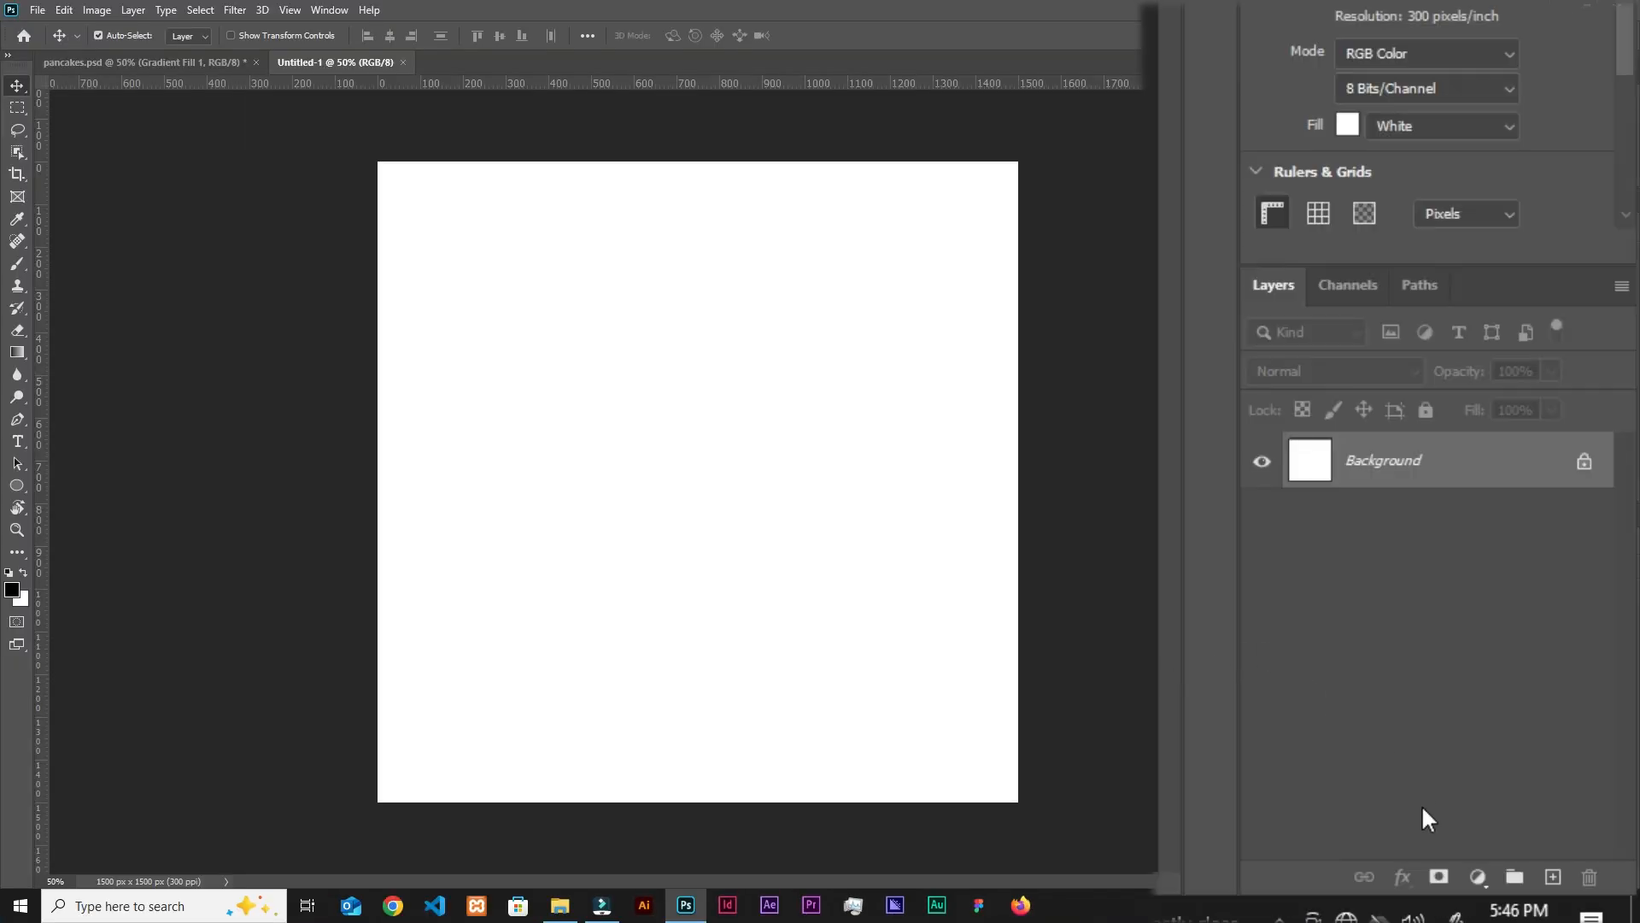
Add a linear Gradient fill layer above the background and set its angle to 103°.
click(1478, 876)
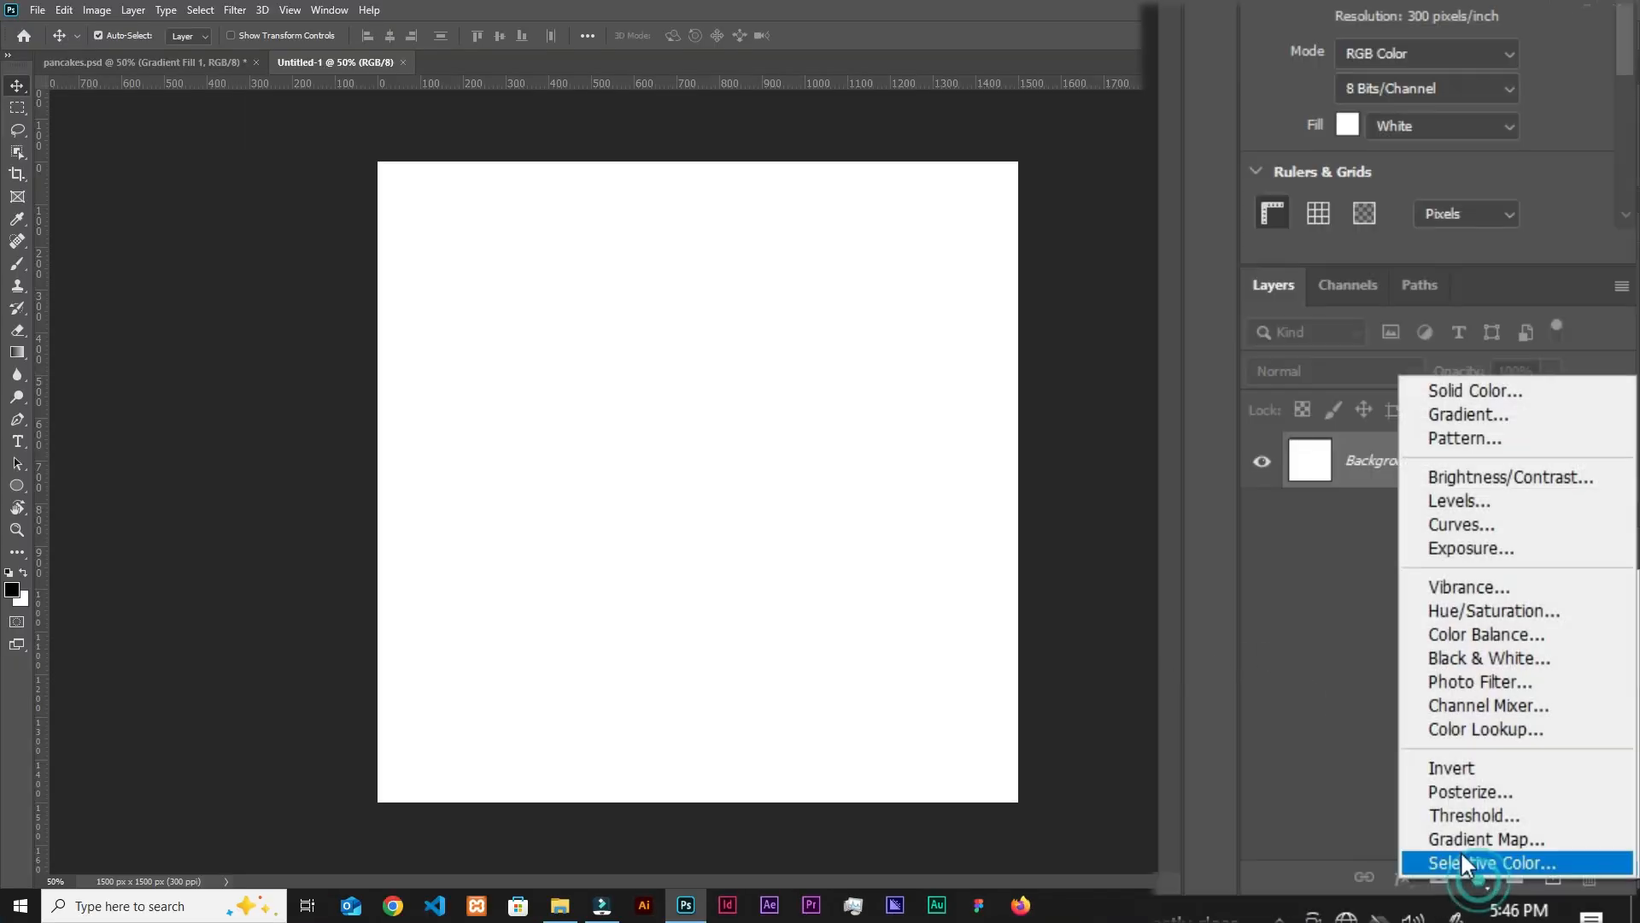
click(1466, 416)
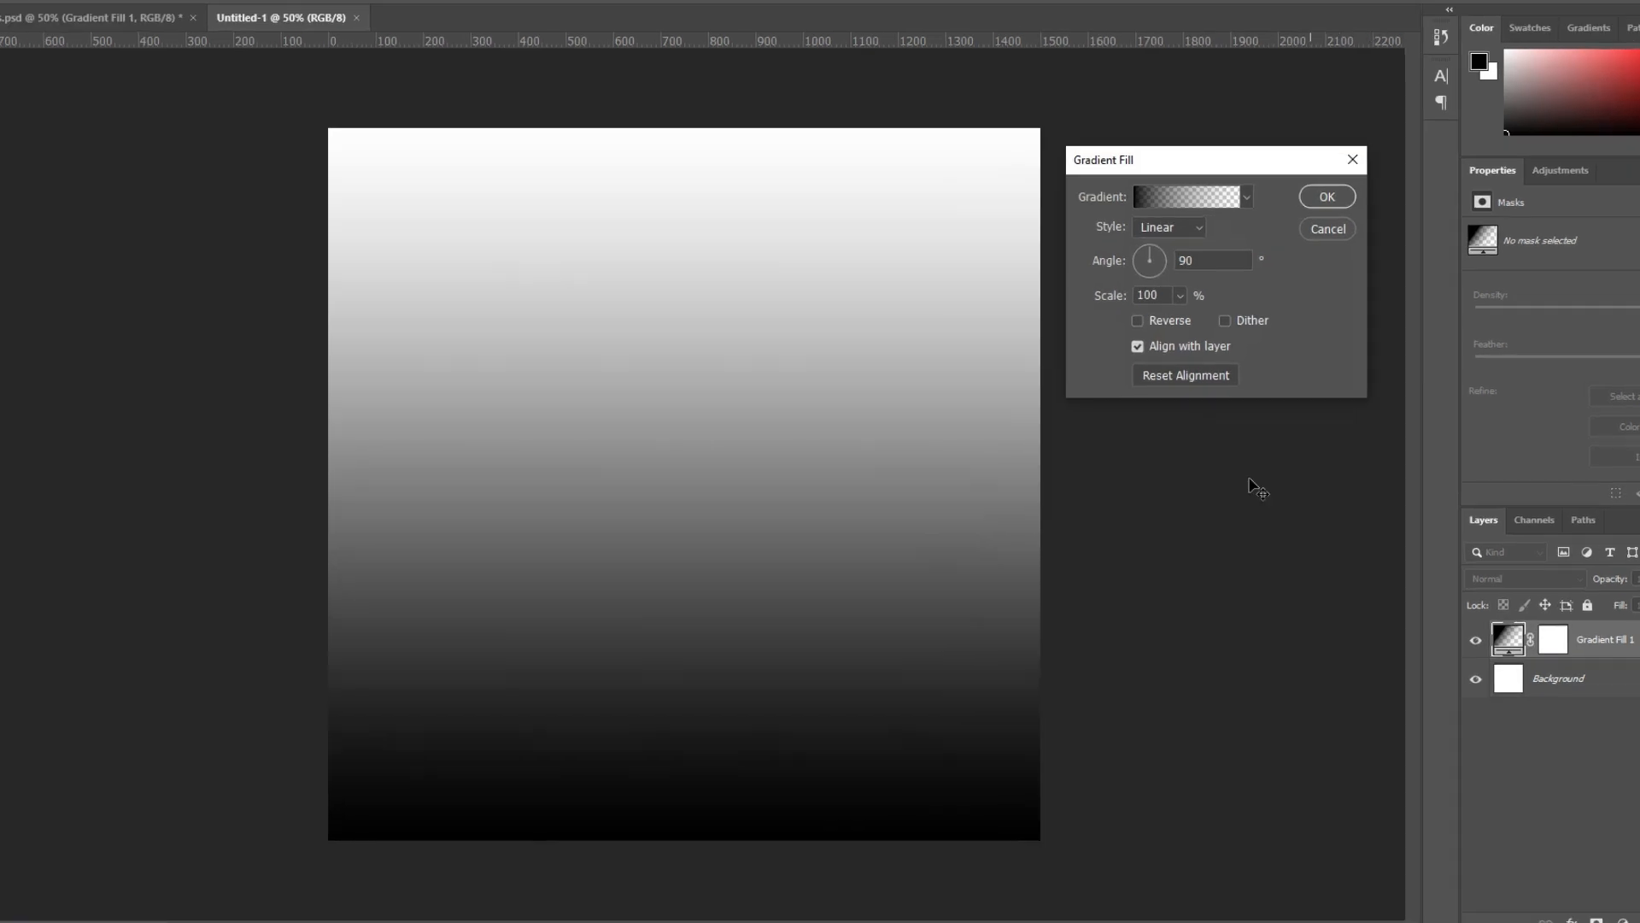
double_click(1297, 207)
text(103)
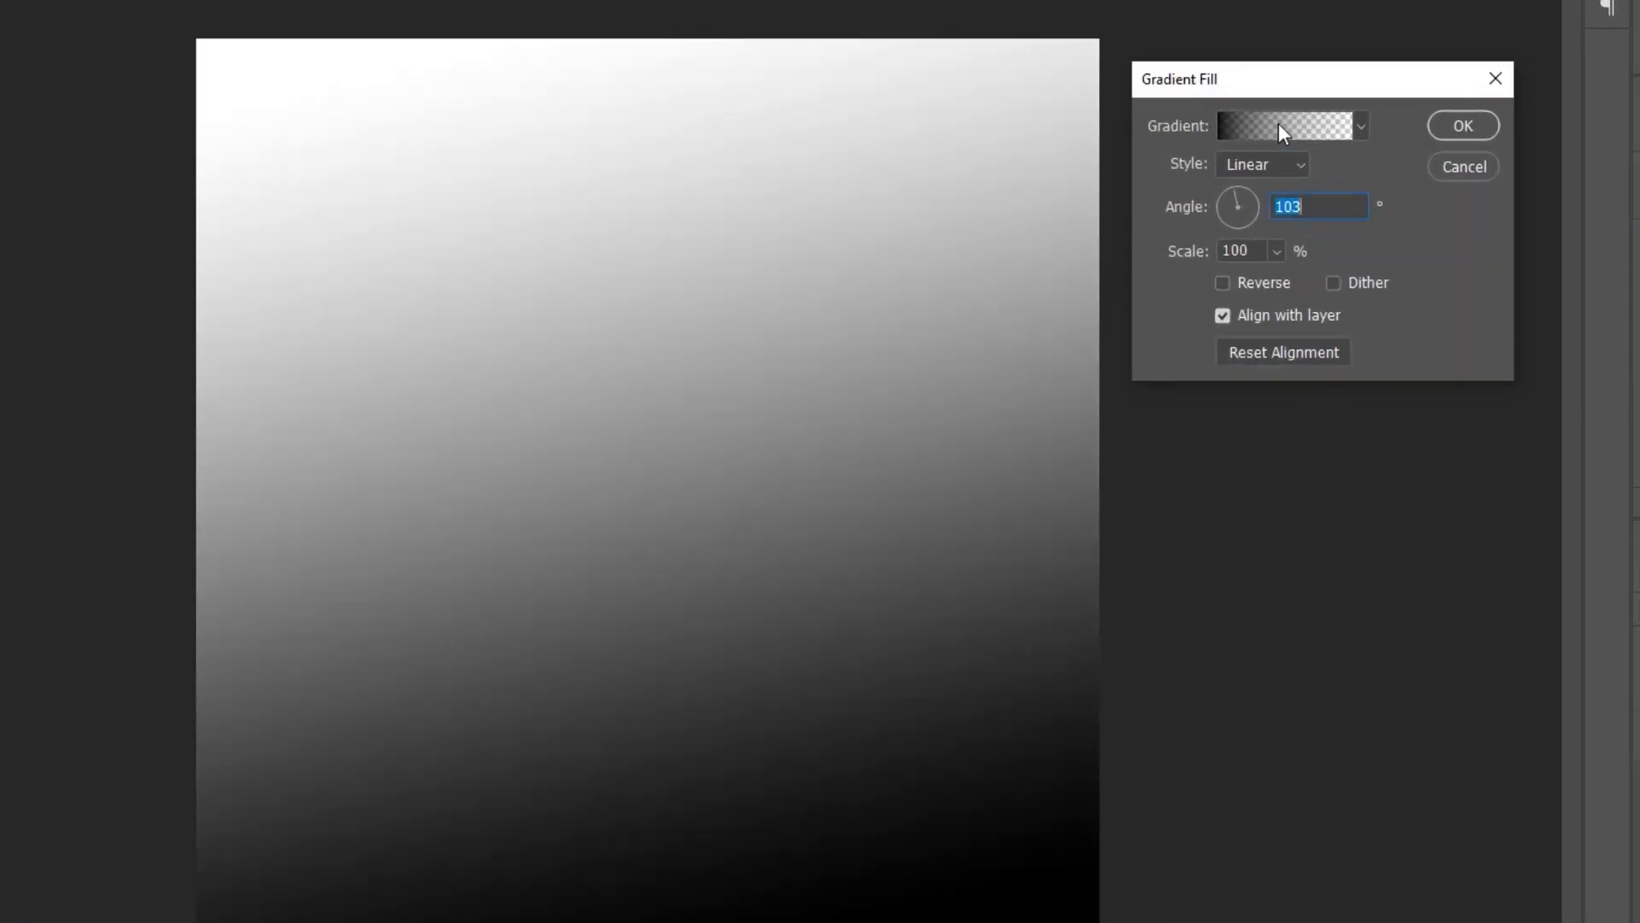
Base the gradient on the black-to-white Basics preset and set its start colour stop to 411404.
click(1282, 126)
click(1041, 117)
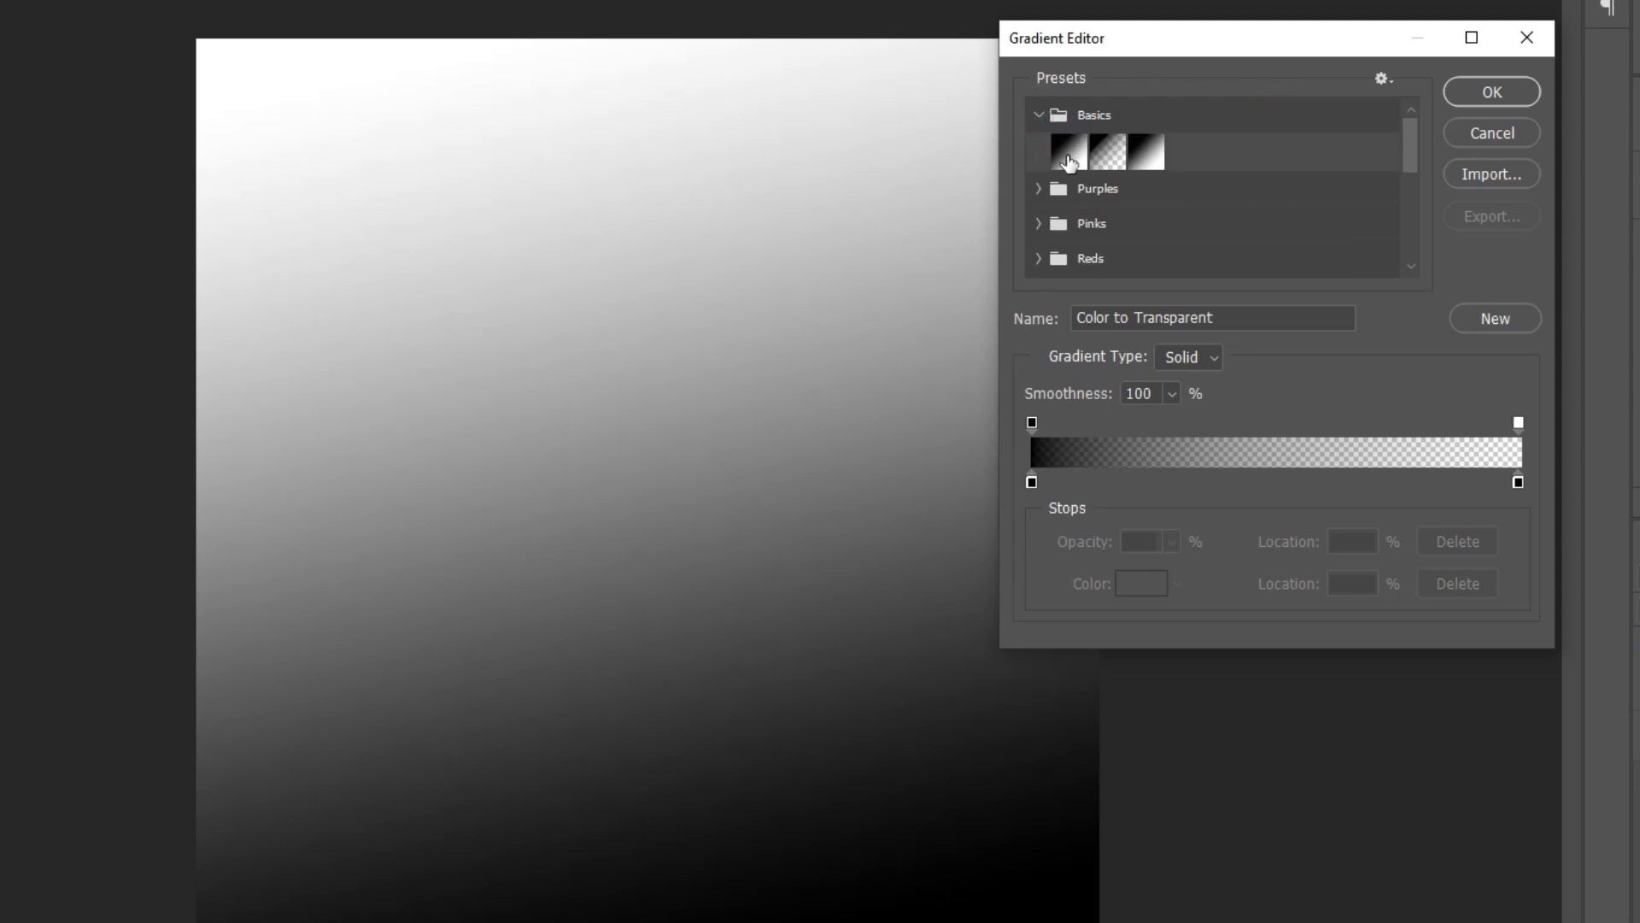
click(1068, 152)
click(1031, 482)
click(1141, 583)
text(411404)
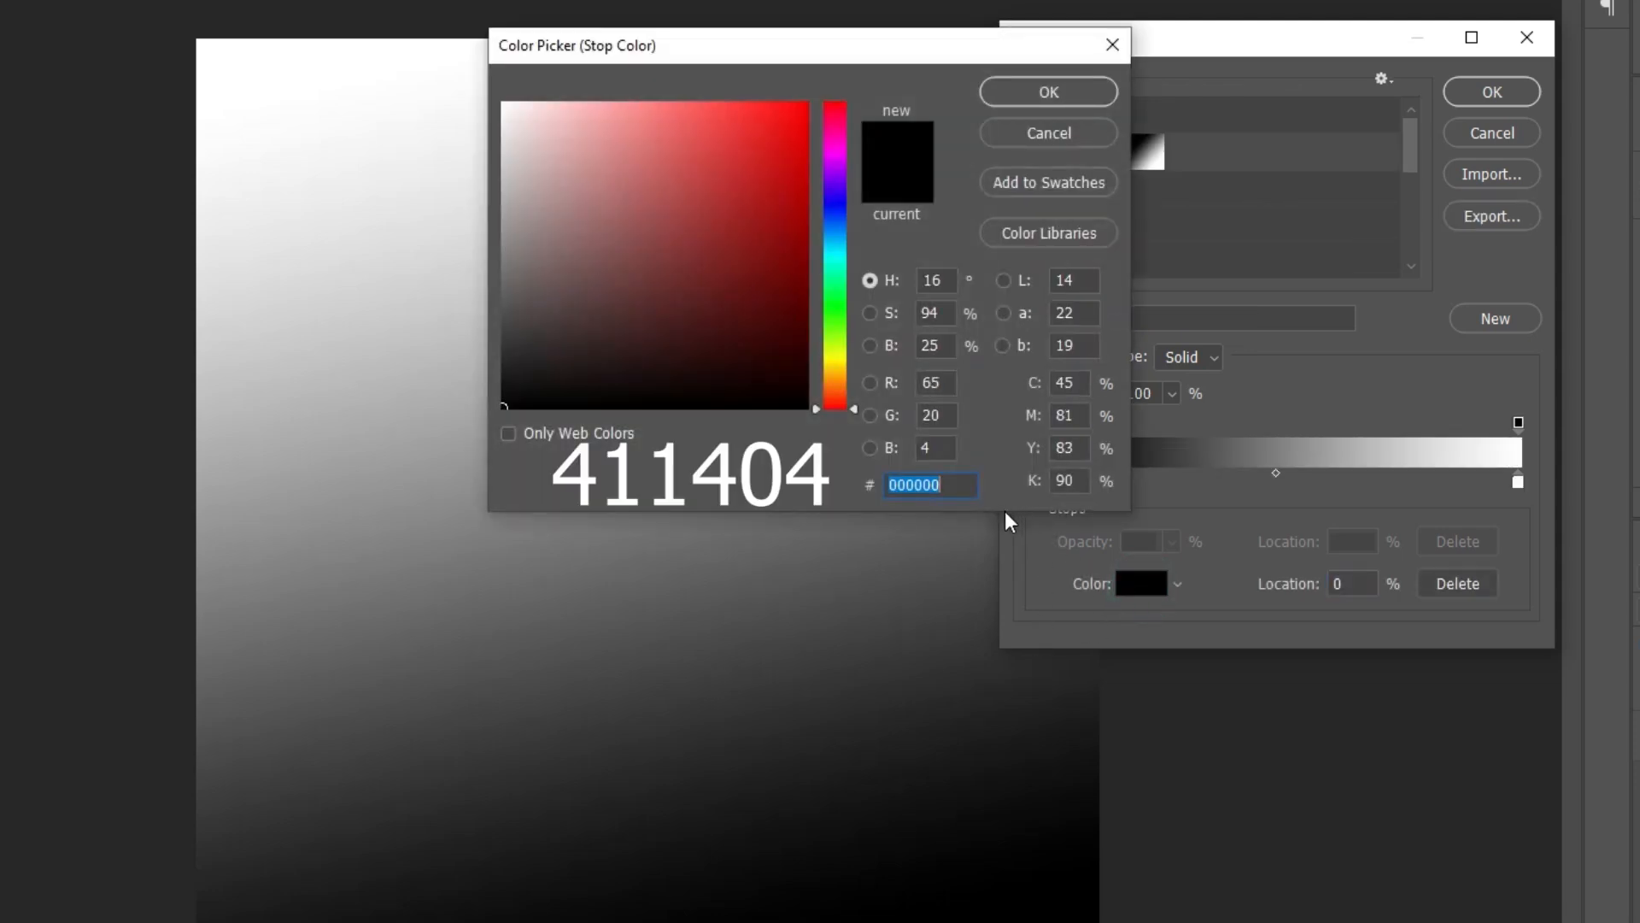
click(1035, 99)
Set the gradient's end colour stop to 945b2e and accept the edited gradient.
click(1517, 483)
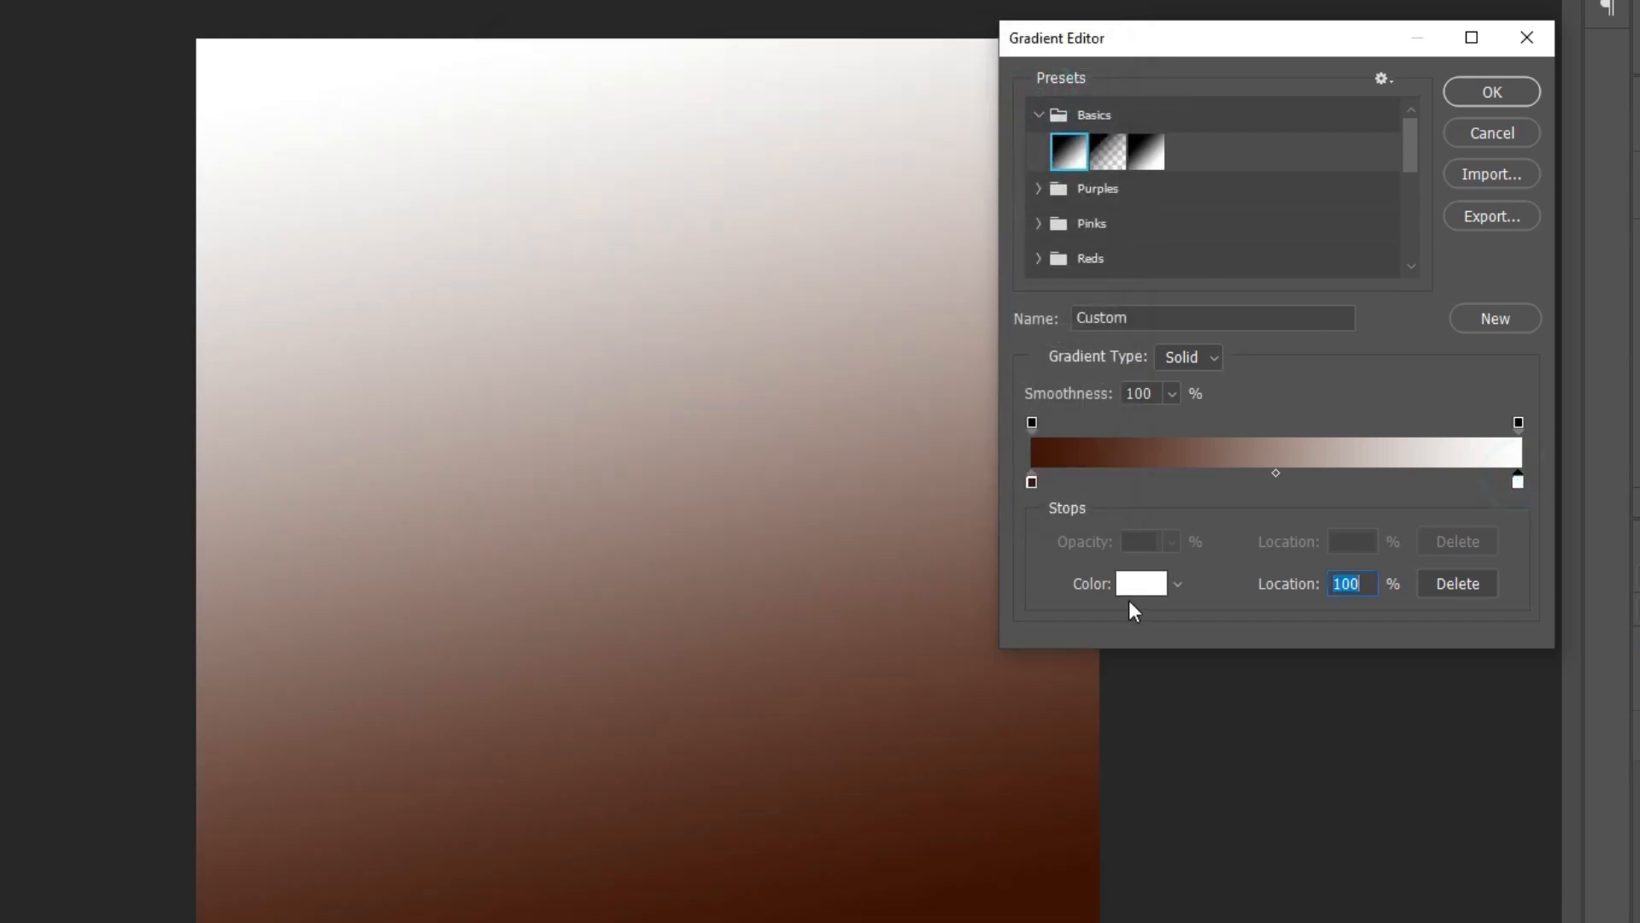
click(1129, 590)
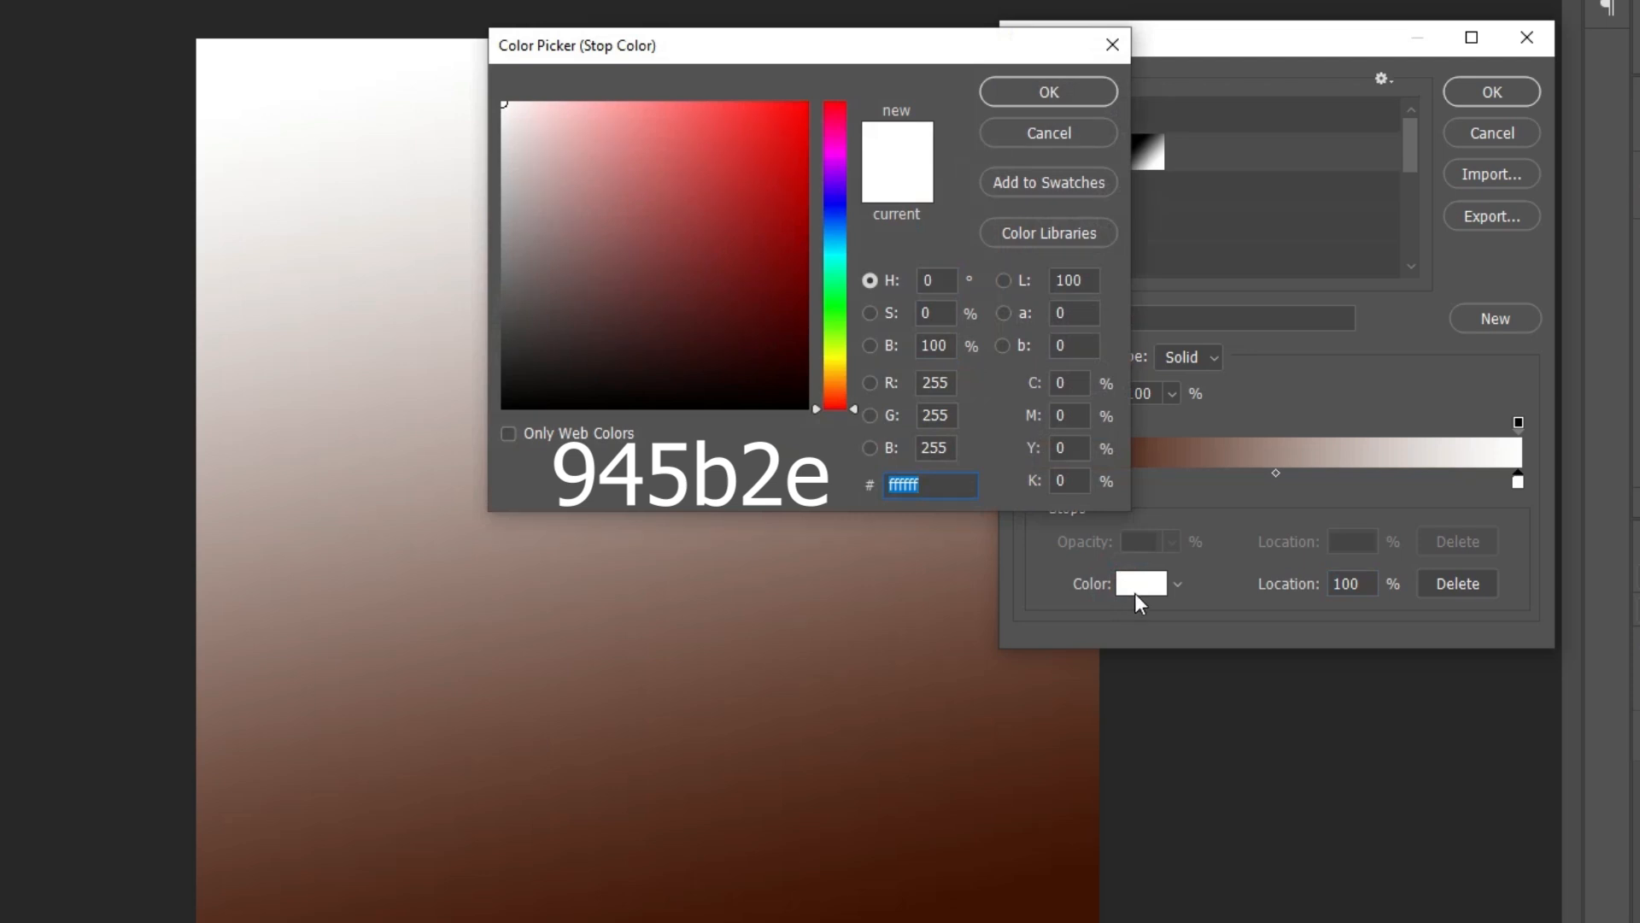
text(945b2e)
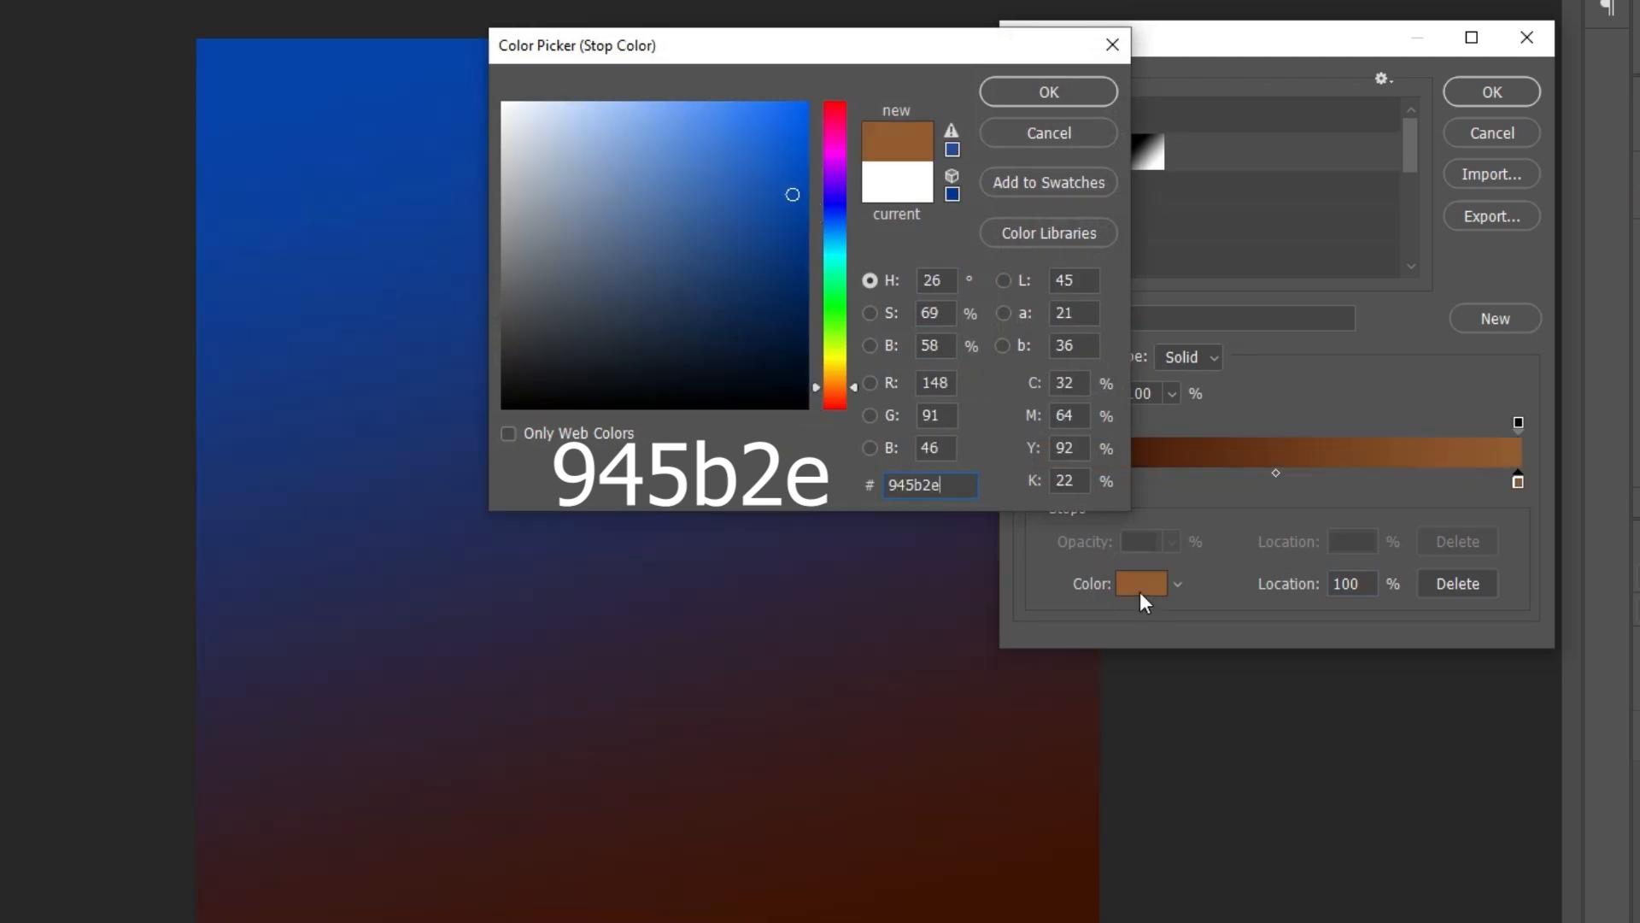
click(1043, 91)
click(1486, 92)
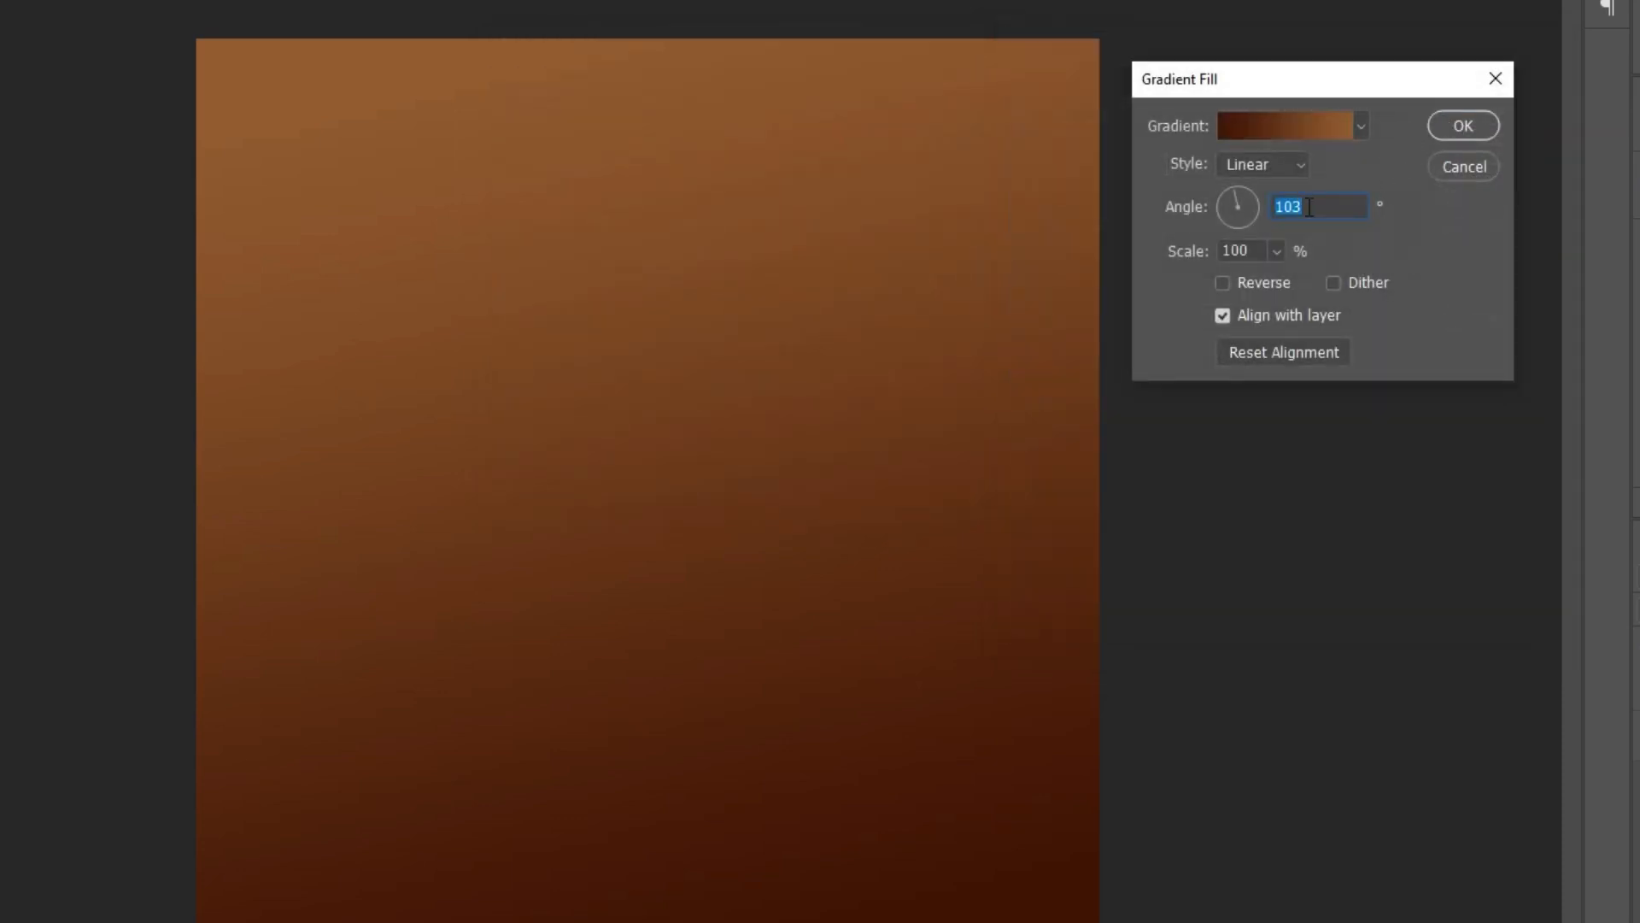
Reverse the gradient, shift it downward on the canvas so the dark area extends further, and apply the fill.
click(1222, 283)
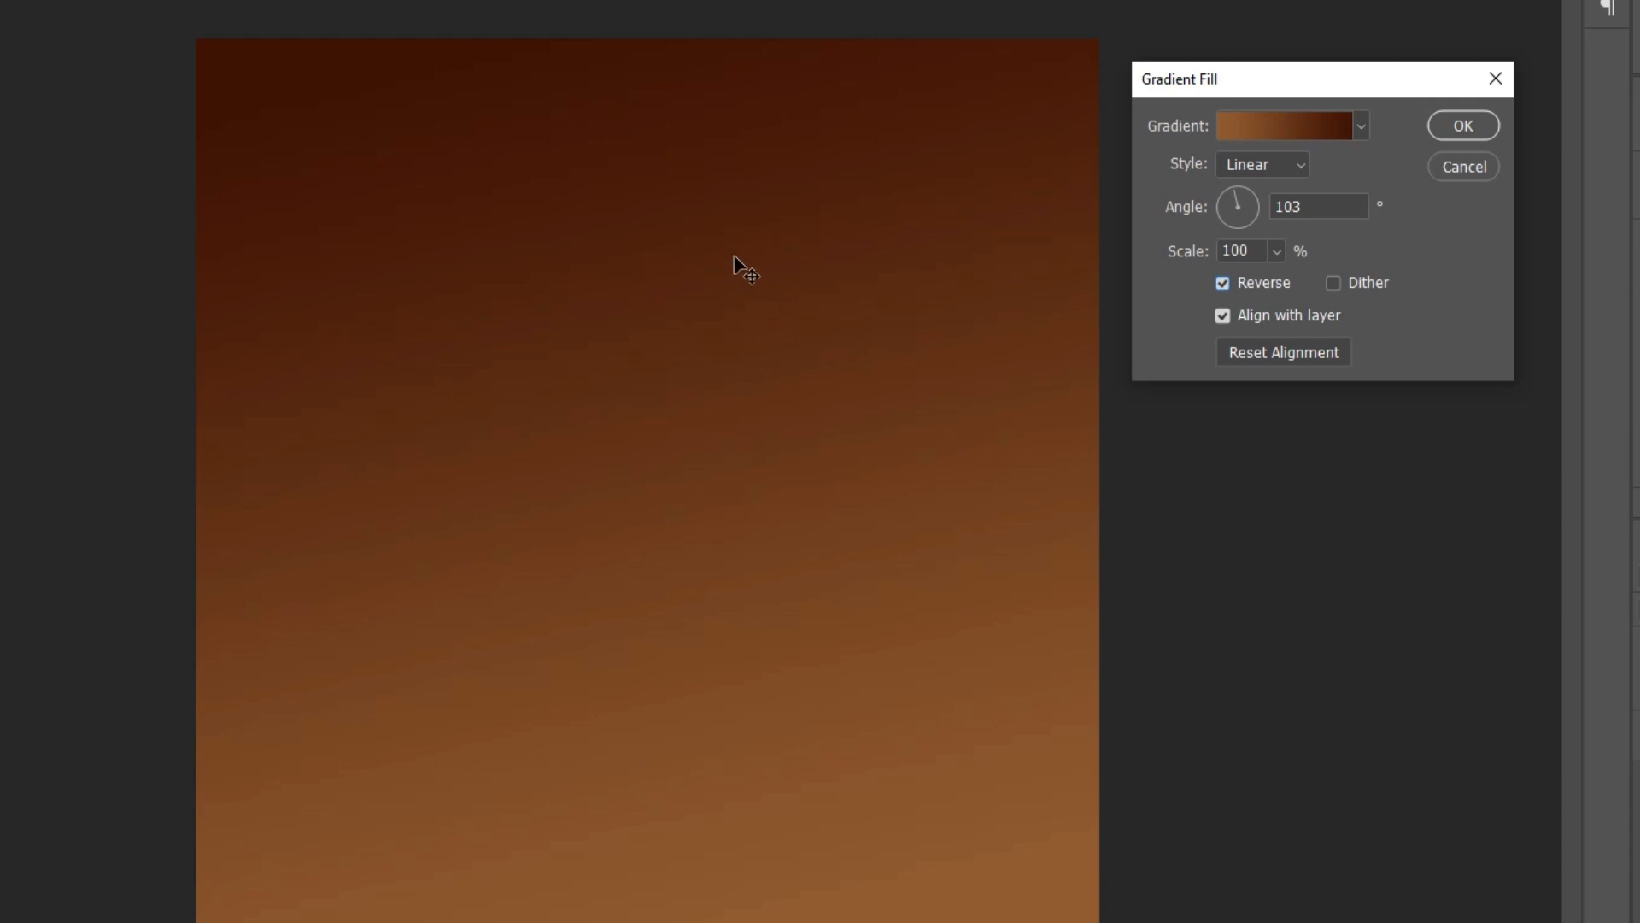
drag(716, 224, 719, 377)
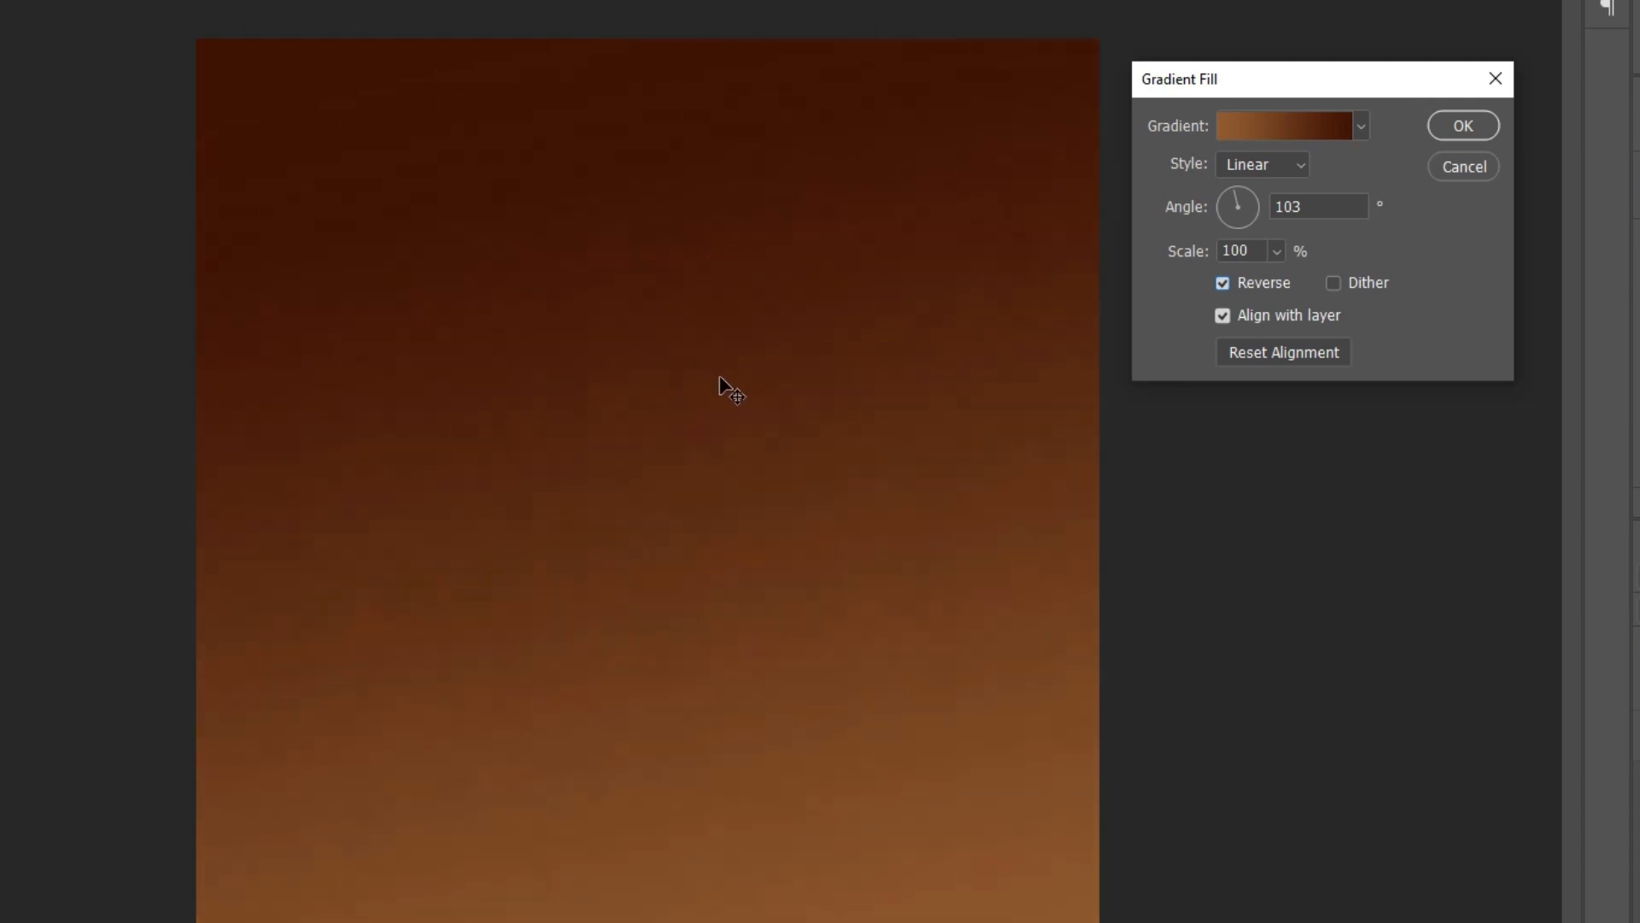
click(1435, 129)
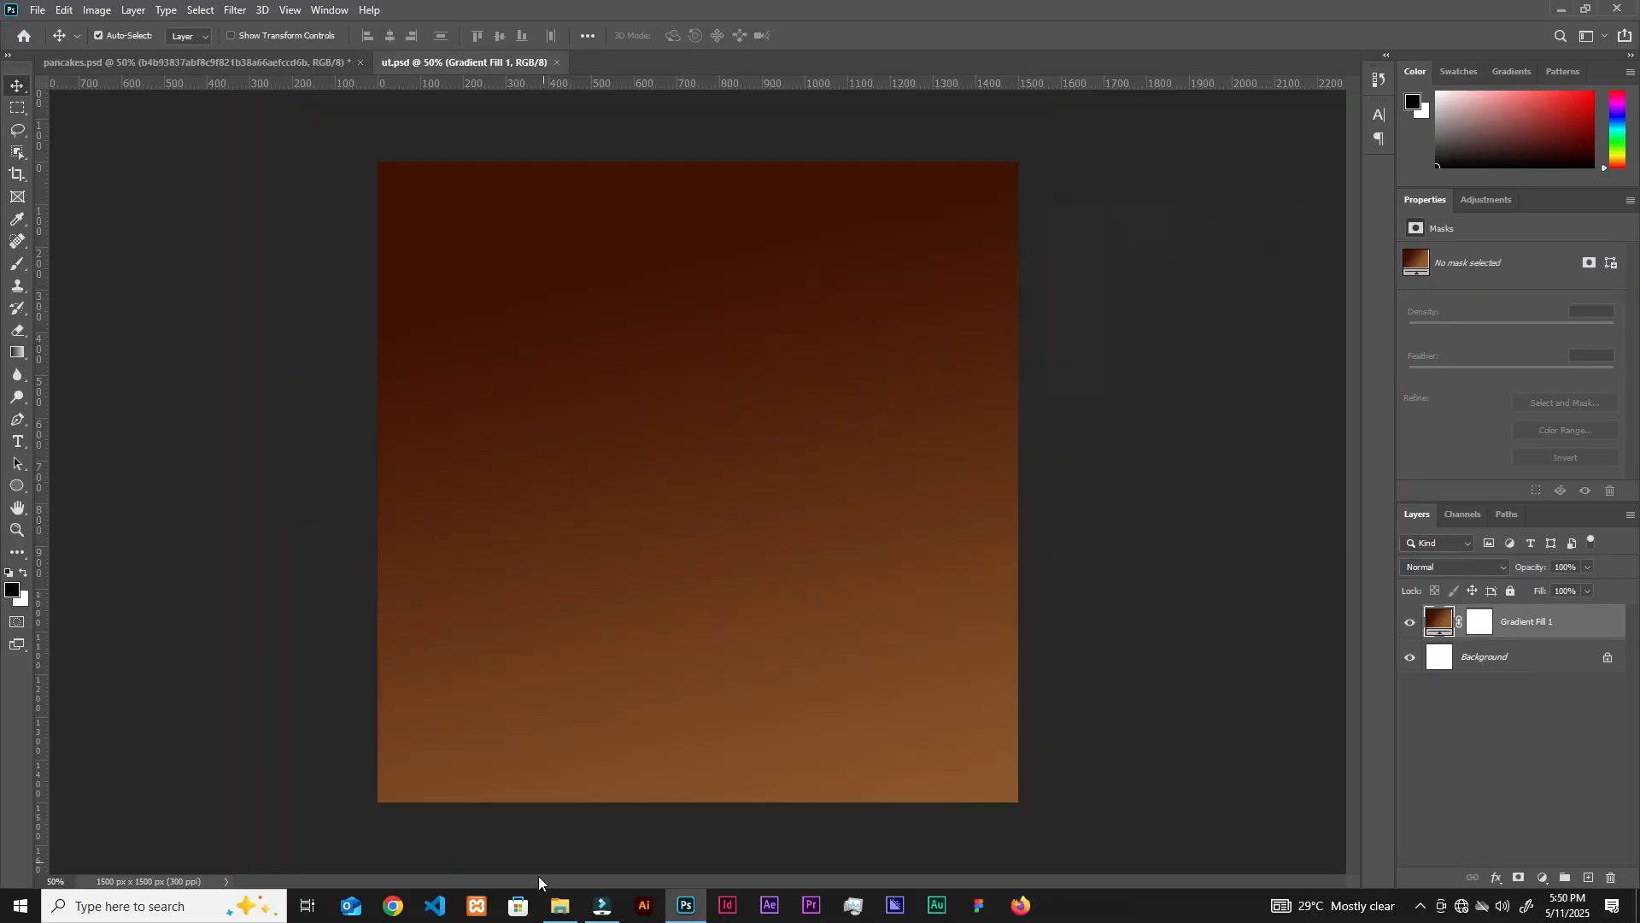
Place the honey-drizzled pancake photo from the Pancake_tut folder over the whole canvas and set its blend mode to Soft Light.
click(560, 904)
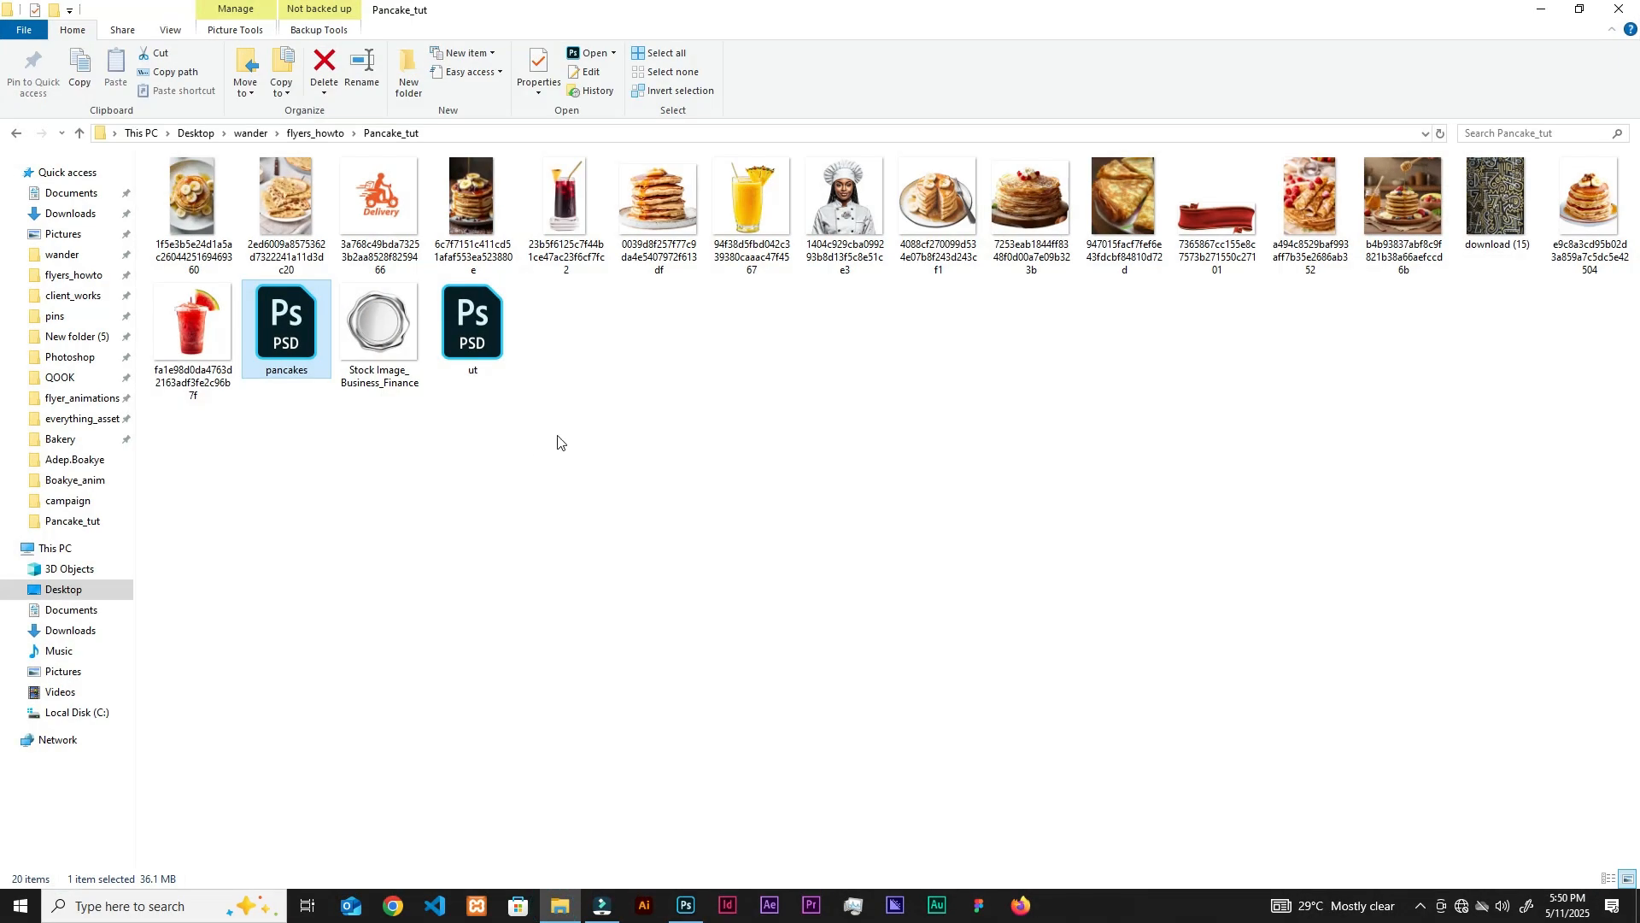
drag(1398, 224, 857, 635)
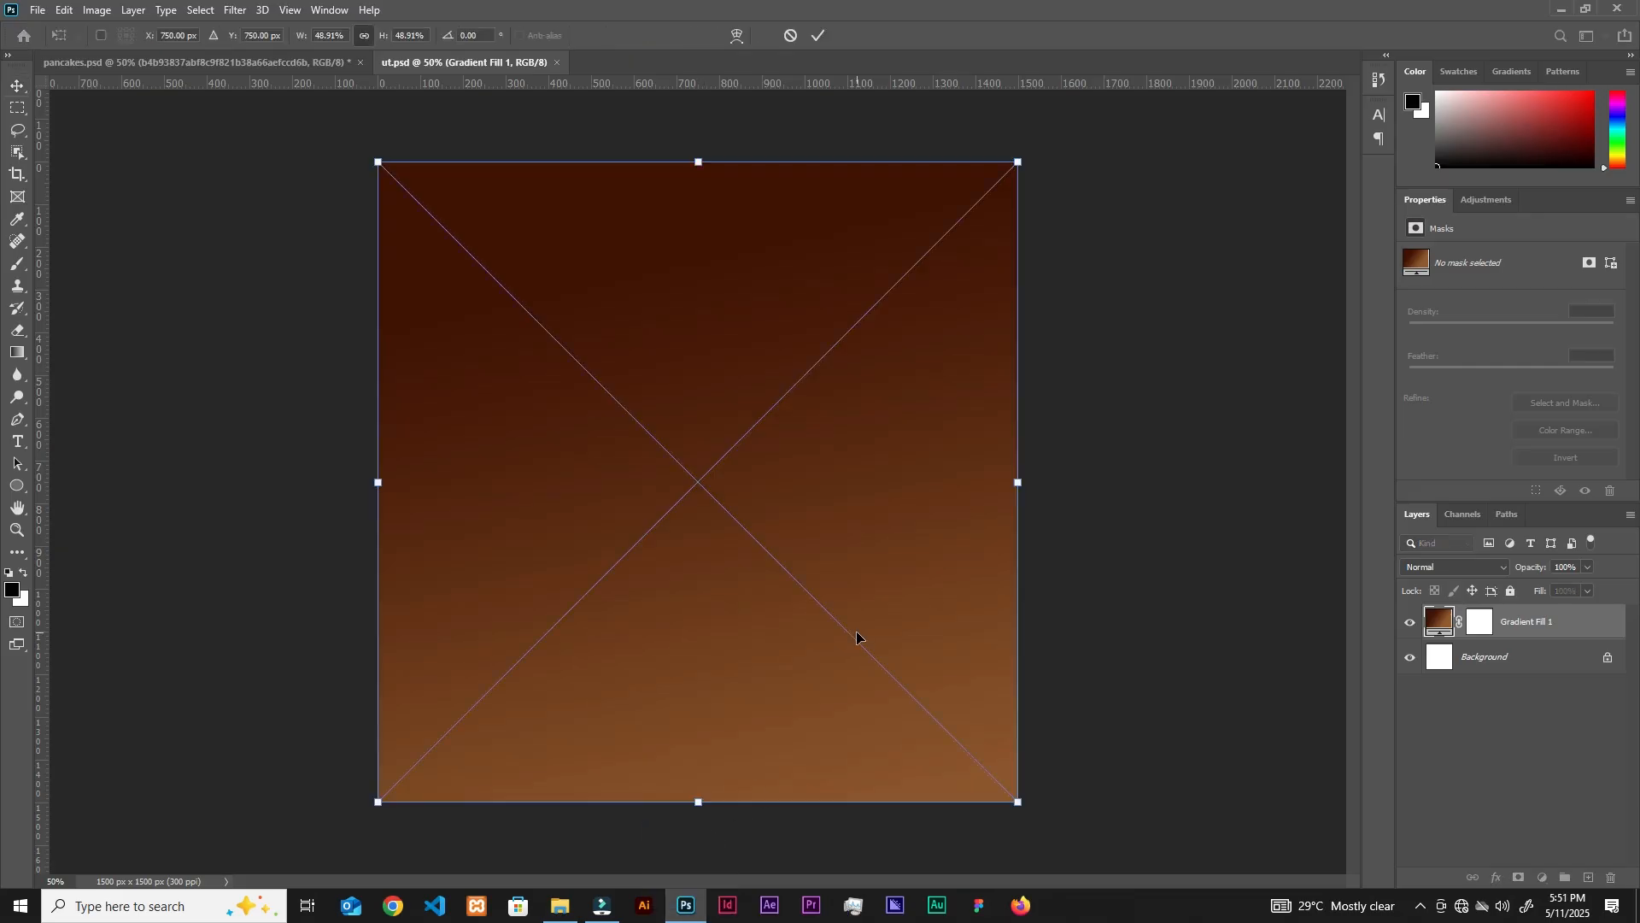
click(818, 36)
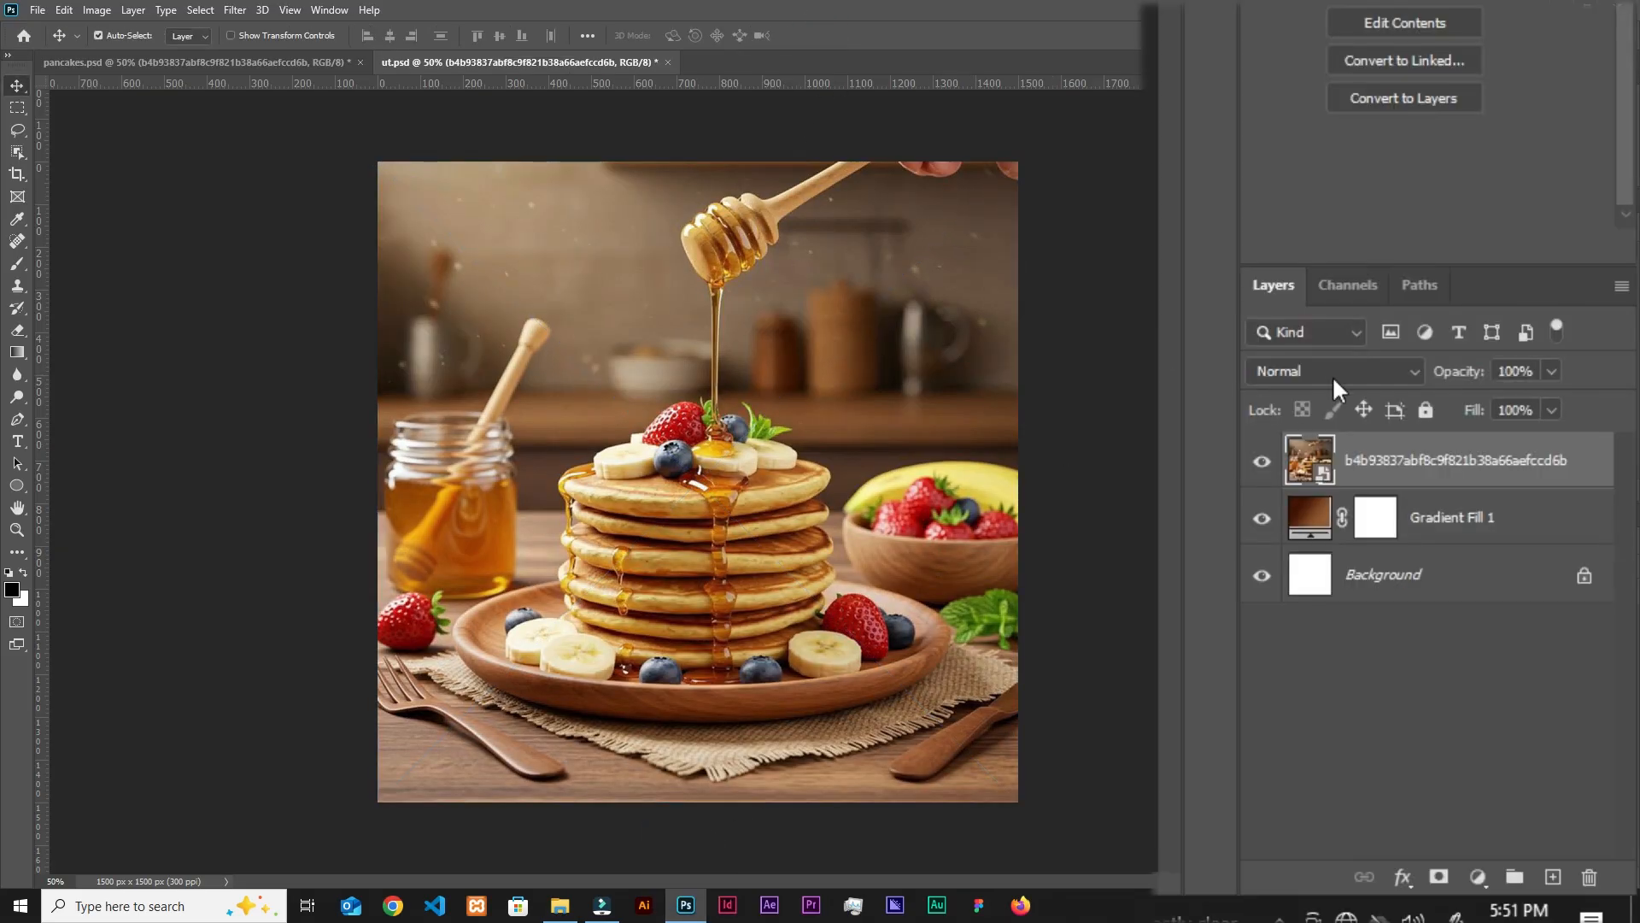
click(1319, 368)
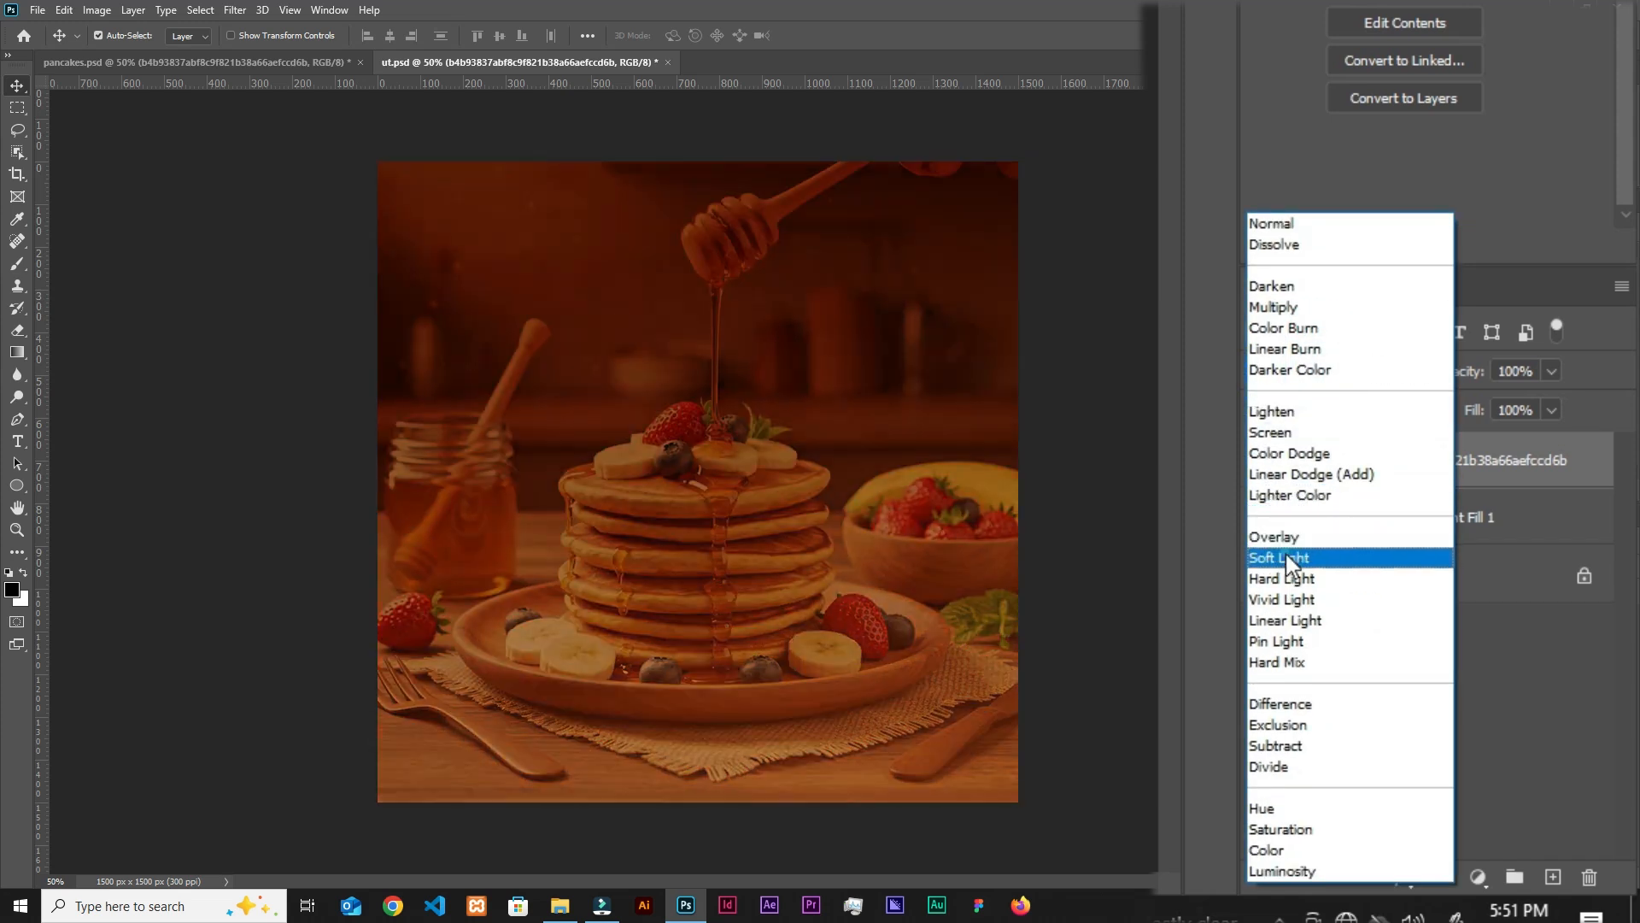
click(1285, 553)
Apply a Gaussian Blur with a 16.6-pixel radius to the pancake photo layer.
click(235, 9)
mouse_move(240, 201)
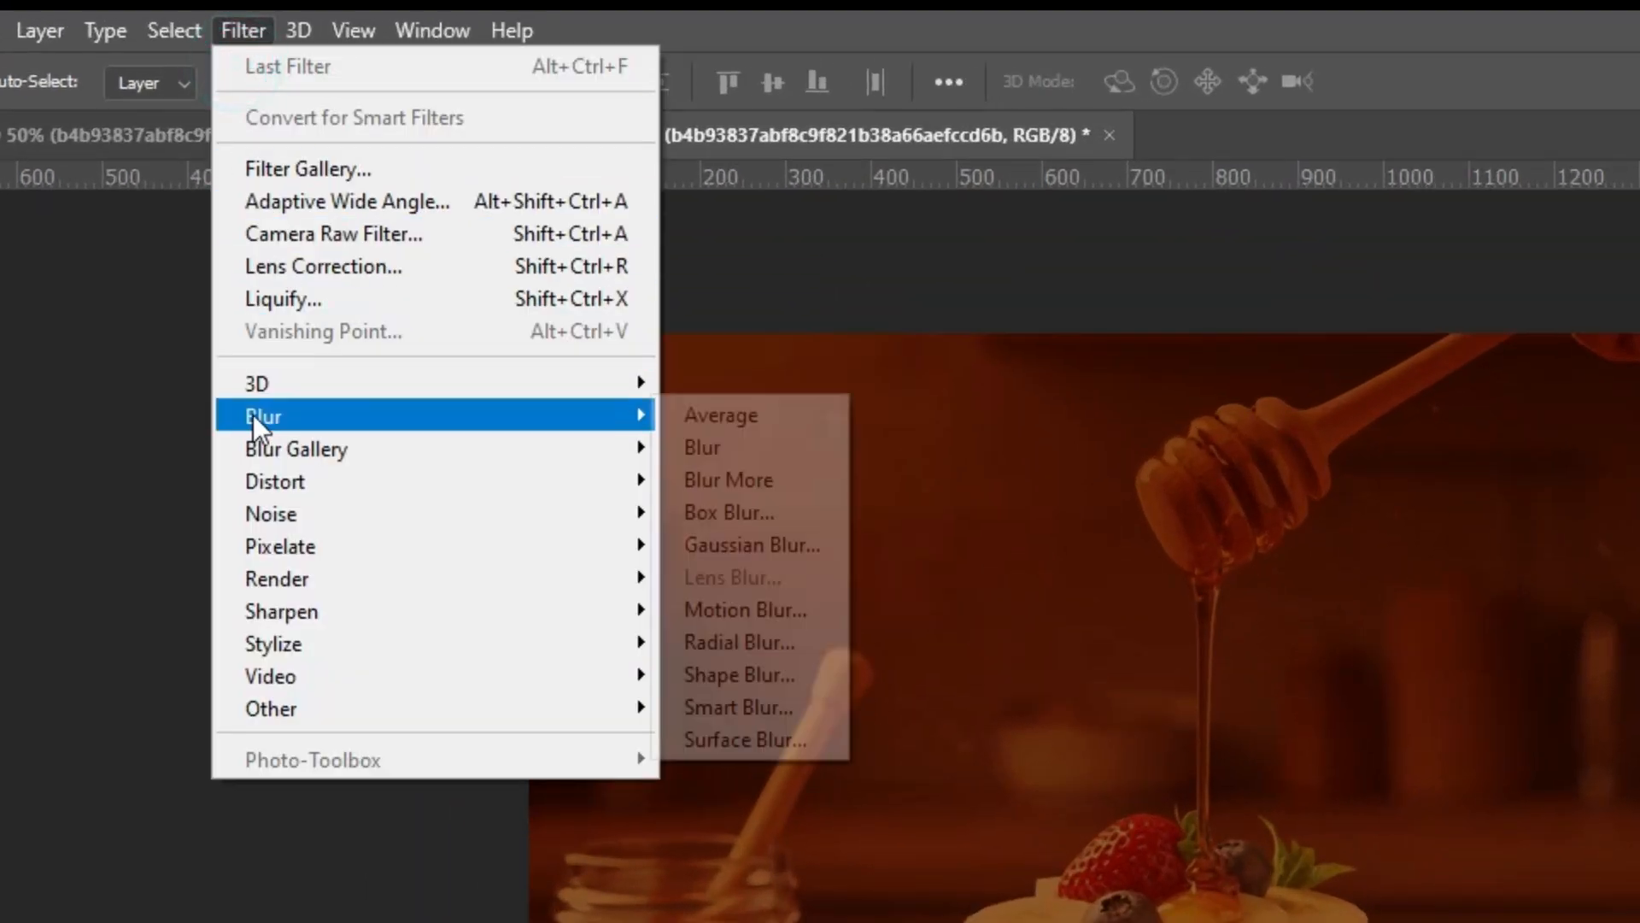
click(752, 544)
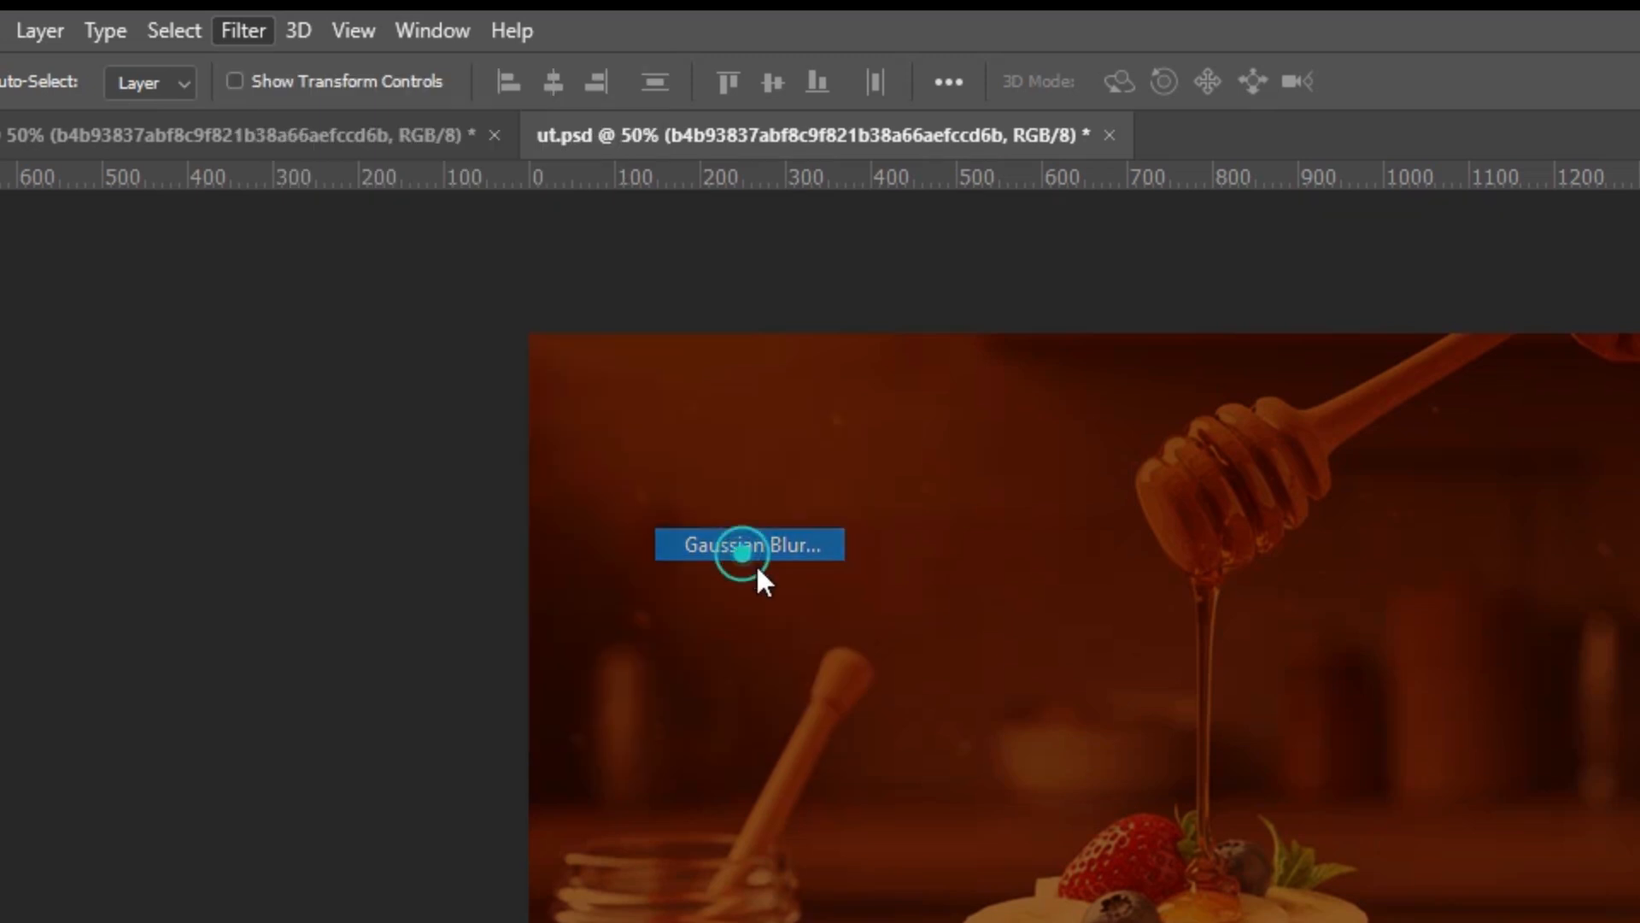
text(16.6)
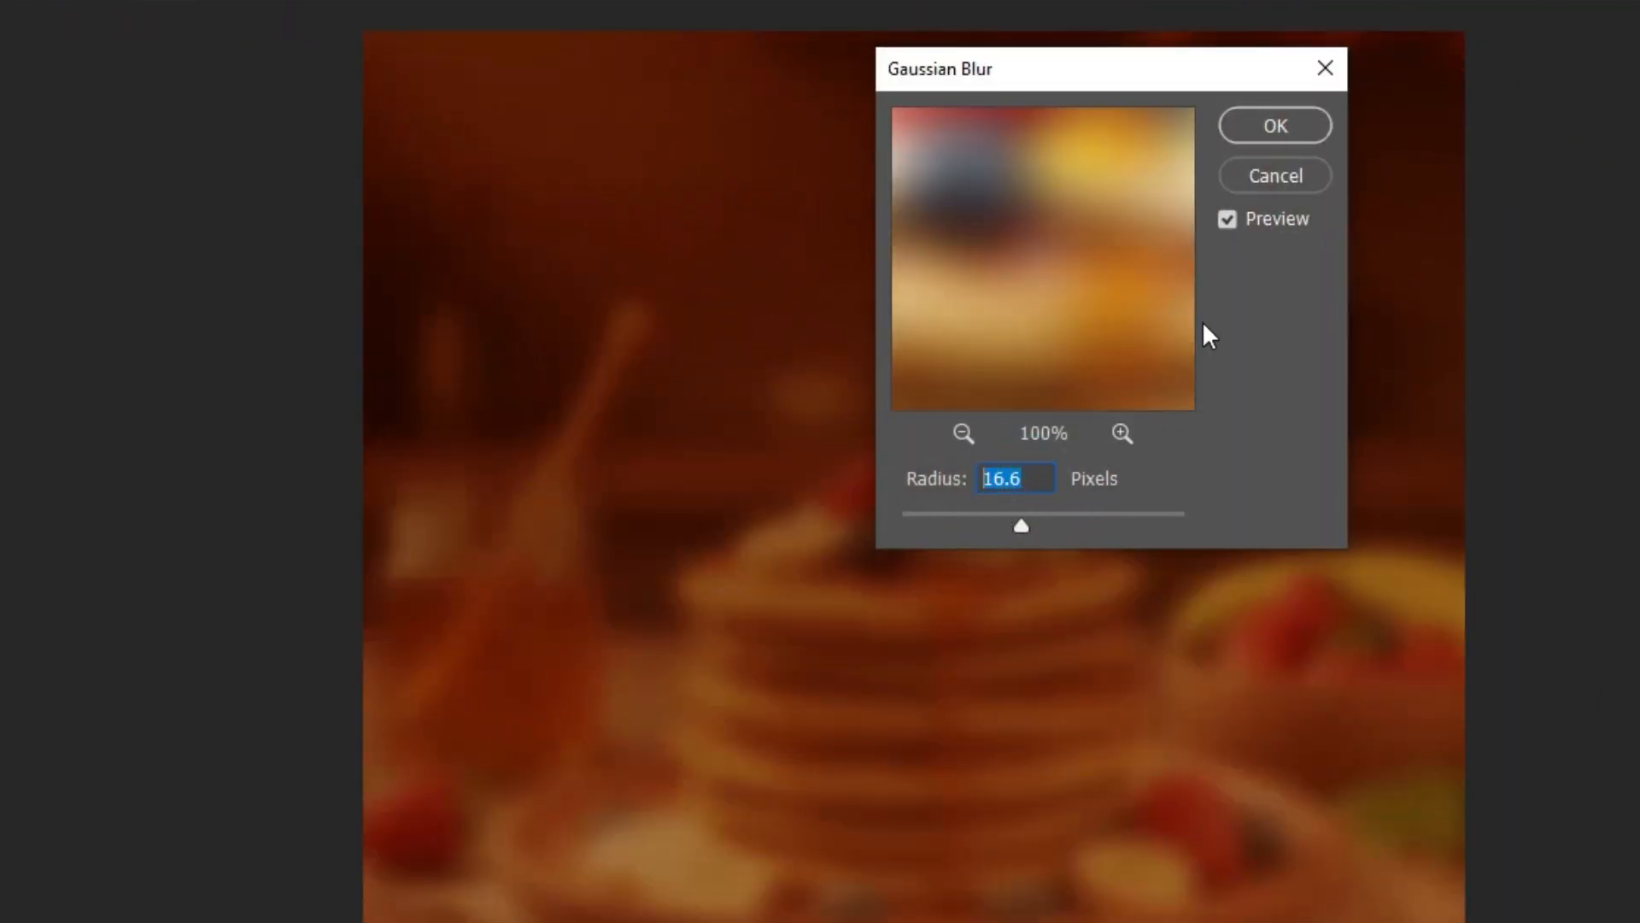
click(1281, 125)
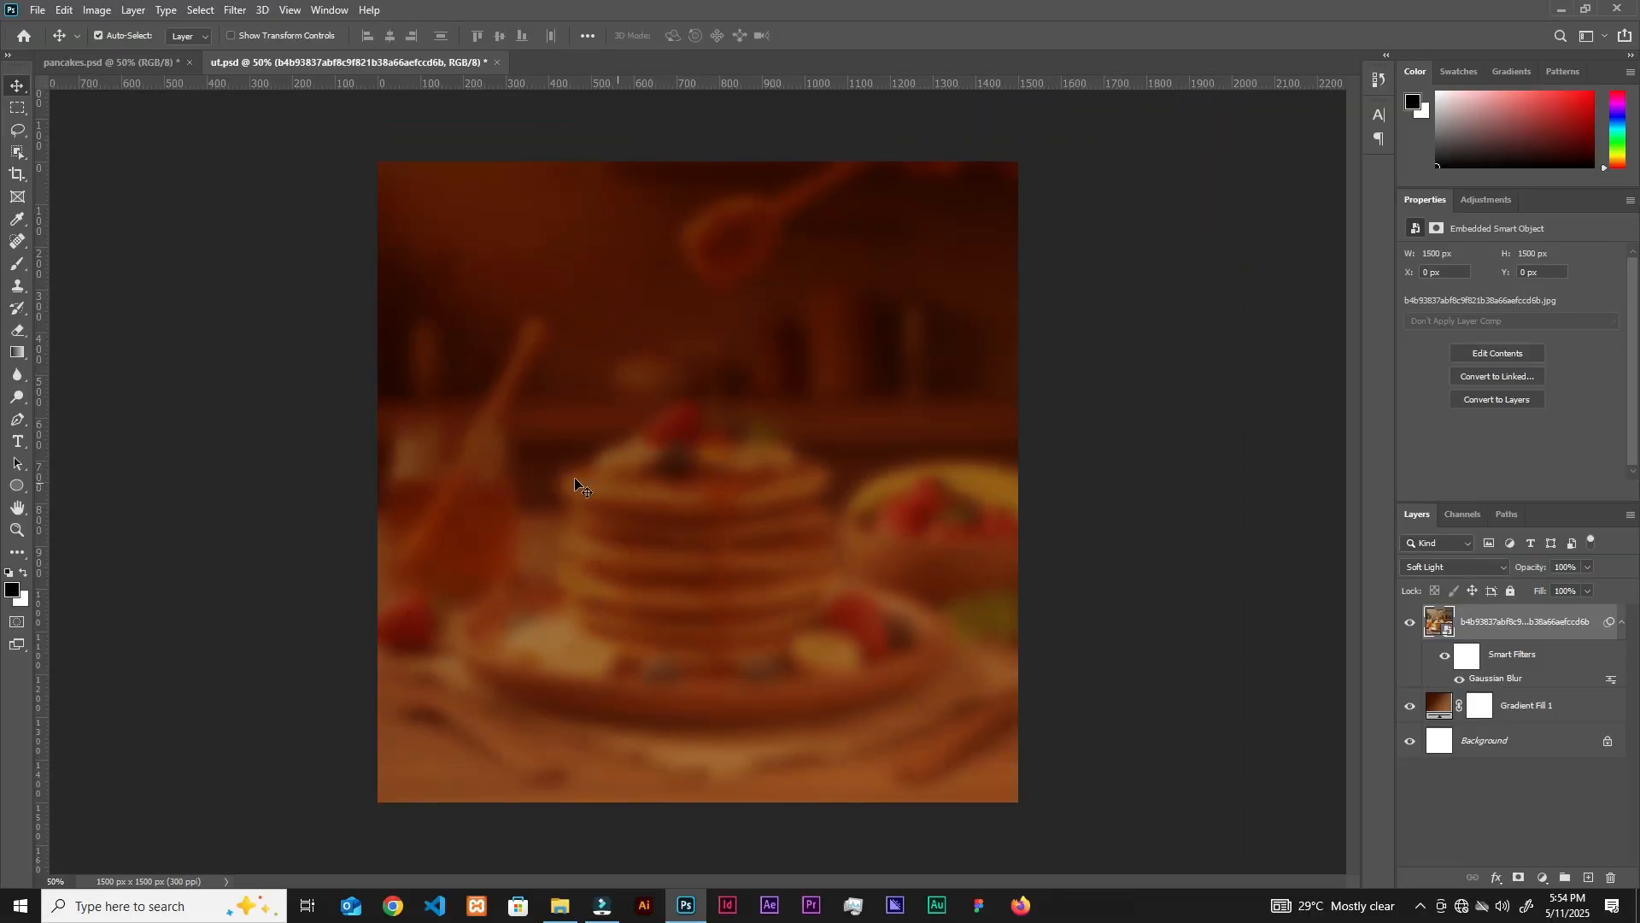
Create a 2.3 in wide, 5.3 in high rectangle and position it over the canvas's right half, spanning the full height.
right_click(18, 486)
click(60, 498)
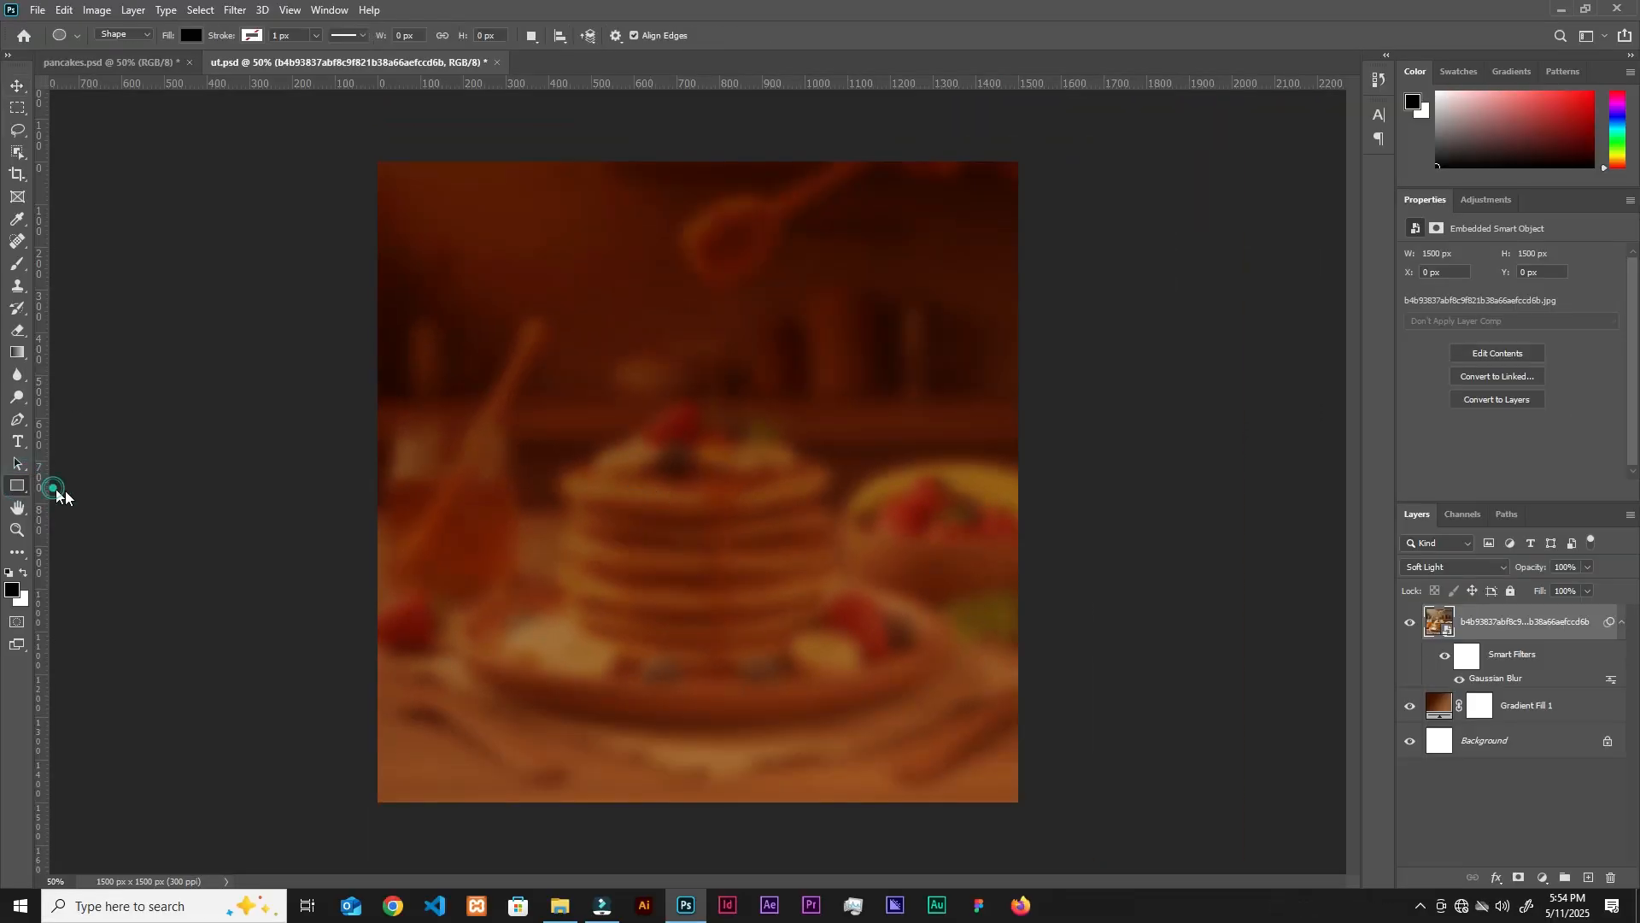
click(723, 523)
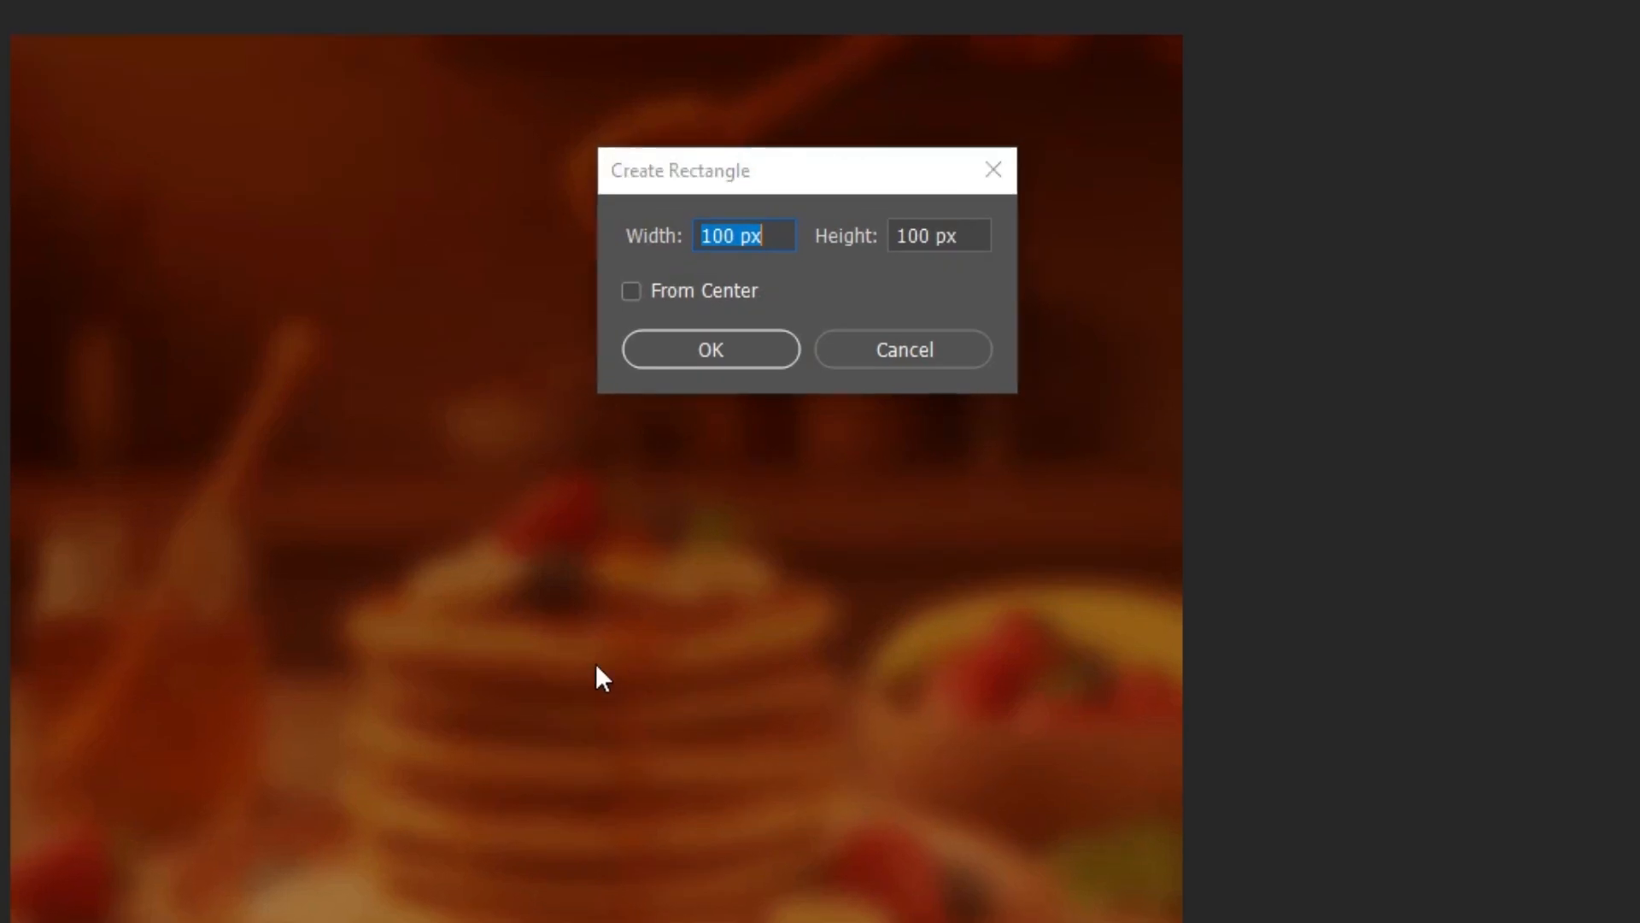
text(2.3in)
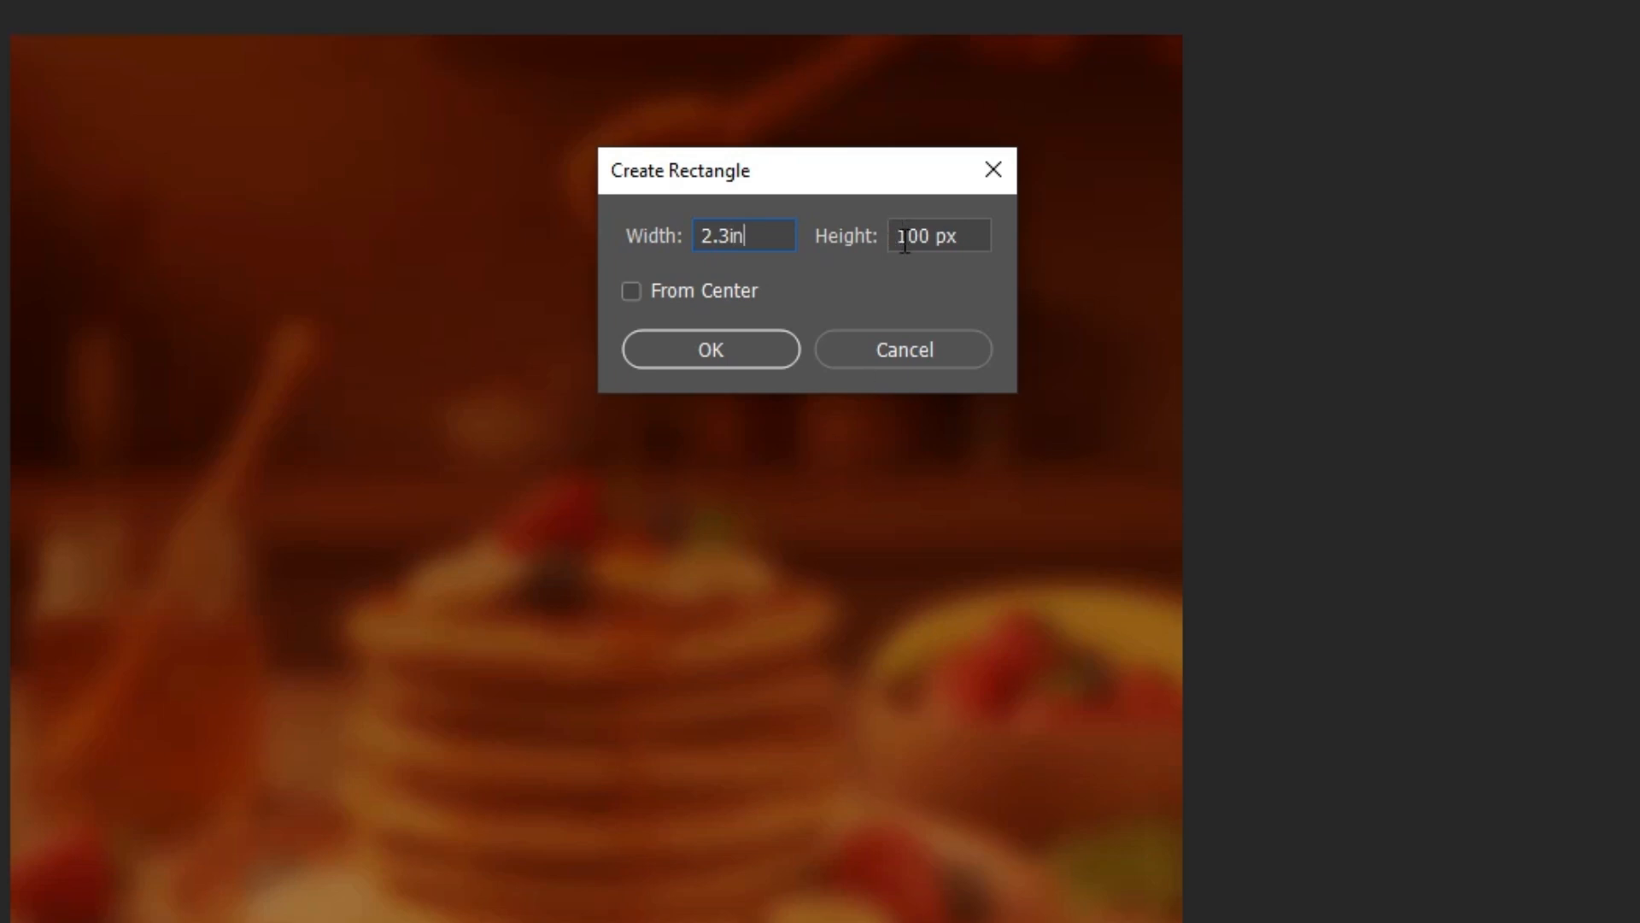
click(905, 237)
text(5.3in)
click(760, 348)
drag(928, 920, 842, 274)
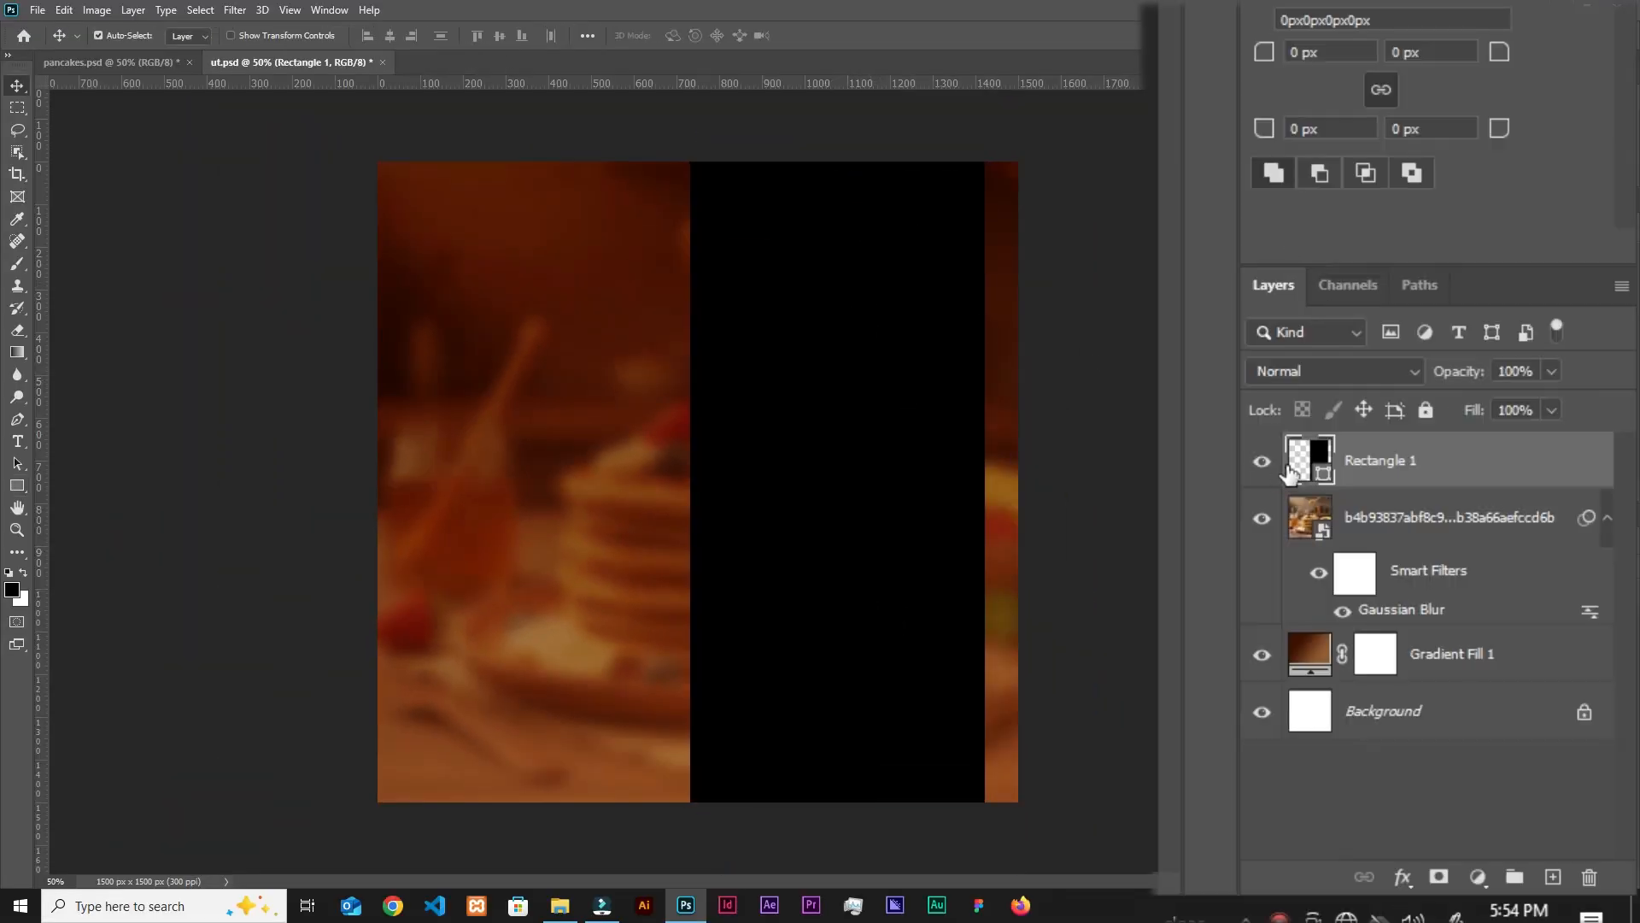
Change the tall rectangle's fill colour to white (ffffff).
double_click(1290, 470)
drag(656, 283, 596, 208)
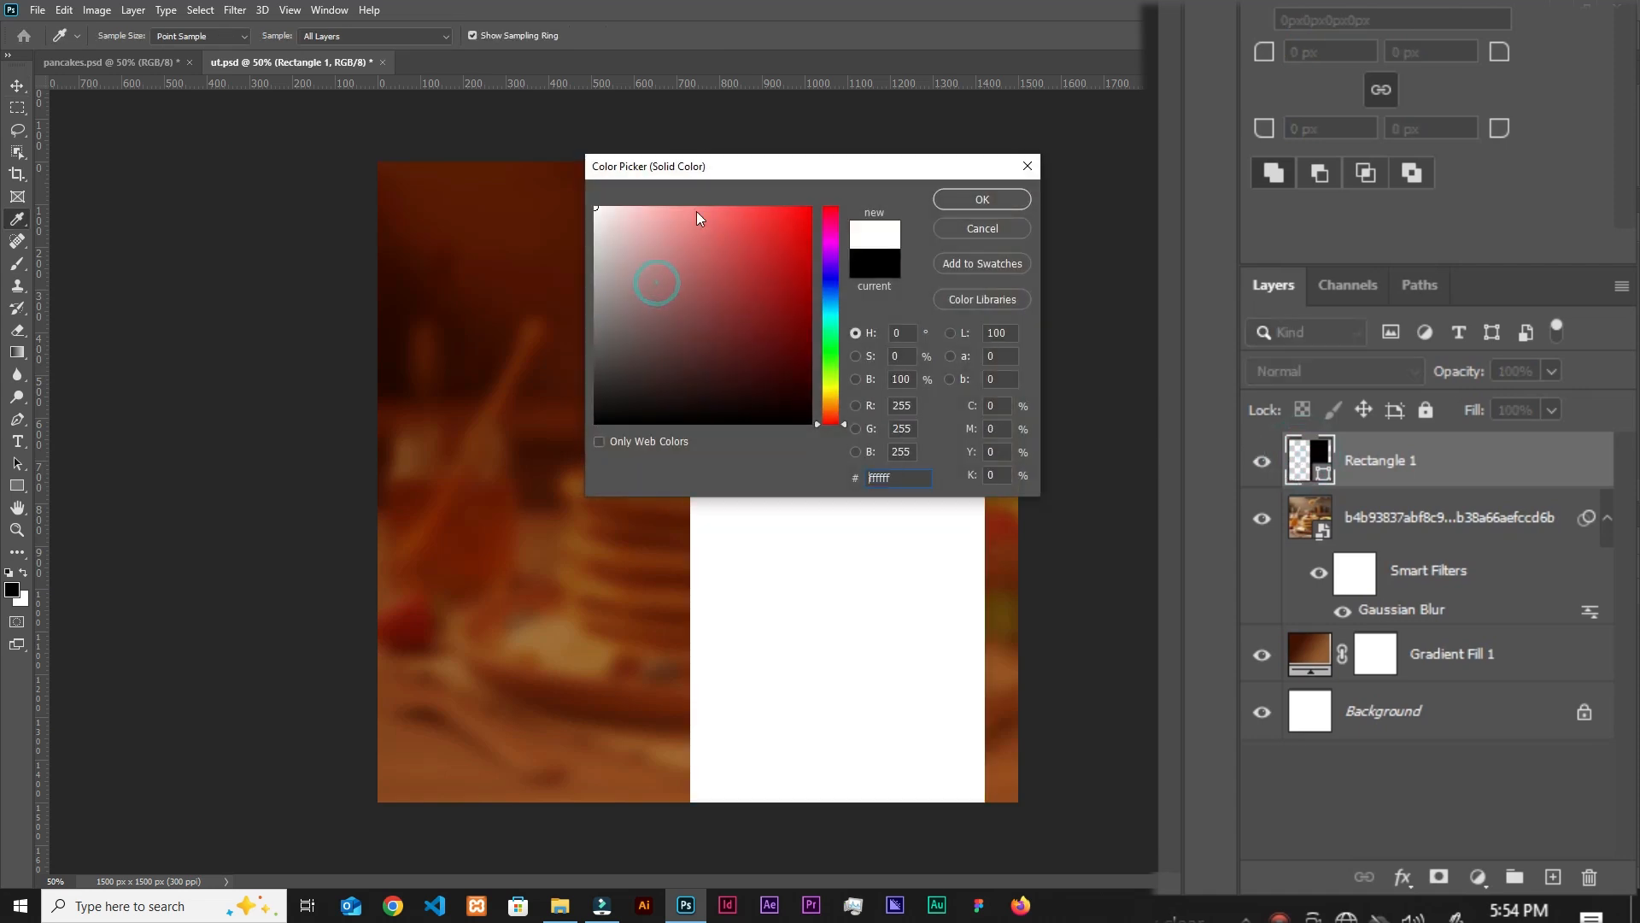
click(982, 198)
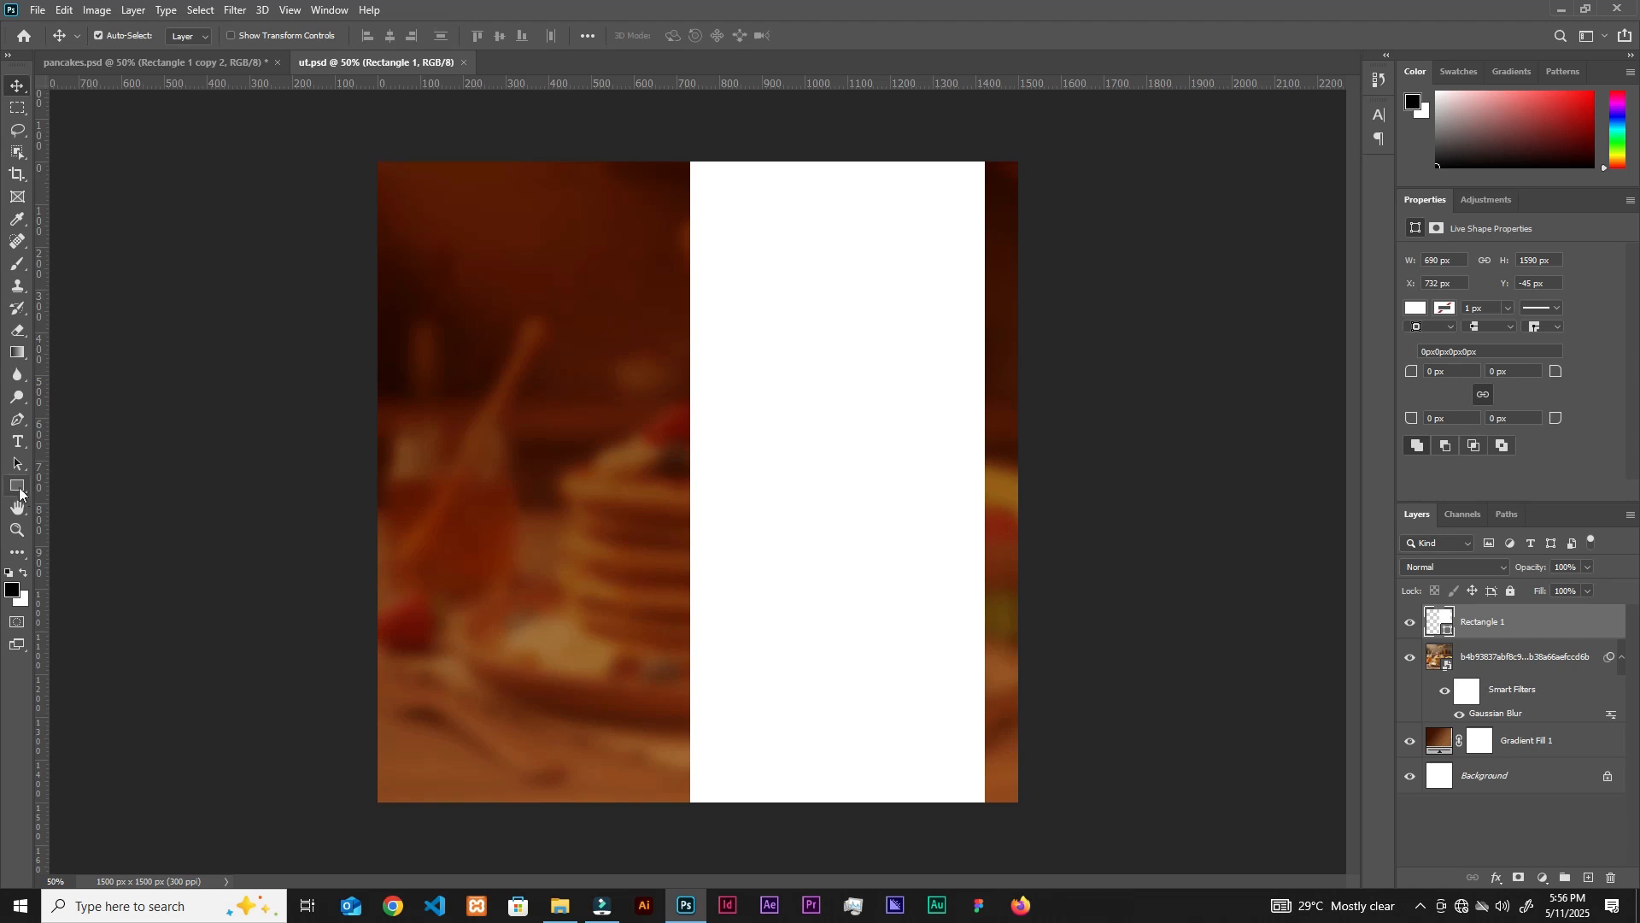
Create a 0.9 × 0.9 in square and move it to the upper-left area of the white rectangle.
click(19, 487)
click(575, 491)
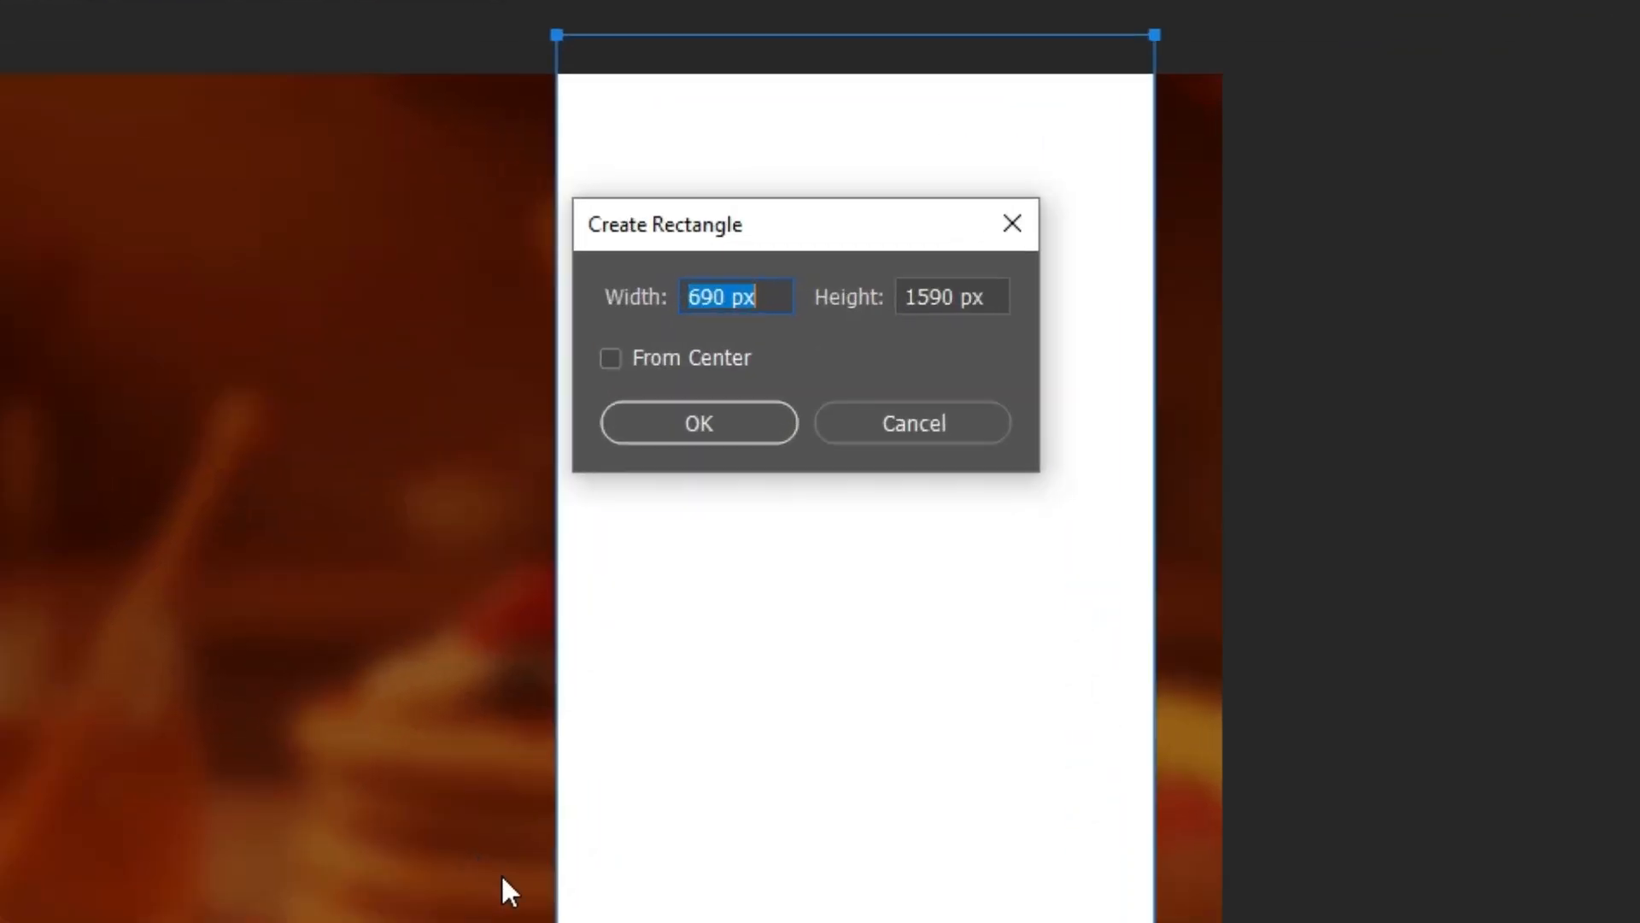
text(0)
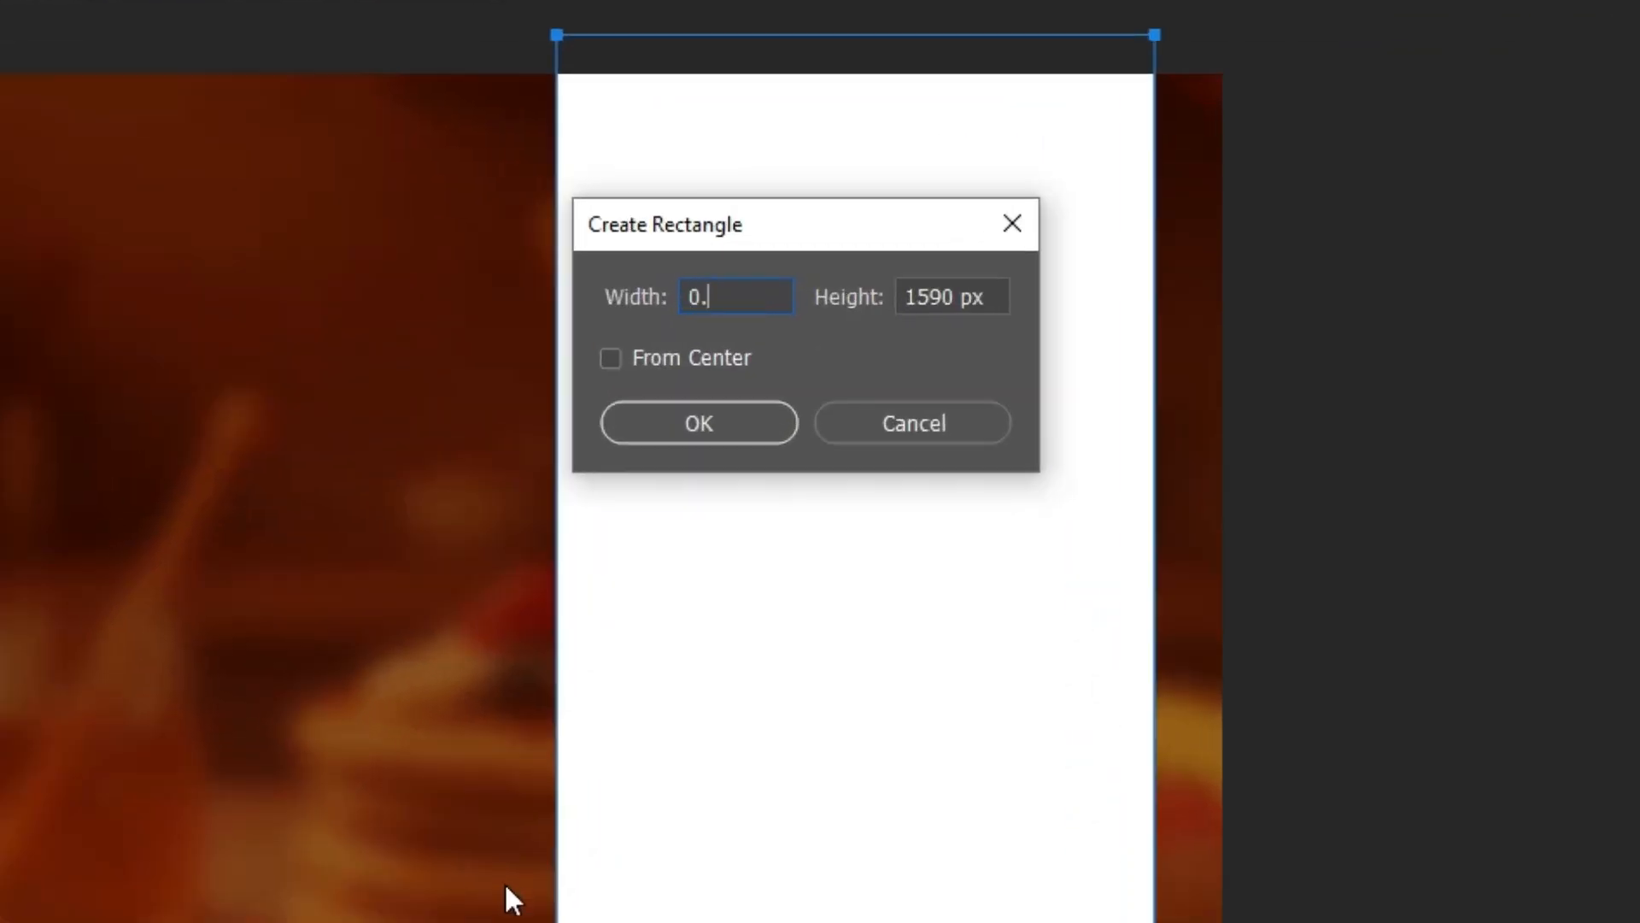
text(.9 in)
key(Tab)
text(0)
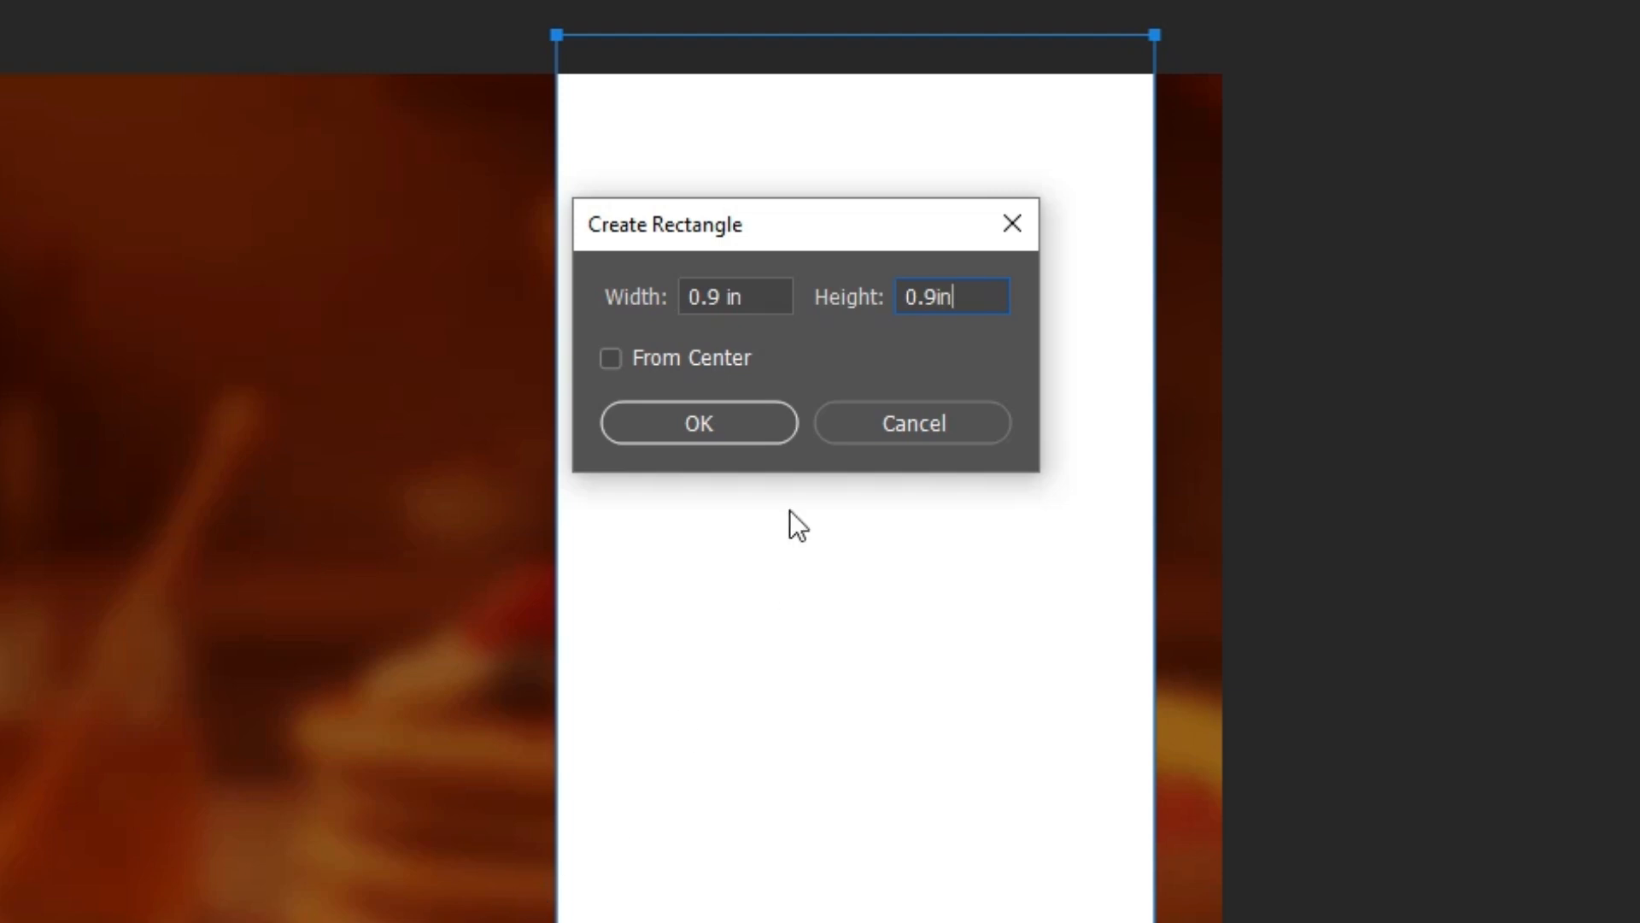
click(747, 427)
key(v)
drag(656, 545, 797, 236)
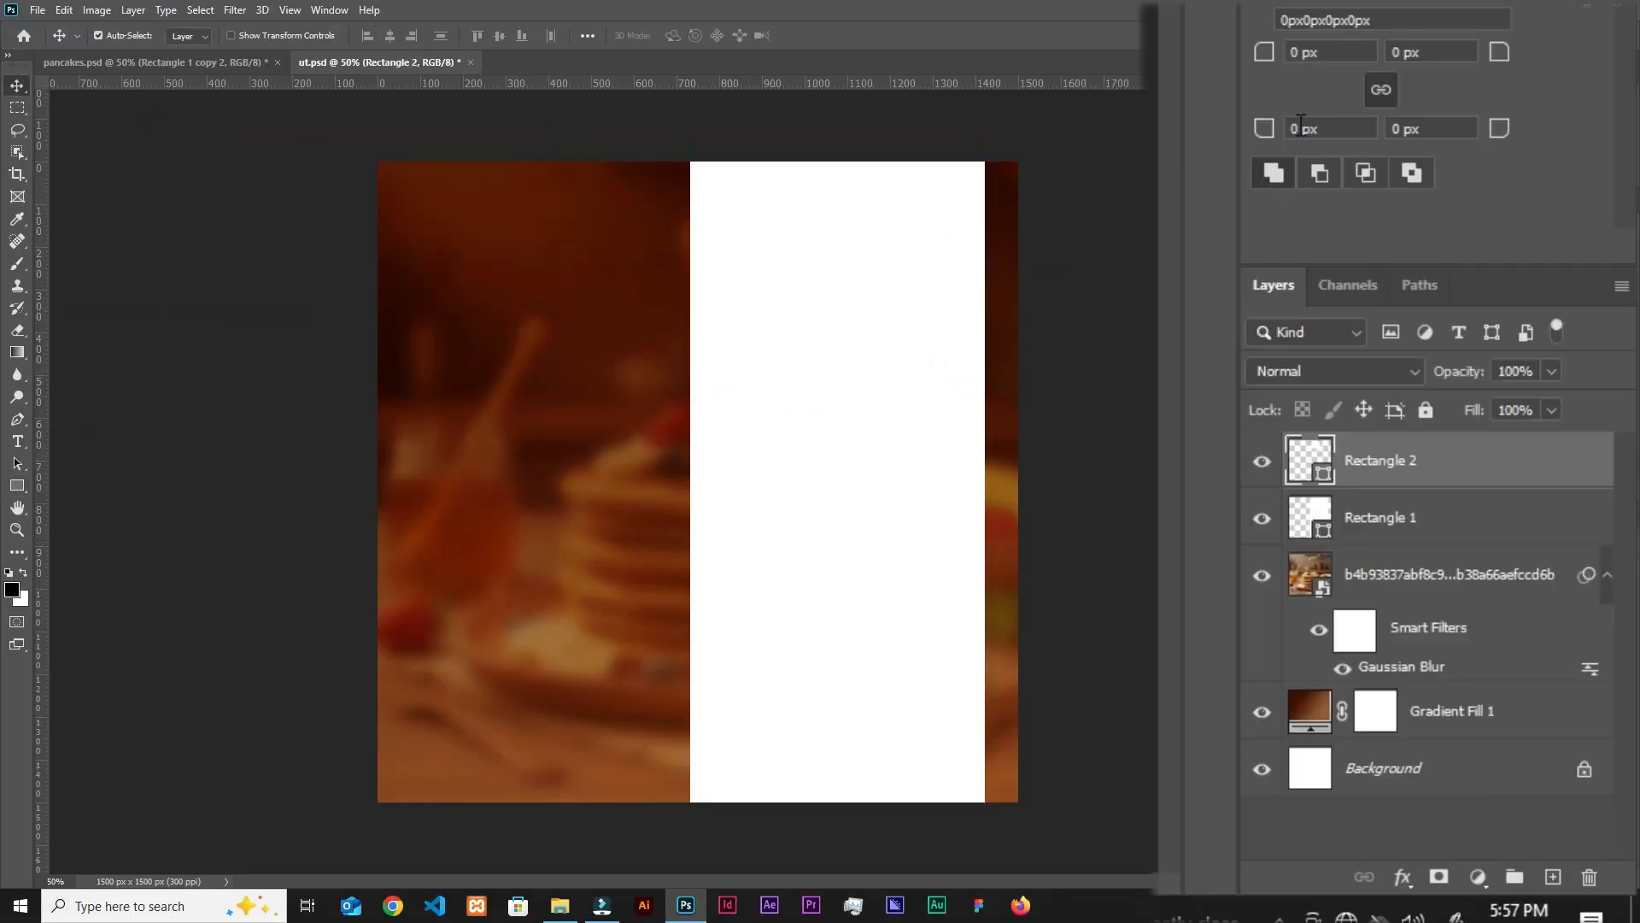
Fill the small square with light grey cccccc and adjust its position to about X 781 px, Y 64 px.
double_click(1306, 459)
click(618, 248)
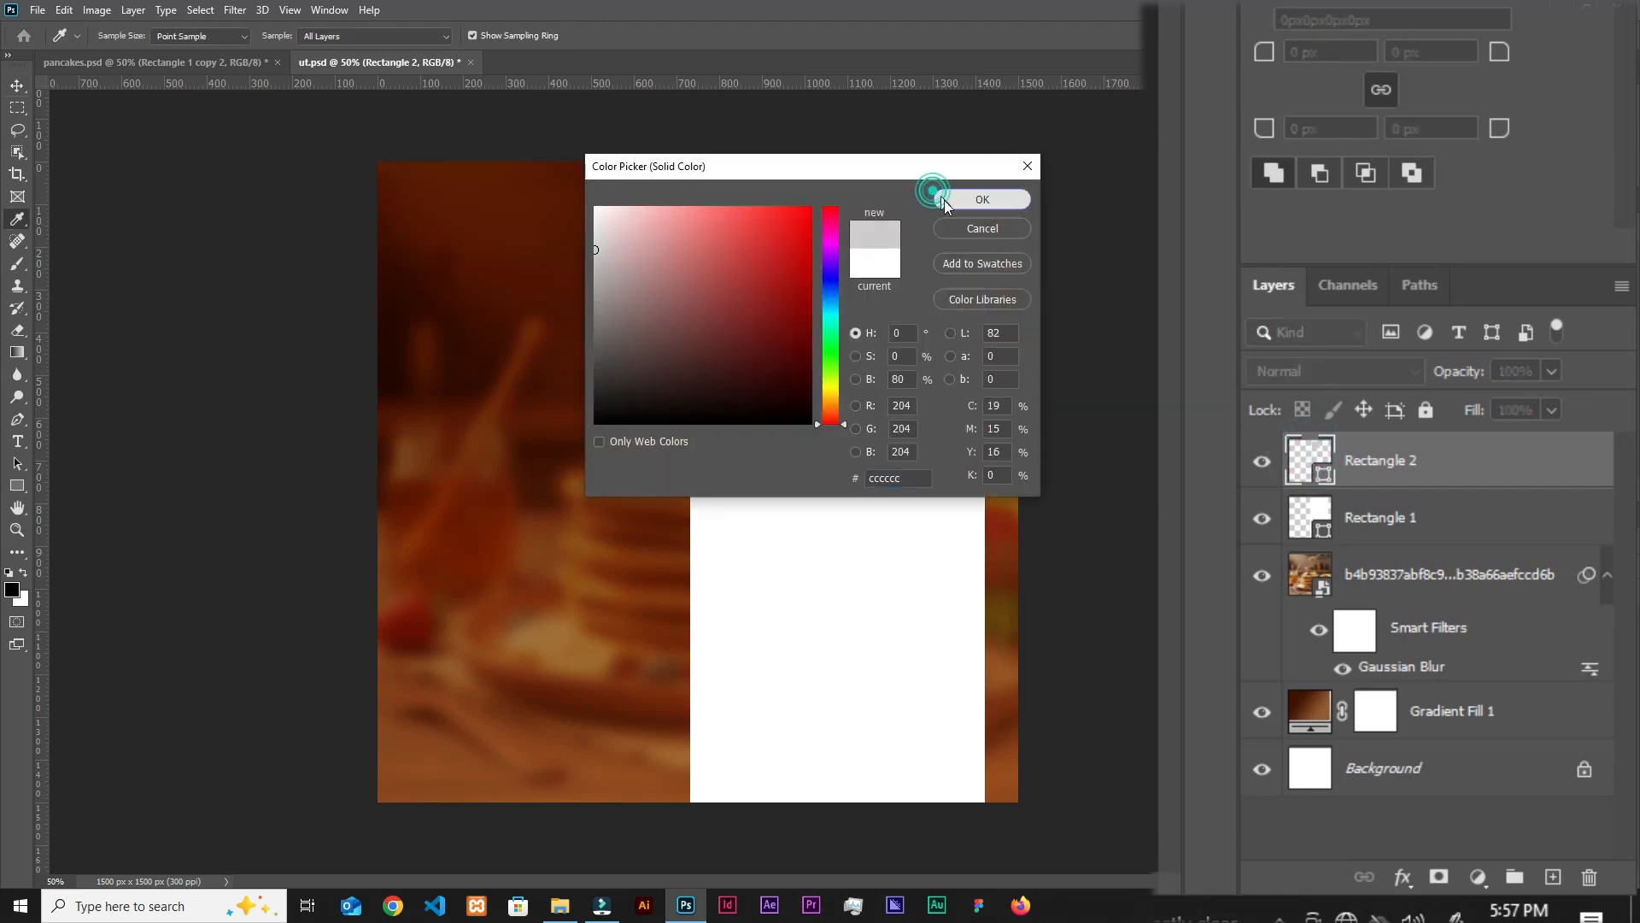
click(940, 199)
drag(780, 266, 769, 278)
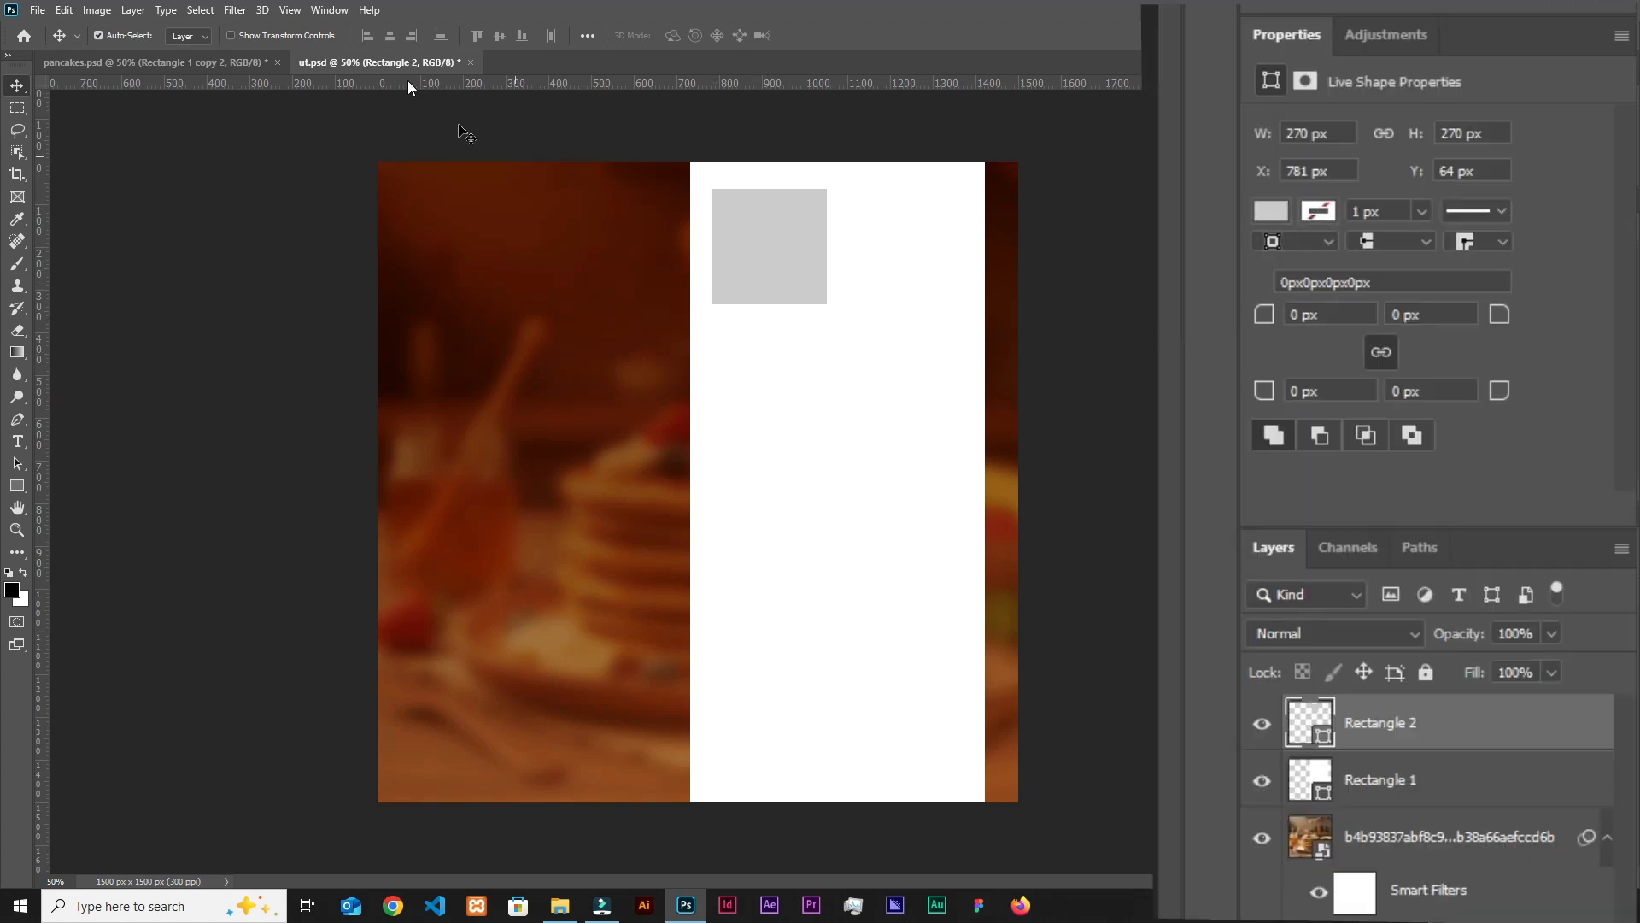
click(327, 11)
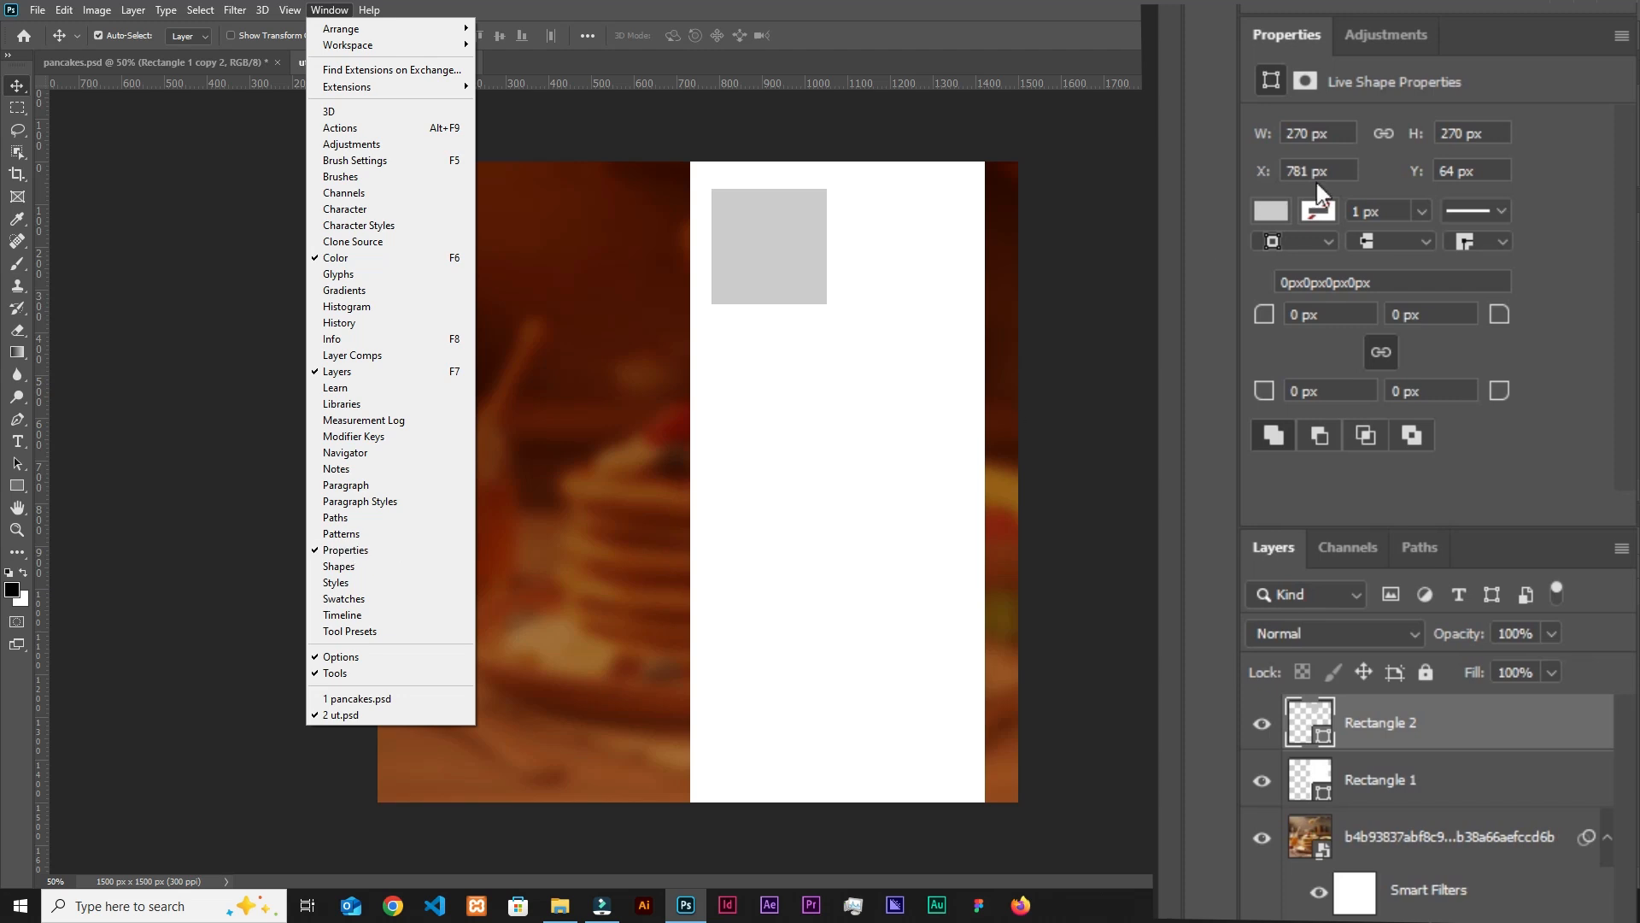
Give the small grey square a white outline with a width of 3 px.
click(1314, 214)
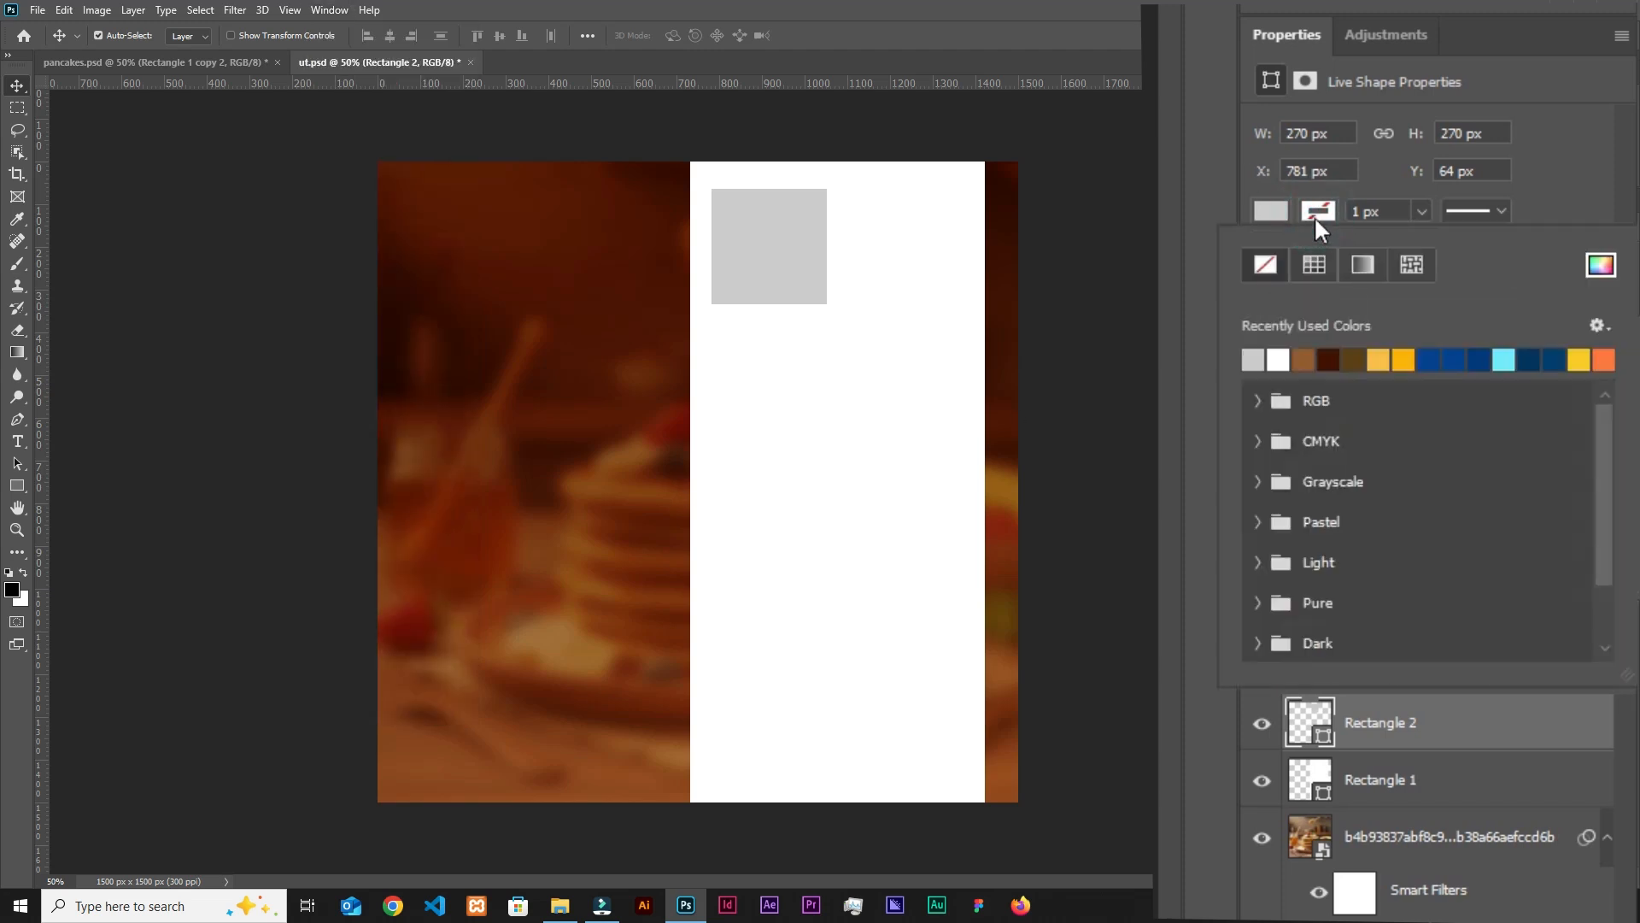
click(1279, 360)
click(1368, 199)
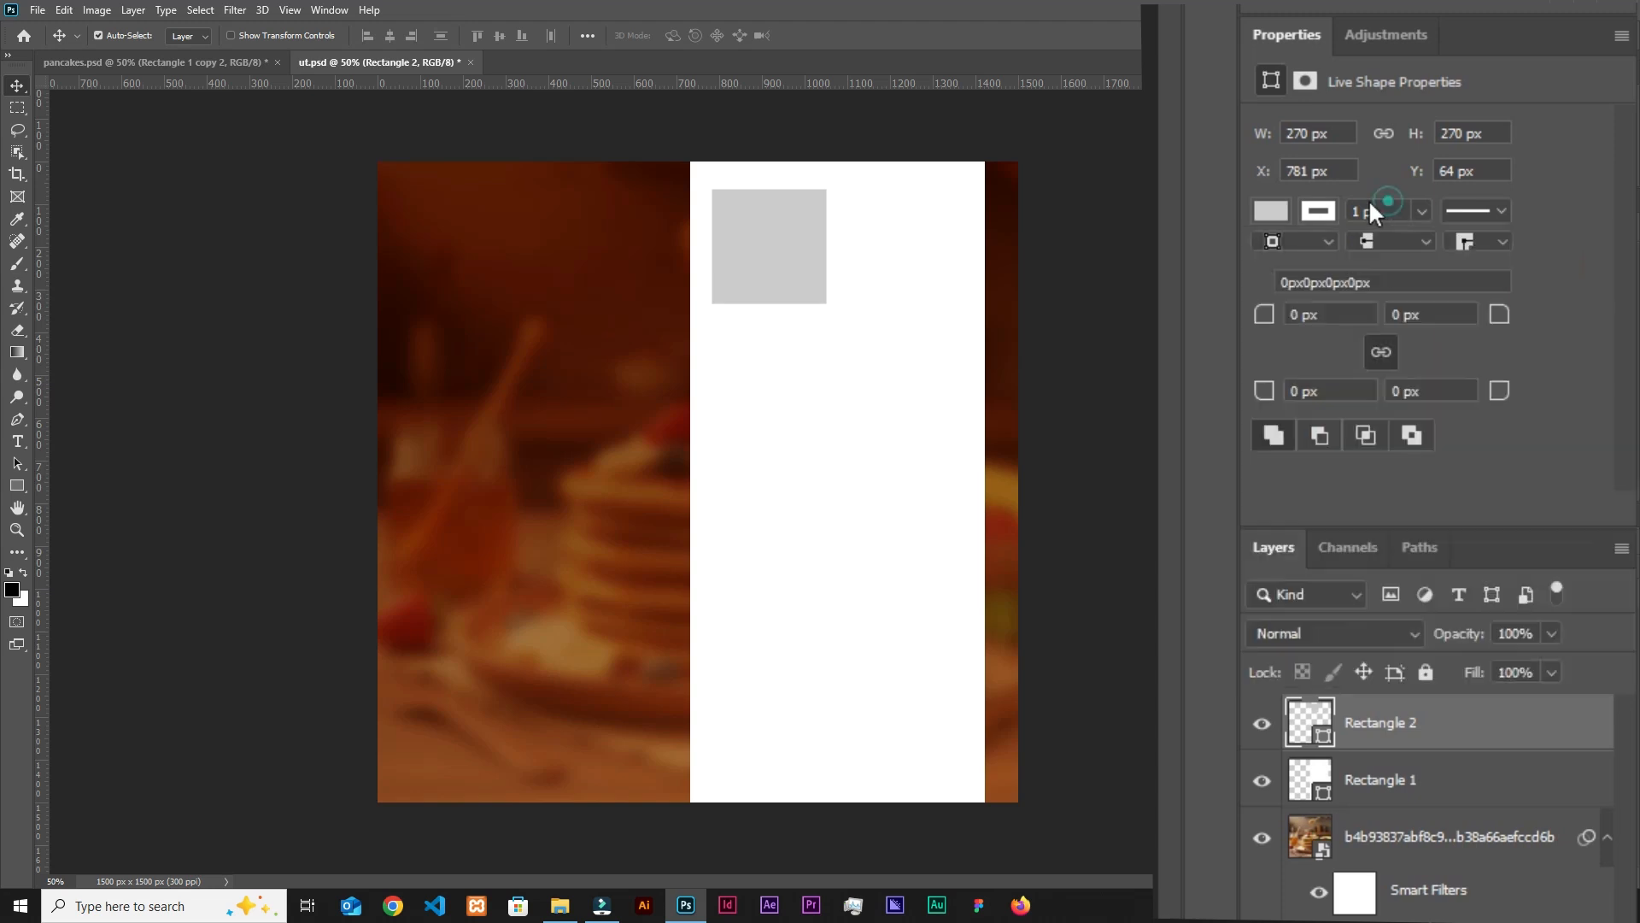
text(3)
click(1466, 509)
Add a Linear Burn drop shadow to the small square with dark grey 4d4d4d as its colour.
click(1401, 908)
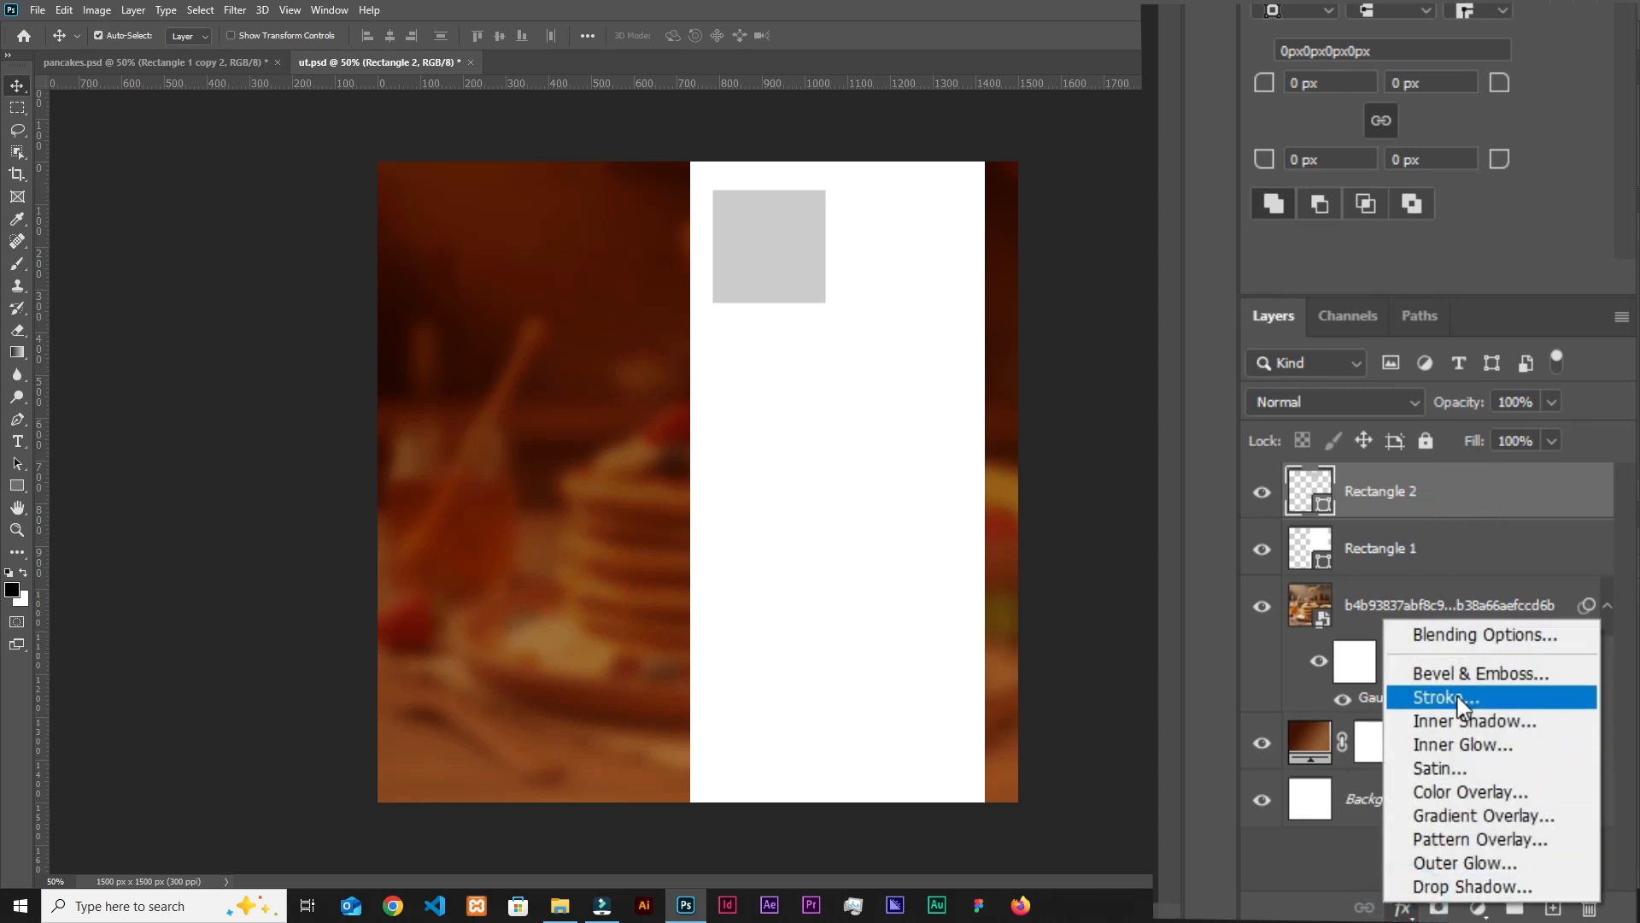
click(1457, 637)
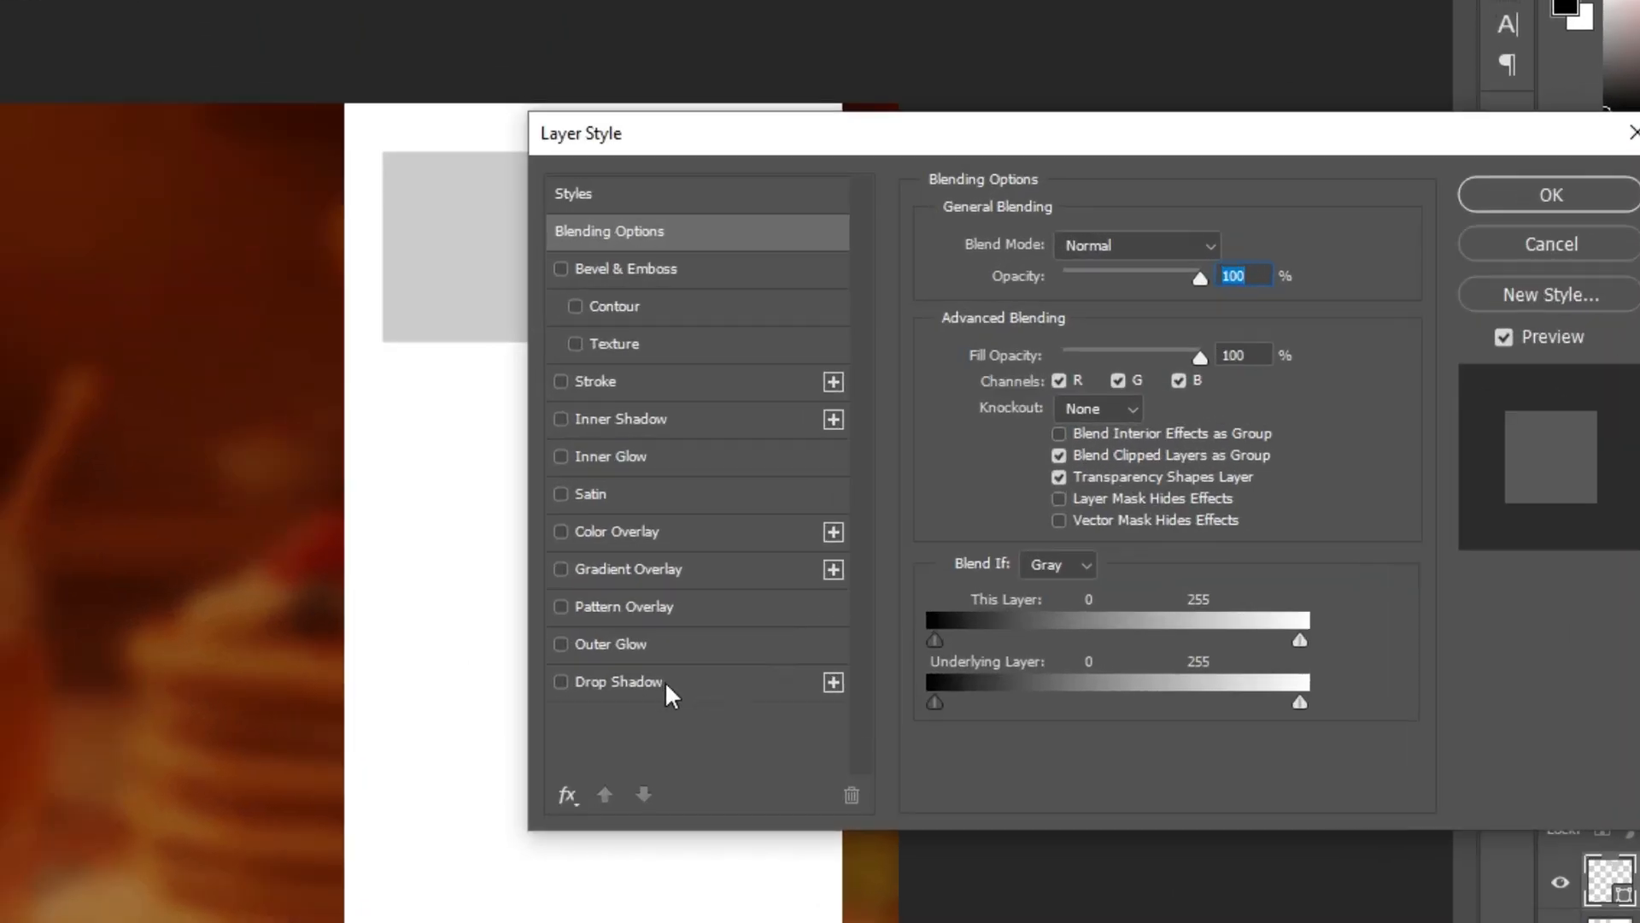
click(883, 506)
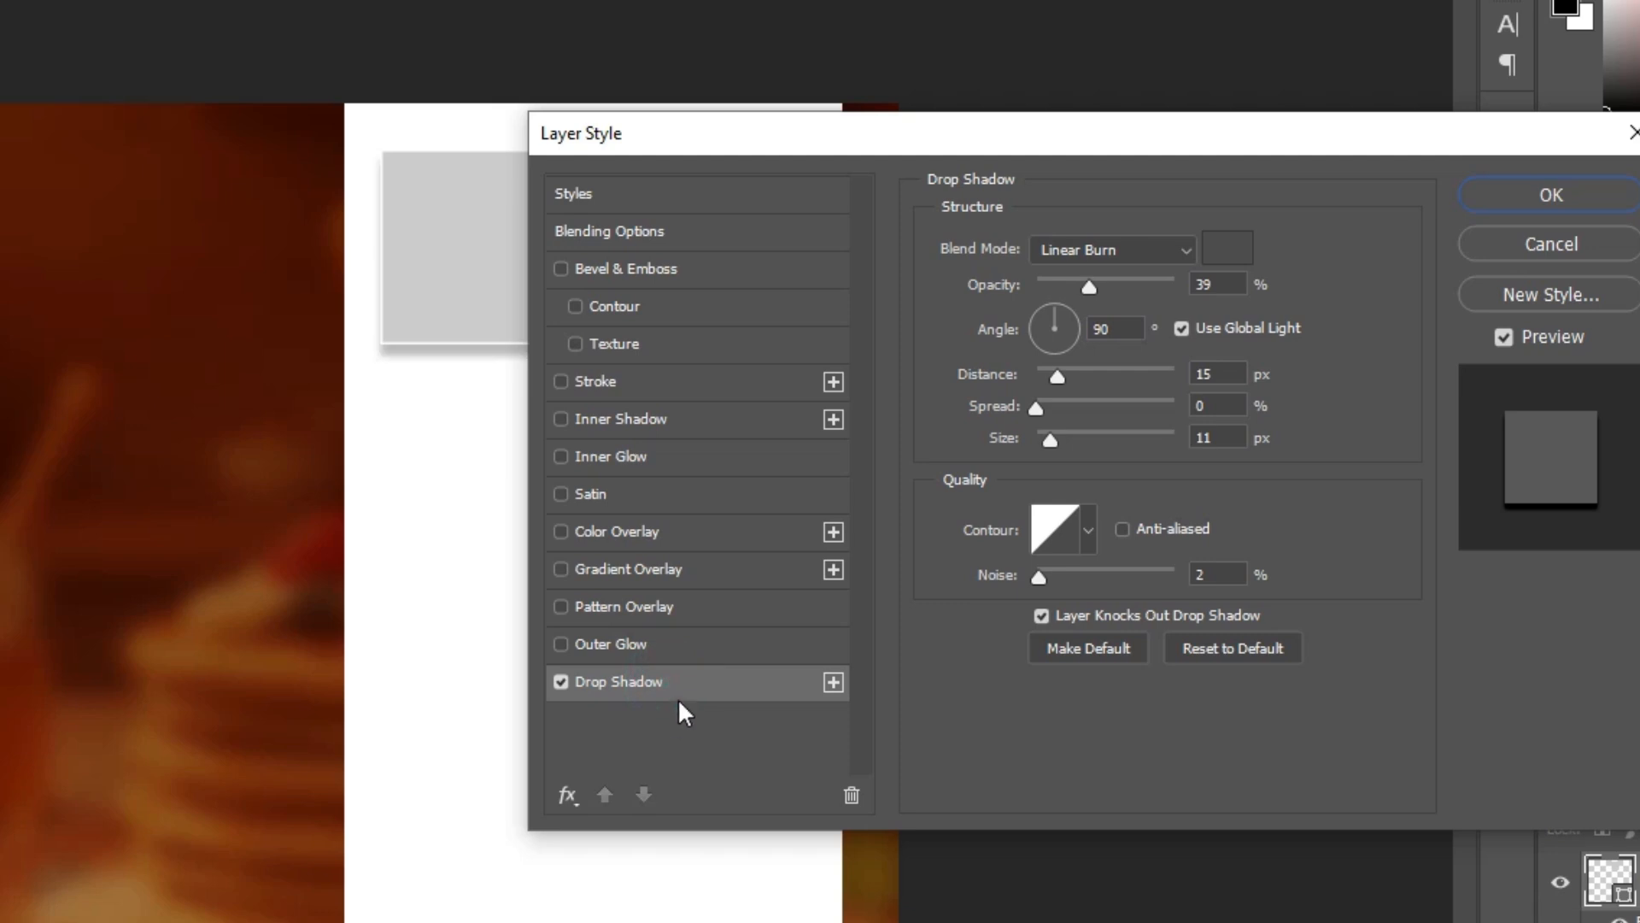
click(1227, 248)
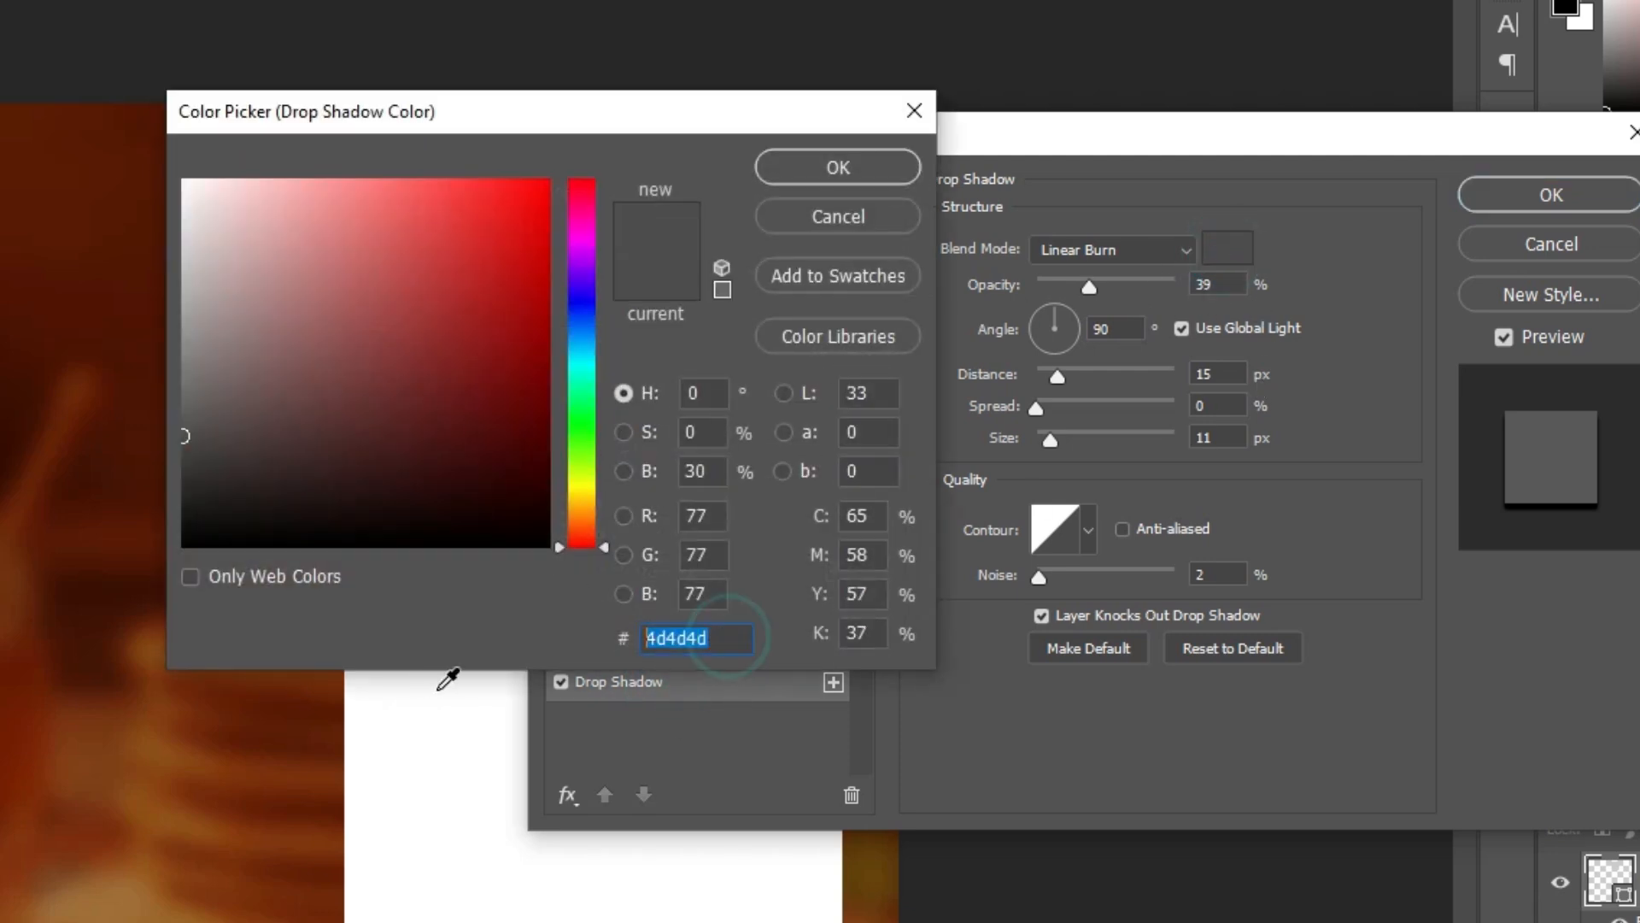
click(836, 166)
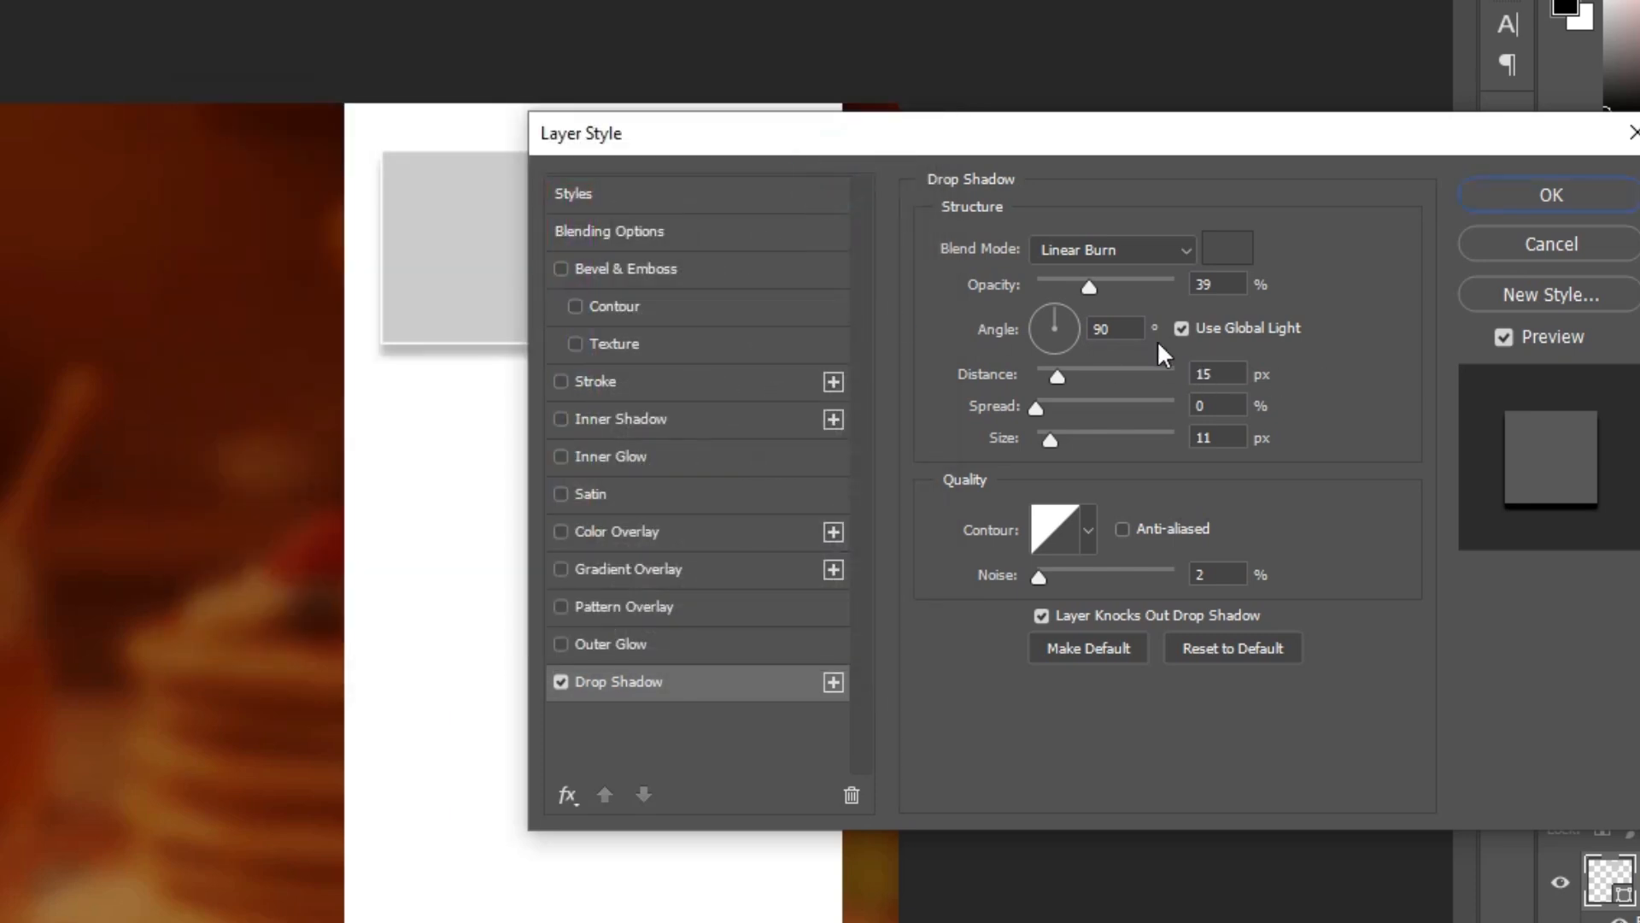
click(1220, 253)
click(696, 641)
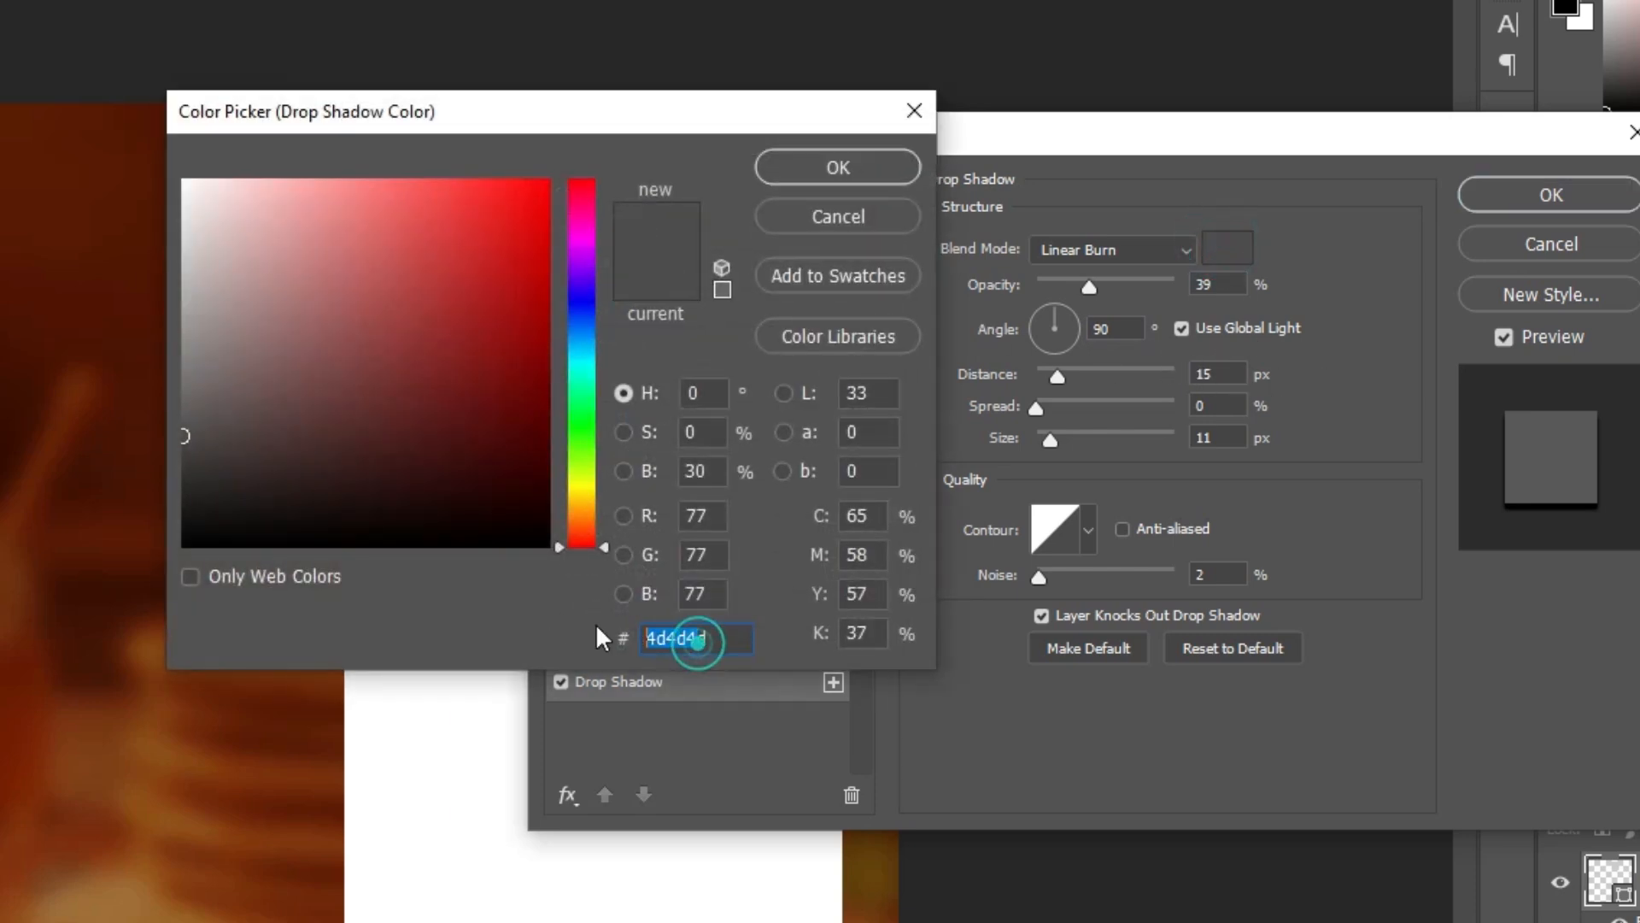
click(834, 165)
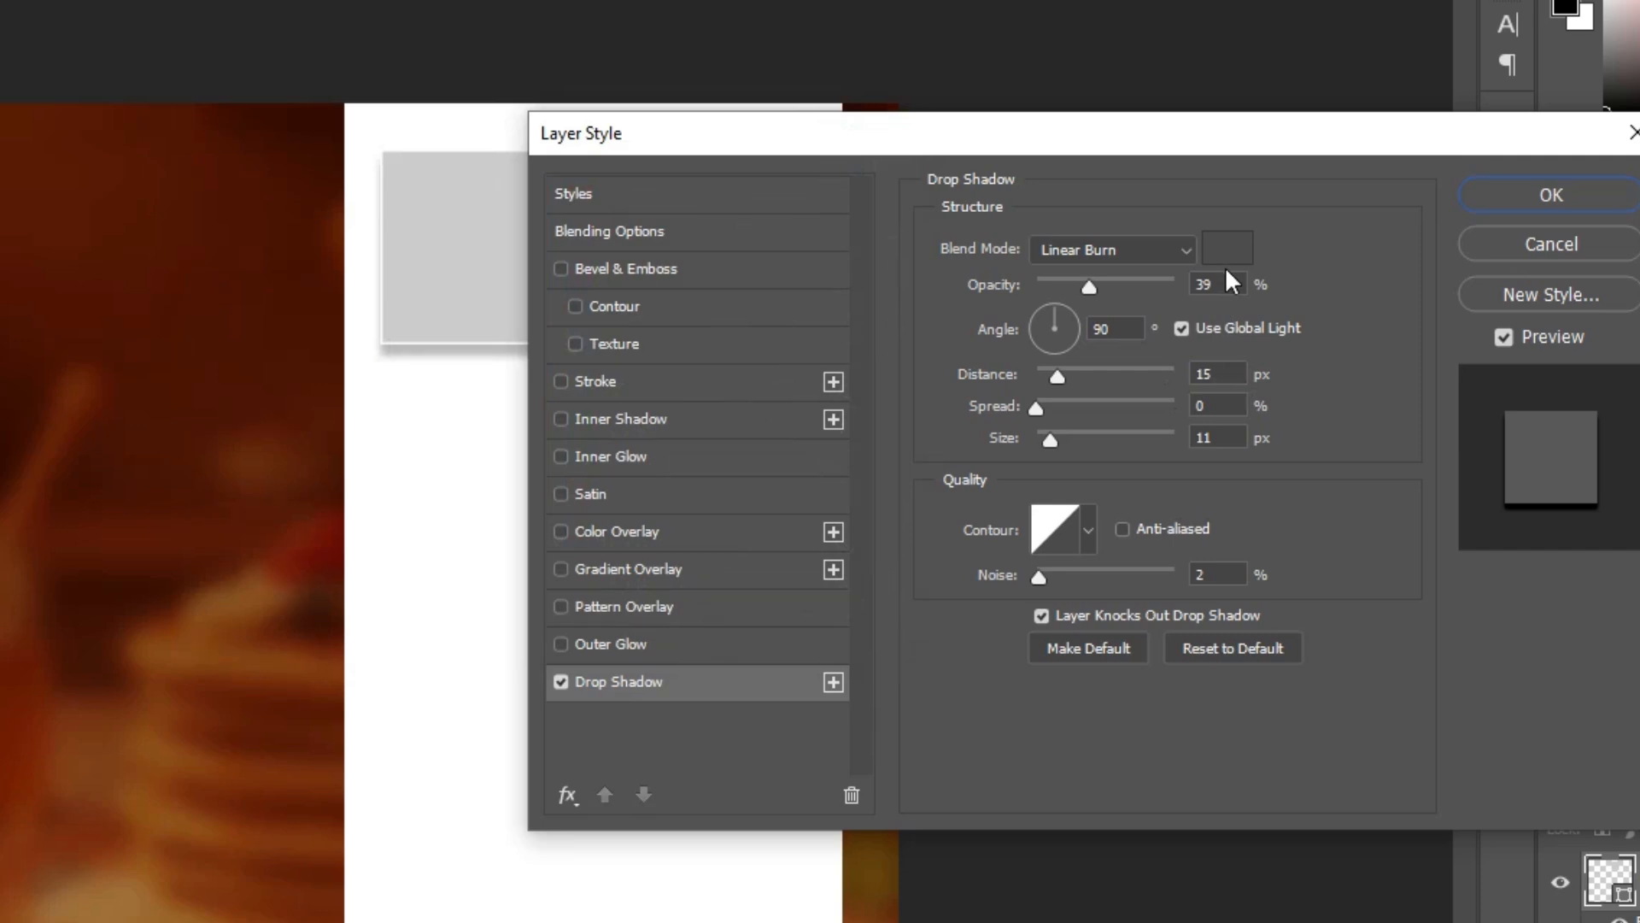
Apply the drop shadow with 39% opacity, 15 px distance and 11 px size.
click(1211, 285)
click(1231, 376)
click(1227, 442)
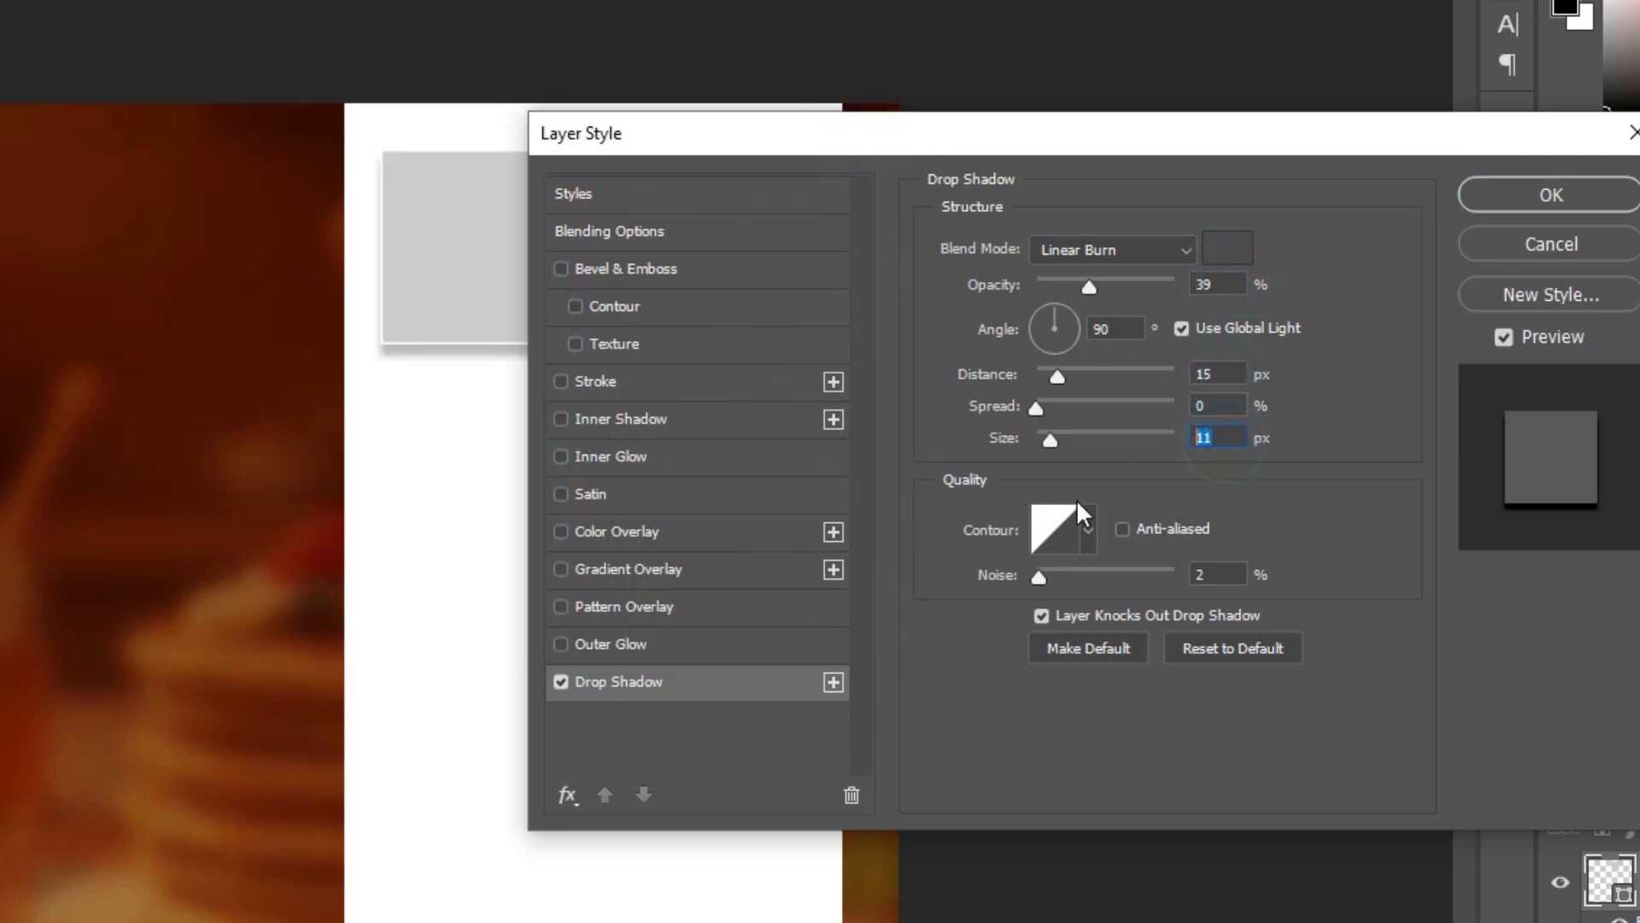
click(1552, 194)
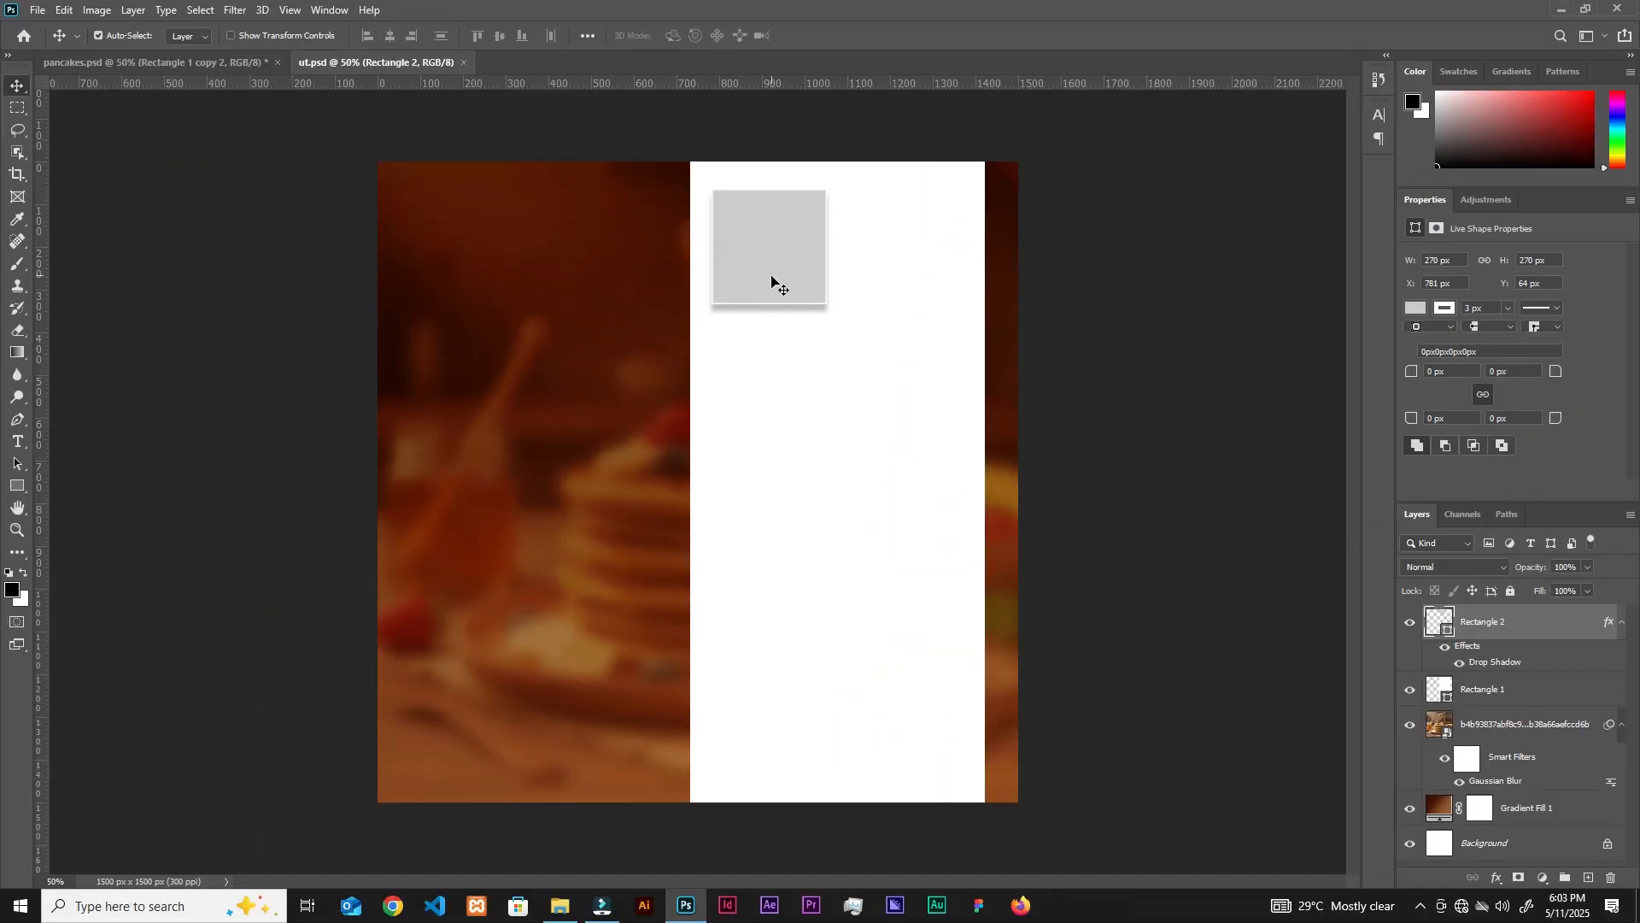
Duplicate the square beside itself at X 1093 px and repeat the pair downward to form five rows of two frames.
drag(775, 274, 915, 271)
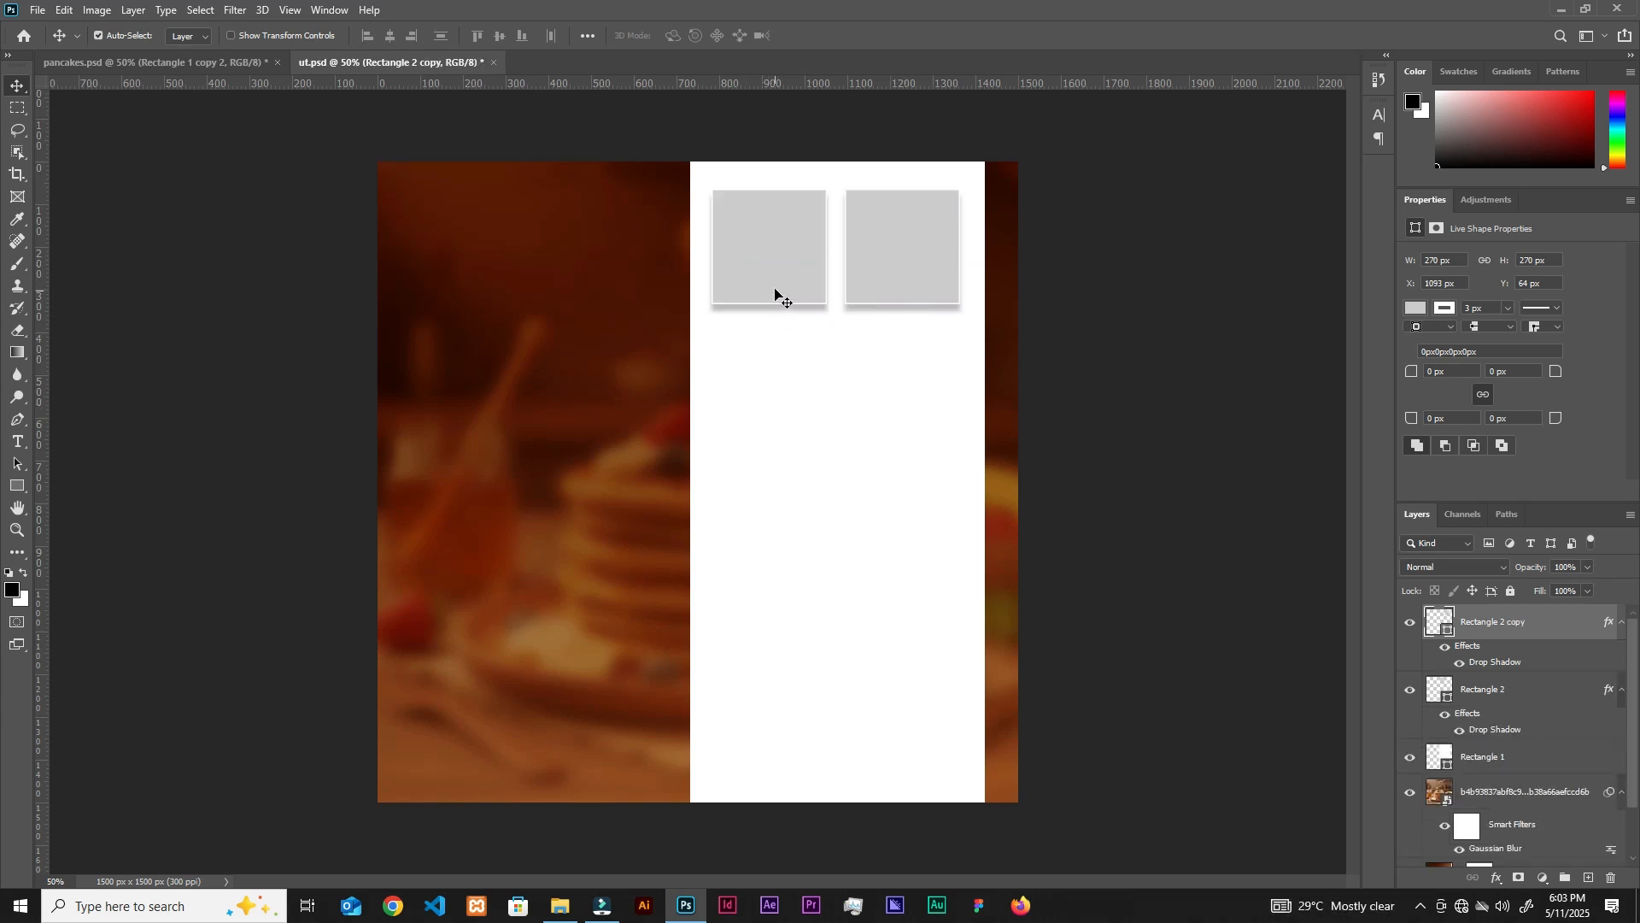
shift+click(779, 284)
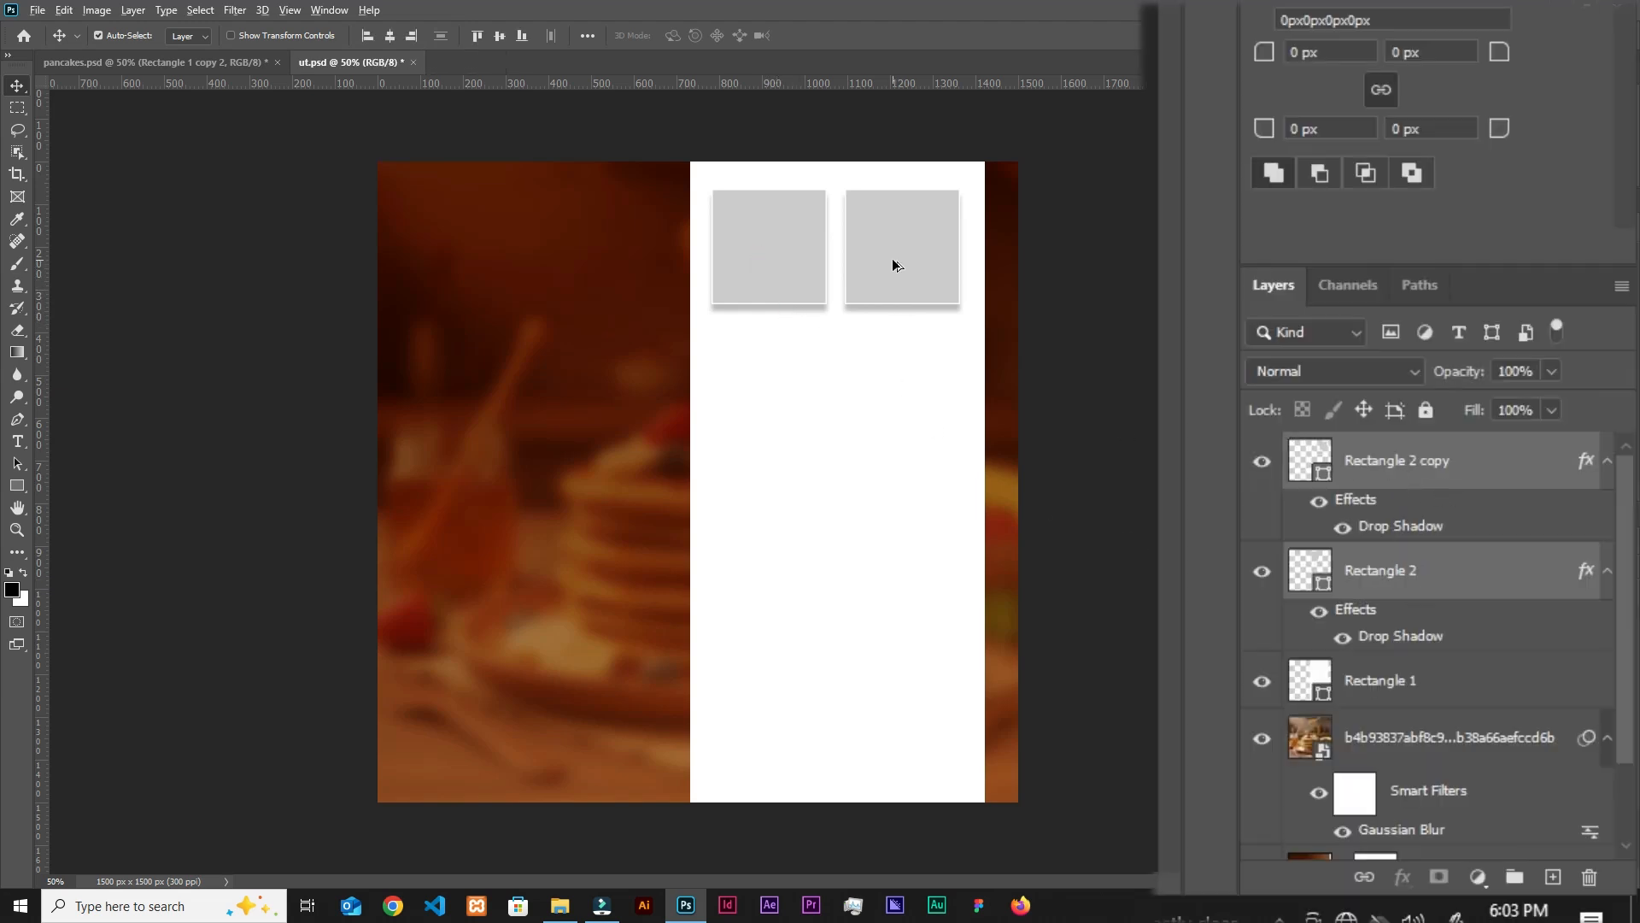
drag(890, 255, 916, 717)
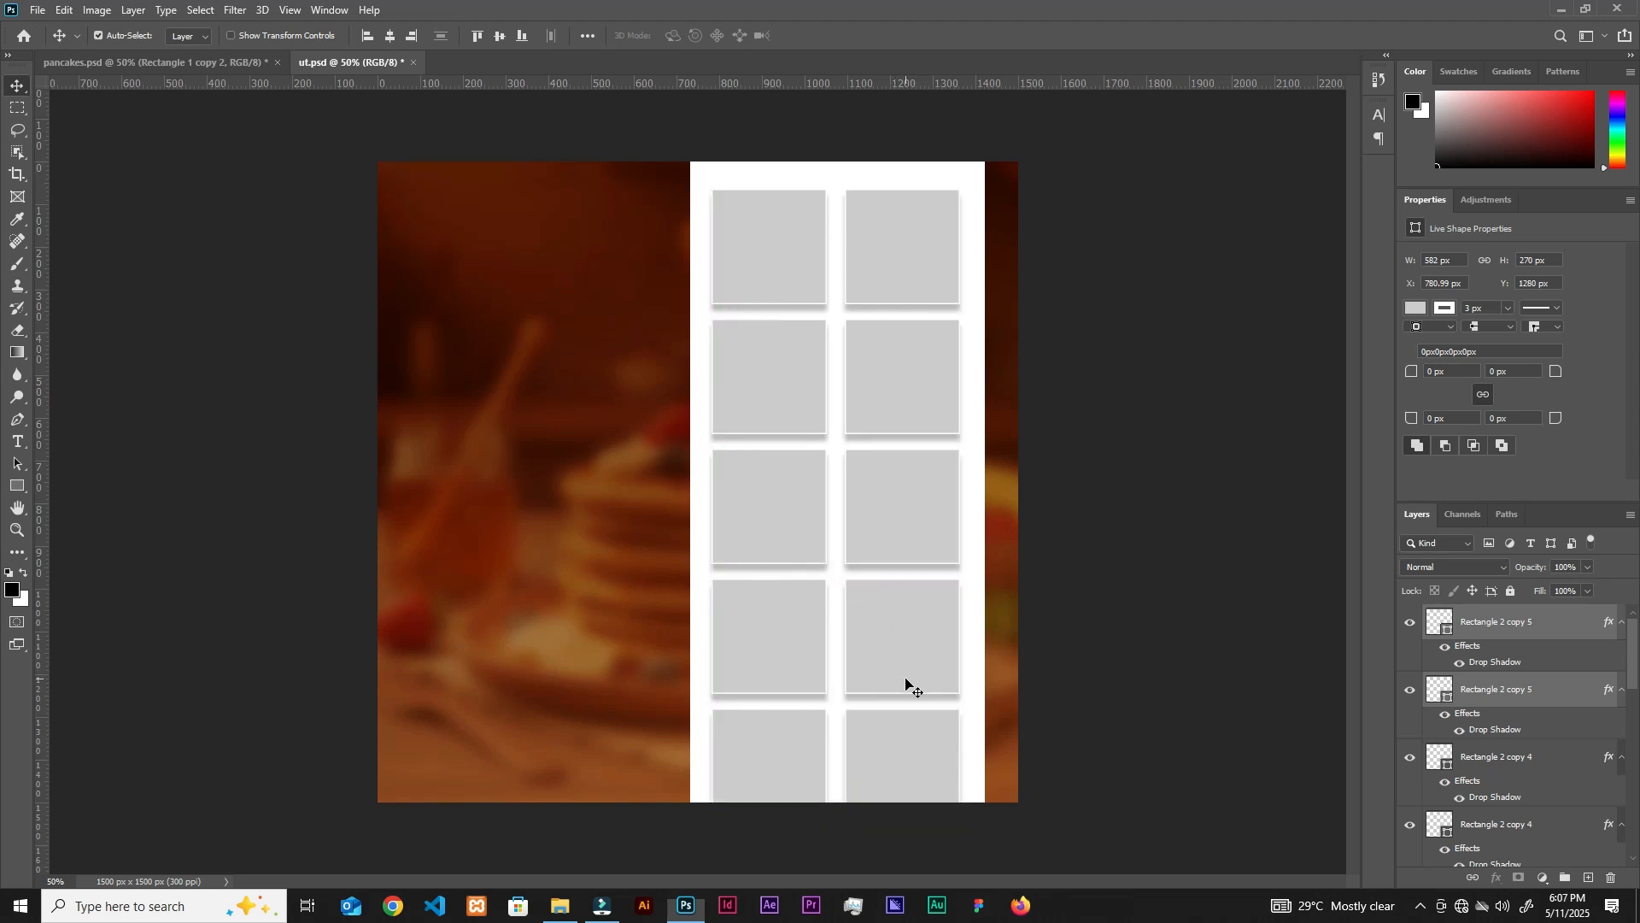
Select the white panel and all ten grey squares, leaving the blurred photo layer out of the selection.
drag(1136, 159, 665, 800)
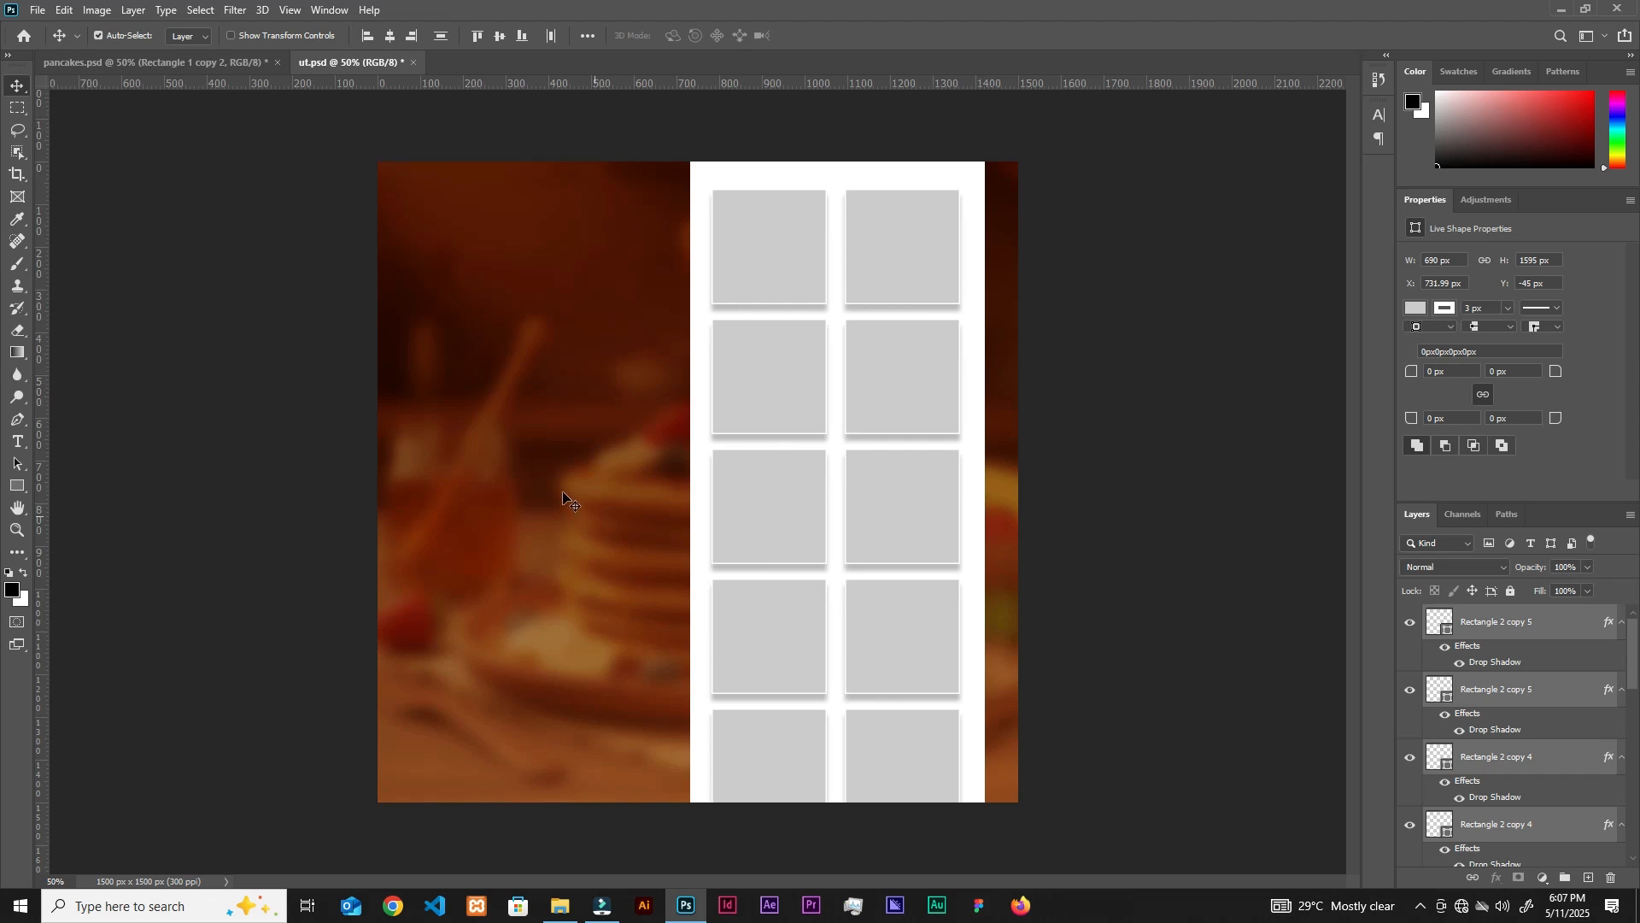
drag(642, 518, 783, 530)
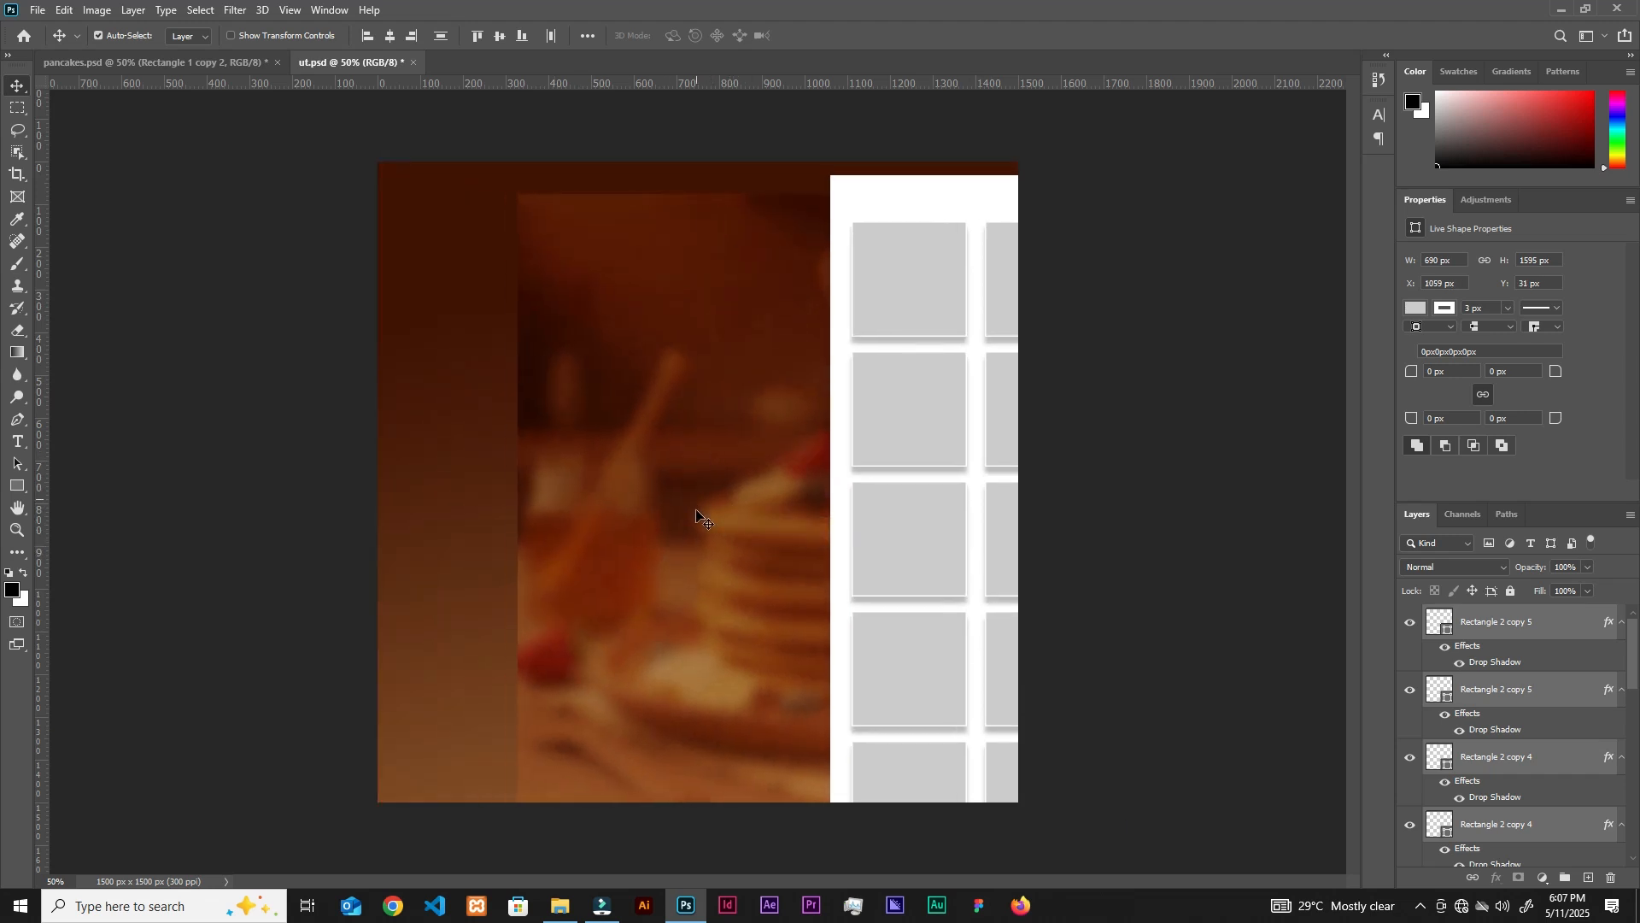
key(ctrl+z)
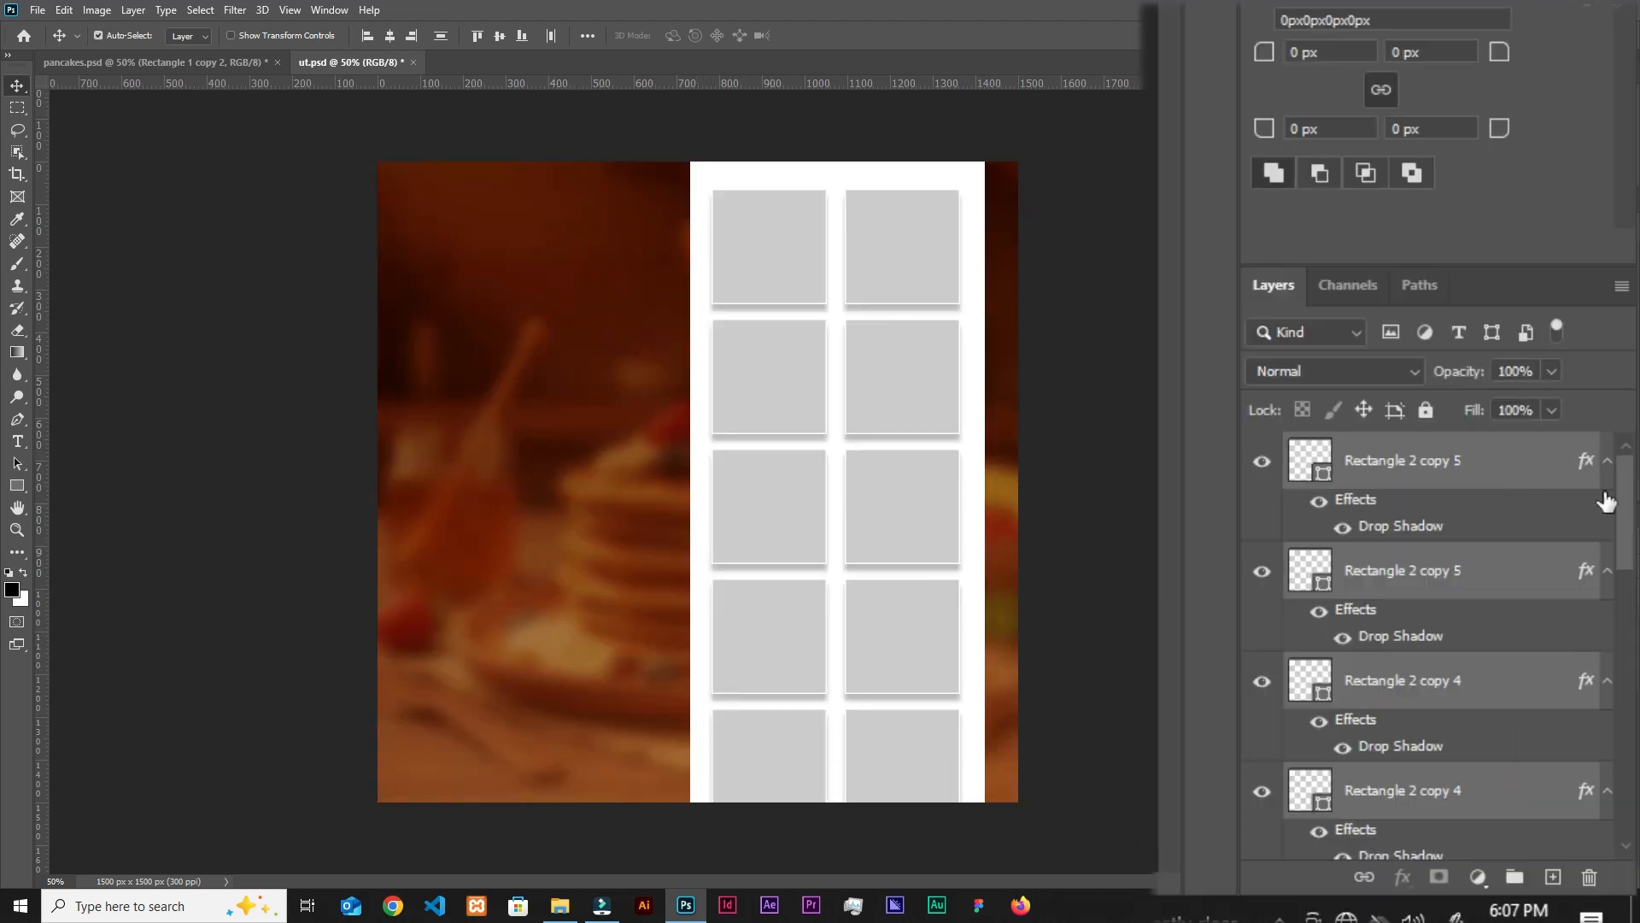
scroll(1593, 773, down, 10)
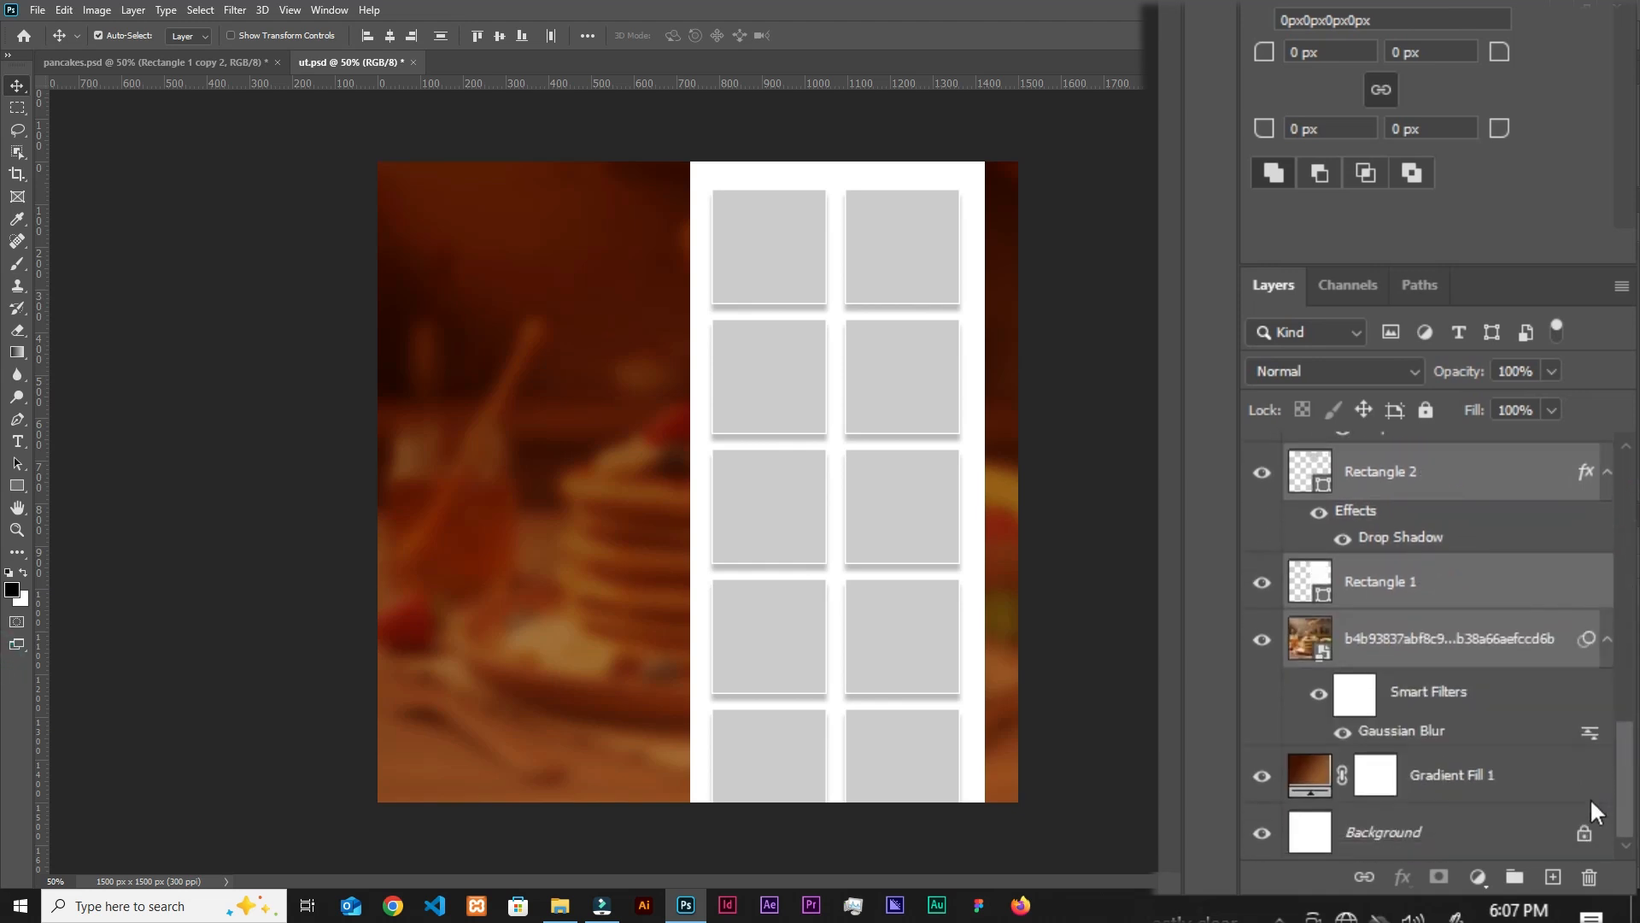
ctrl+click(1409, 651)
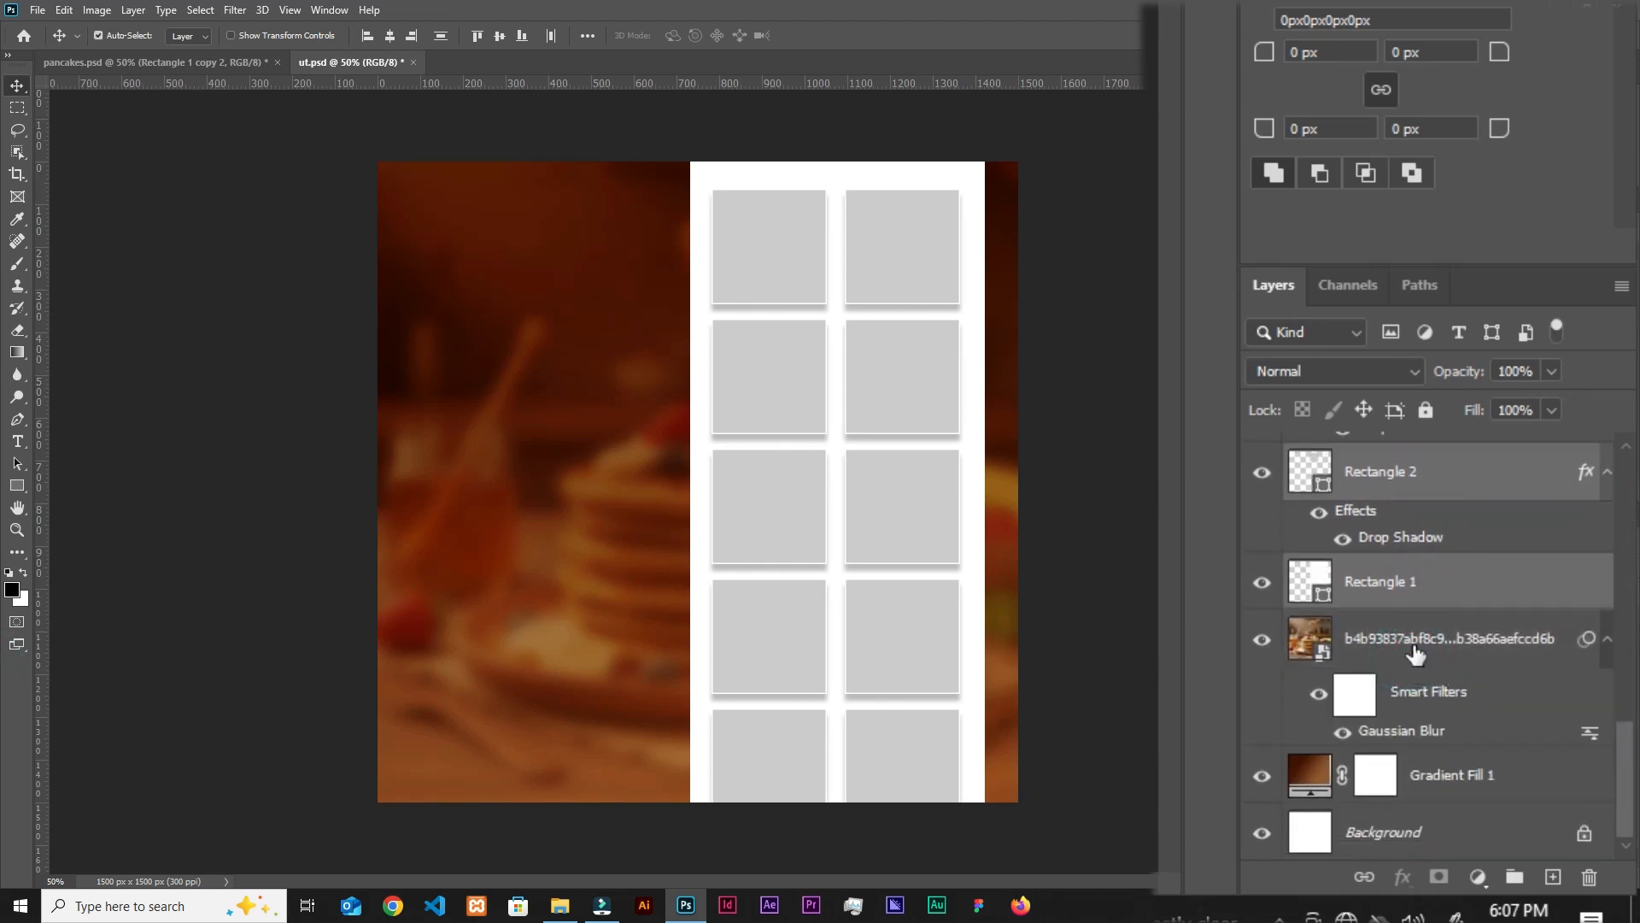
drag(1626, 773, 1580, 491)
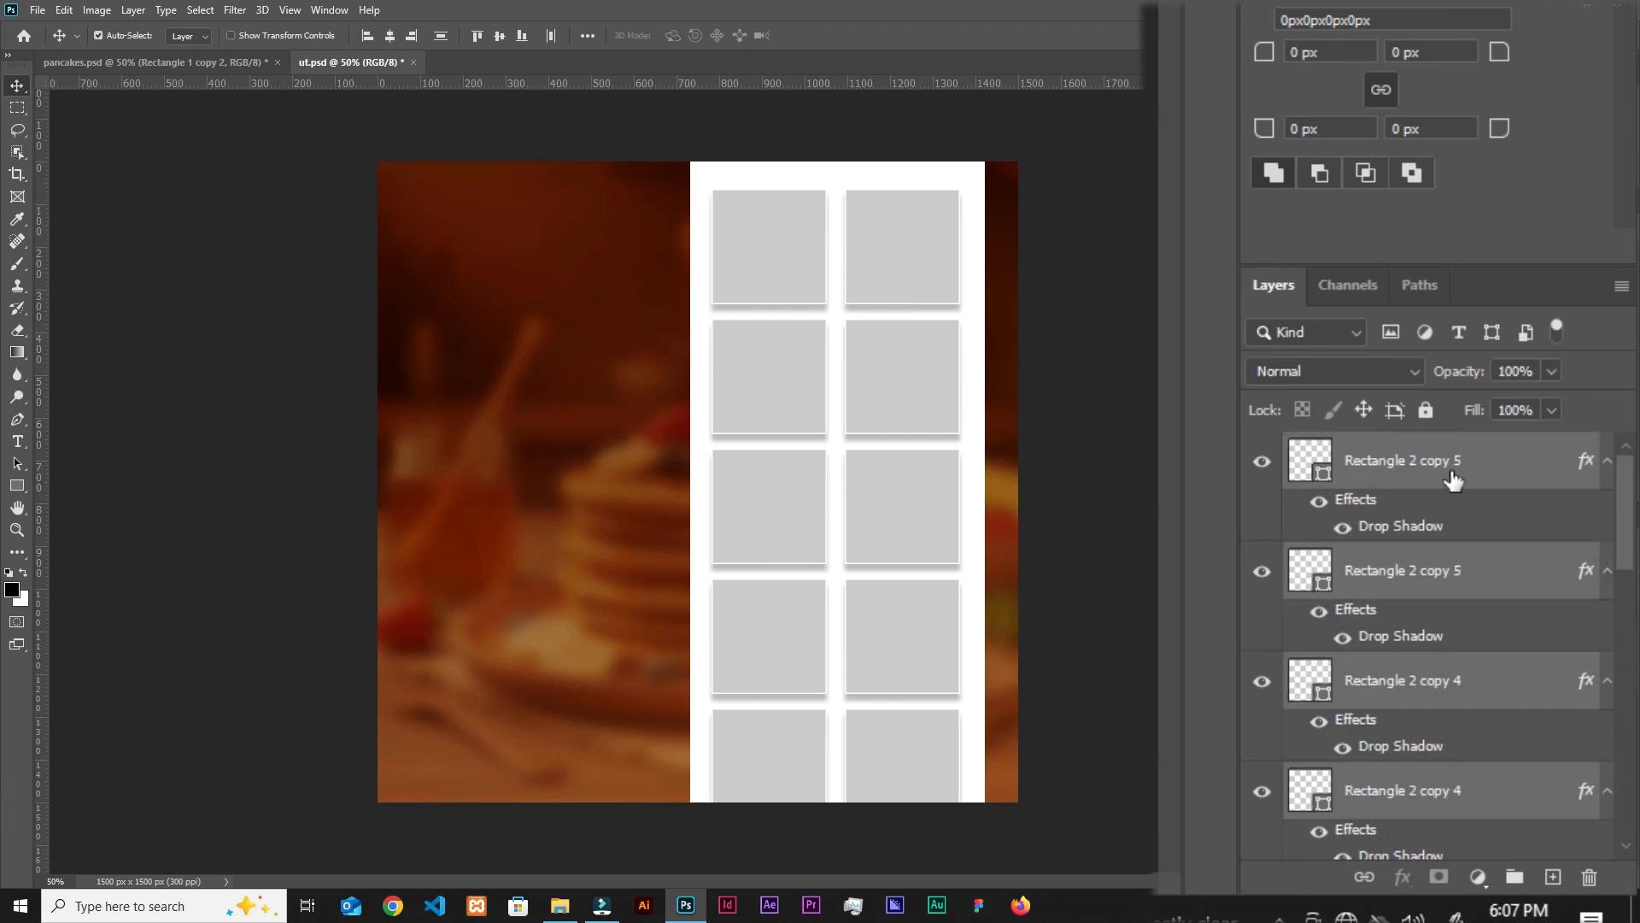
Skew the panel and squares symmetrically to about 108.41% width and -1.78° horizontal skew, and move them up to about Y 724.5 px.
drag(855, 572, 855, 571)
key(ctrl+t)
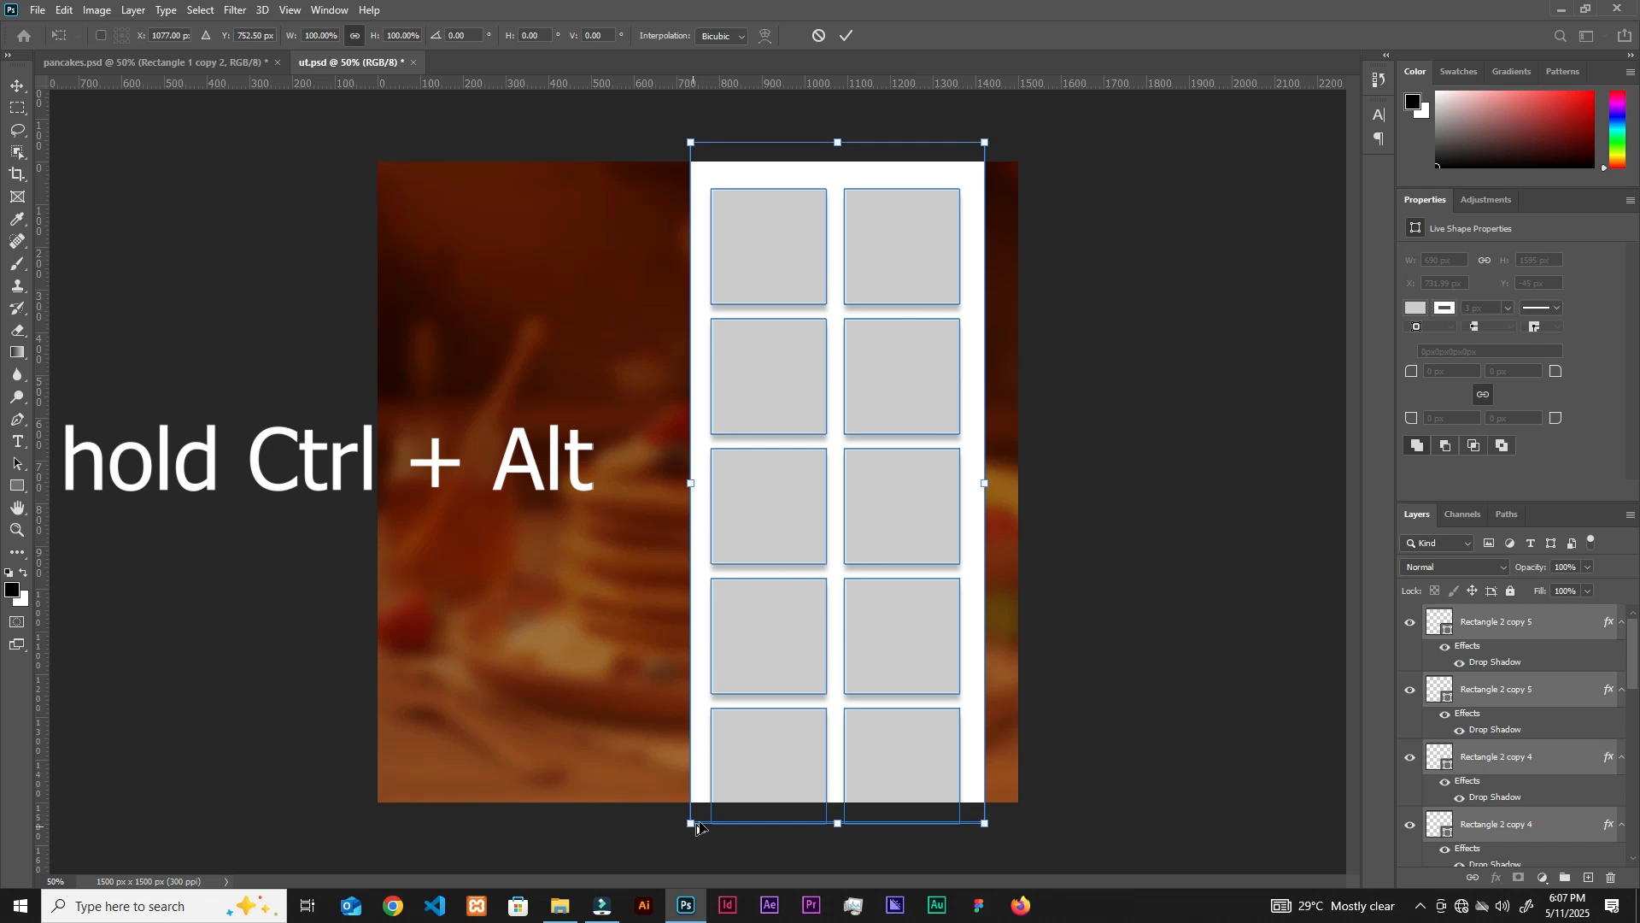
drag(692, 827, 666, 823)
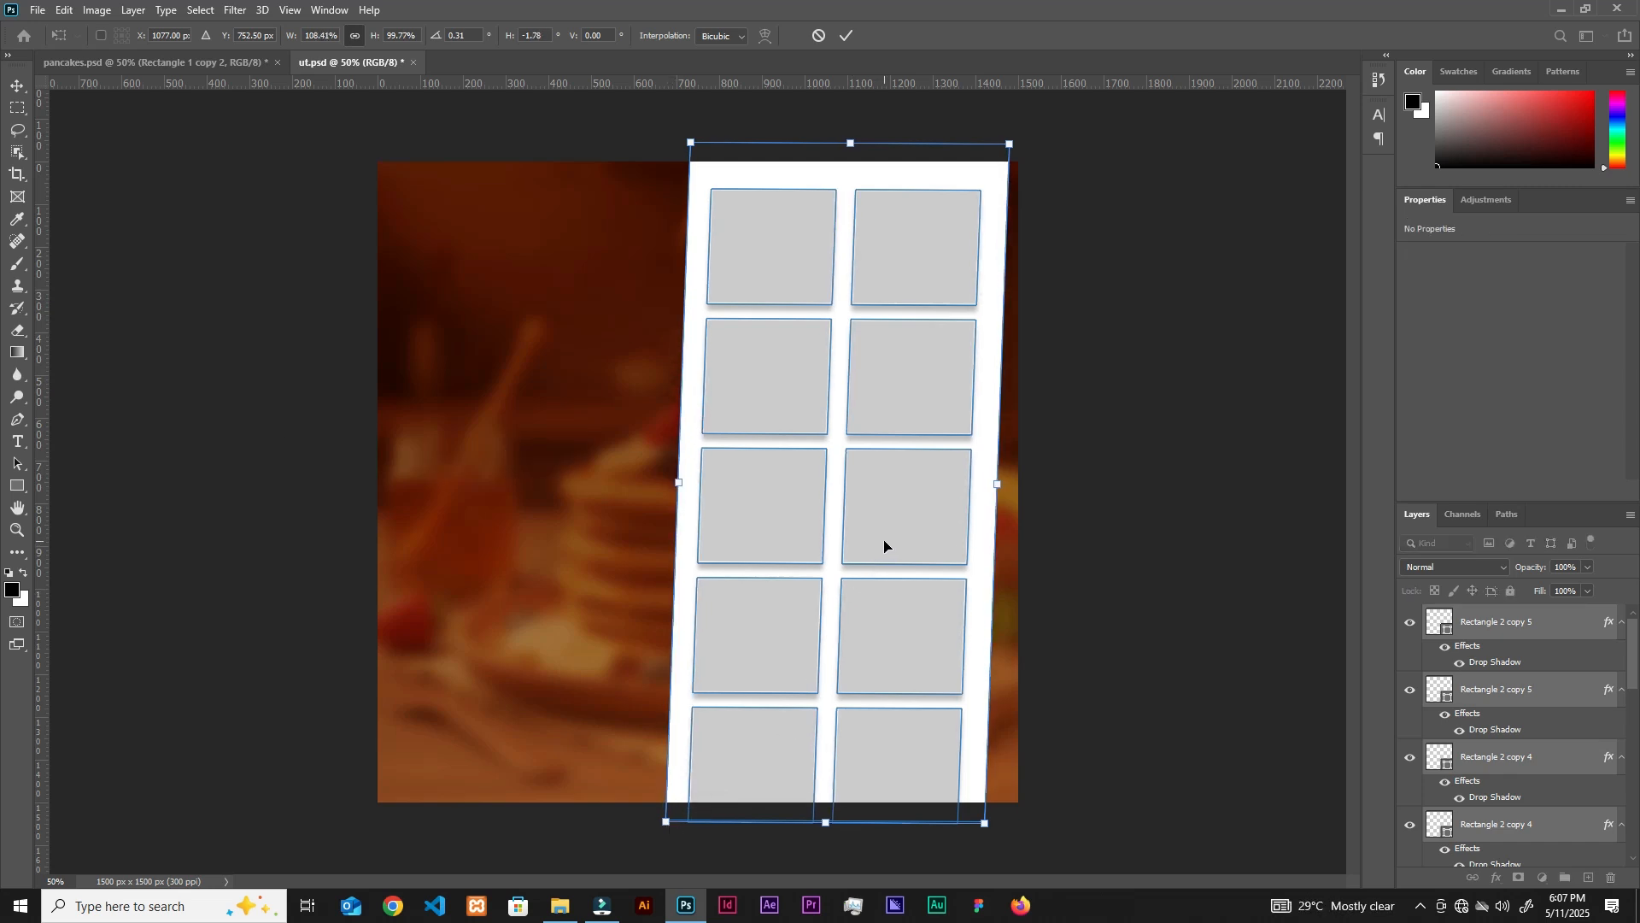
drag(880, 551, 881, 540)
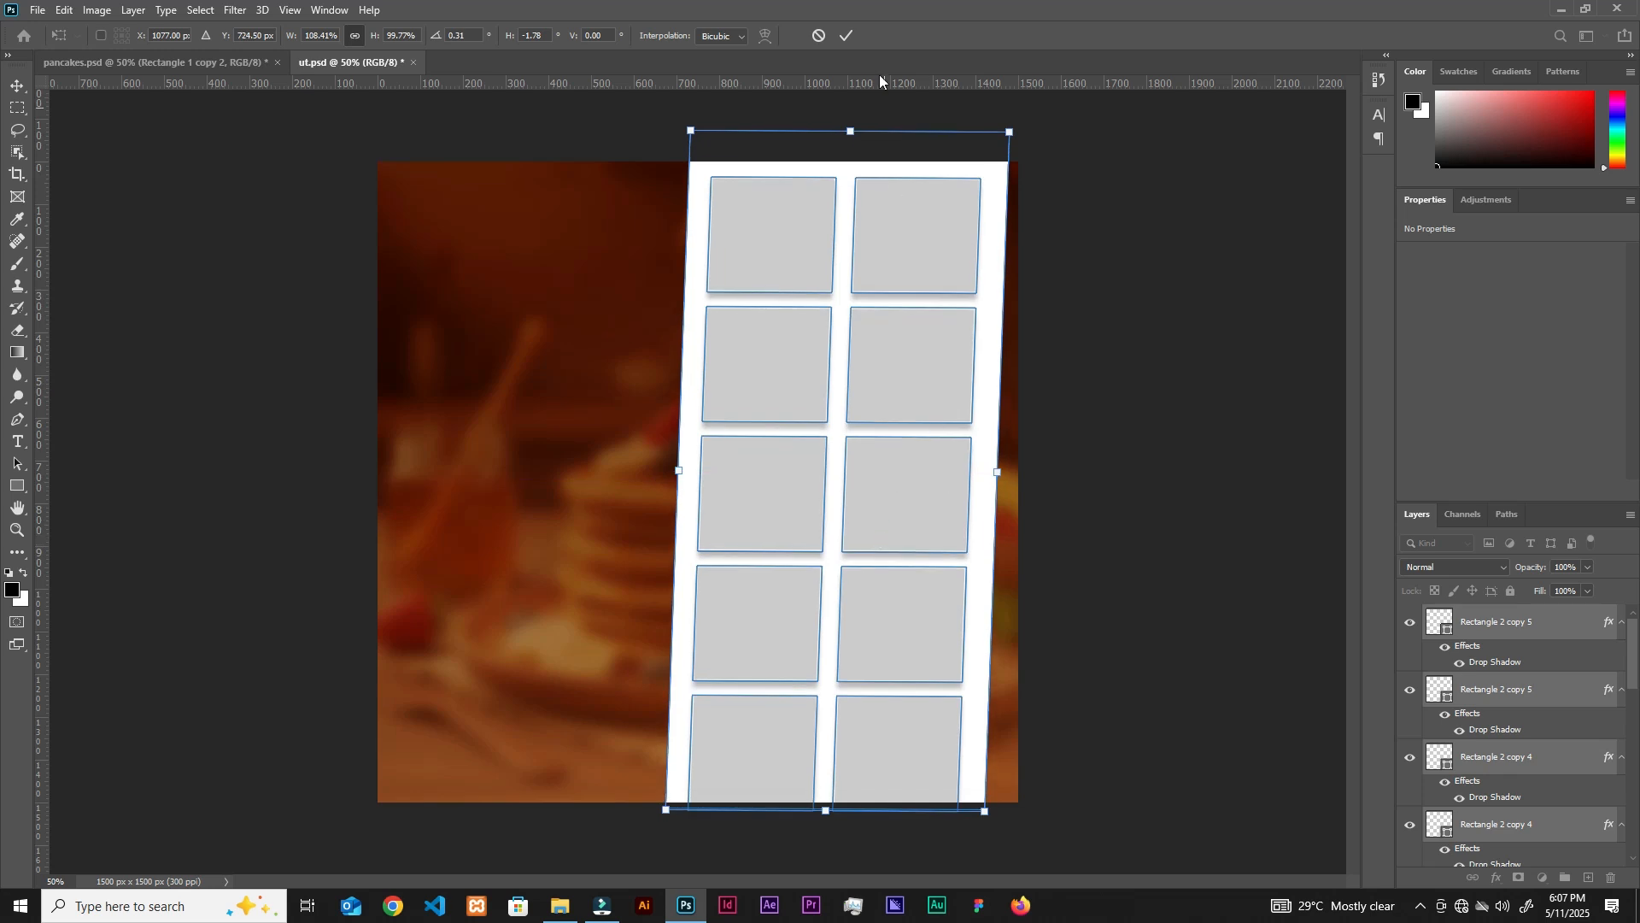
click(846, 36)
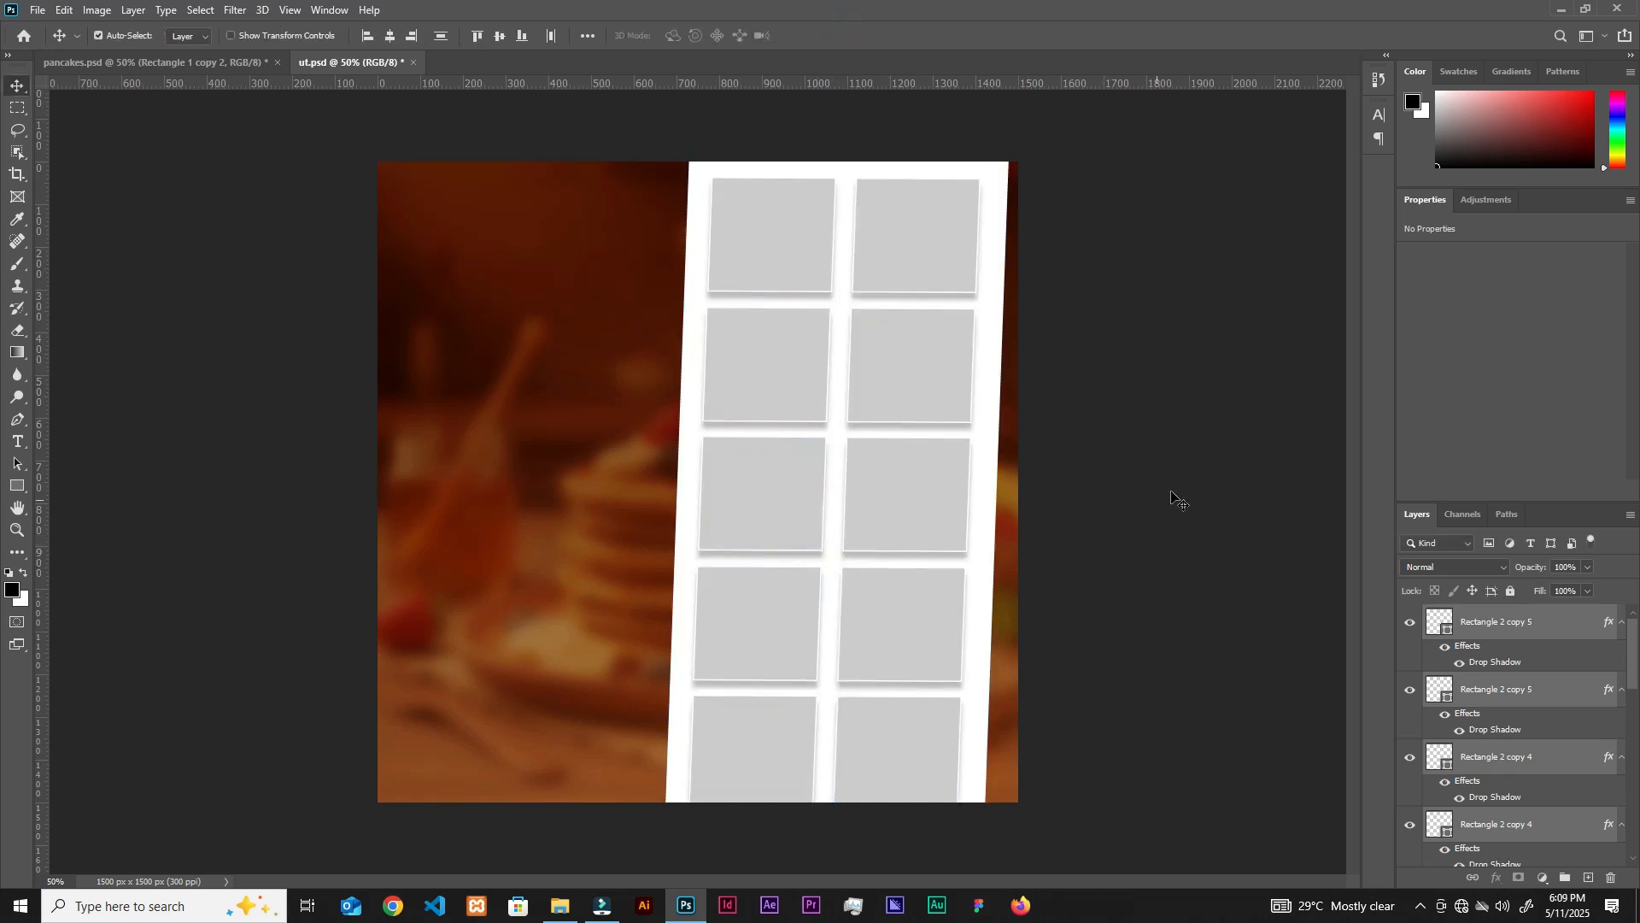
click(1173, 490)
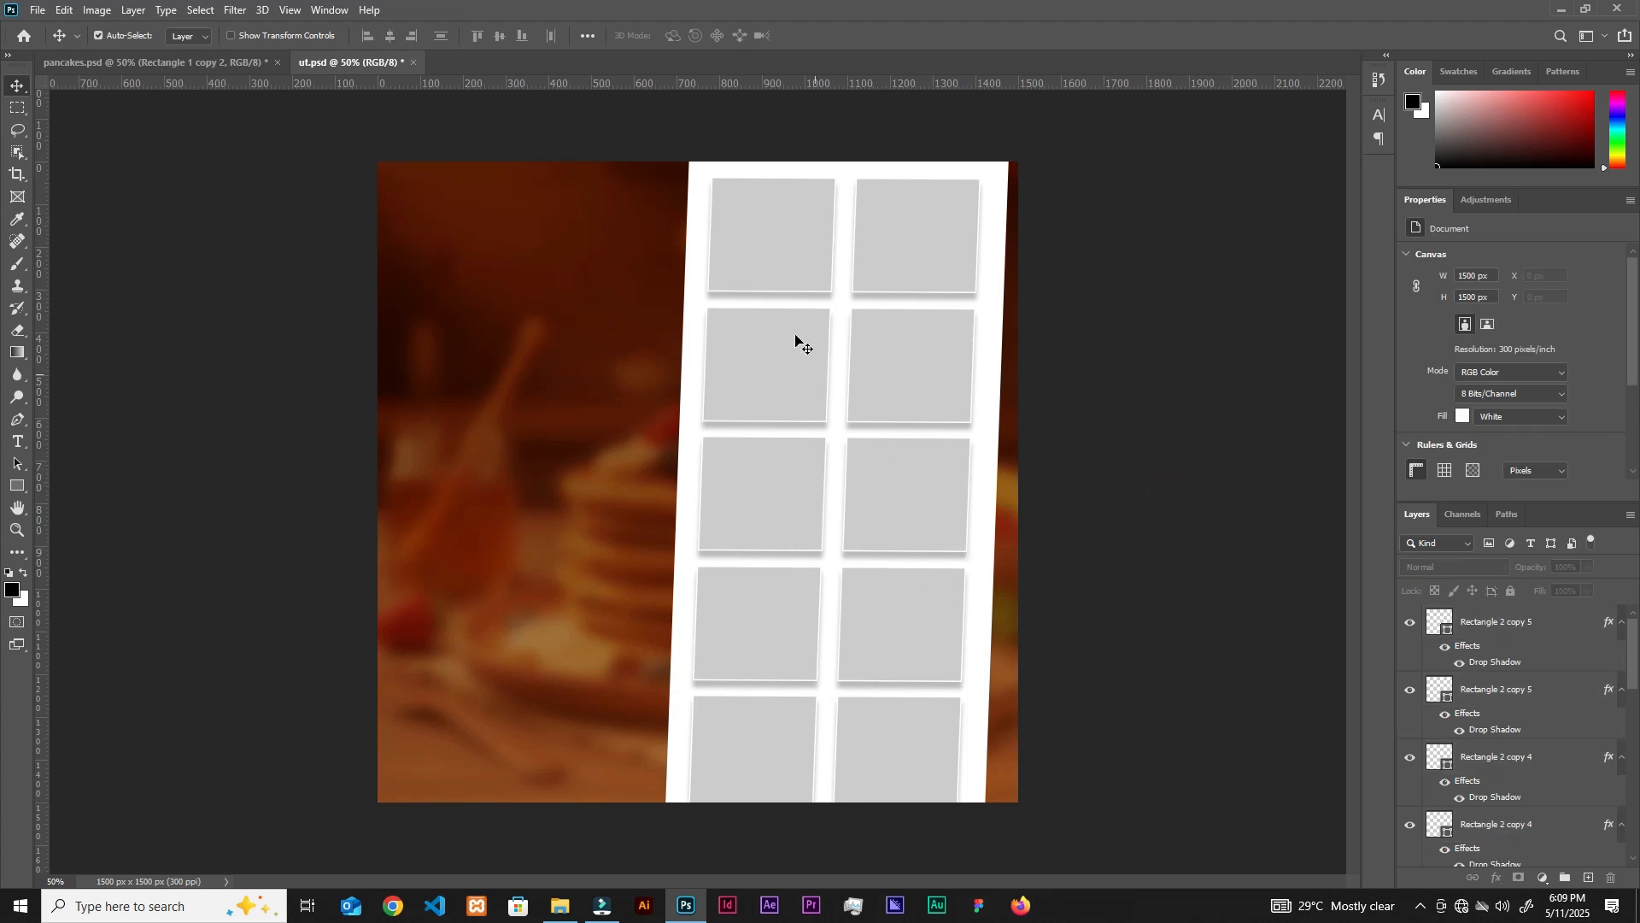
Change the fill of the first square in the panel's top row to black.
click(766, 248)
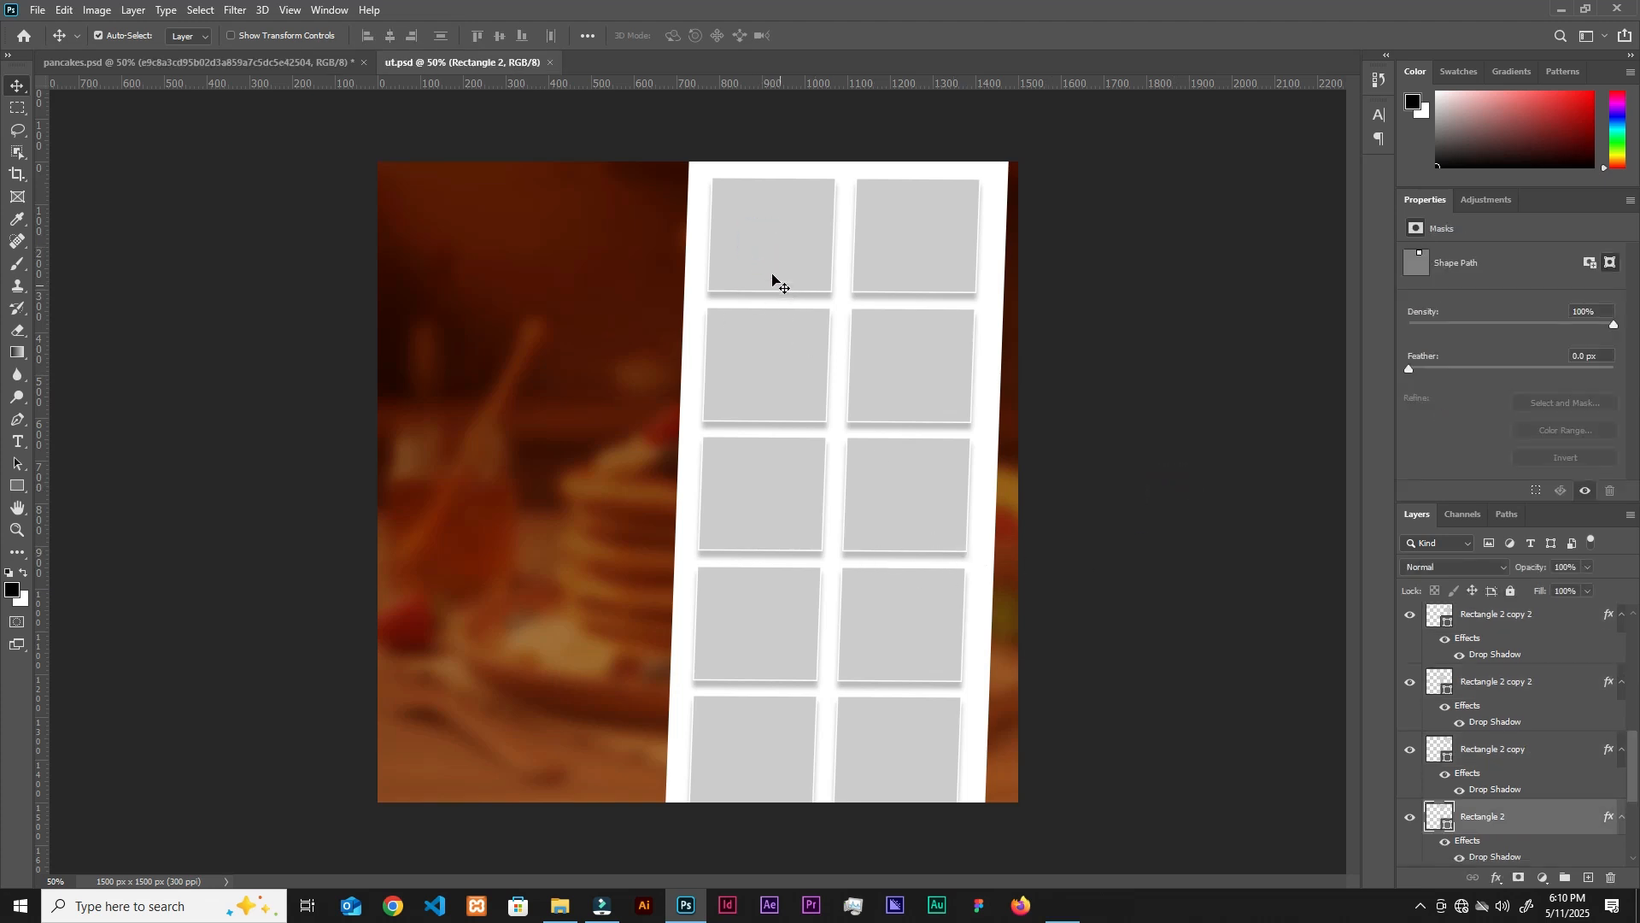
click(773, 267)
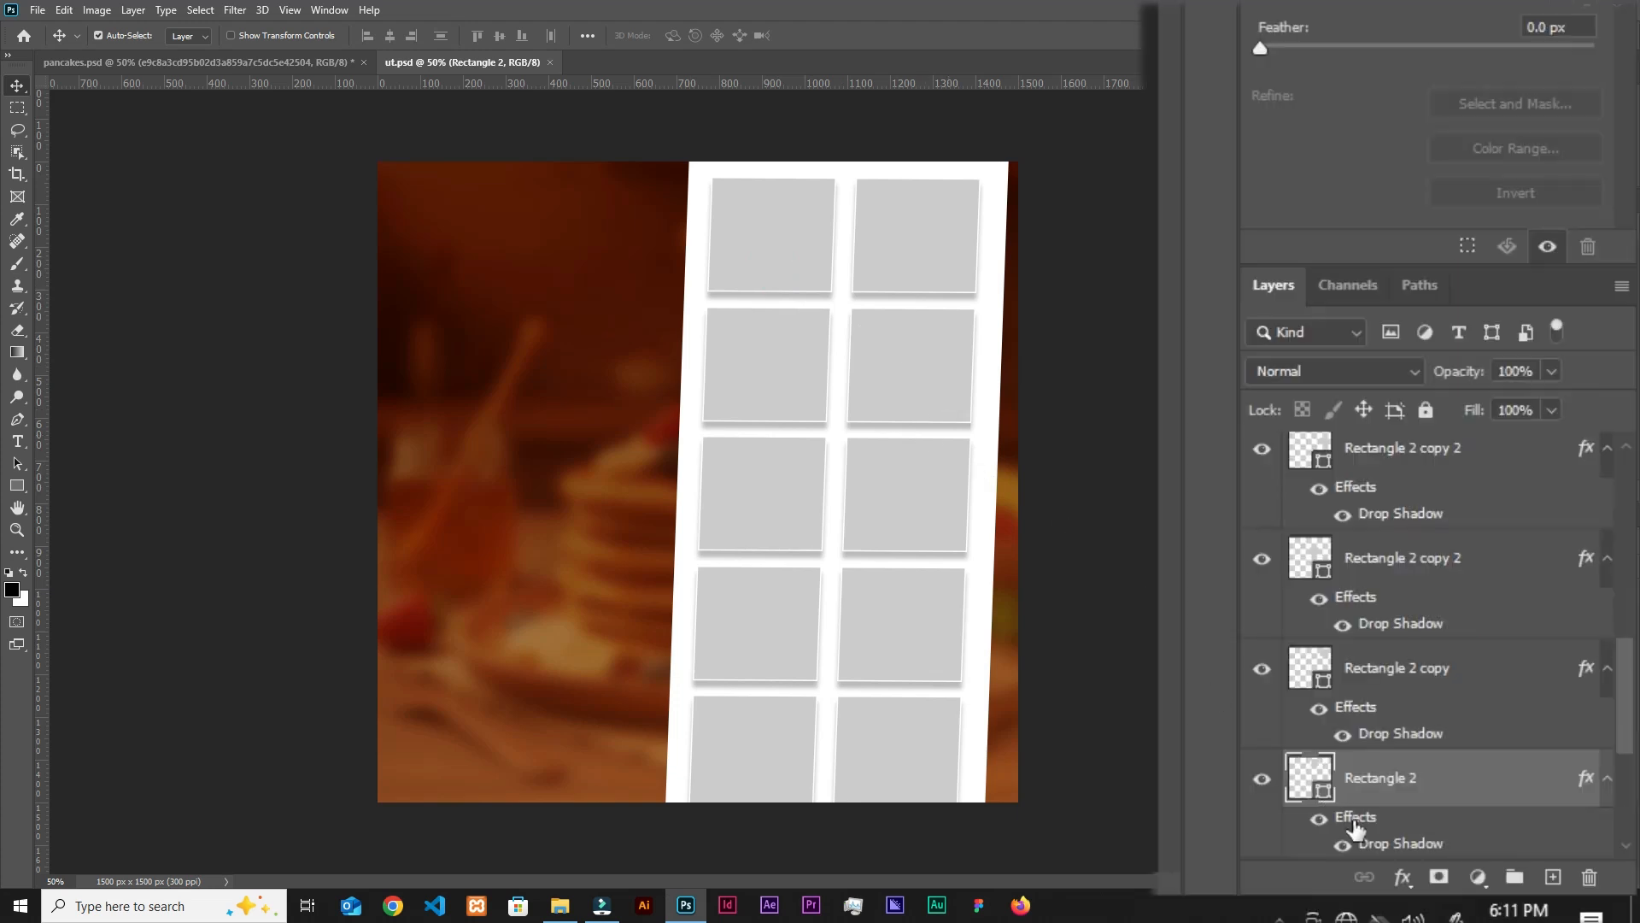
double_click(1310, 777)
click(577, 454)
click(978, 200)
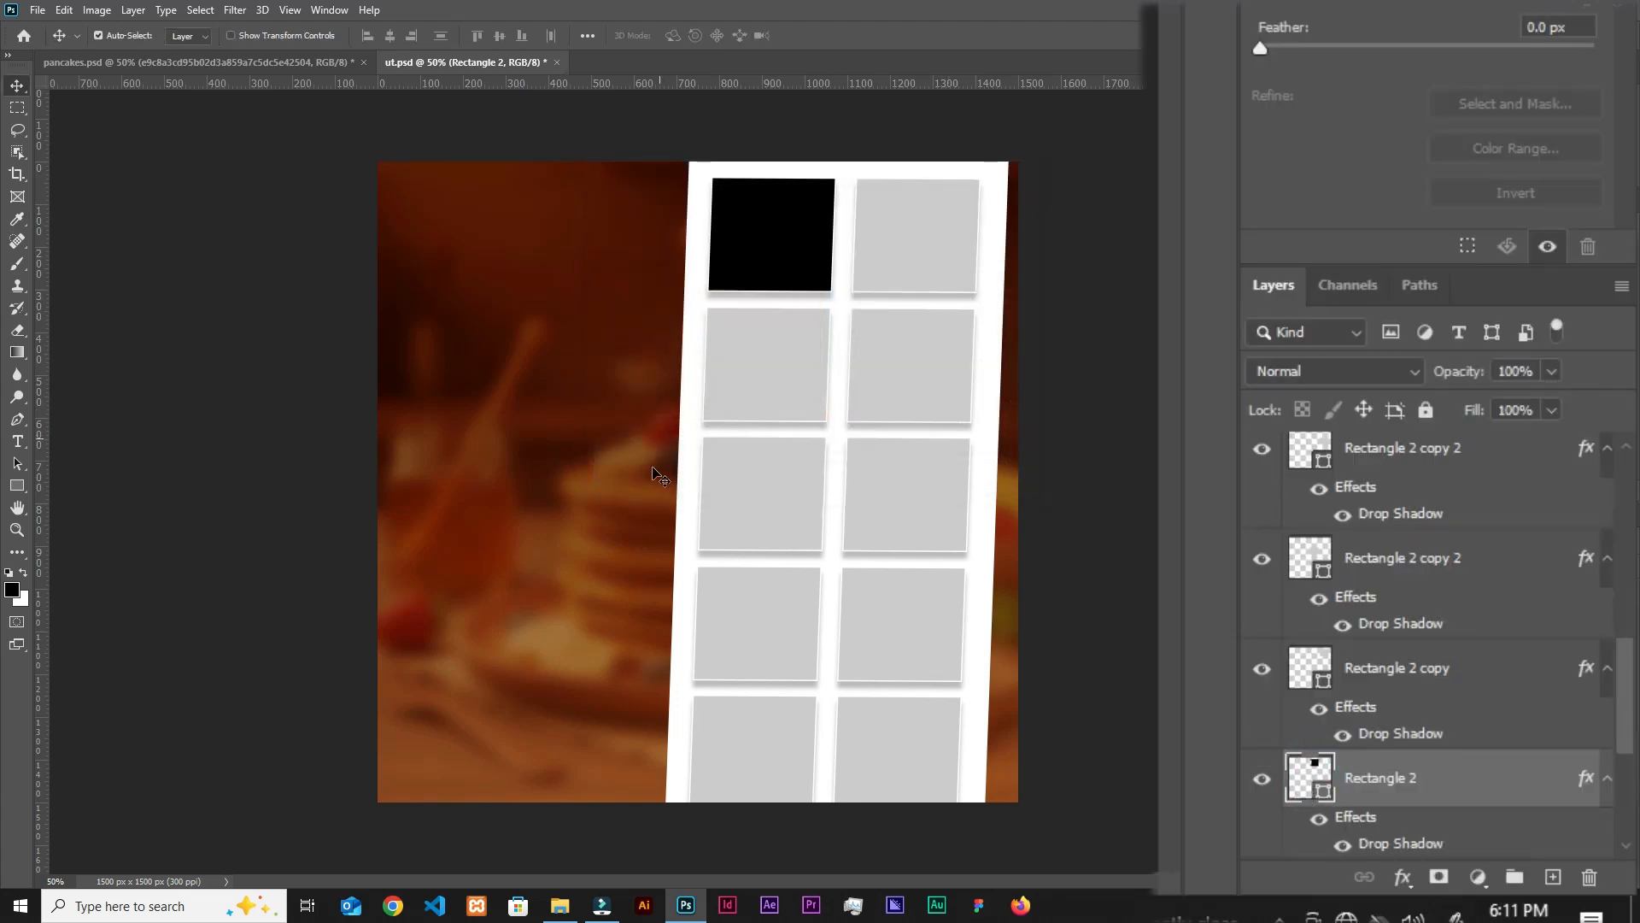
Place the pancake stack image 0039d8f257f77c9da4e5407972f613df, scaled down to about 448 px wide, over the black square.
click(555, 907)
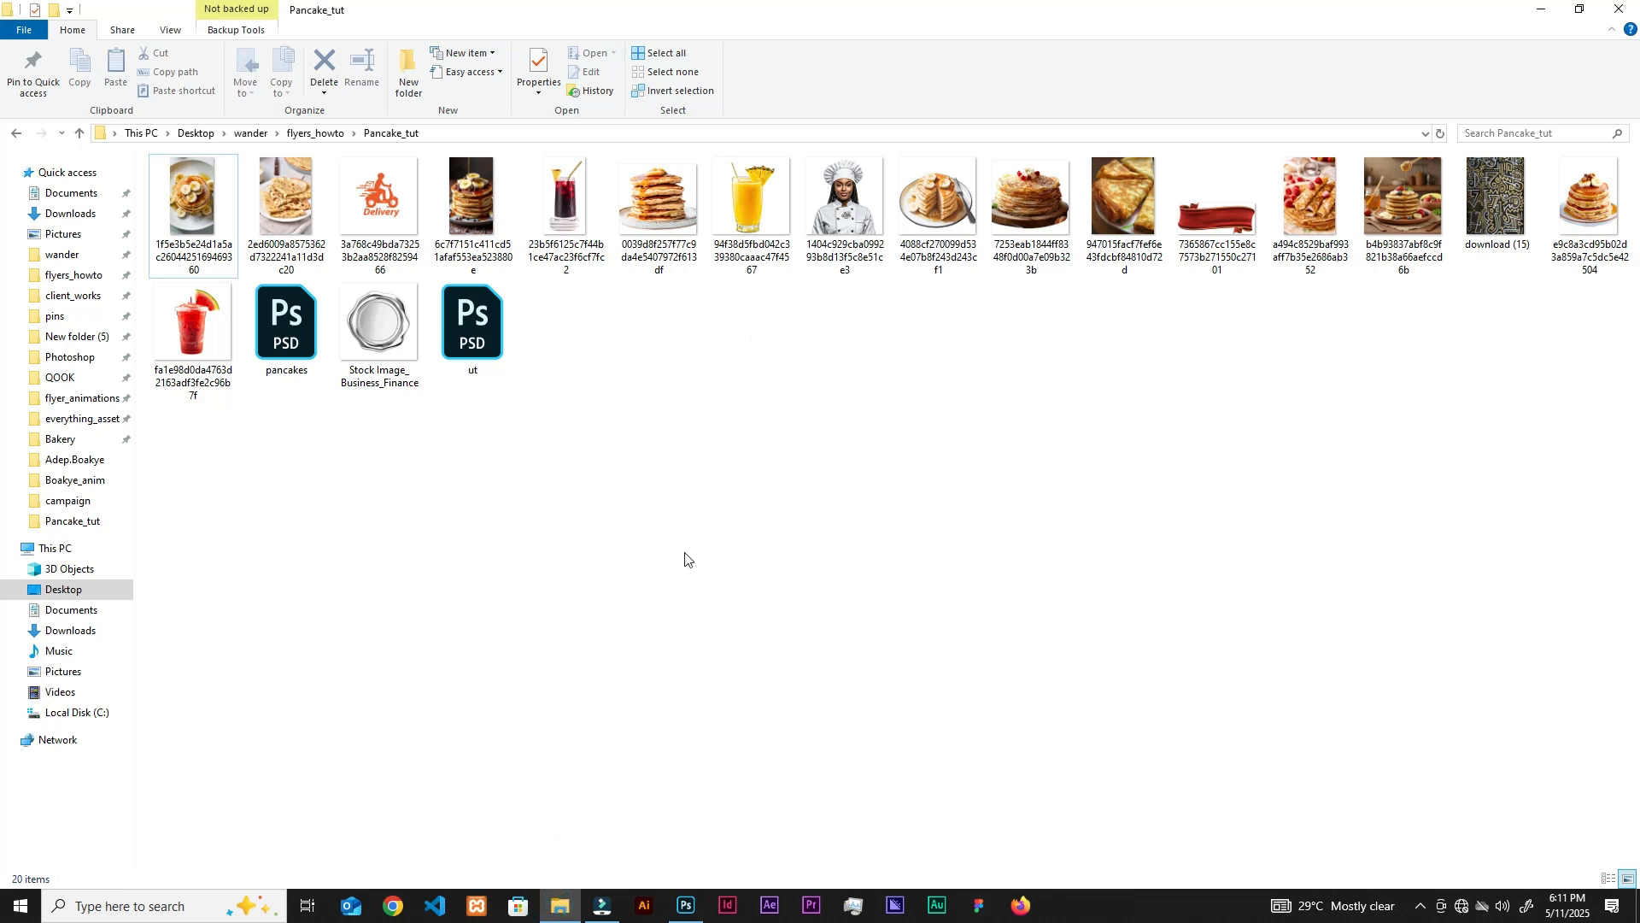
drag(662, 205, 839, 699)
drag(1018, 481, 792, 478)
drag(696, 510, 791, 276)
click(819, 35)
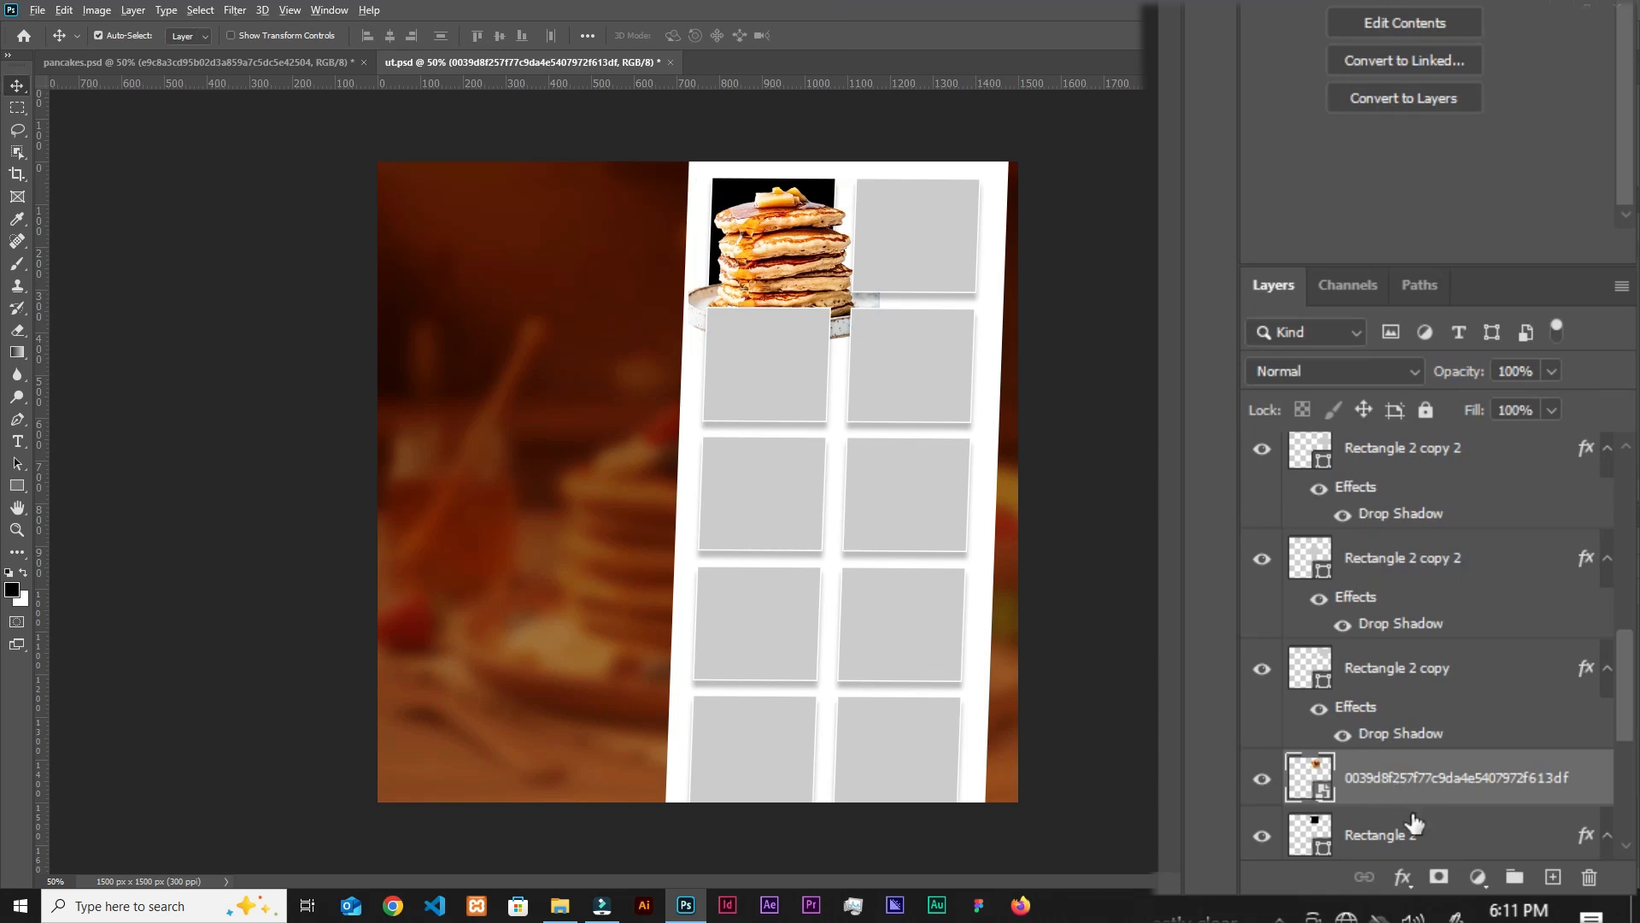
Clip the pancake stack image to the black square and scale it to about 372 × 303 px inside the frame.
alt+click(1410, 805)
key(ctrl+z)
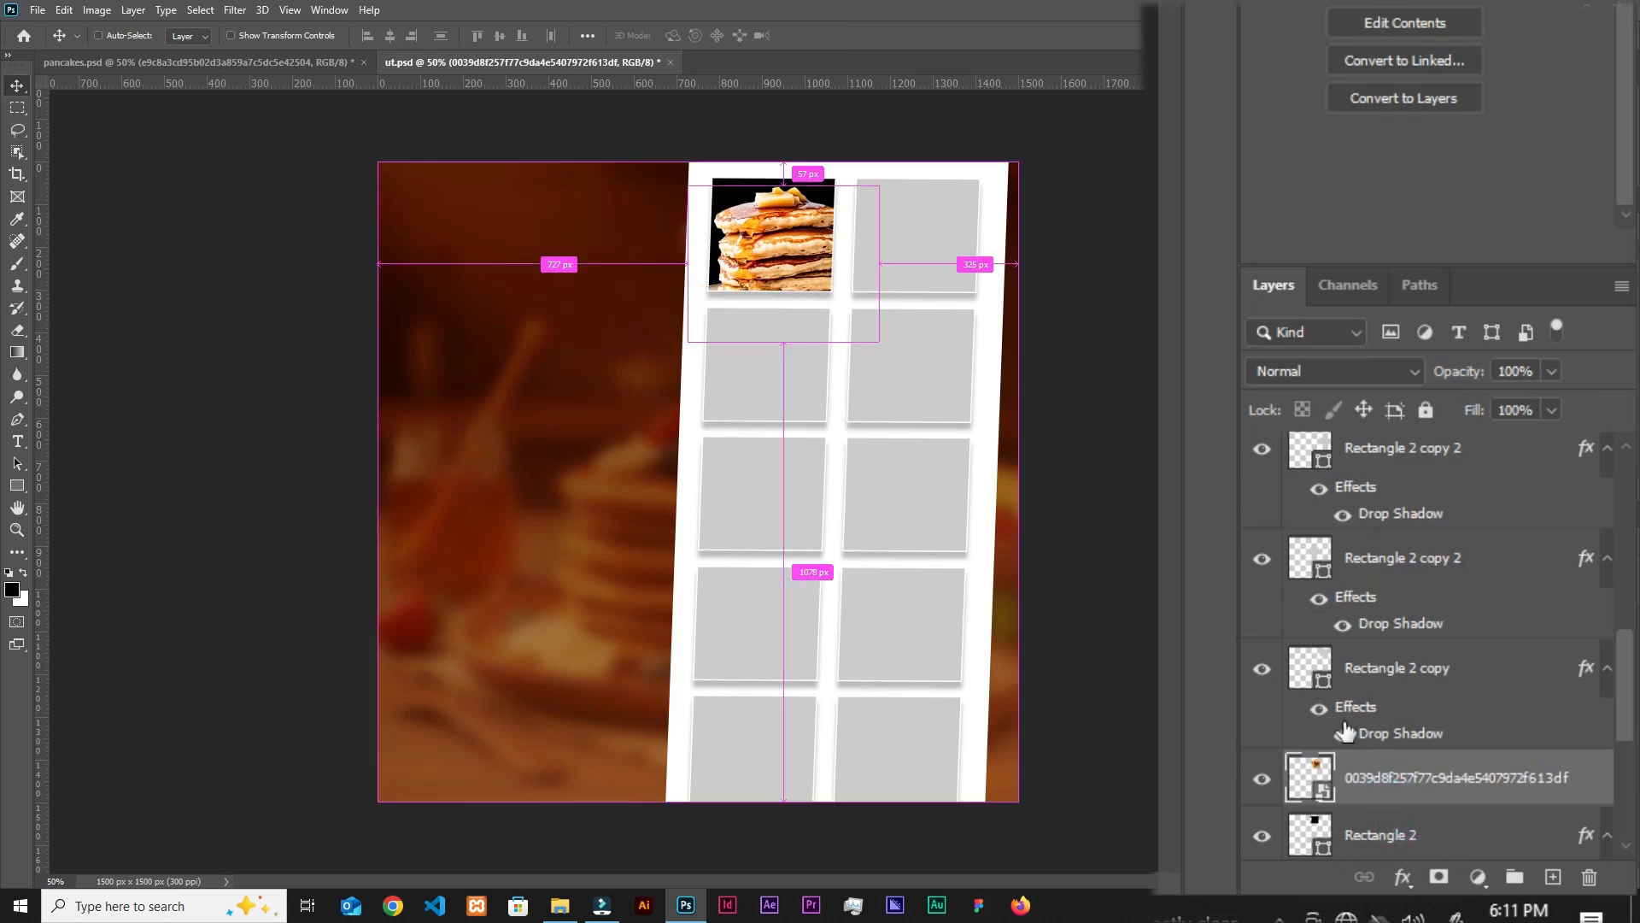
right_click(1386, 781)
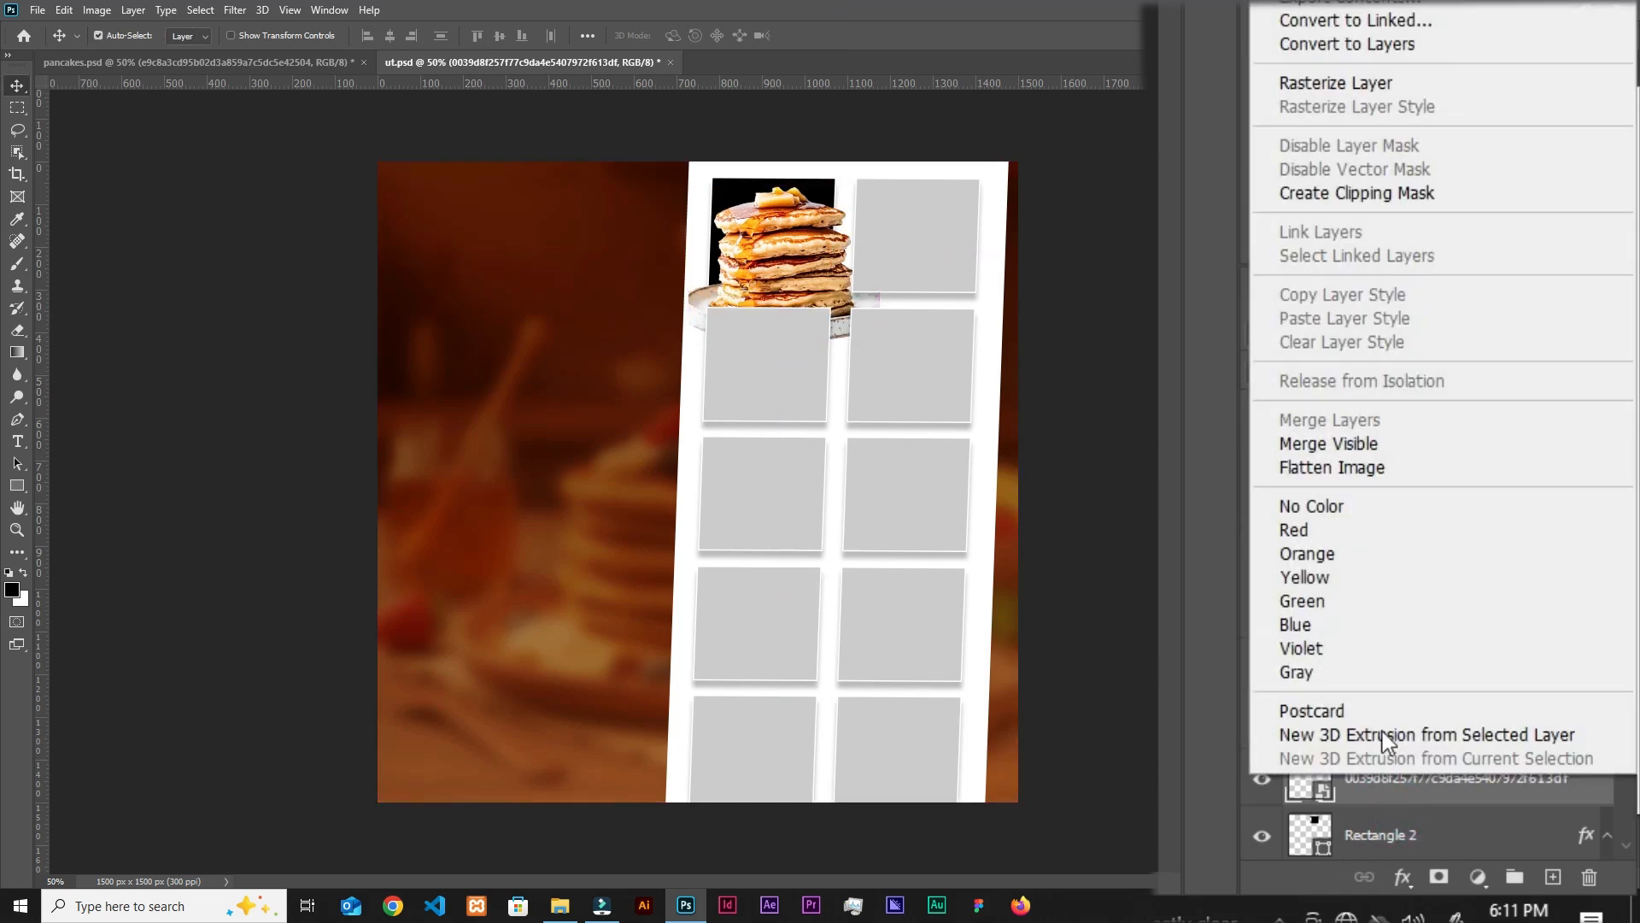
click(1327, 193)
key(ctrl+t)
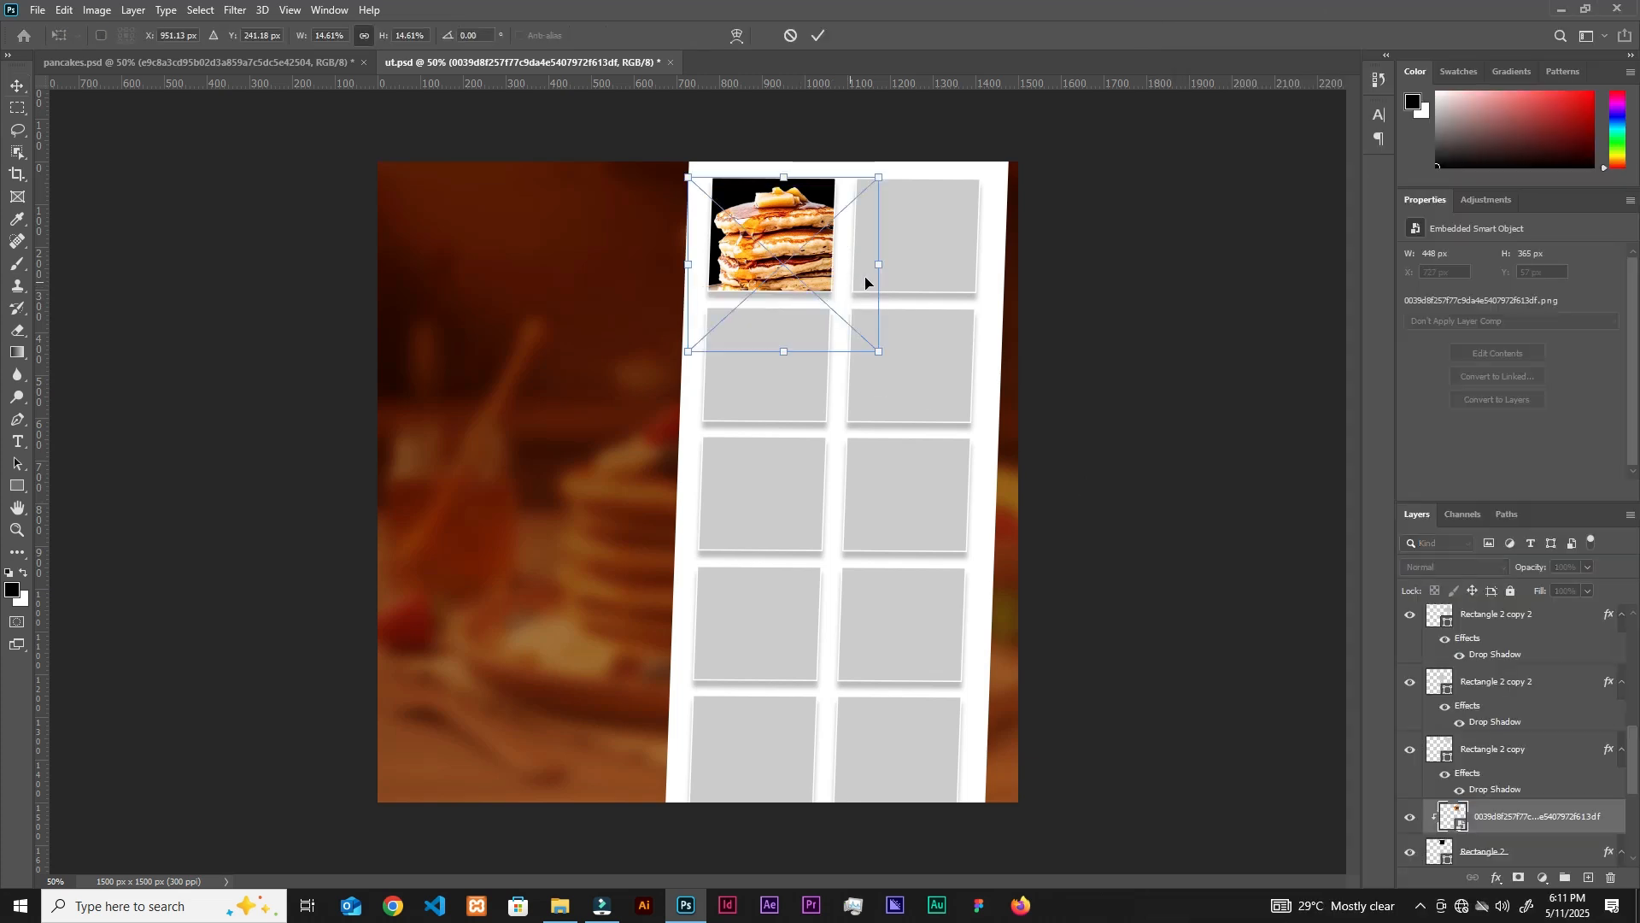
drag(878, 266, 768, 258)
click(818, 35)
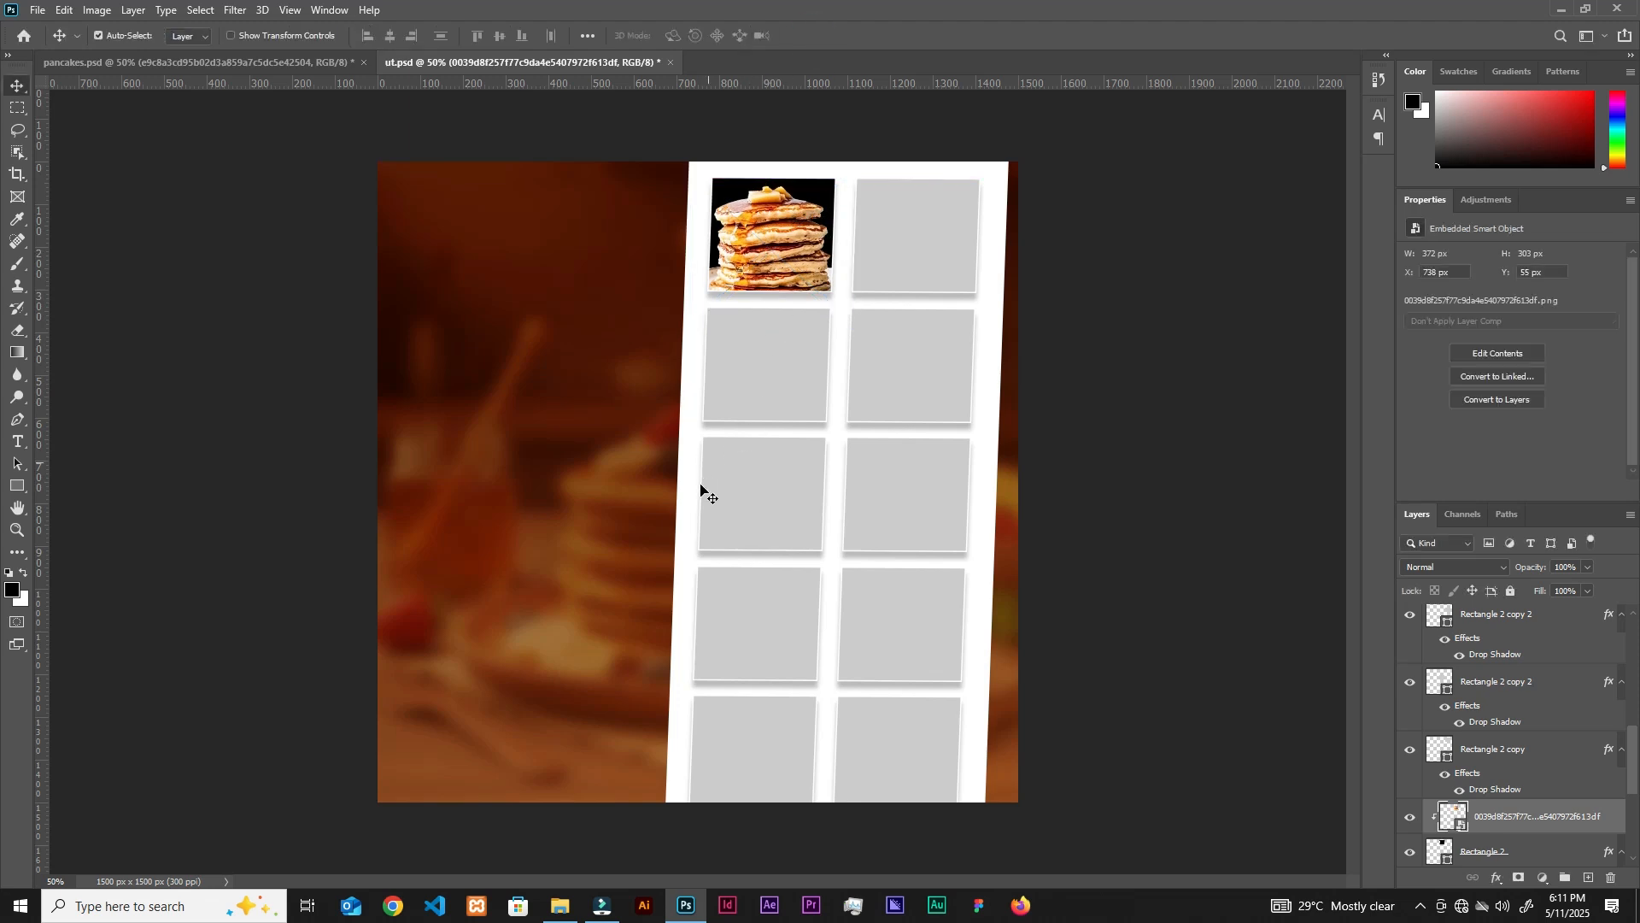
Place the pancake image b4b93837abf8c9f821b38a66aefccd6b, scaled to 15%, over the second square in the panel's top row.
click(937, 249)
click(561, 905)
drag(1401, 205, 742, 517)
drag(1022, 515, 805, 480)
drag(707, 514, 923, 248)
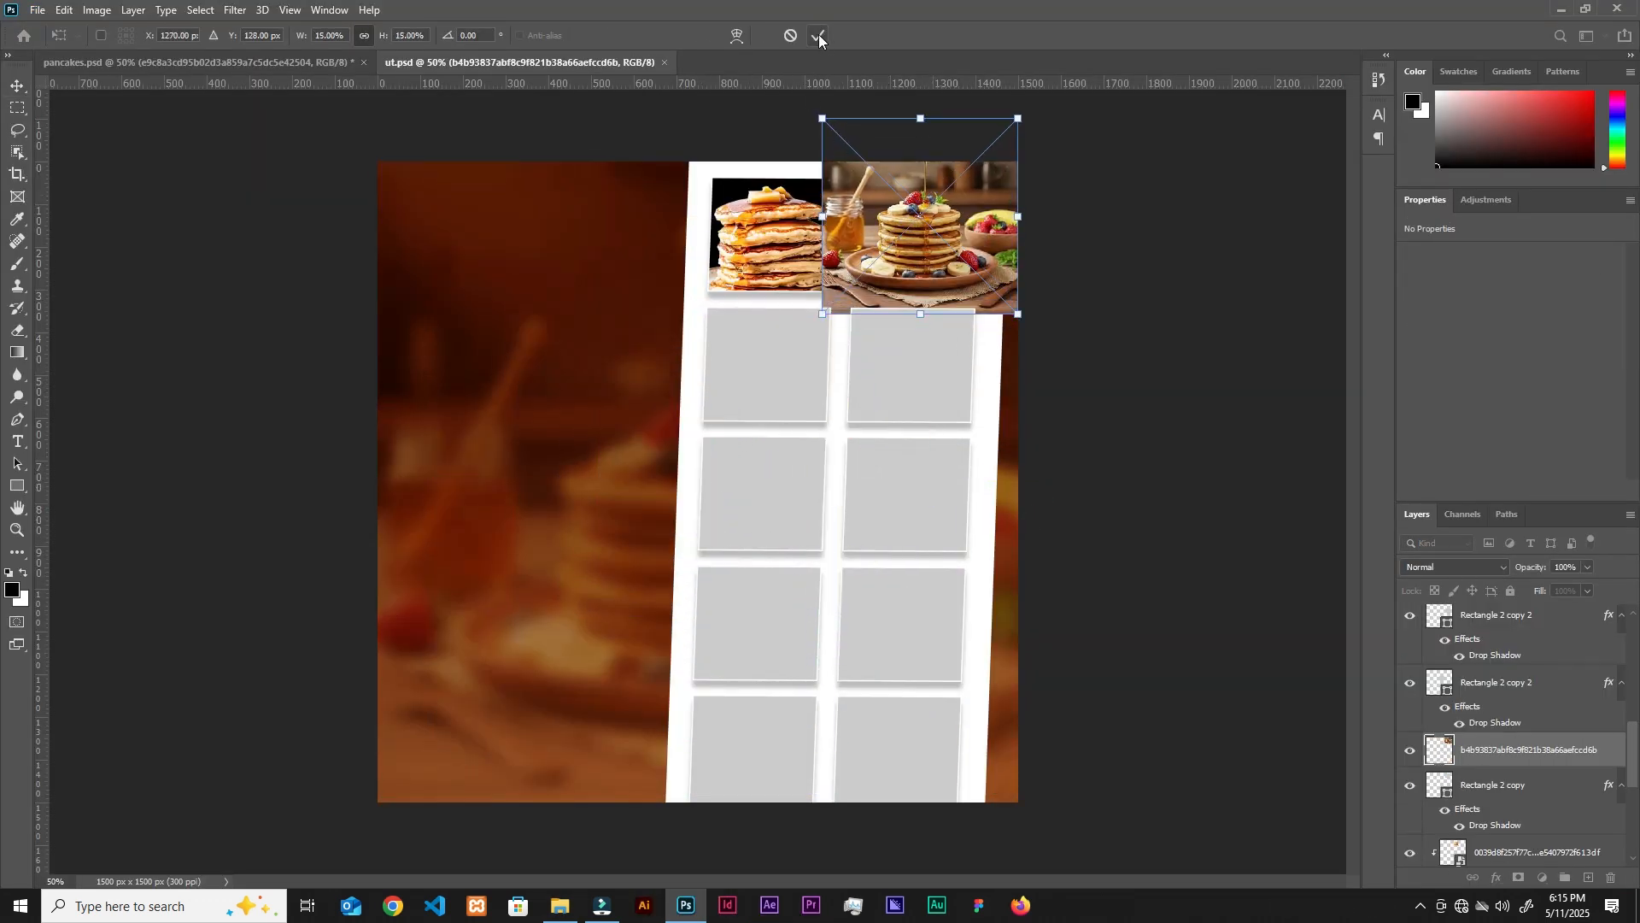
click(819, 35)
Clip the new pancake image to the top row's second square and enlarge it to about 546 × 546 px, fitted inside the frame.
alt+click(1426, 693)
key(ctrl+t)
mouse_move(1001, 301)
mouse_down()
mouse_move(1035, 326)
mouse_move(1021, 318)
mouse_up()
drag(920, 248, 916, 252)
click(819, 35)
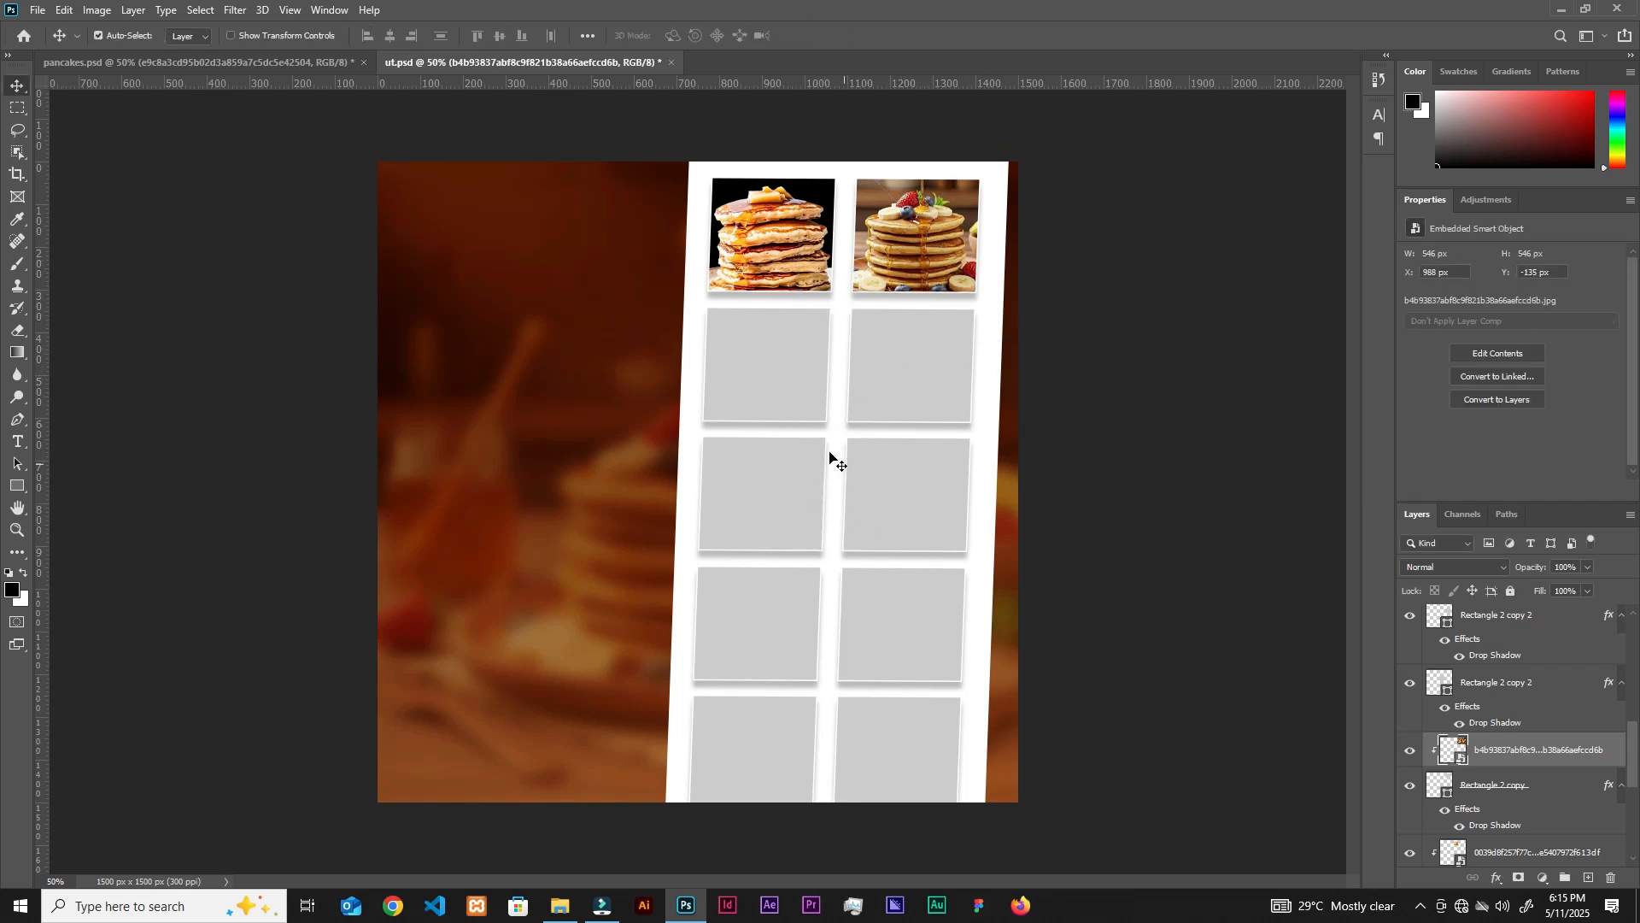
right_click(1512, 757)
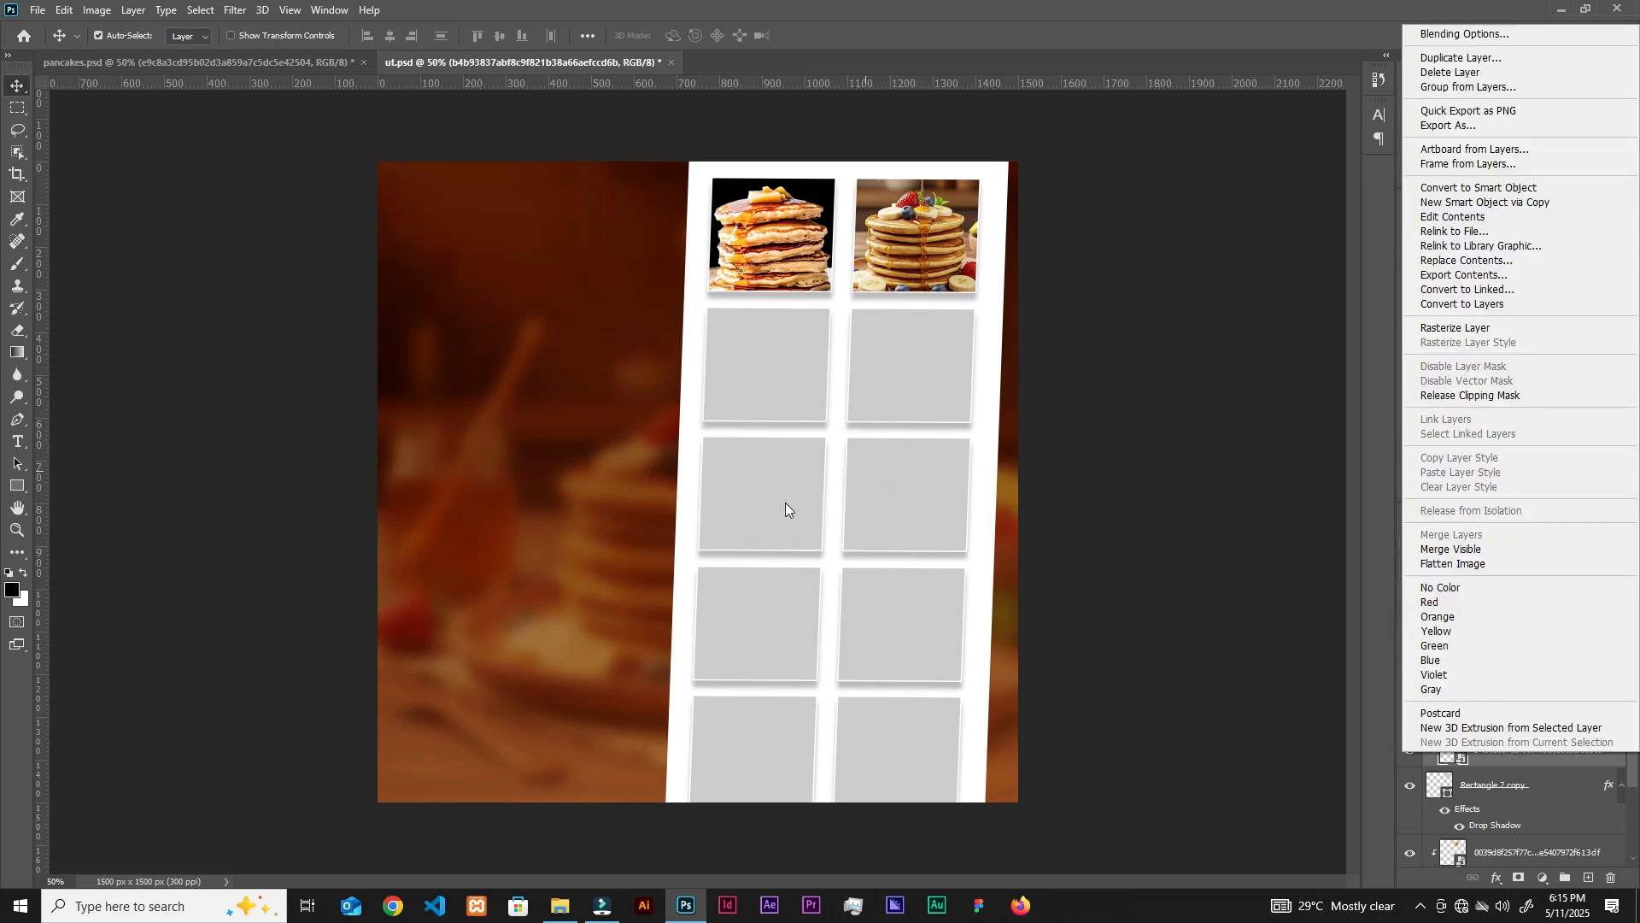
click(800, 273)
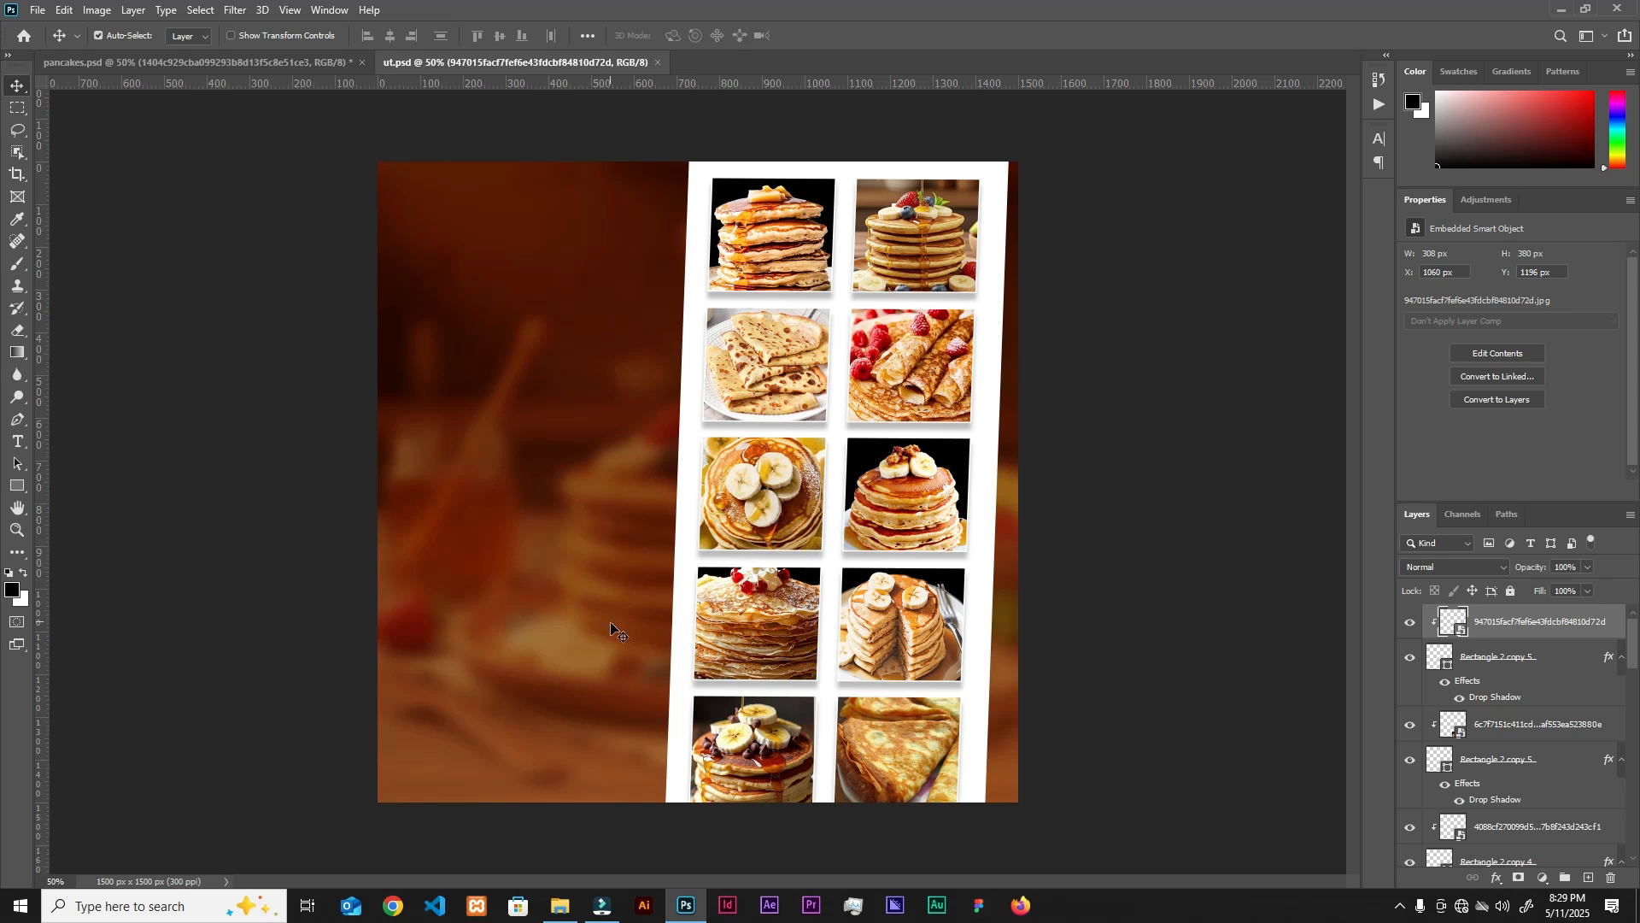
Place the chef image 1404c929cba099293b8d13f5c8e51ce3, scaled to about 26.74%, in front of the panel's lower part at the canvas's bottom edge.
click(563, 907)
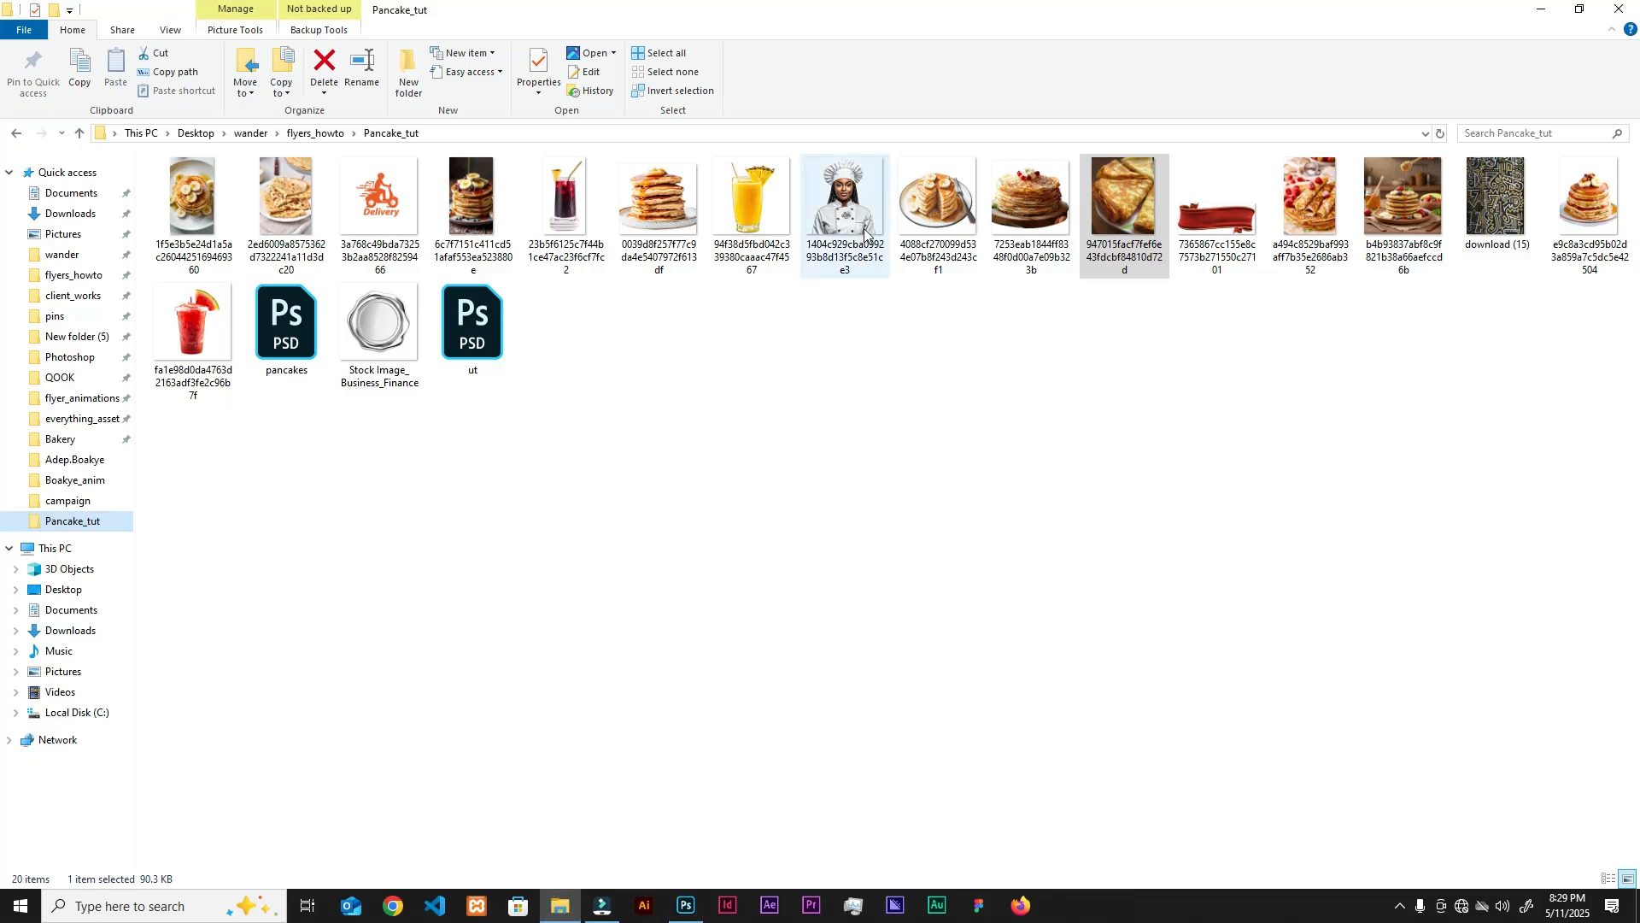
click(860, 273)
drag(860, 273, 673, 478)
drag(863, 560, 882, 780)
drag(1022, 535, 1038, 520)
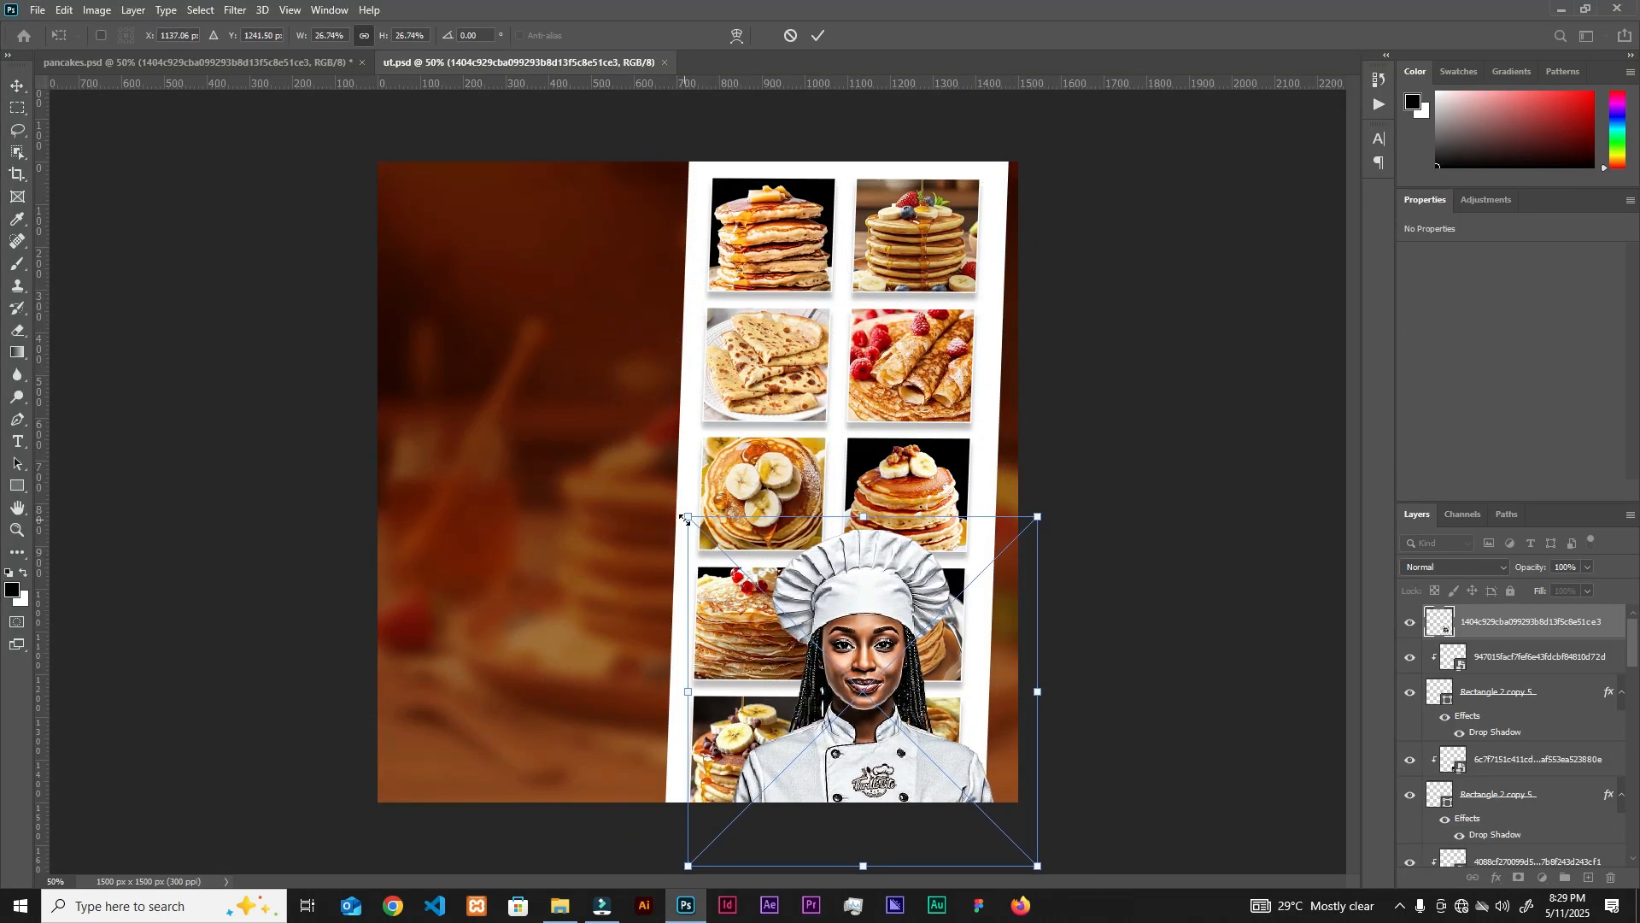
click(818, 35)
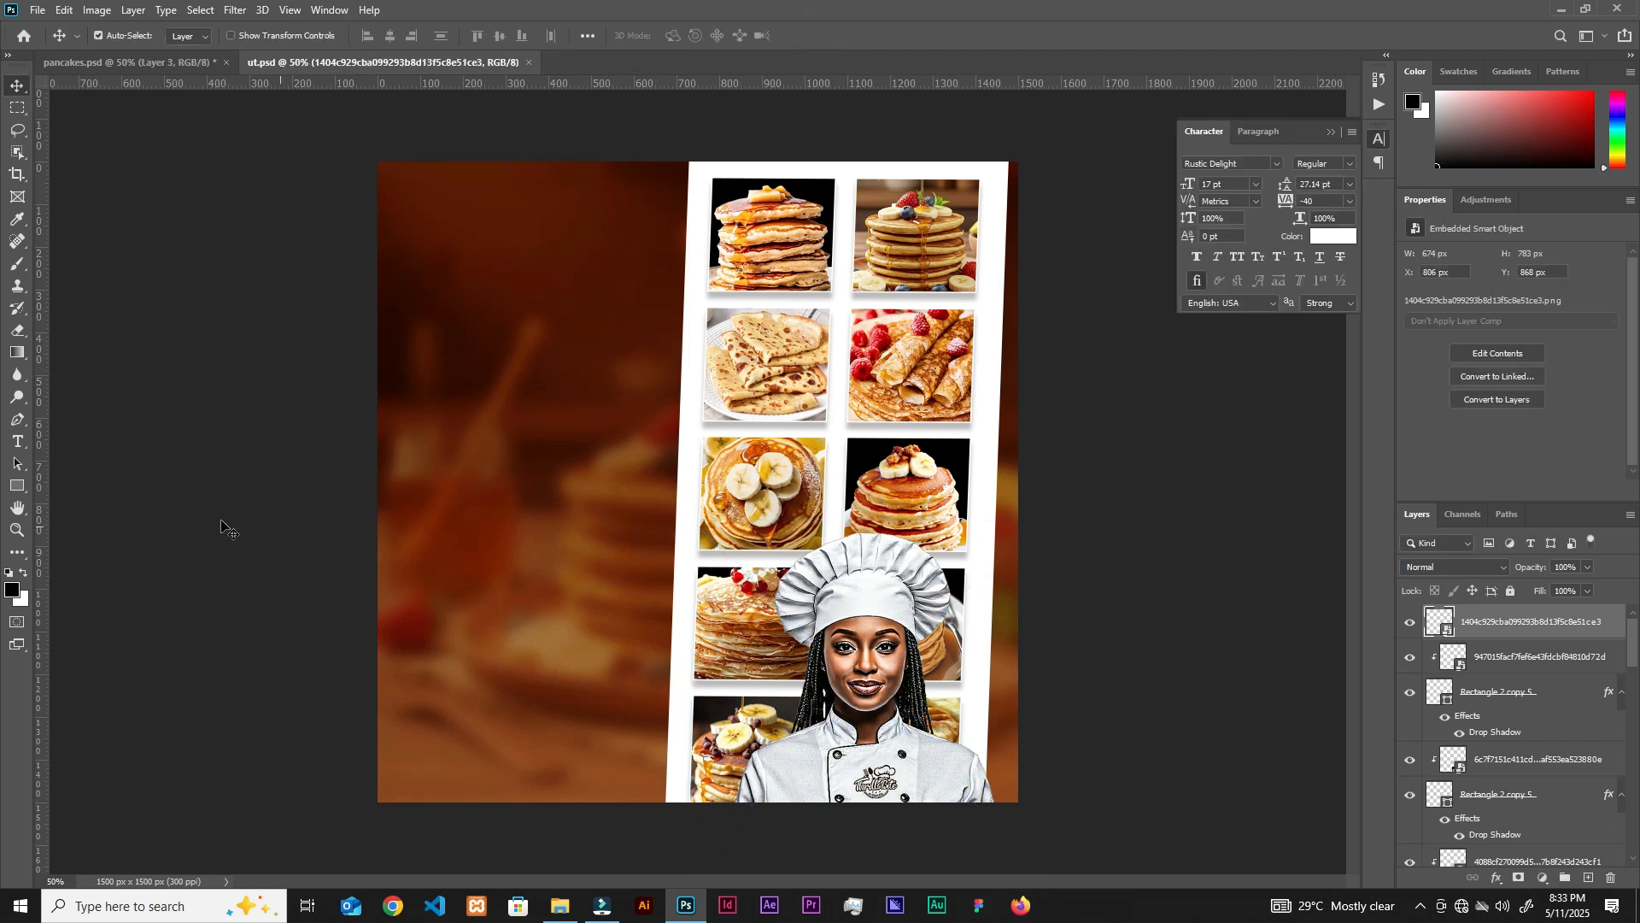
Create a 98 × 136 px rectangle and move it into the upper-left corner of the canvas.
click(18, 484)
click(604, 541)
text(98)
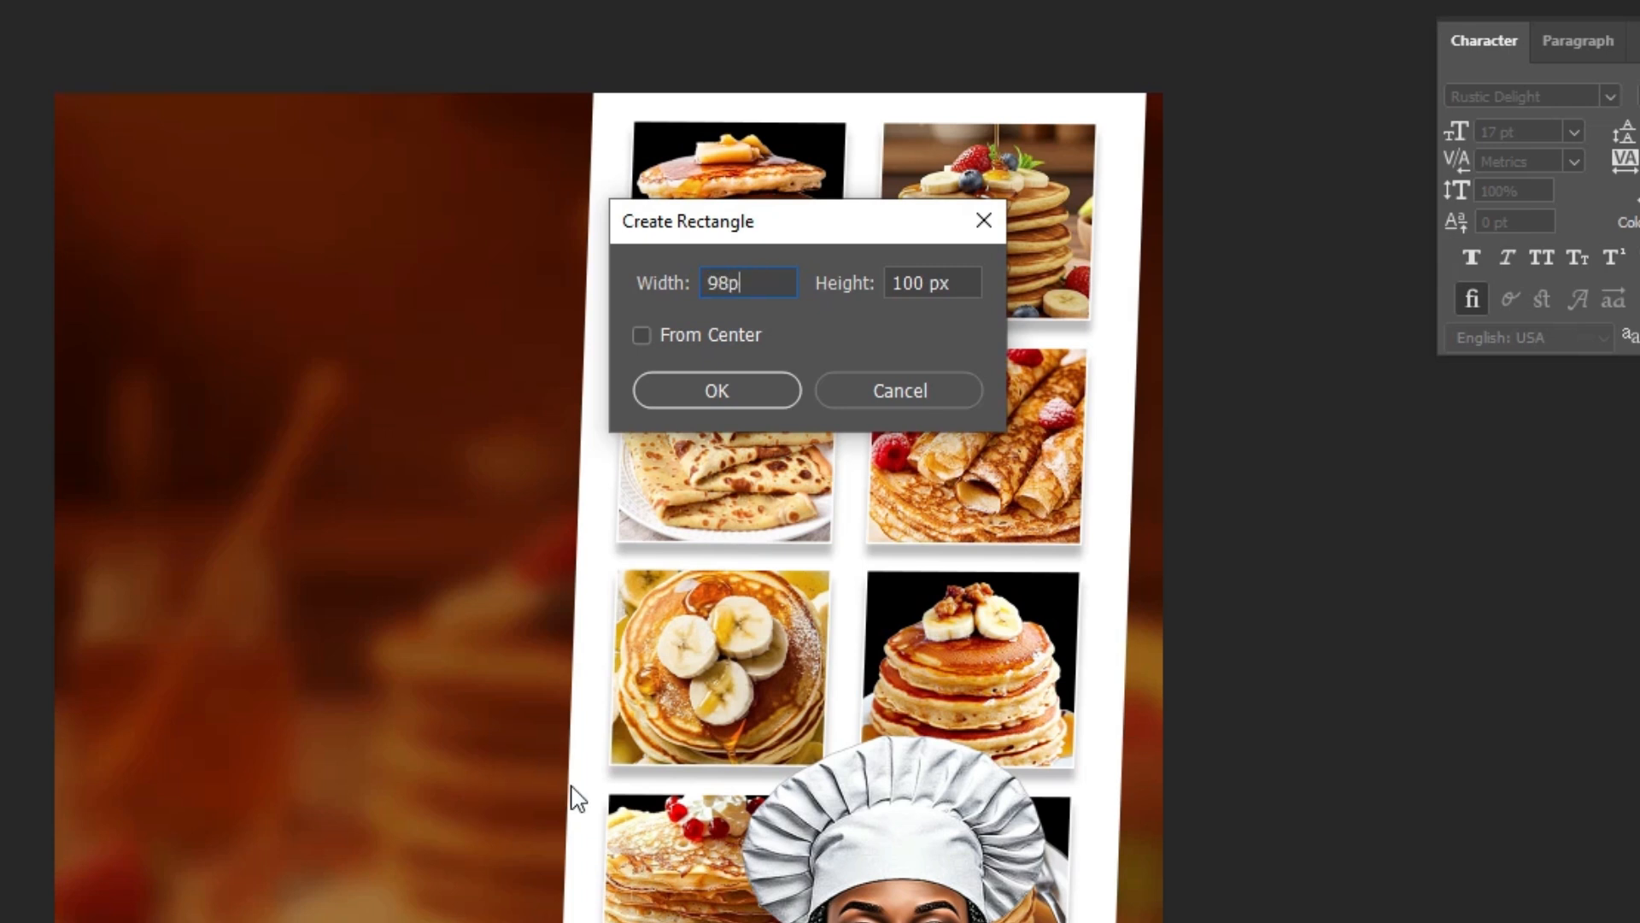
key(Tab)
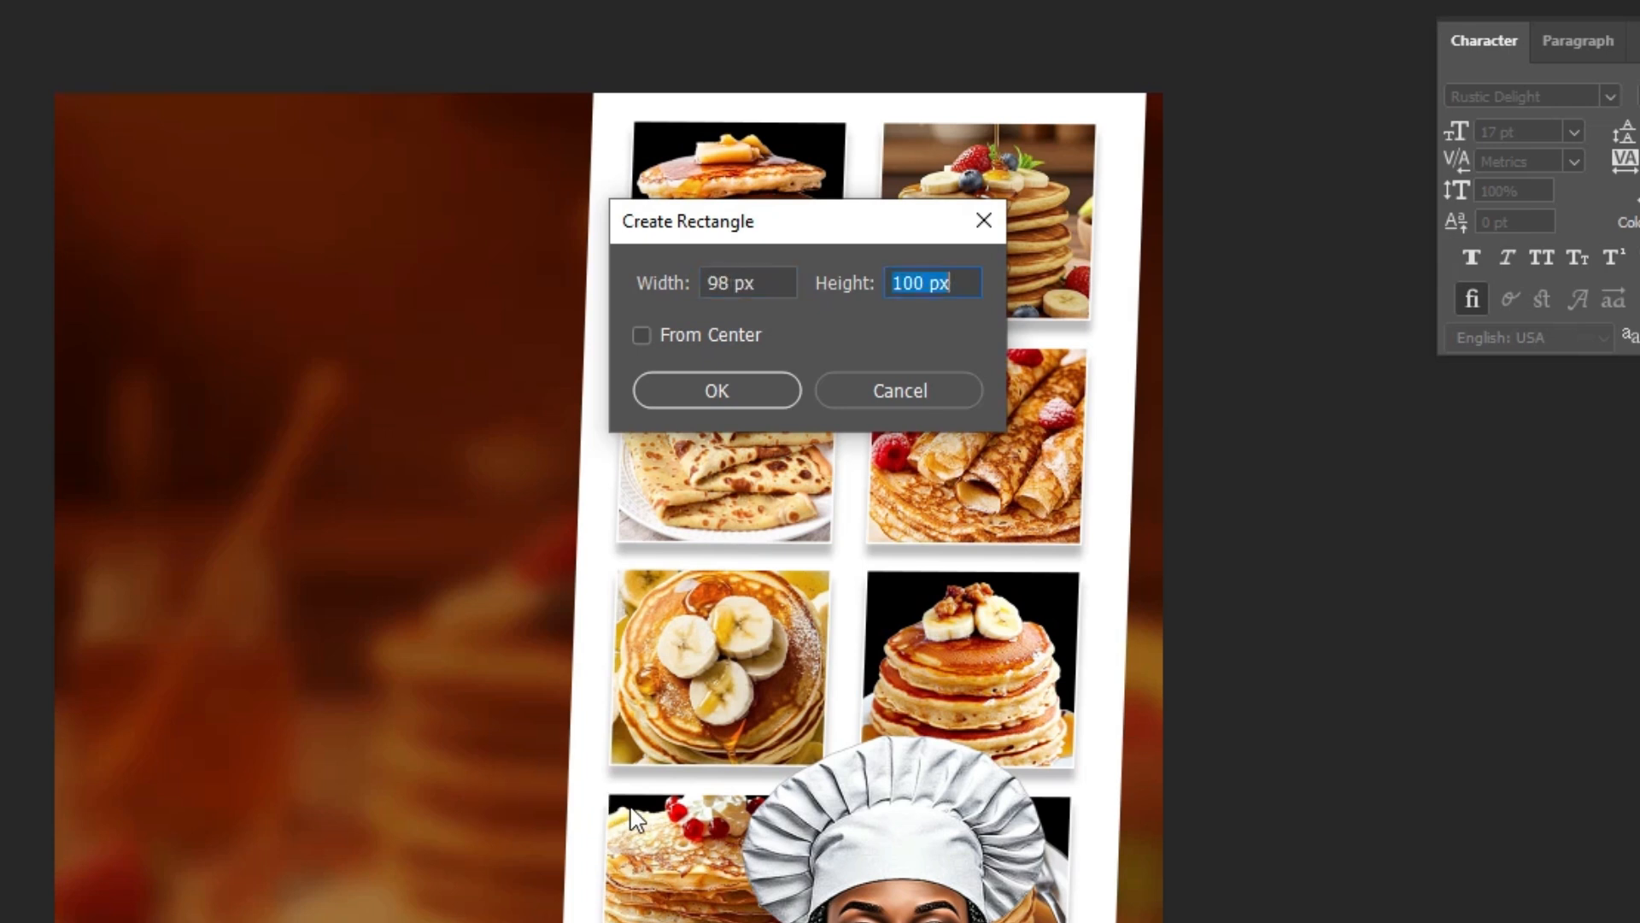
text(136 px)
click(767, 393)
drag(630, 541, 403, 167)
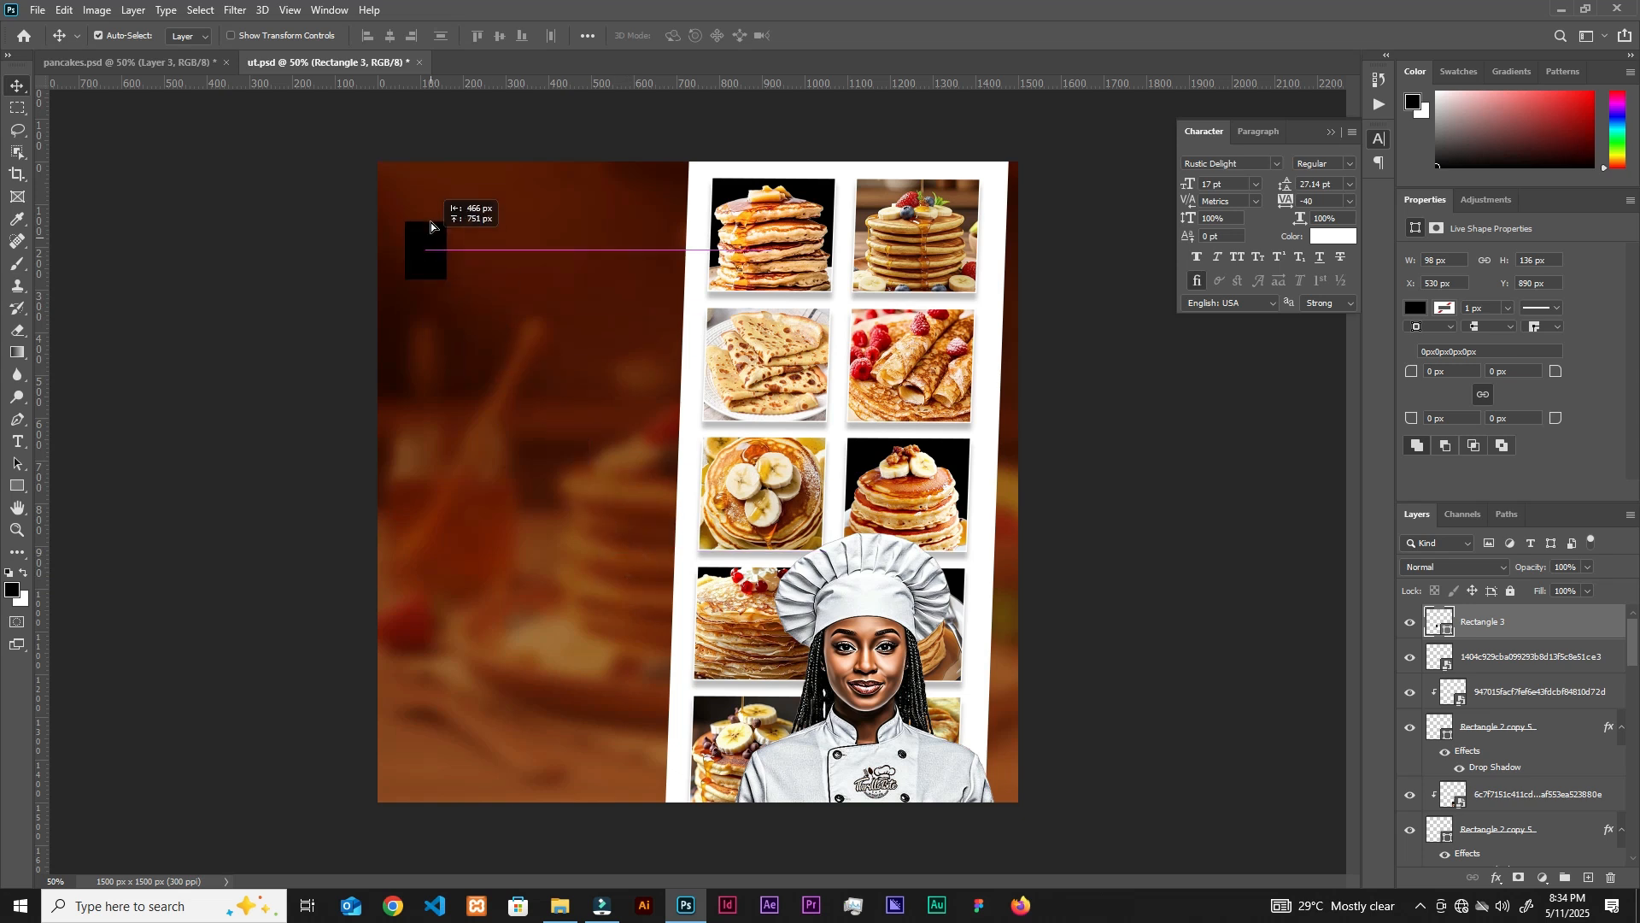
Set margin guides along the corner rectangle's lower and right edges, and delete the rectangle.
drag(568, 85, 560, 214)
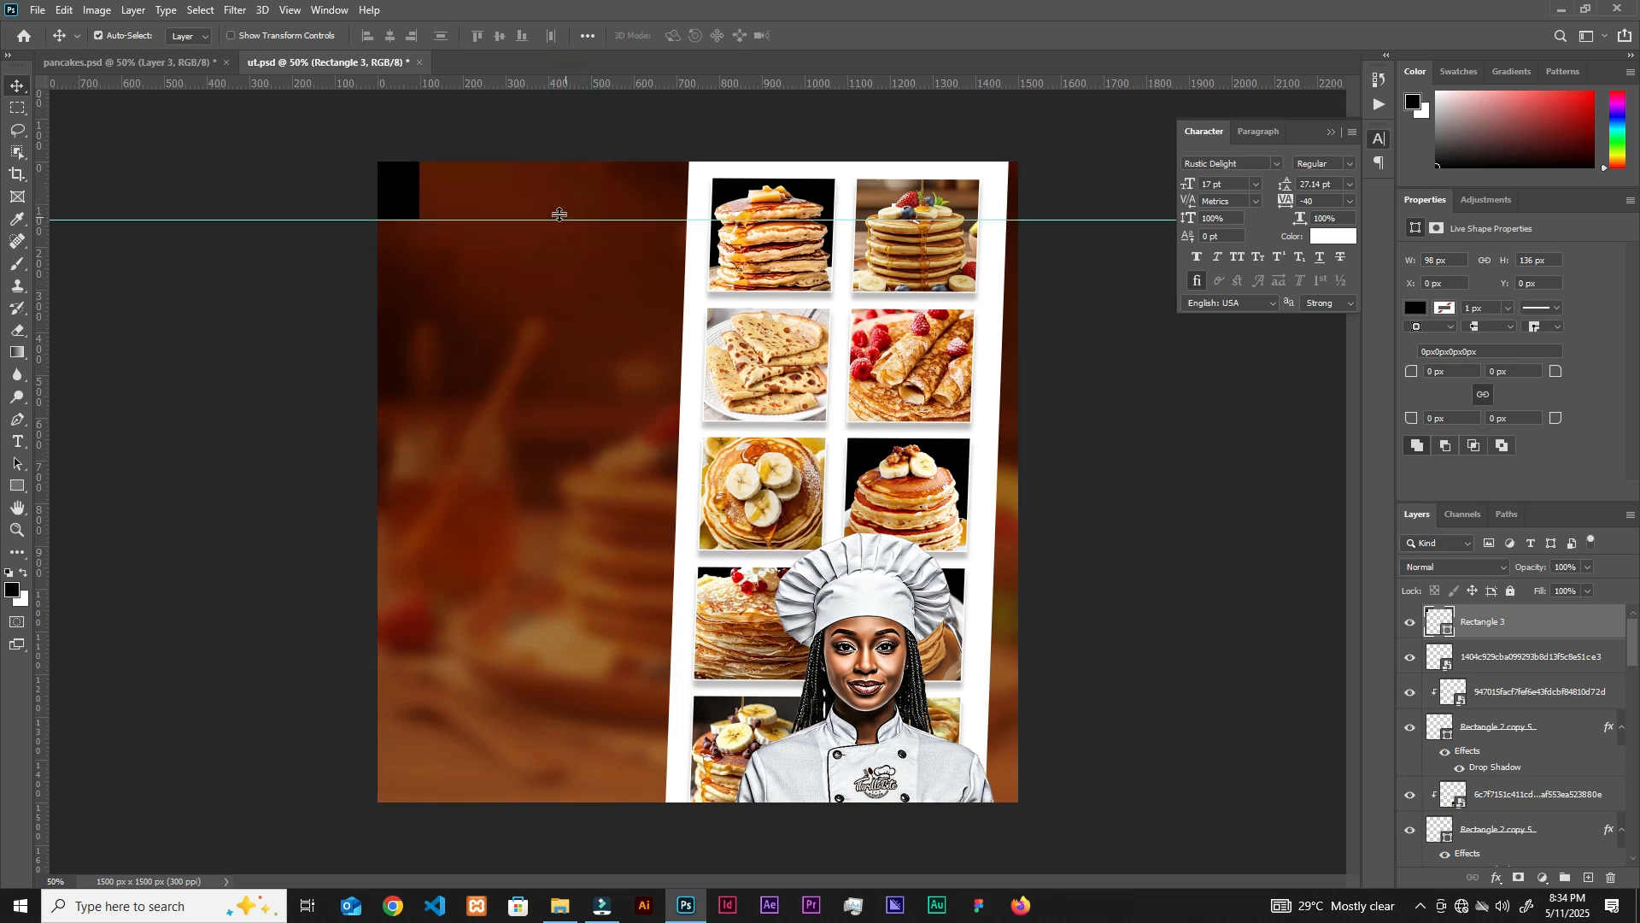
drag(520, 78, 423, 161)
key(alt)
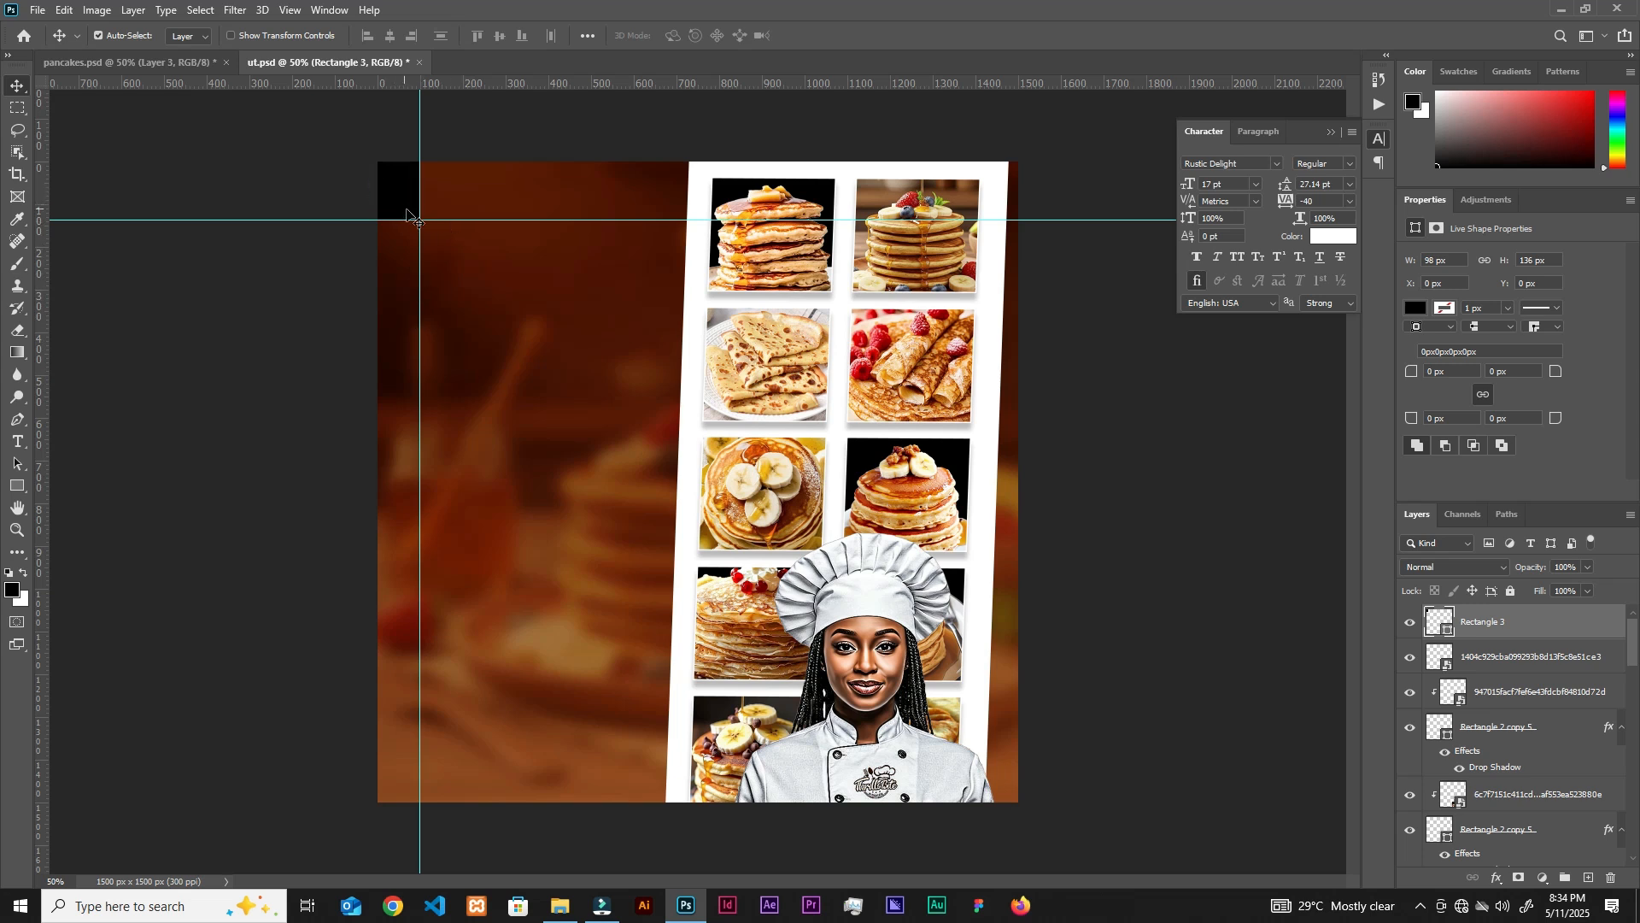
key(Delete)
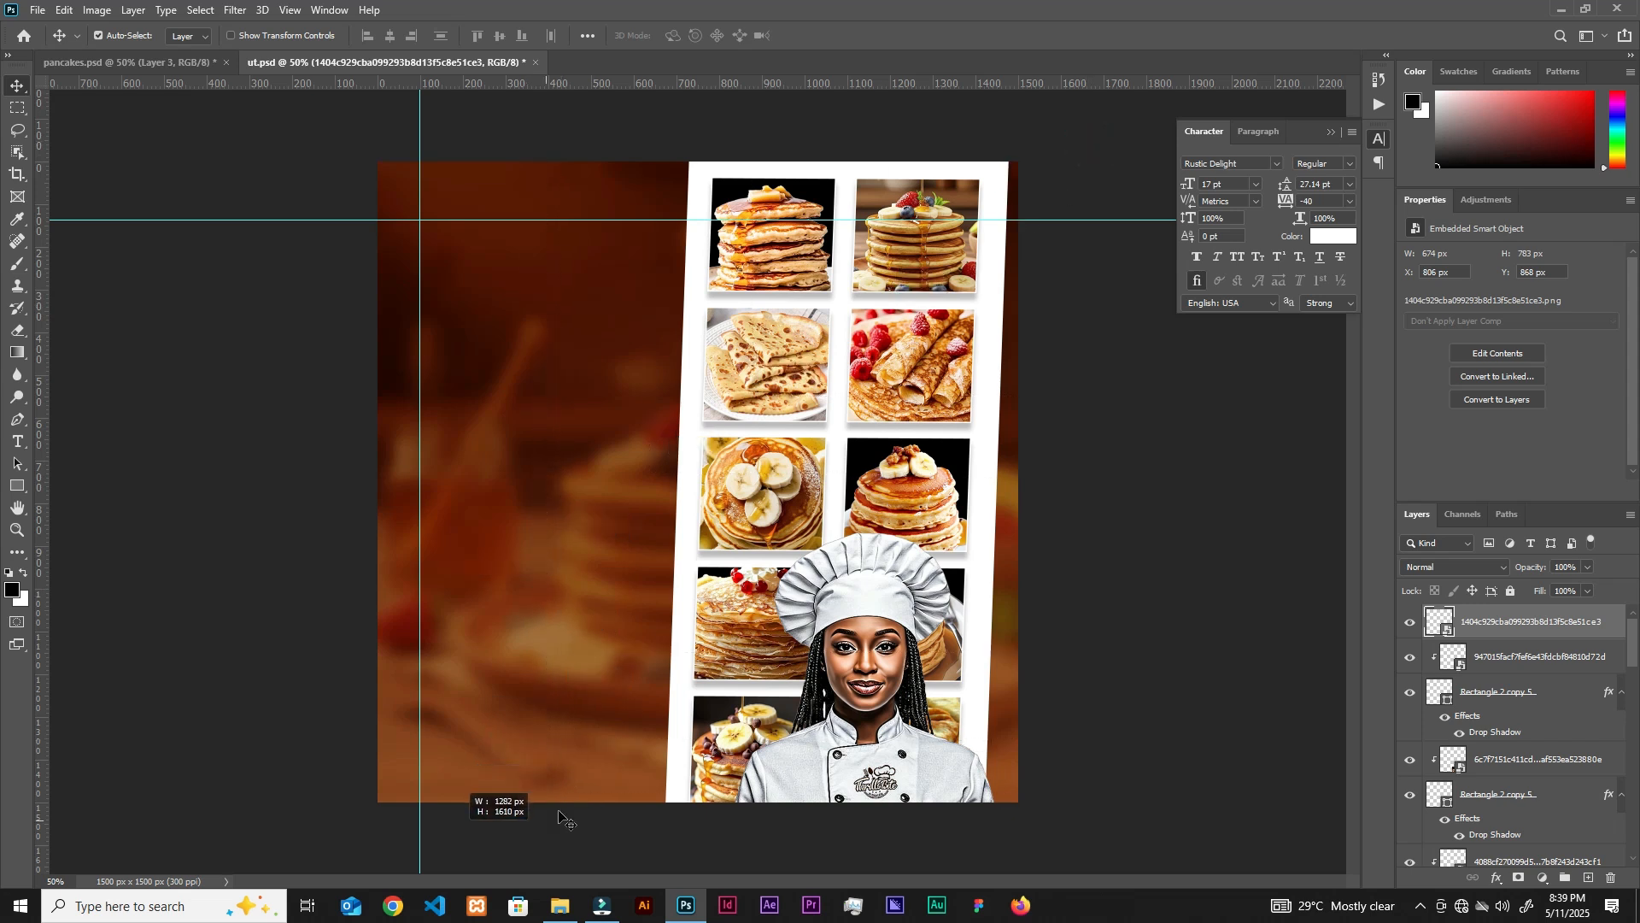
Narrow the white panel with all its frames and images, excluding the chef, to about 87.94% width from its left side.
click(1038, 555)
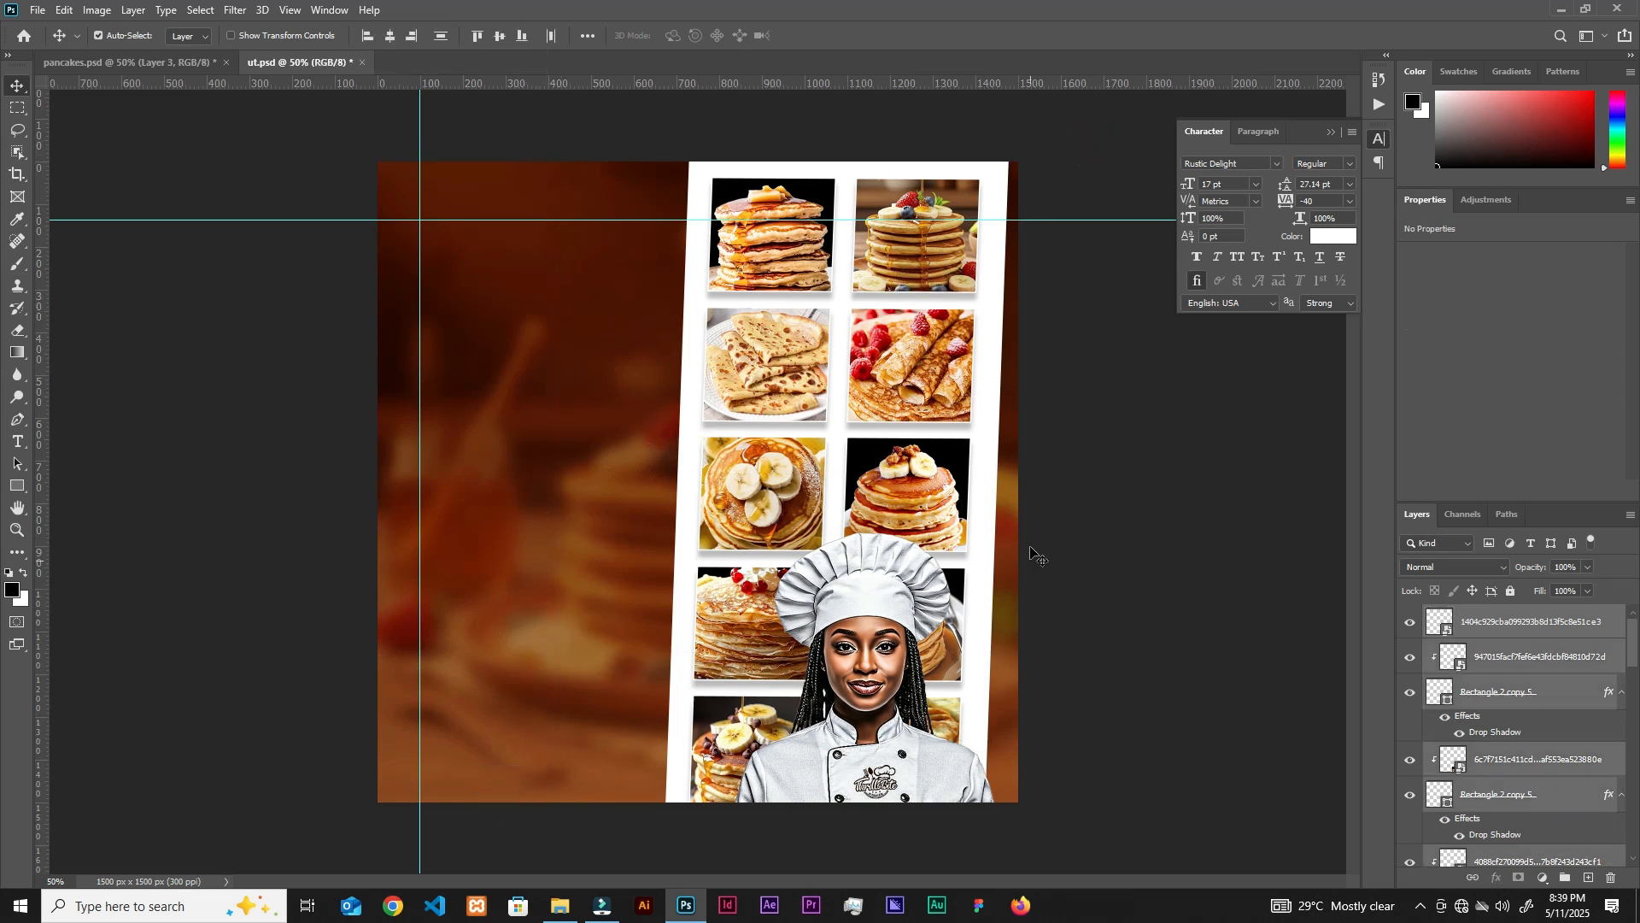
click(869, 606)
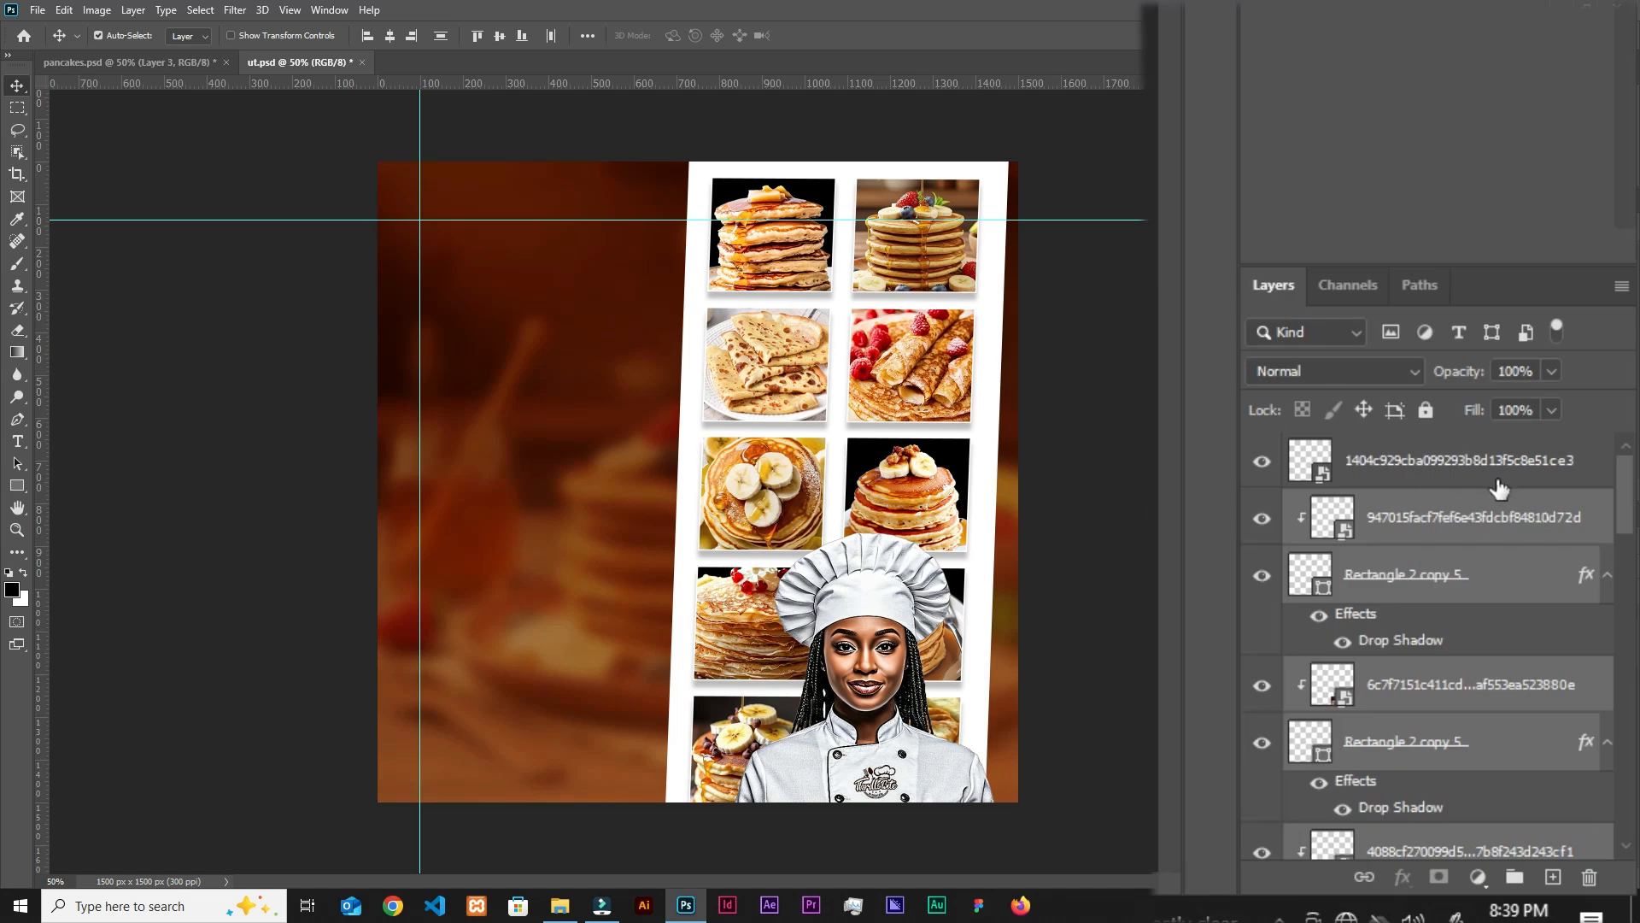
drag(1630, 516, 1596, 833)
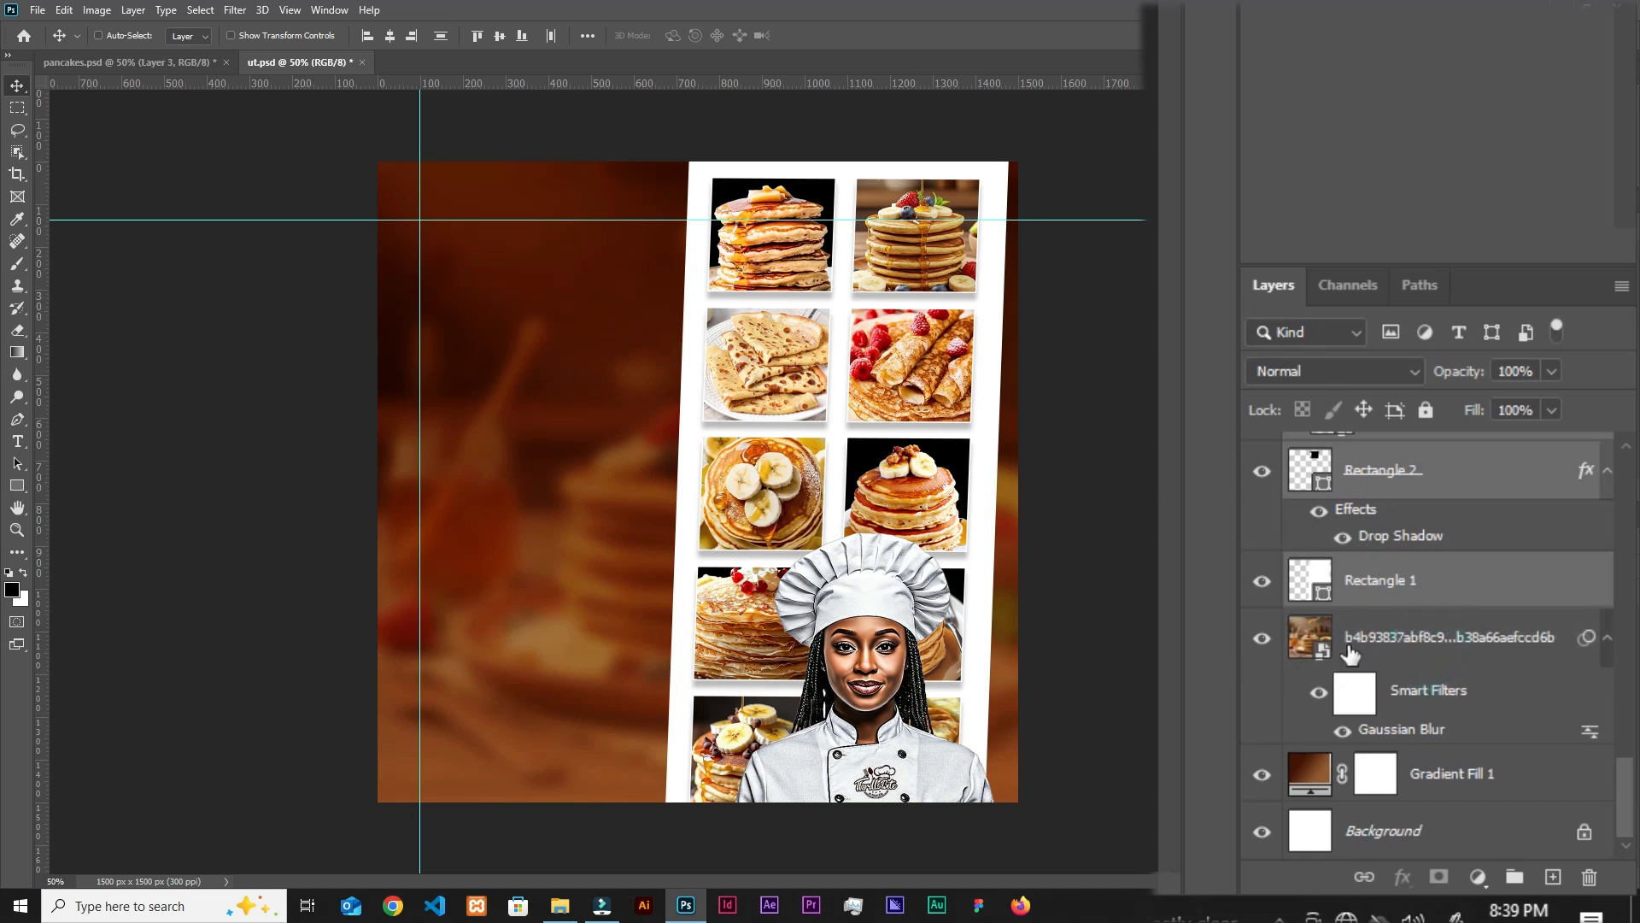
drag(1624, 787, 1637, 508)
key(ctrl+t)
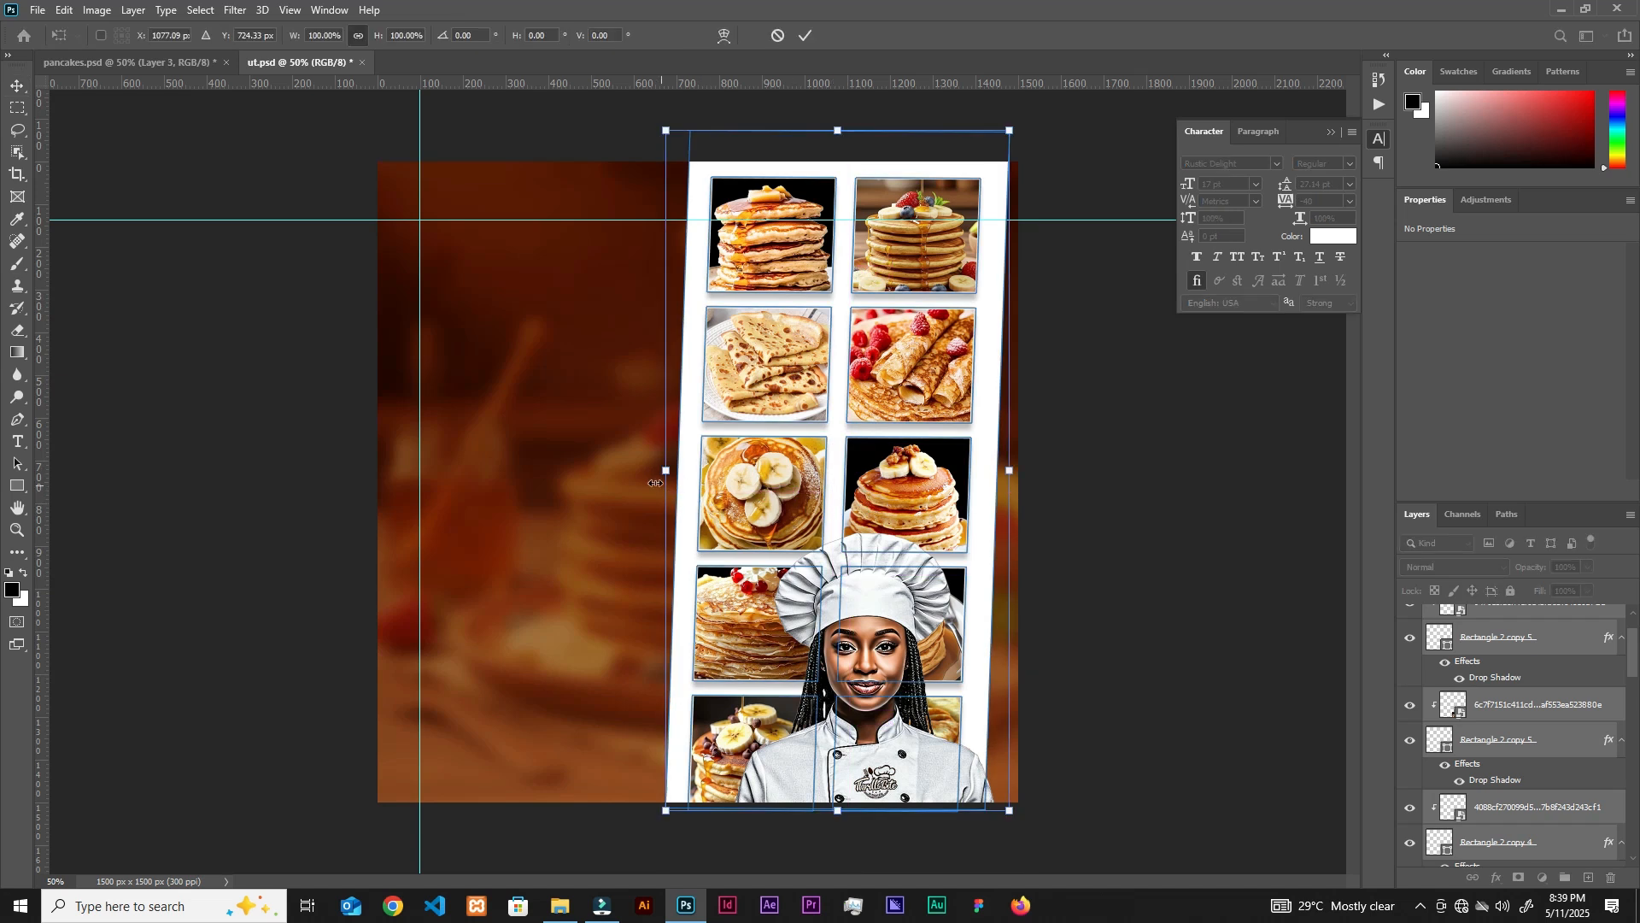
click(667, 475)
drag(680, 474, 707, 481)
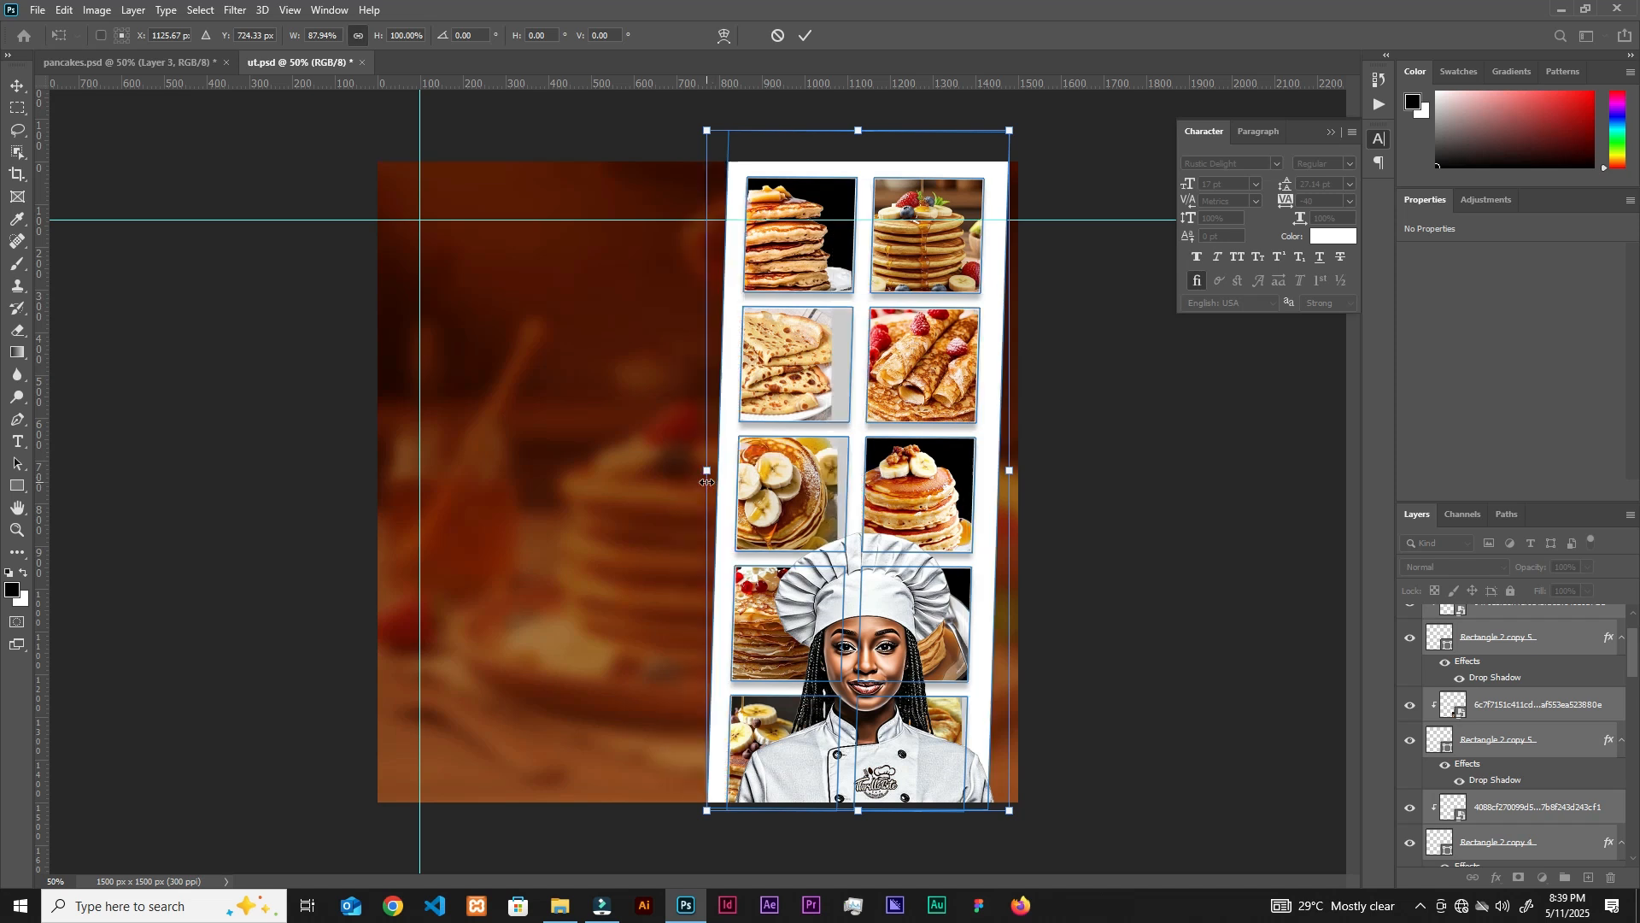
click(805, 38)
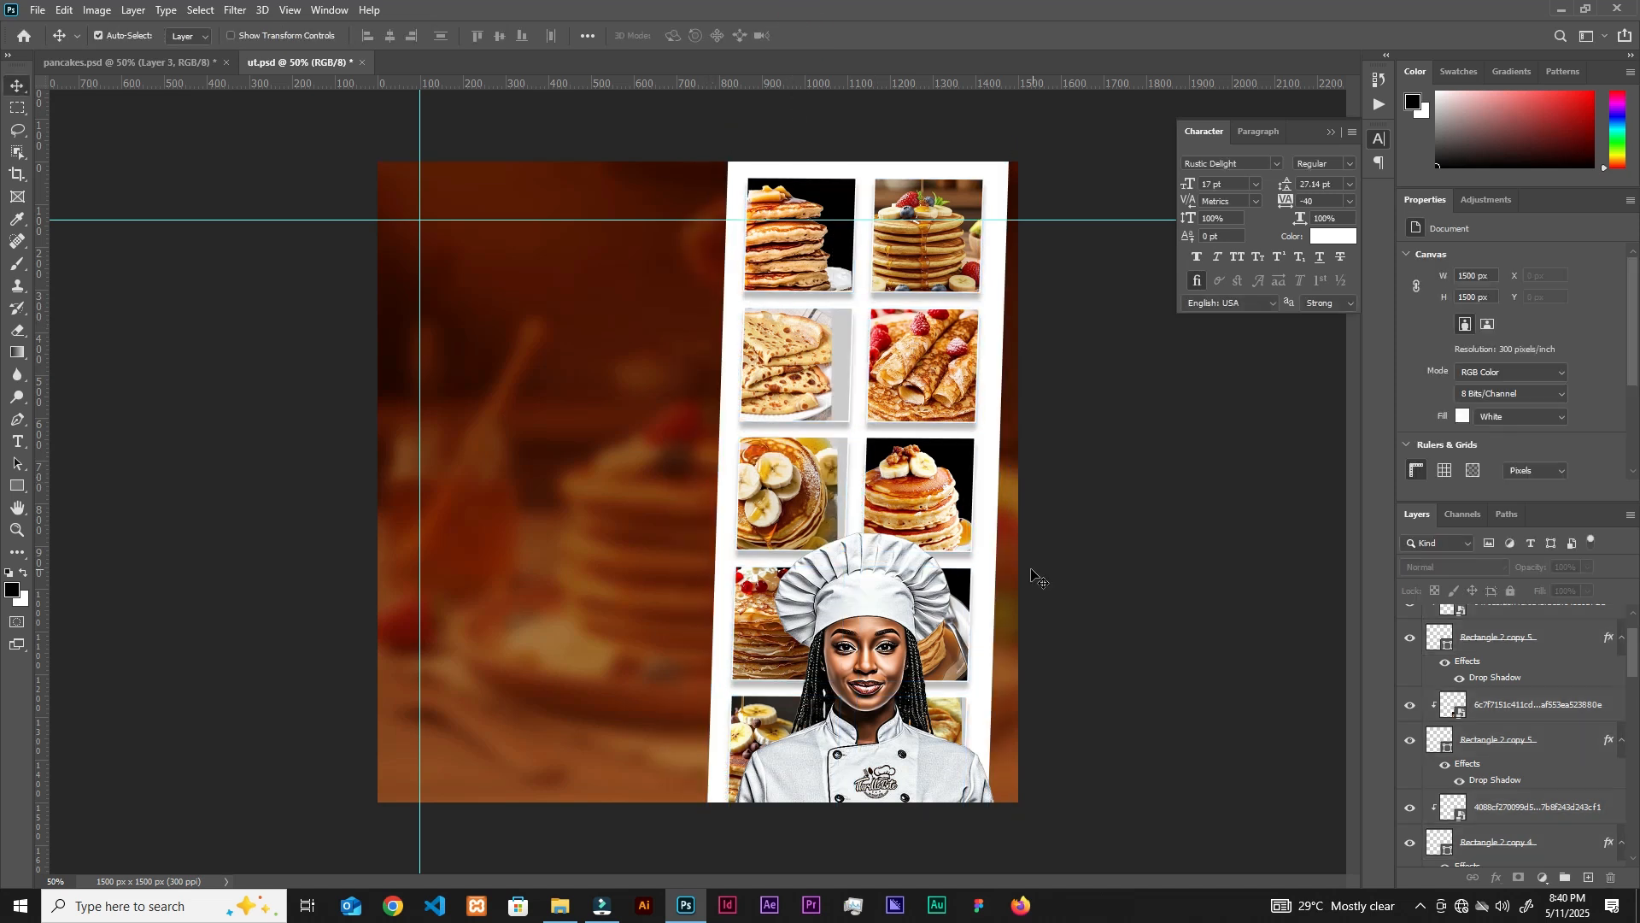
Reposition the clipped pancake images inside the narrowed frames so that they fill and centre in them.
click(1144, 529)
drag(768, 254, 798, 259)
drag(779, 355, 808, 378)
drag(778, 515, 808, 518)
drag(760, 639, 782, 656)
drag(766, 718, 787, 723)
drag(939, 719, 962, 720)
drag(954, 613, 982, 614)
drag(923, 497, 943, 498)
drag(917, 249, 928, 249)
click(628, 516)
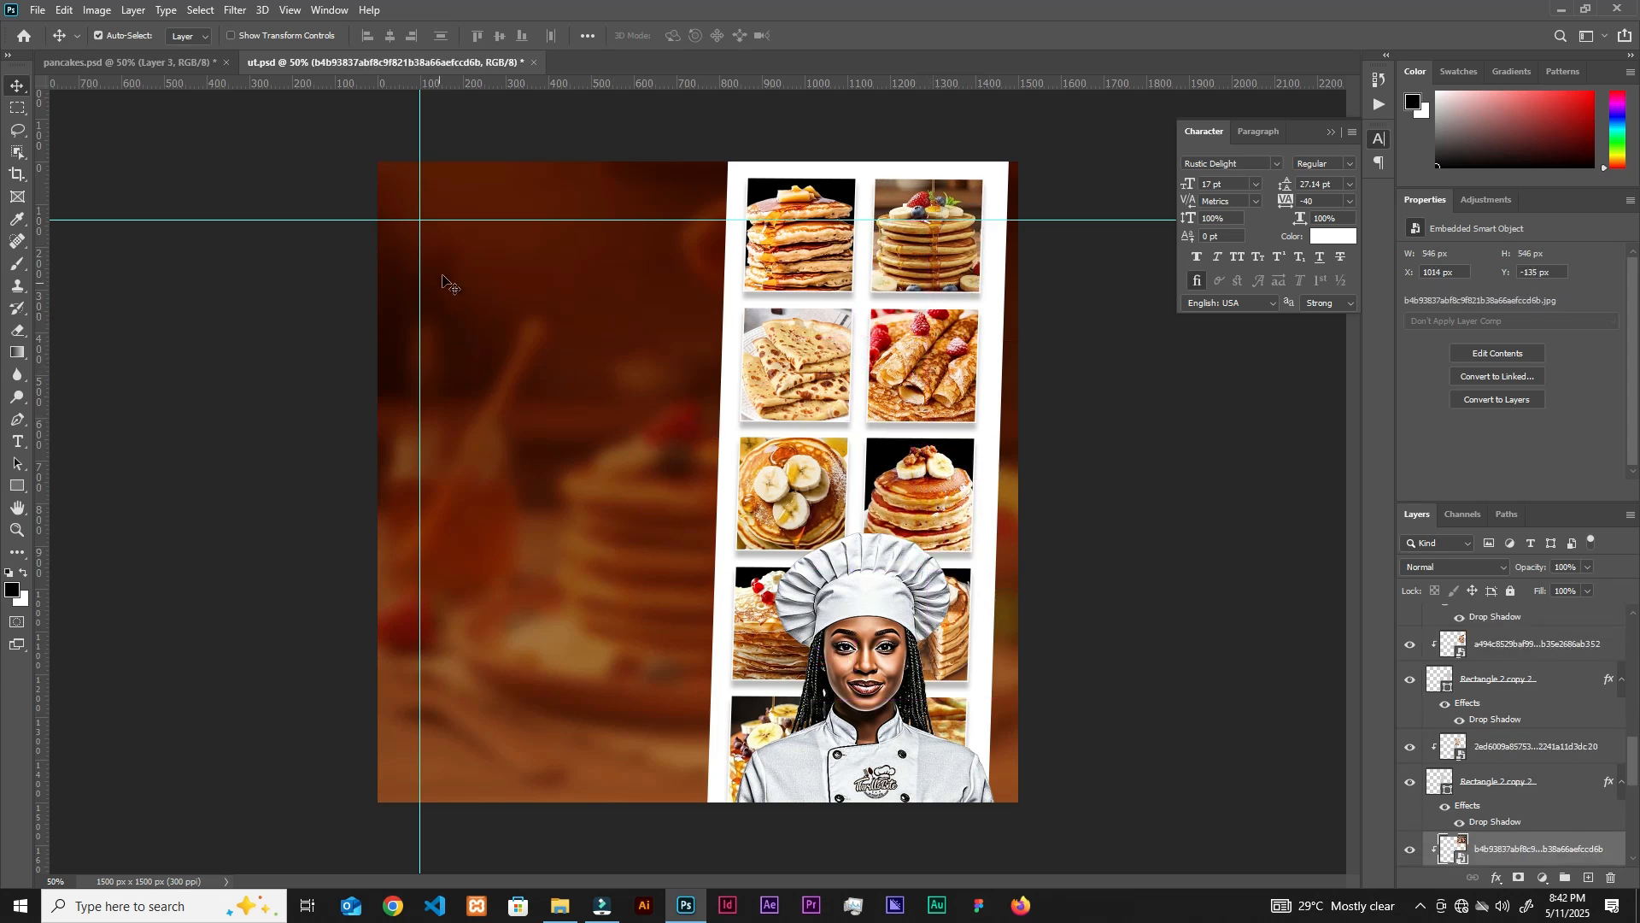
Add the text "Anafoah's" in white Rustic Delight on the blurred area beside the panel.
click(20, 442)
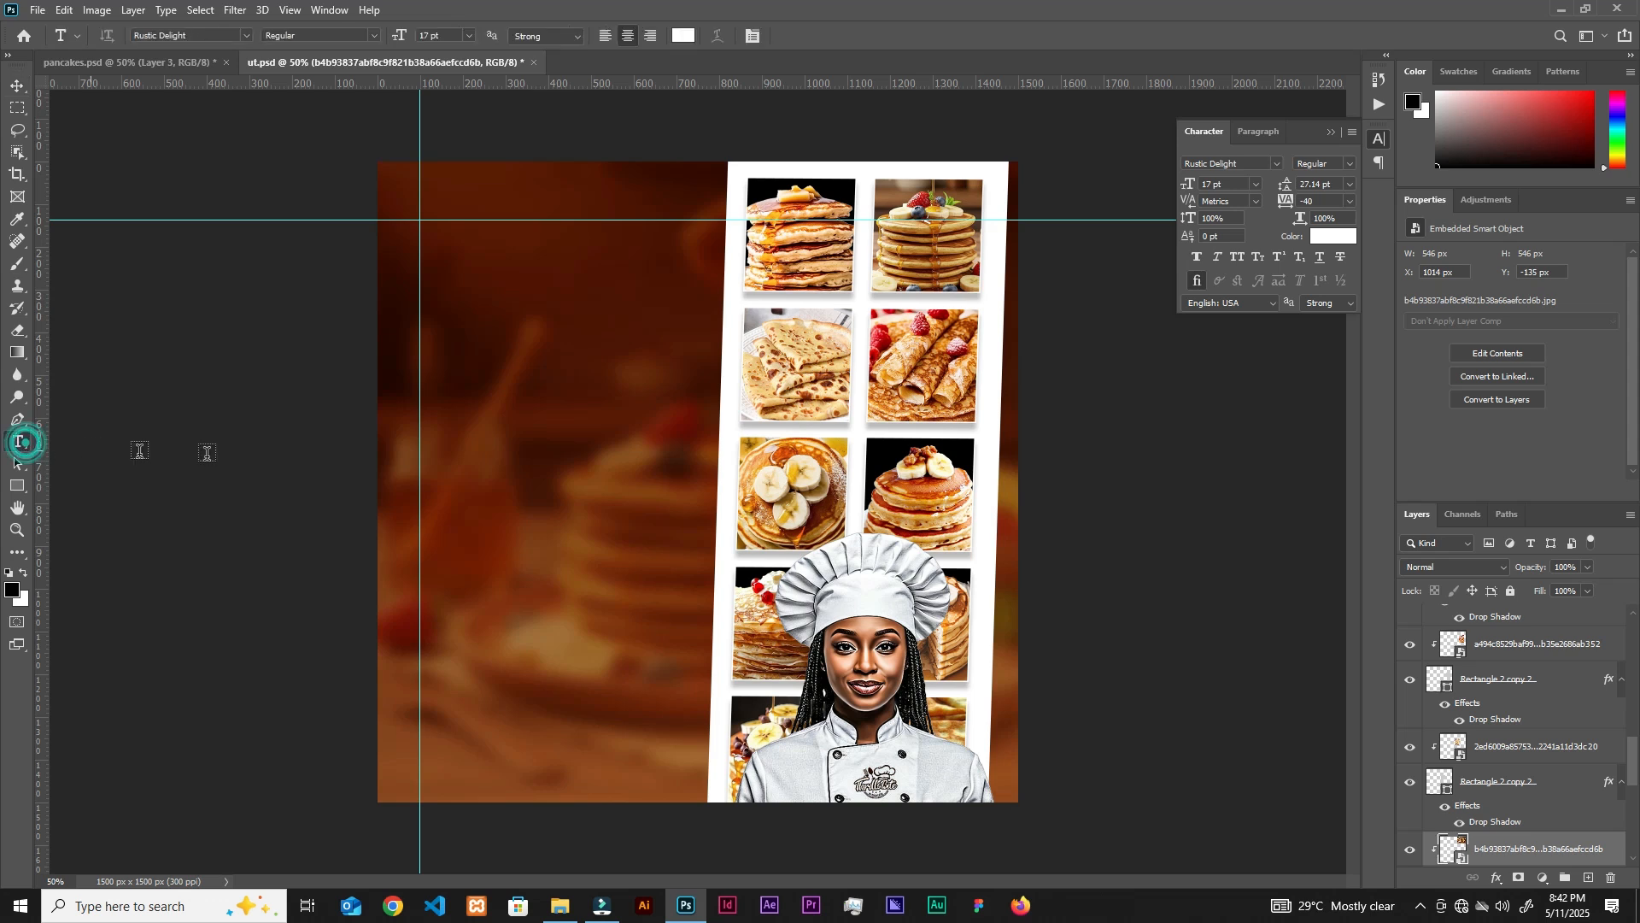
click(527, 339)
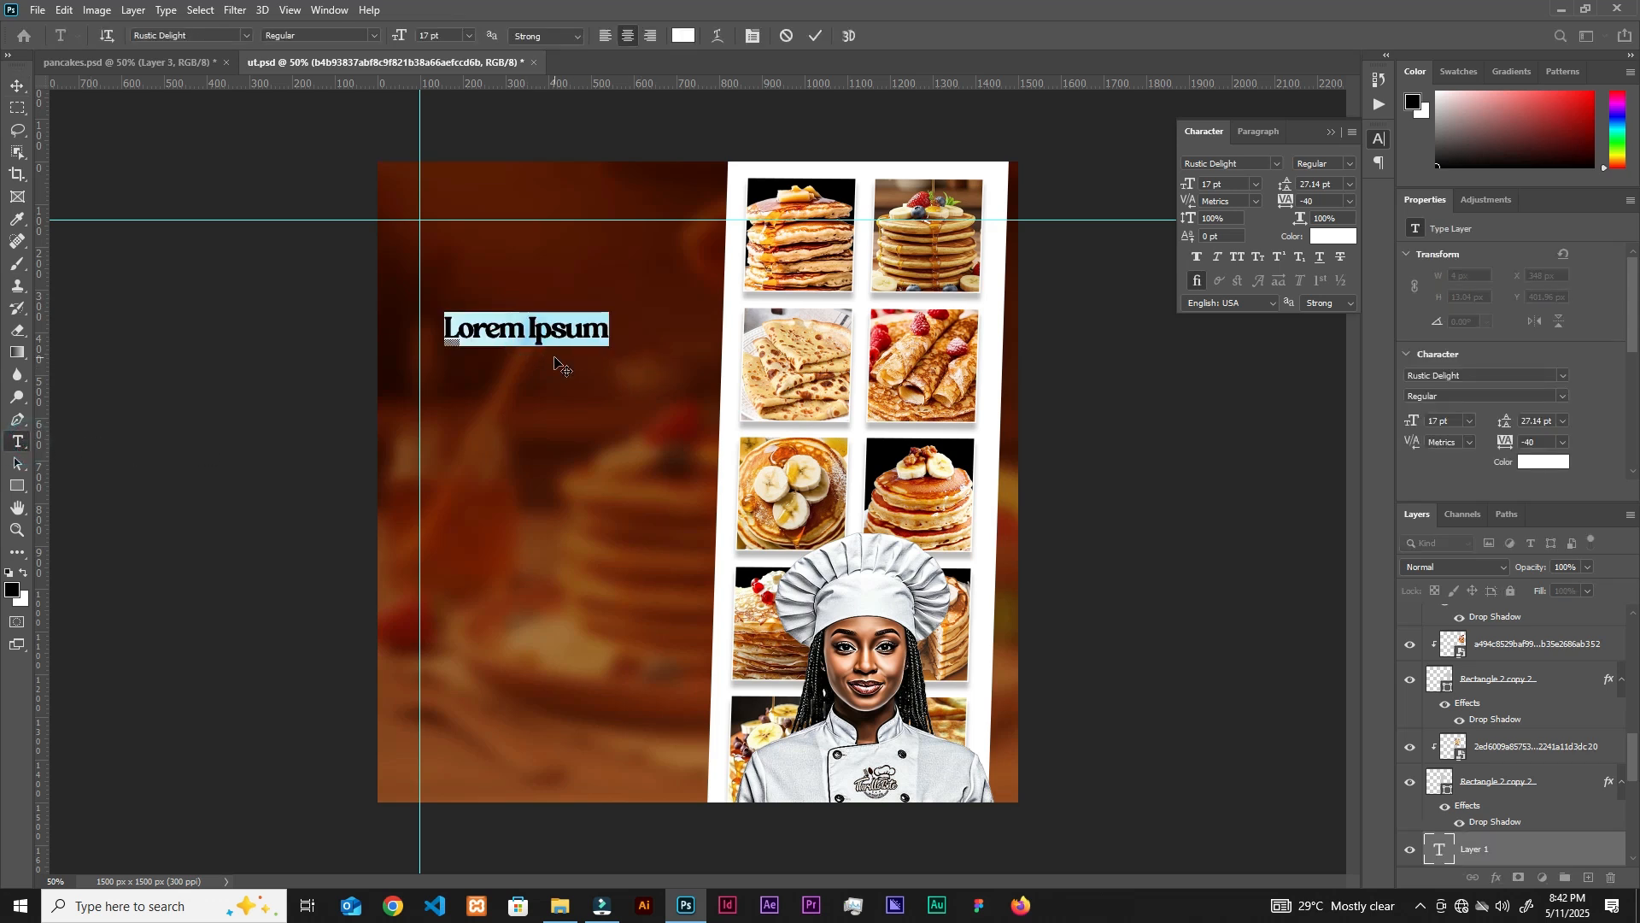
text(Anafoah's)
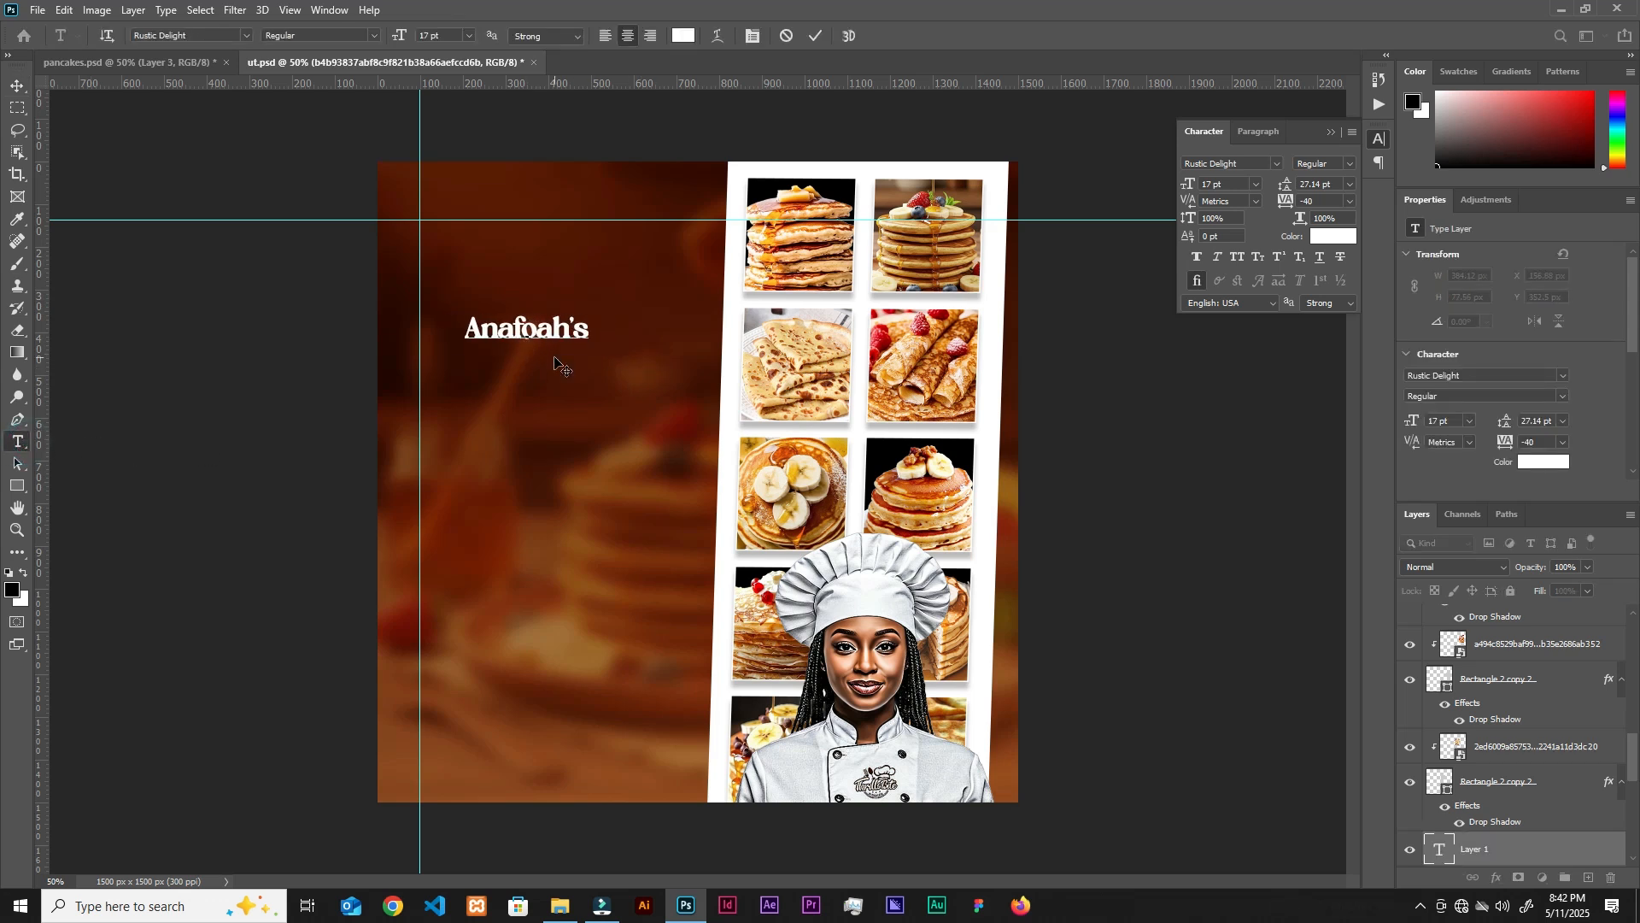
key(ctrl+Return)
key(v)
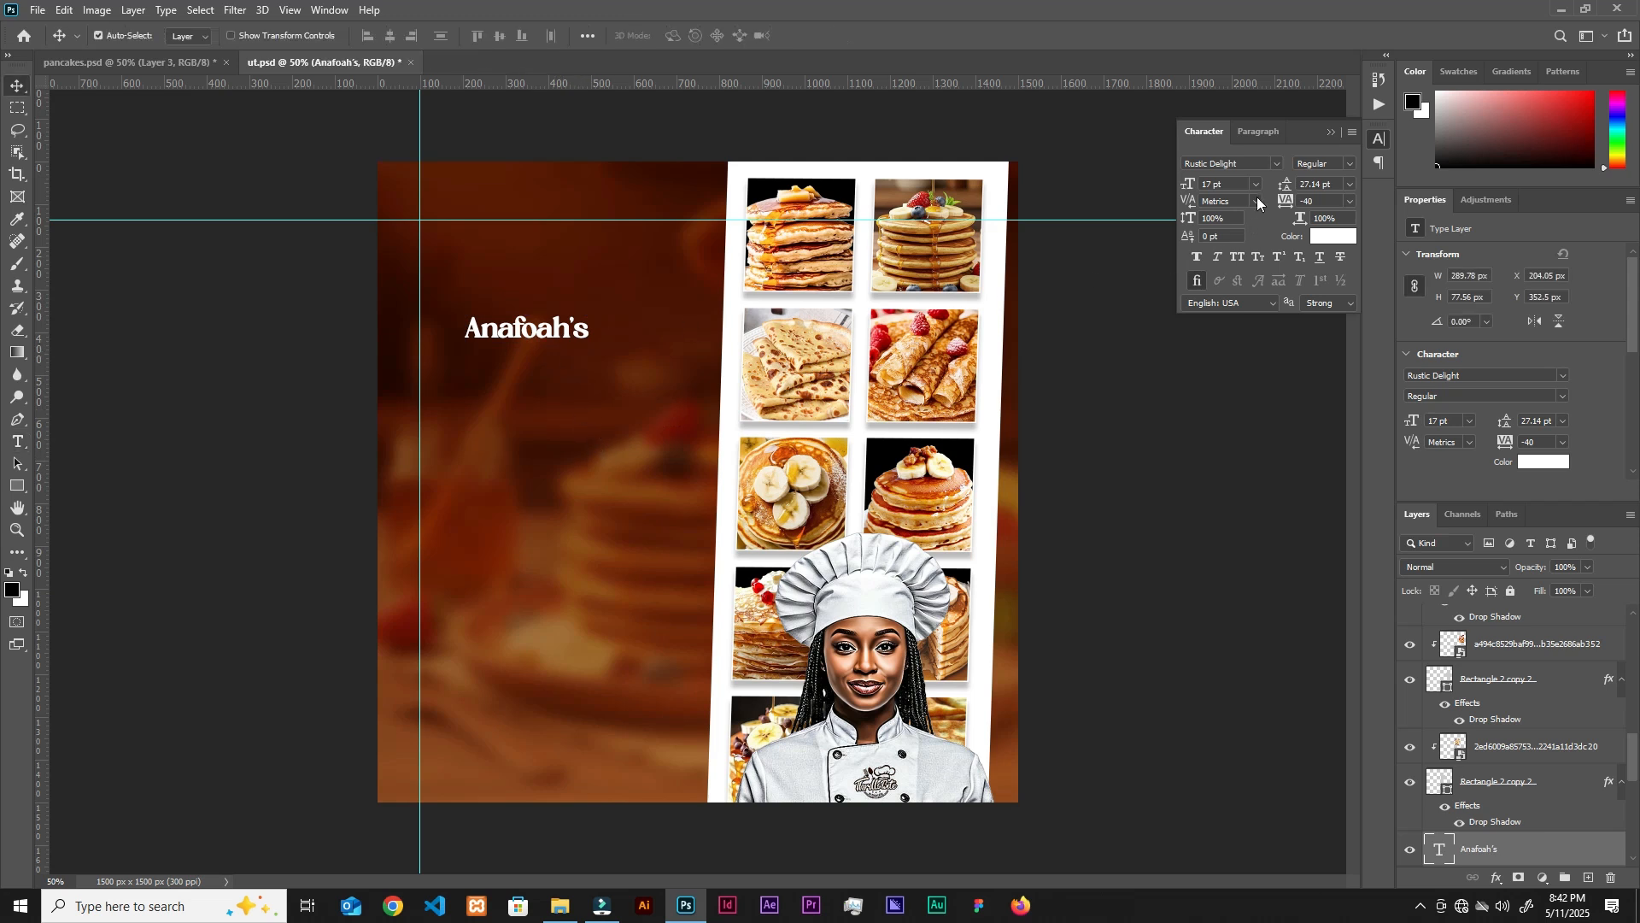
Set the Anafoah's title to 38.7 pt and move it to the corner where the margin guides cross.
click(1274, 163)
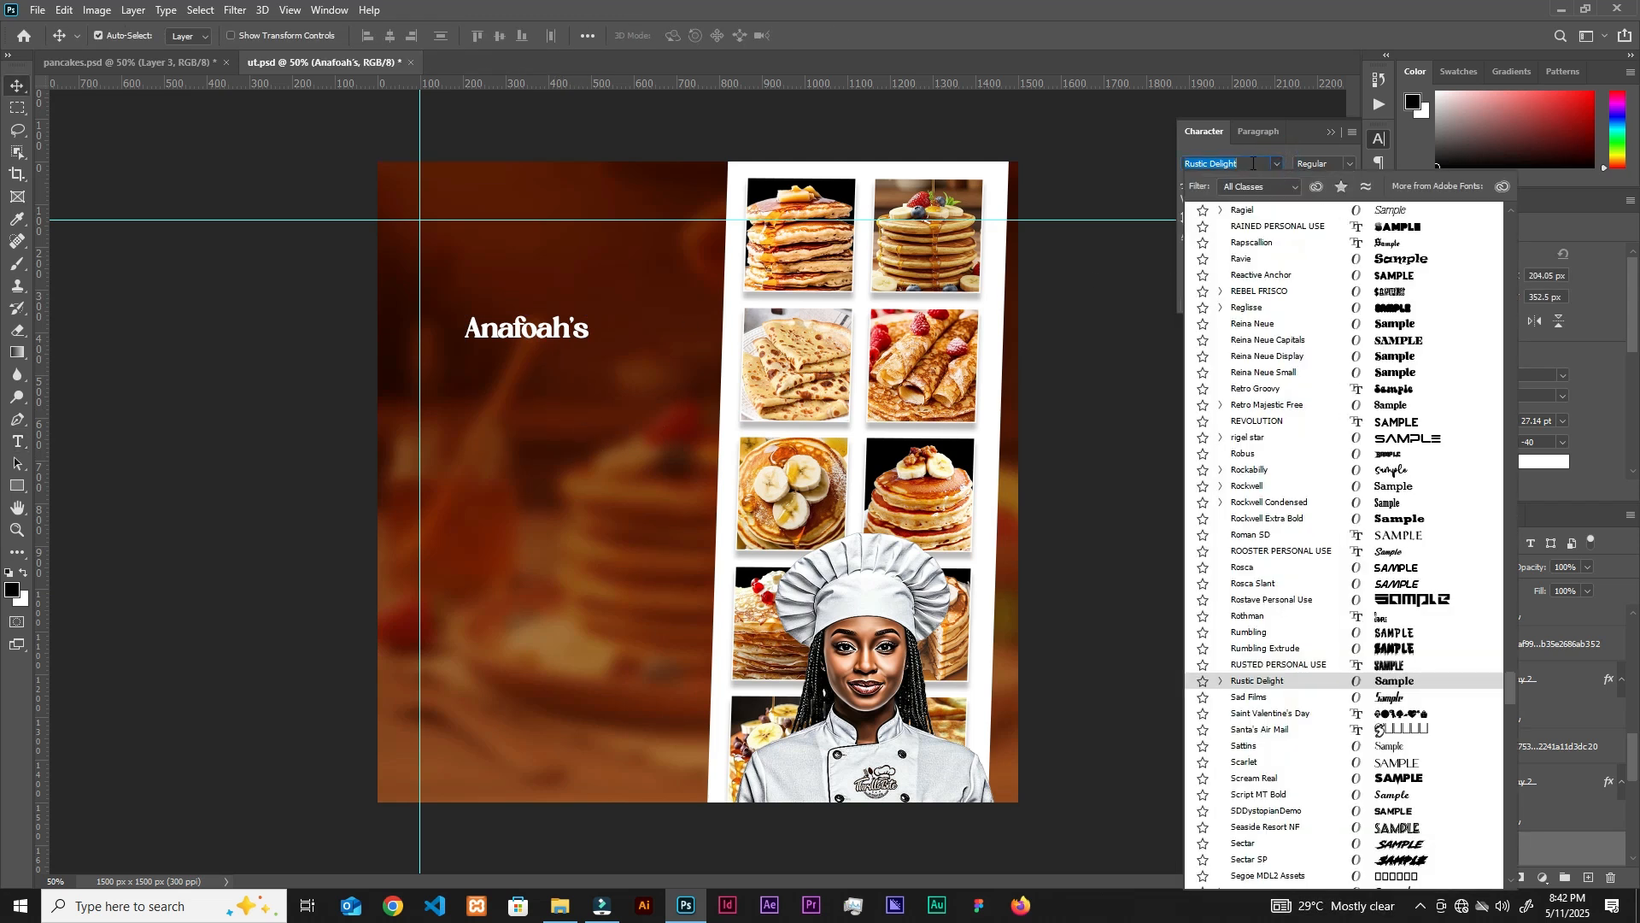
click(1277, 164)
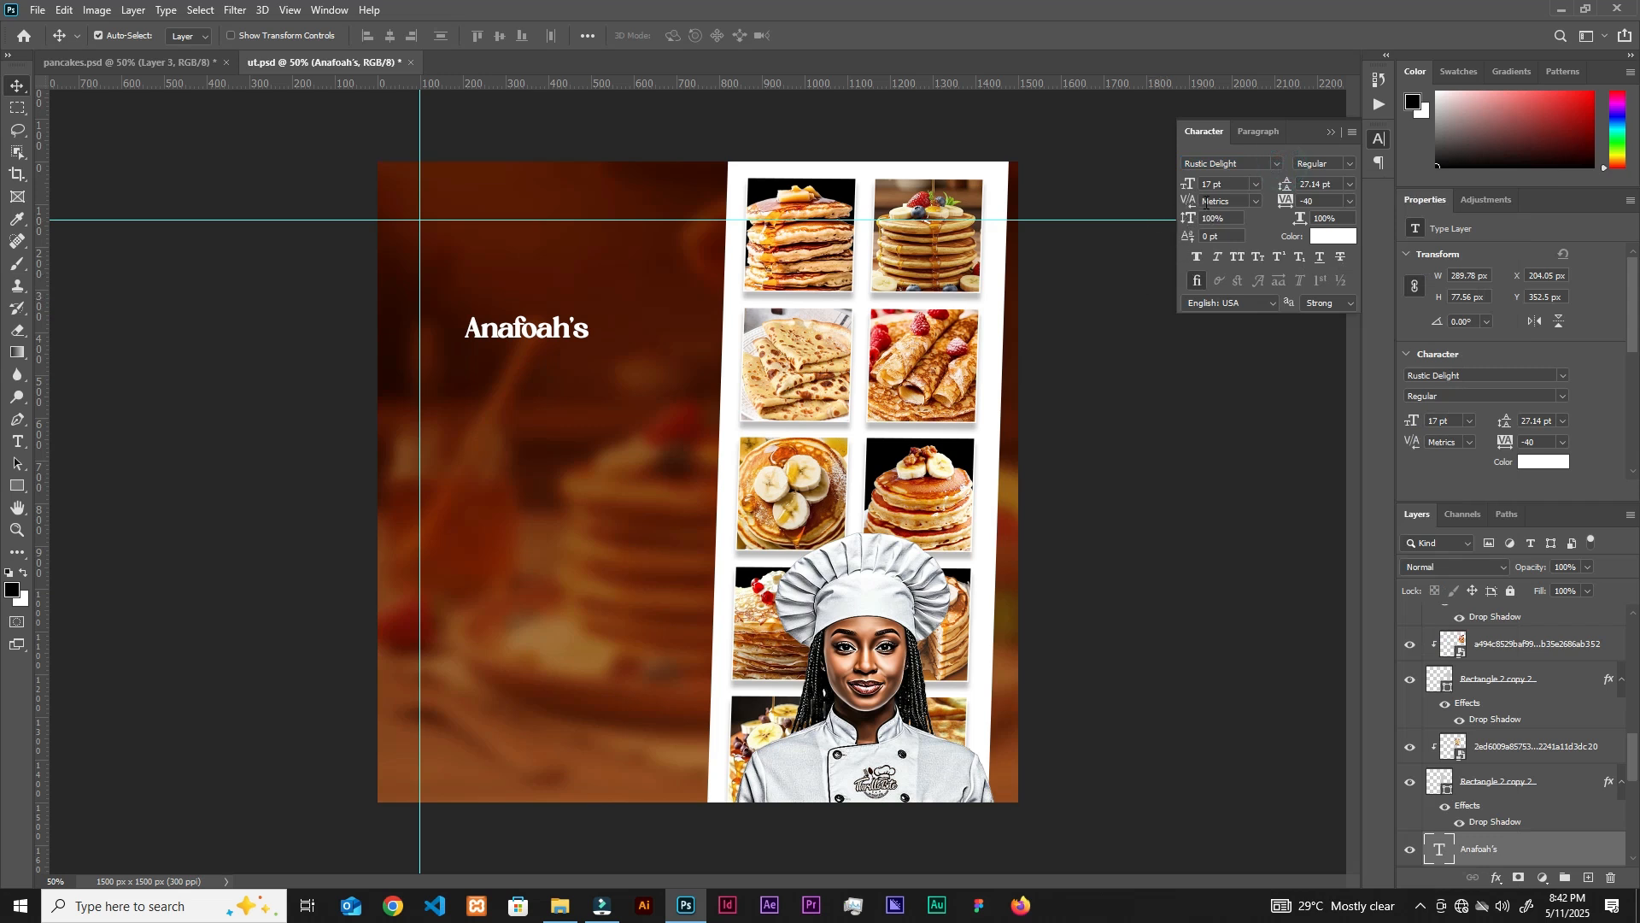
drag(1240, 185, 1025, 337)
text(38.7)
key(Return)
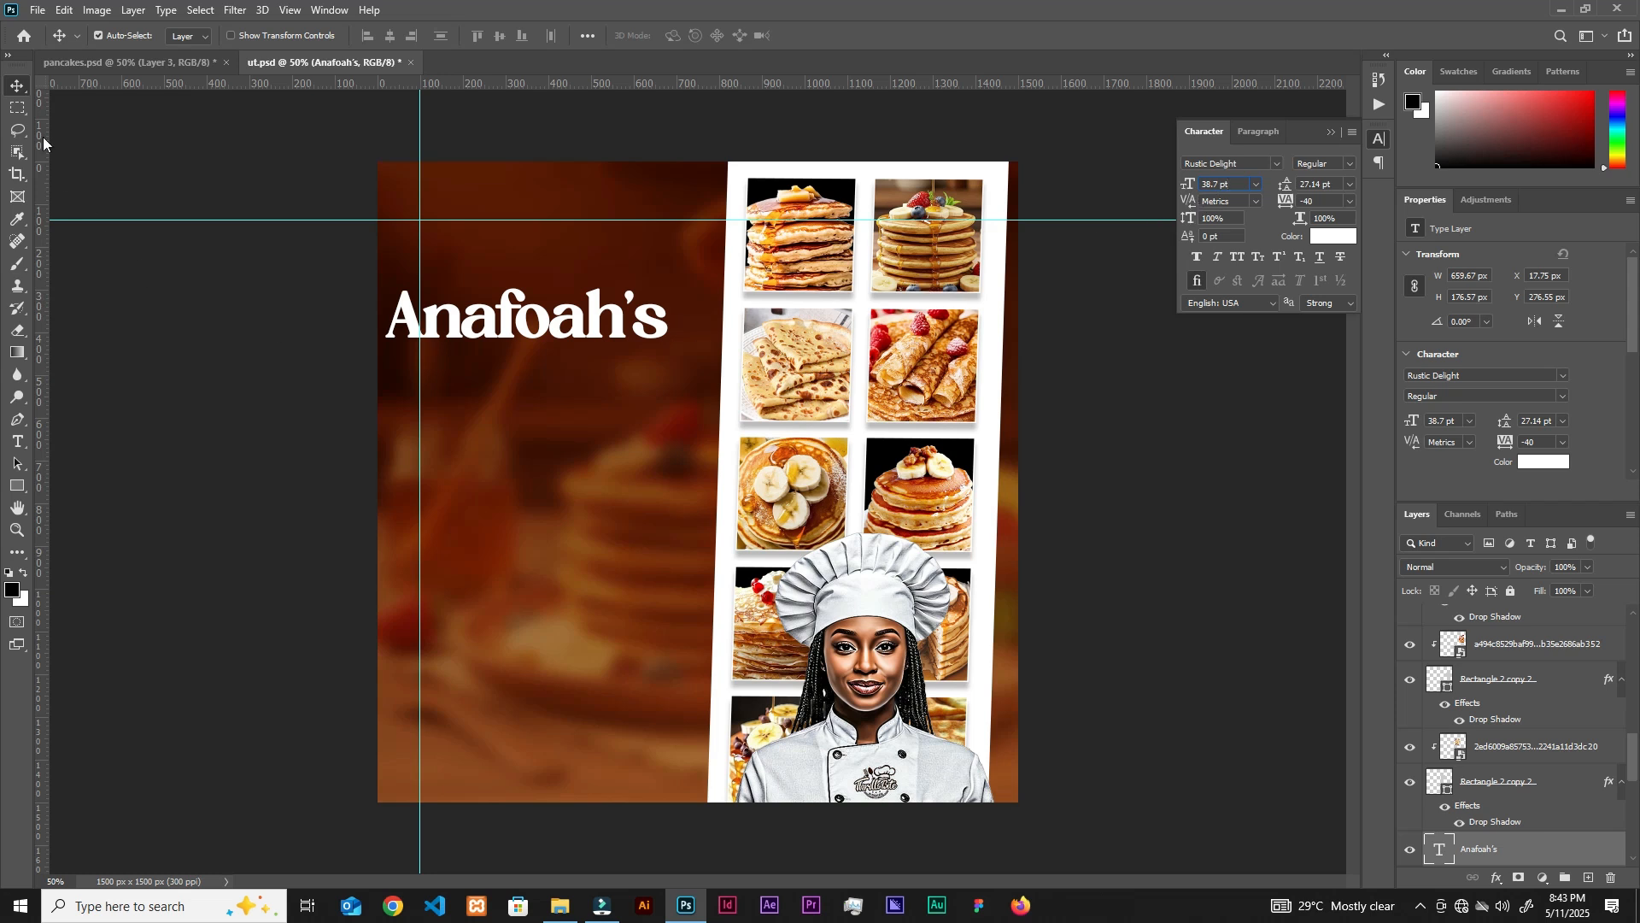
drag(559, 335, 590, 267)
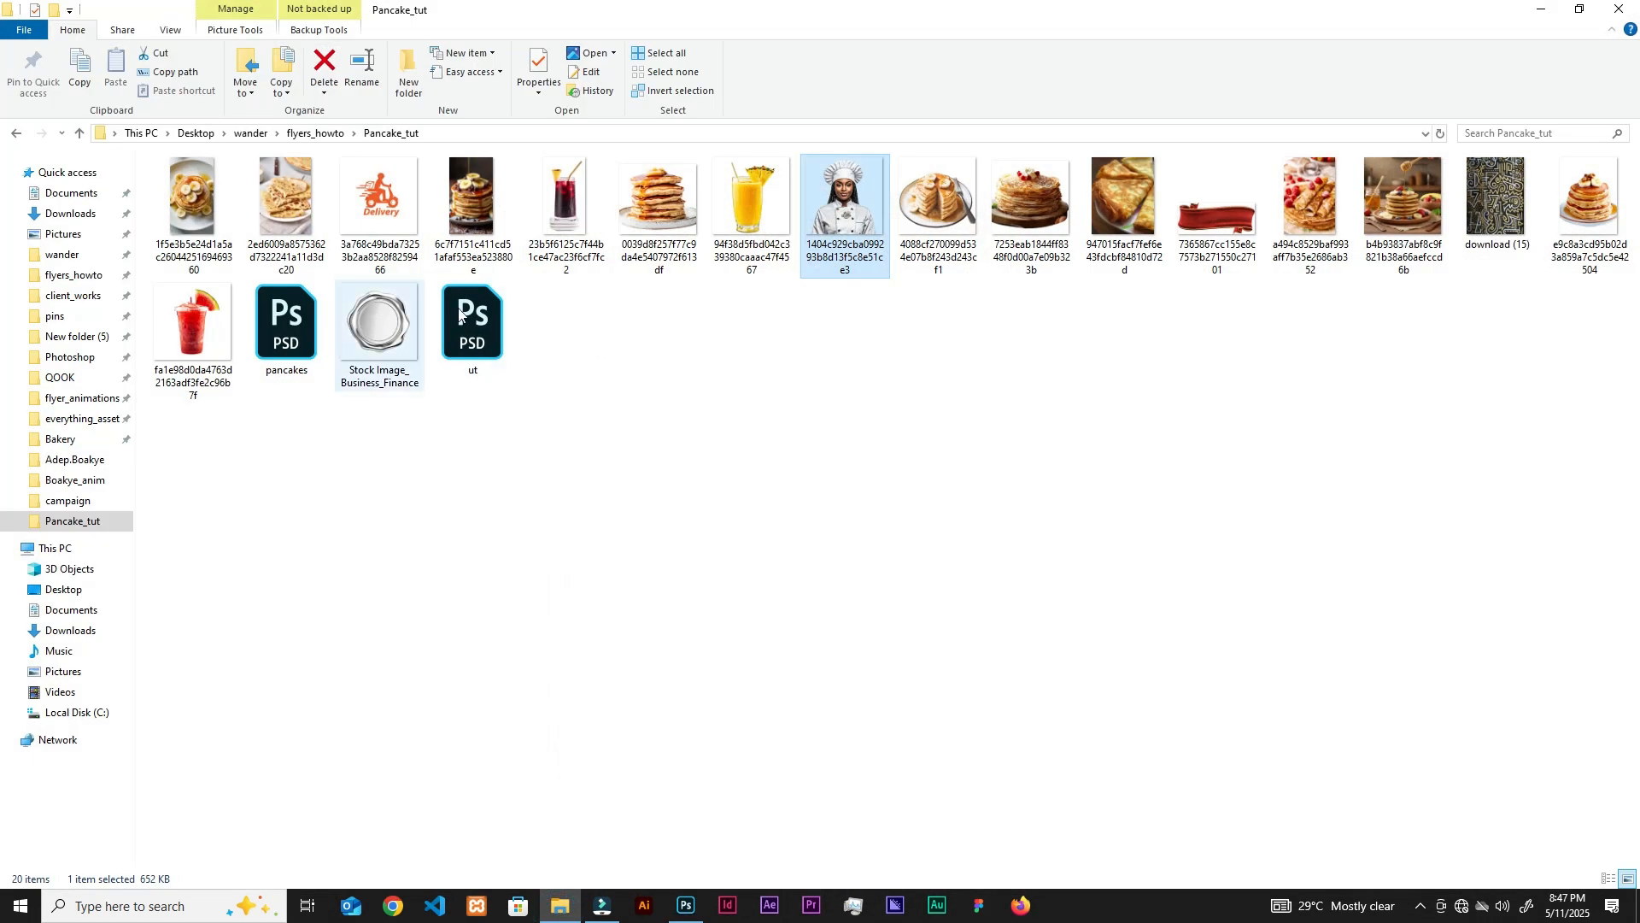
Place the red ribbon image 7365867cc155e8c7573b271550c27101 at about 475 × 193 px below the Anafoah's title and move its layer beneath the text layer.
drag(1218, 209, 727, 615)
drag(1018, 612, 831, 536)
drag(692, 472, 574, 306)
drag(714, 370, 651, 344)
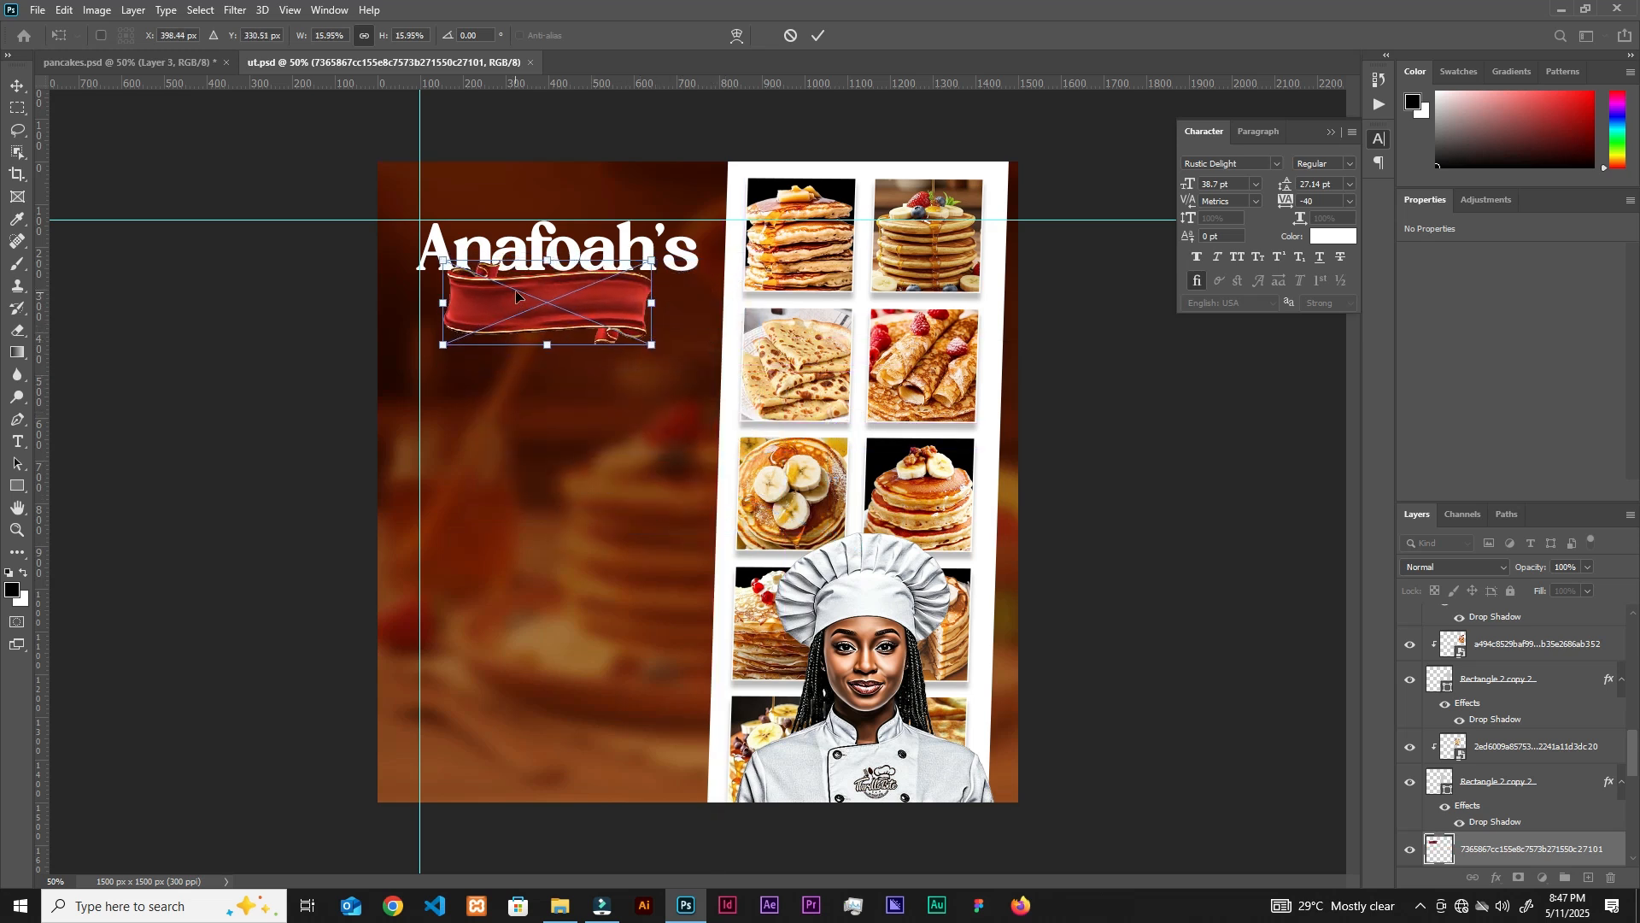
drag(442, 259, 449, 263)
click(817, 40)
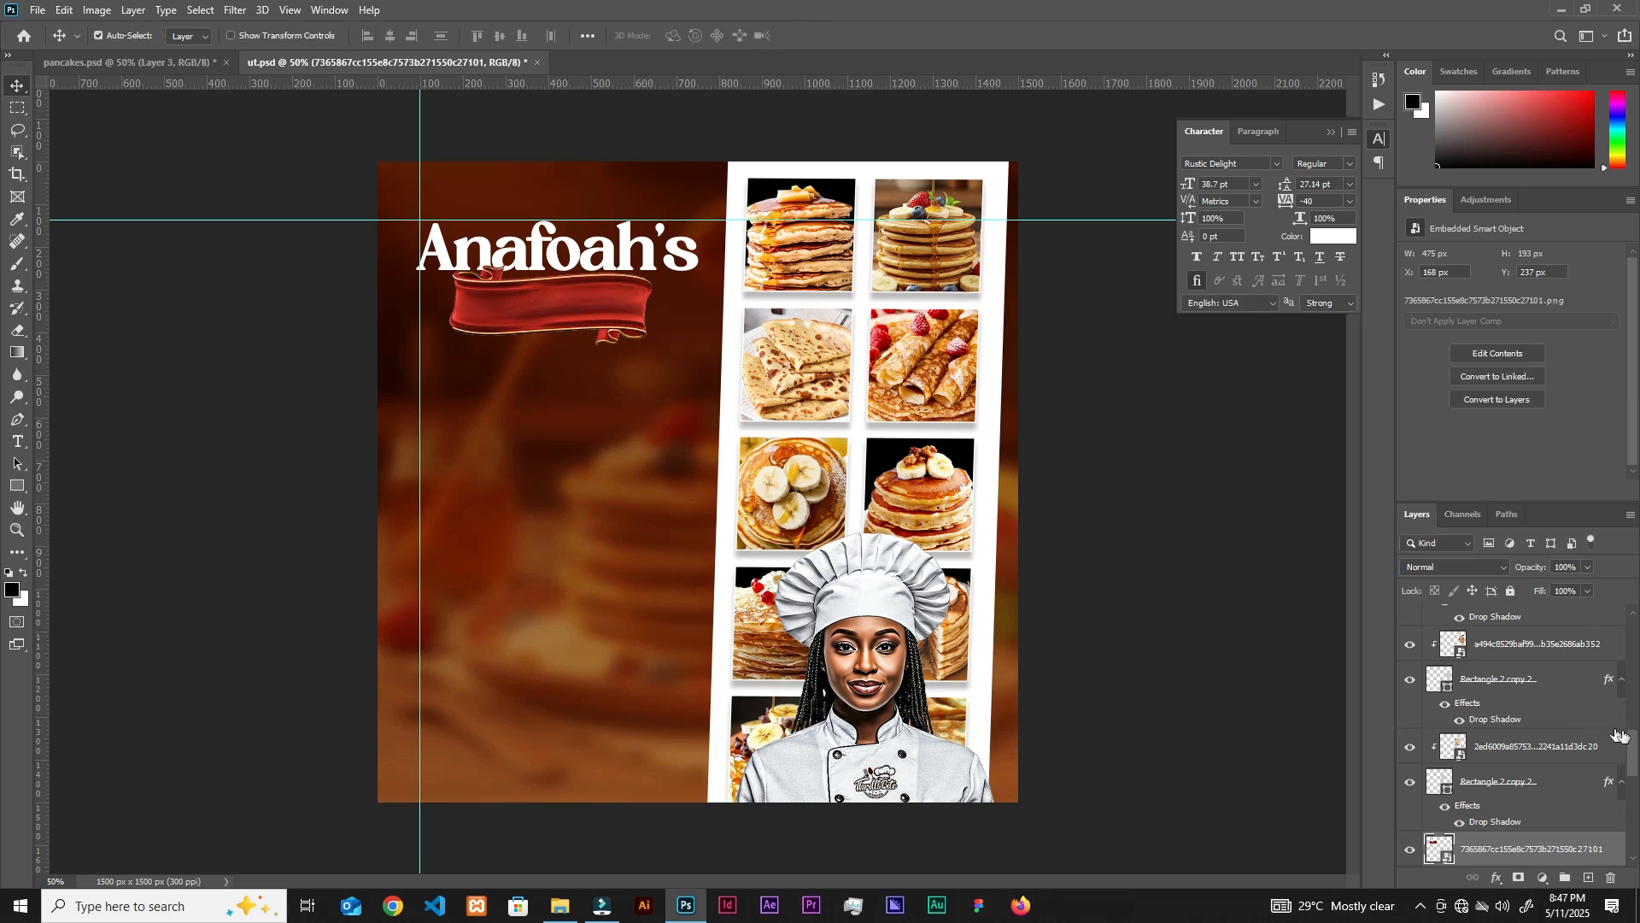
scroll(1580, 730, down, 3)
drag(1567, 727, 1557, 765)
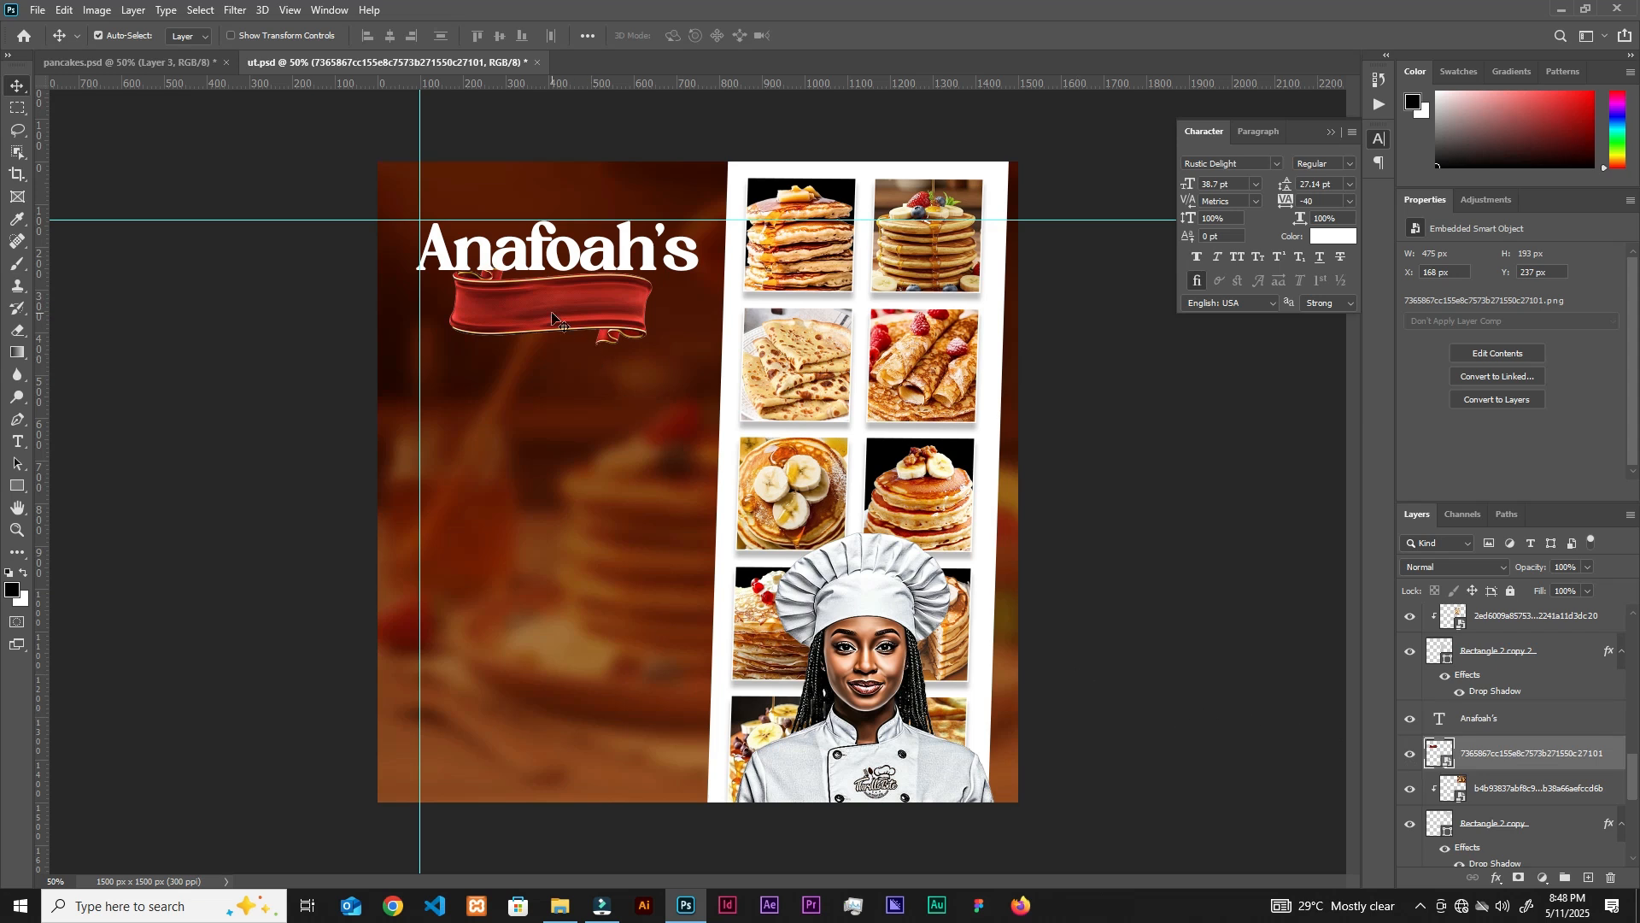
Duplicate the Anafoah's title down onto the red ribbon, change the copy's text to "Snacks" and save the document.
click(575, 249)
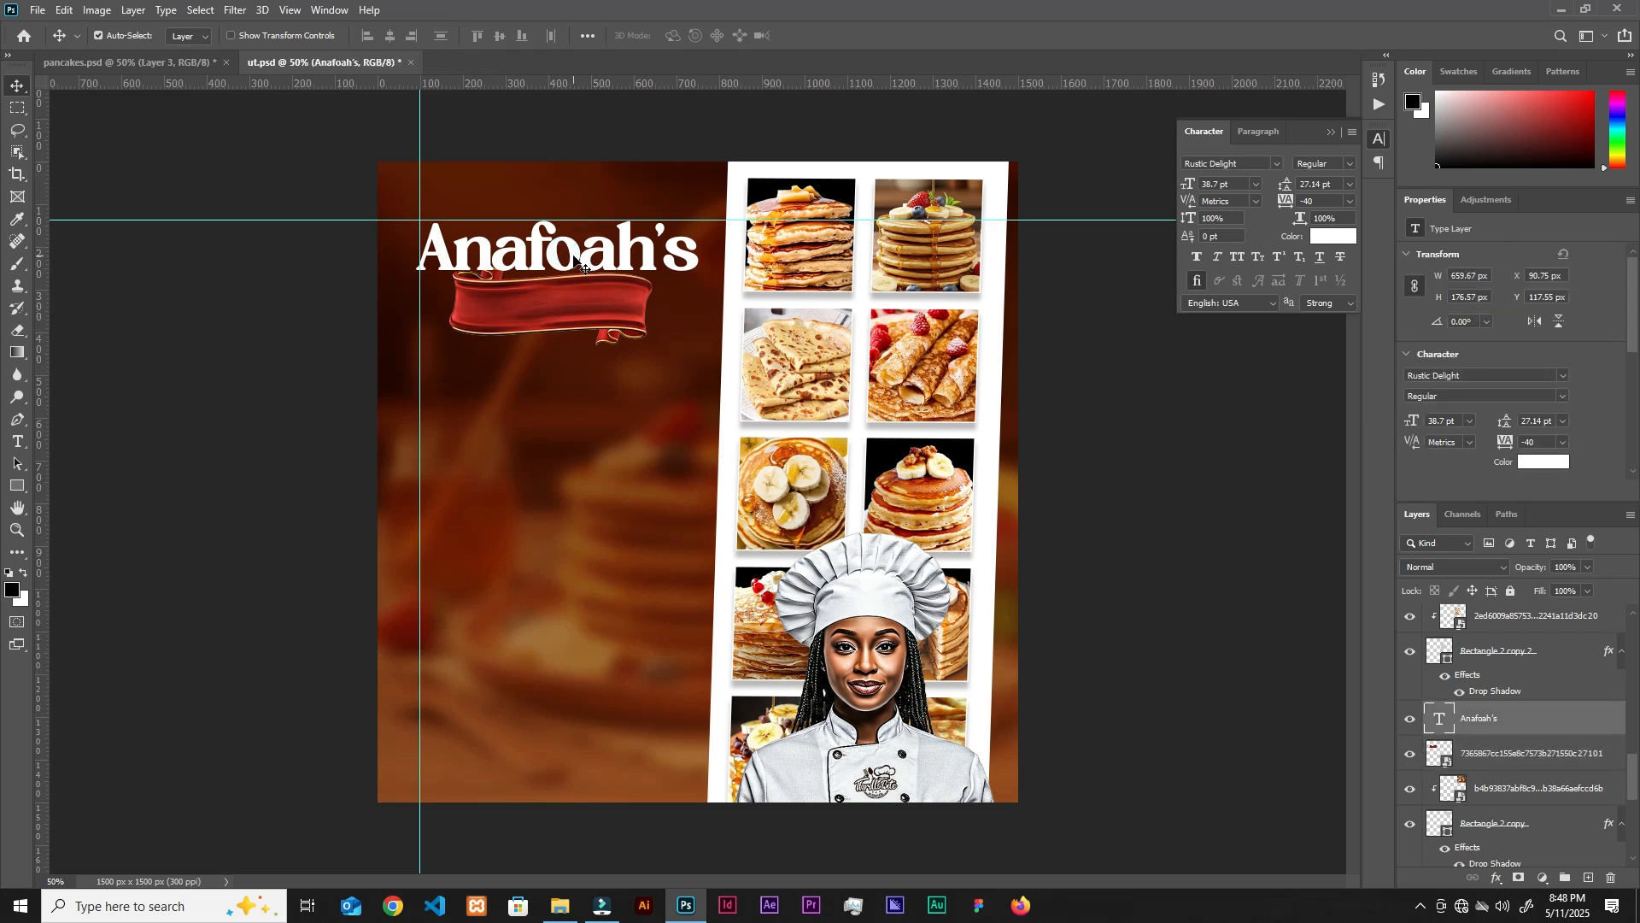
drag(575, 250, 572, 332)
key(t)
double_click(581, 325)
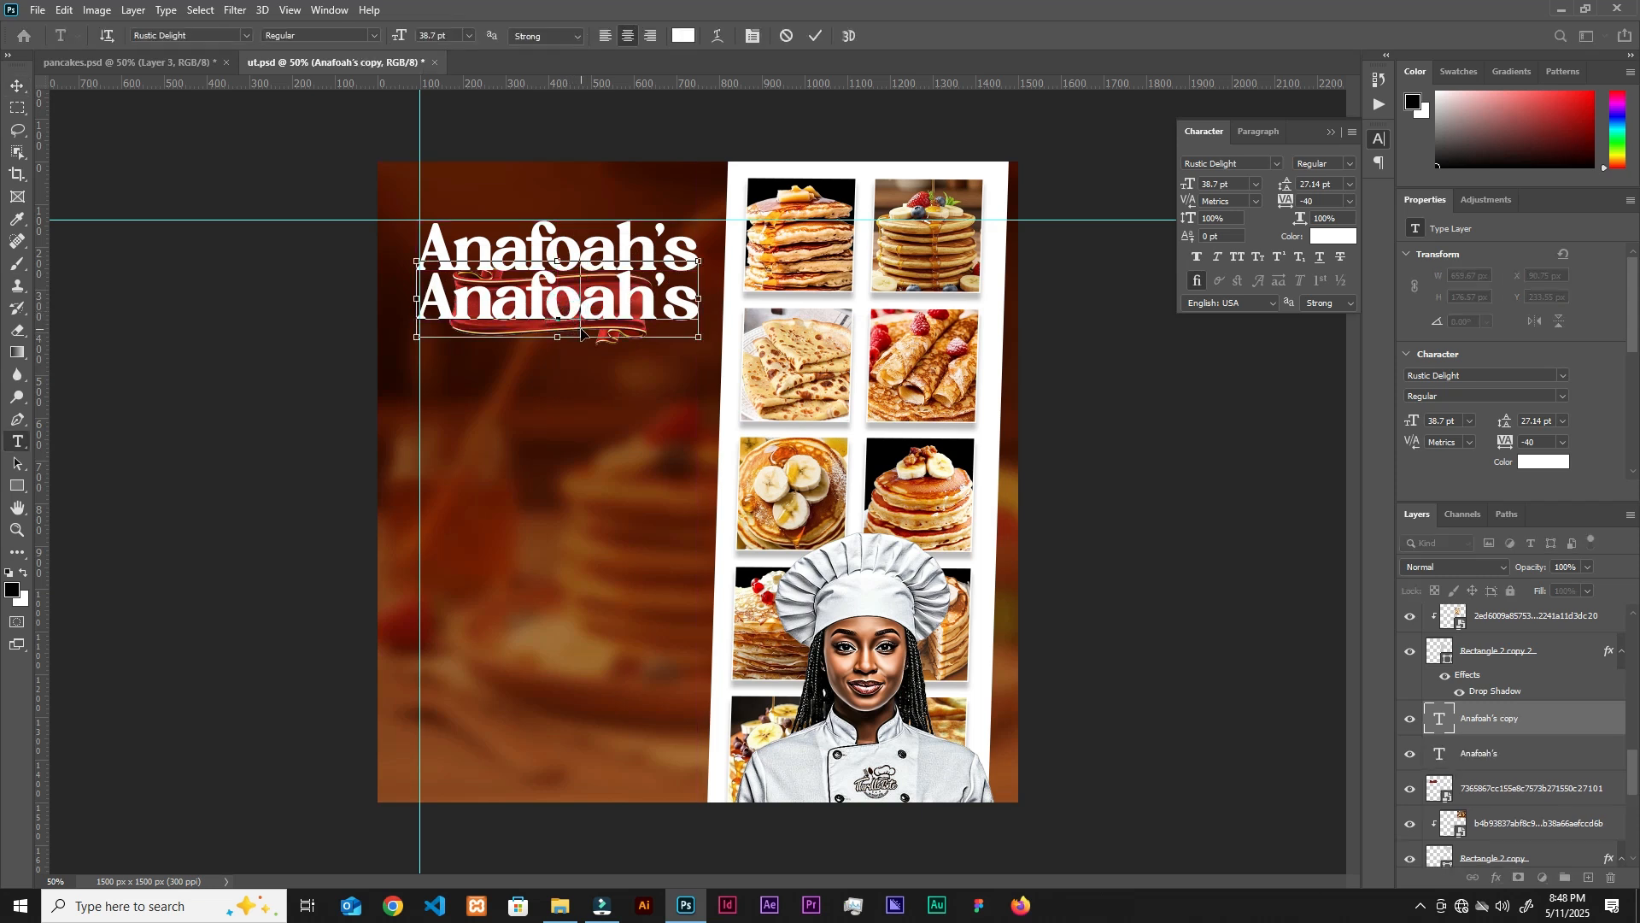
text(Snacks)
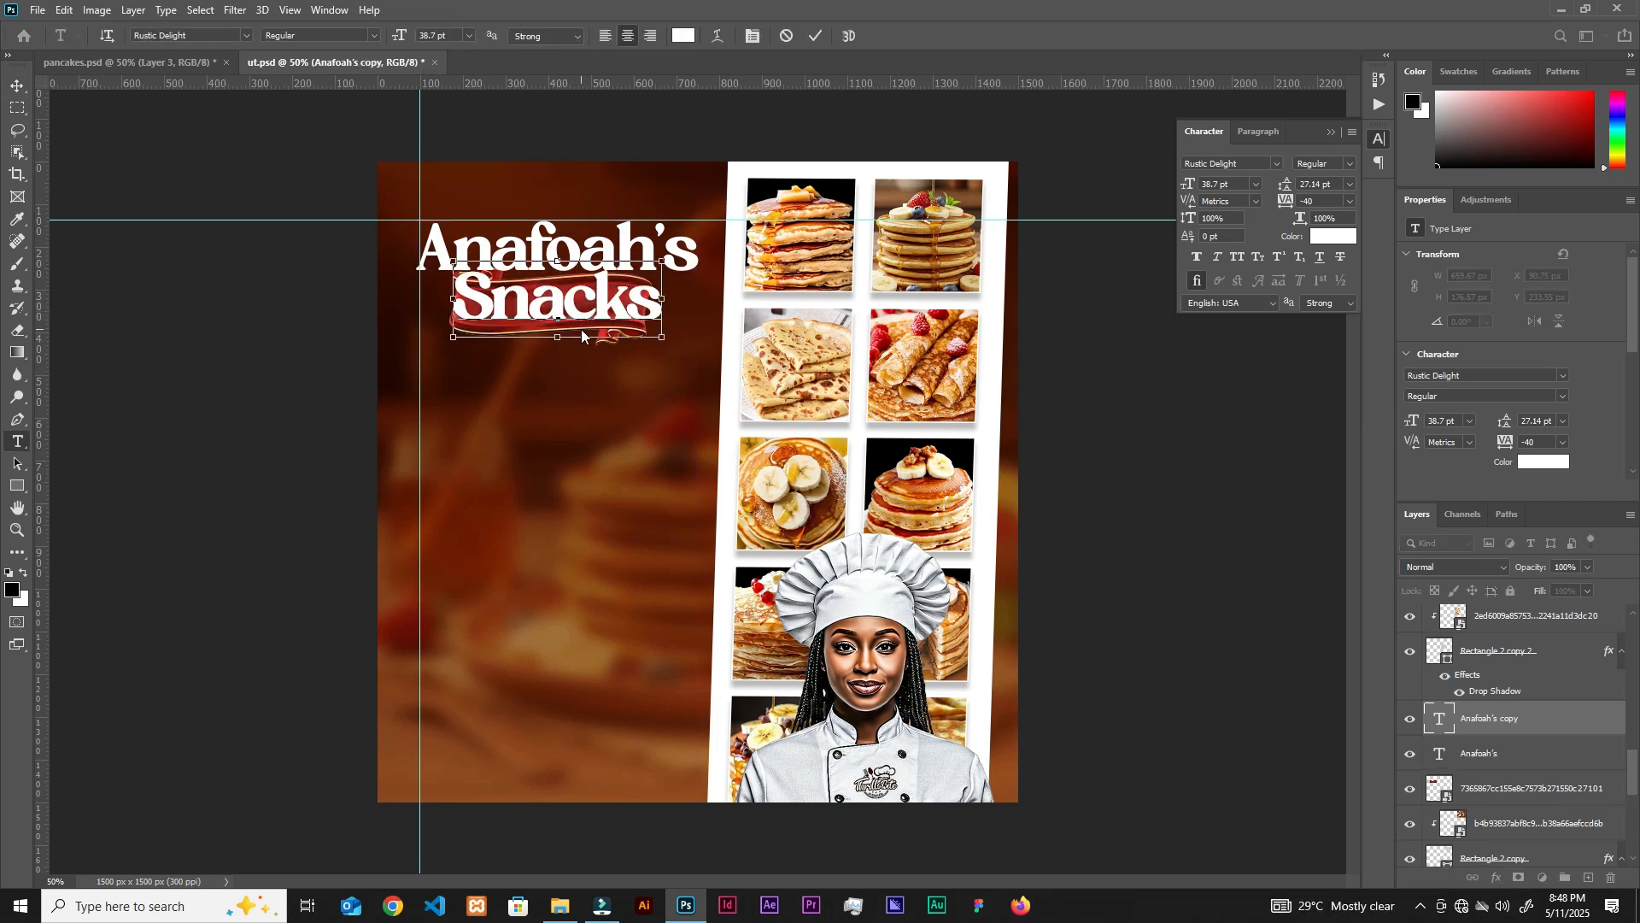
click(563, 446)
key(v)
key(ctrl+s)
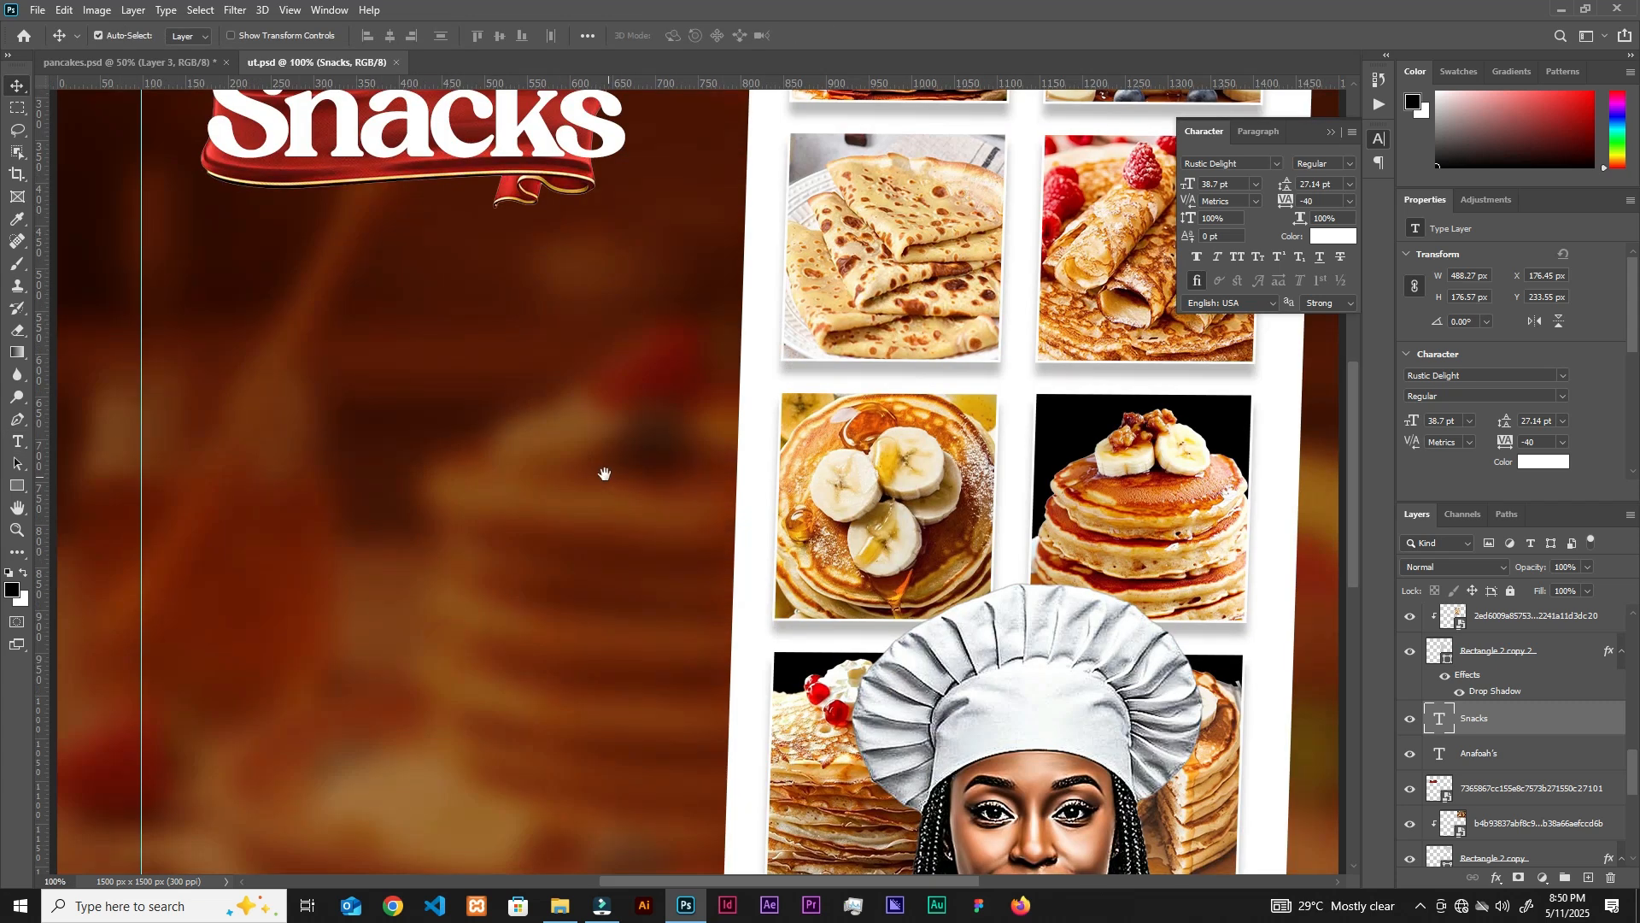
Scale the Snacks text down to about 29.07 pt and center it on the red ribbon.
drag(604, 474, 660, 557)
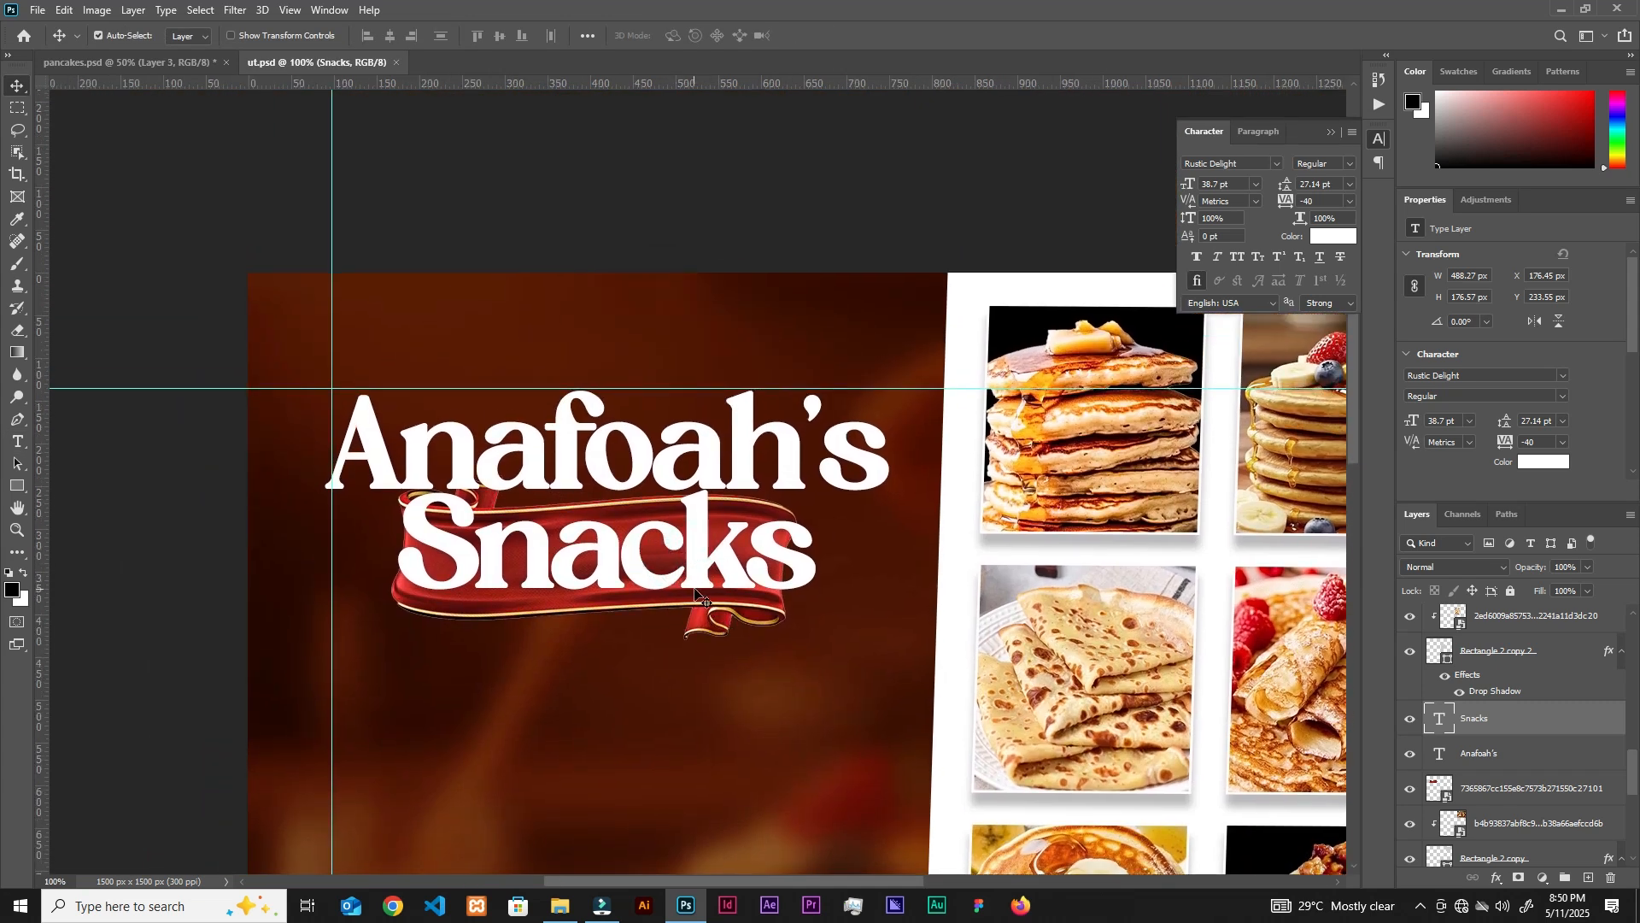
key(ctrl+t)
drag(809, 476, 758, 495)
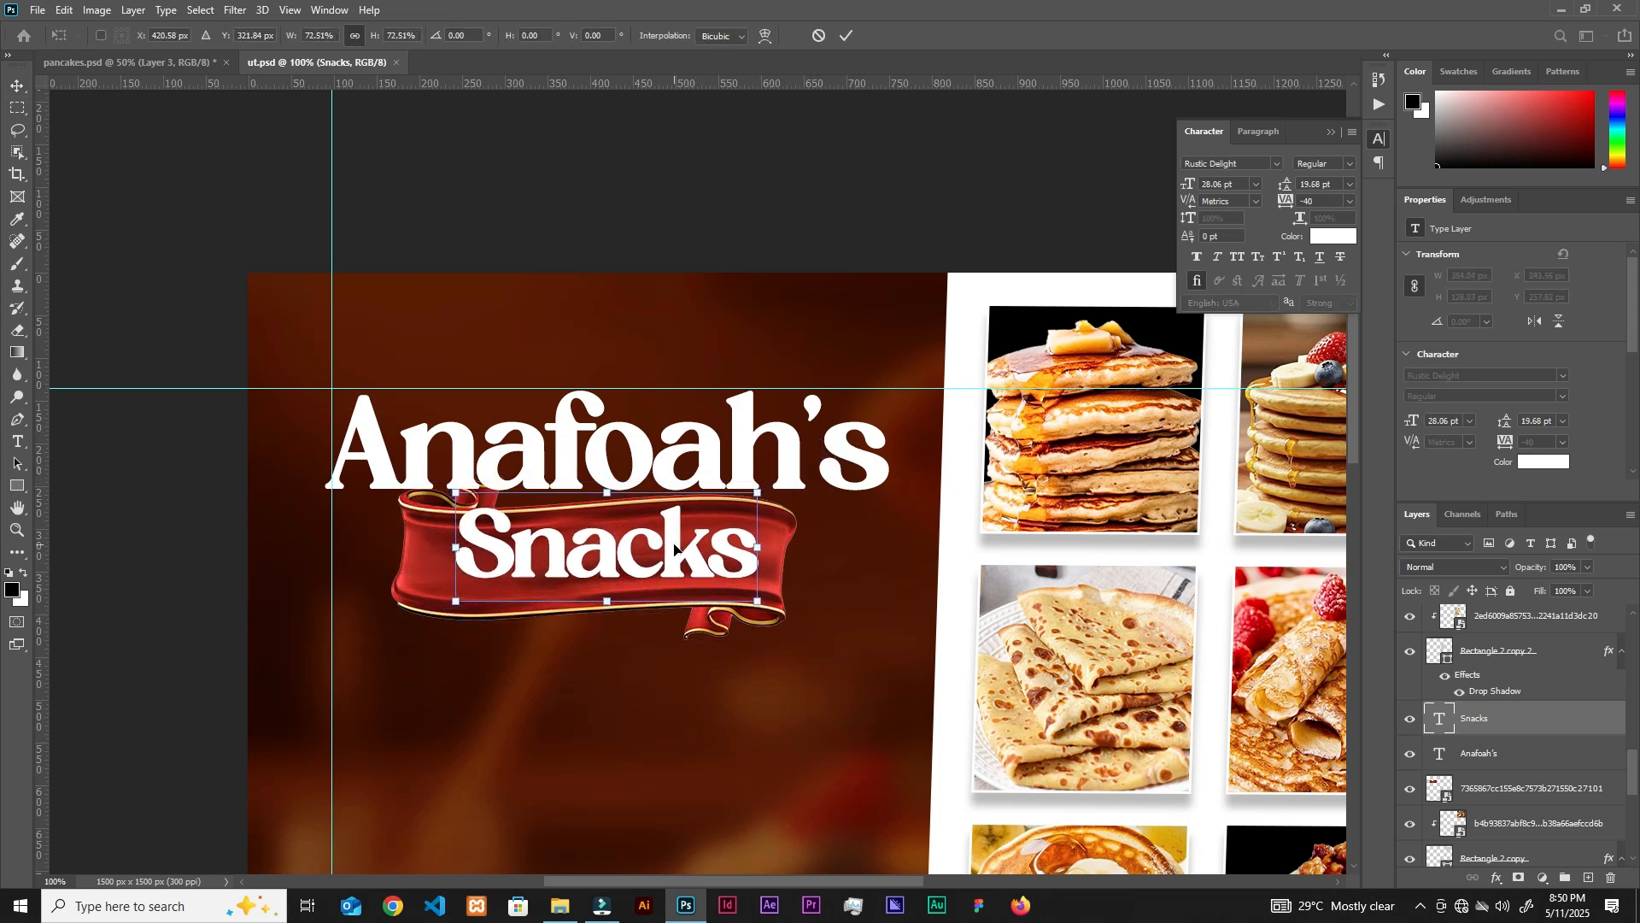
drag(674, 548, 663, 558)
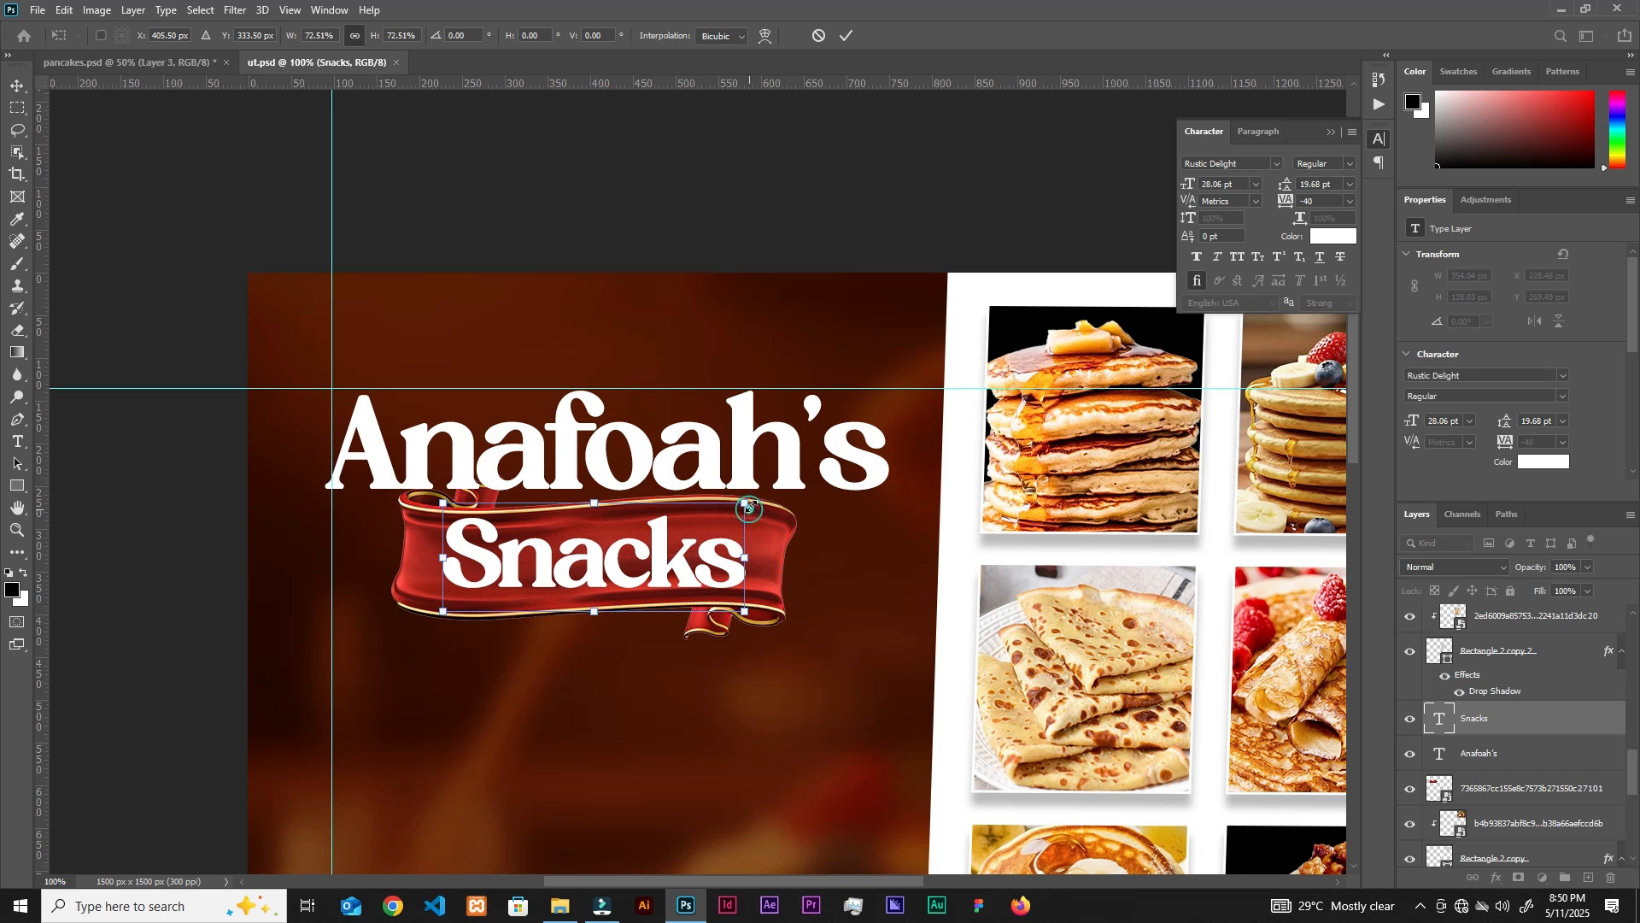
drag(749, 507, 755, 505)
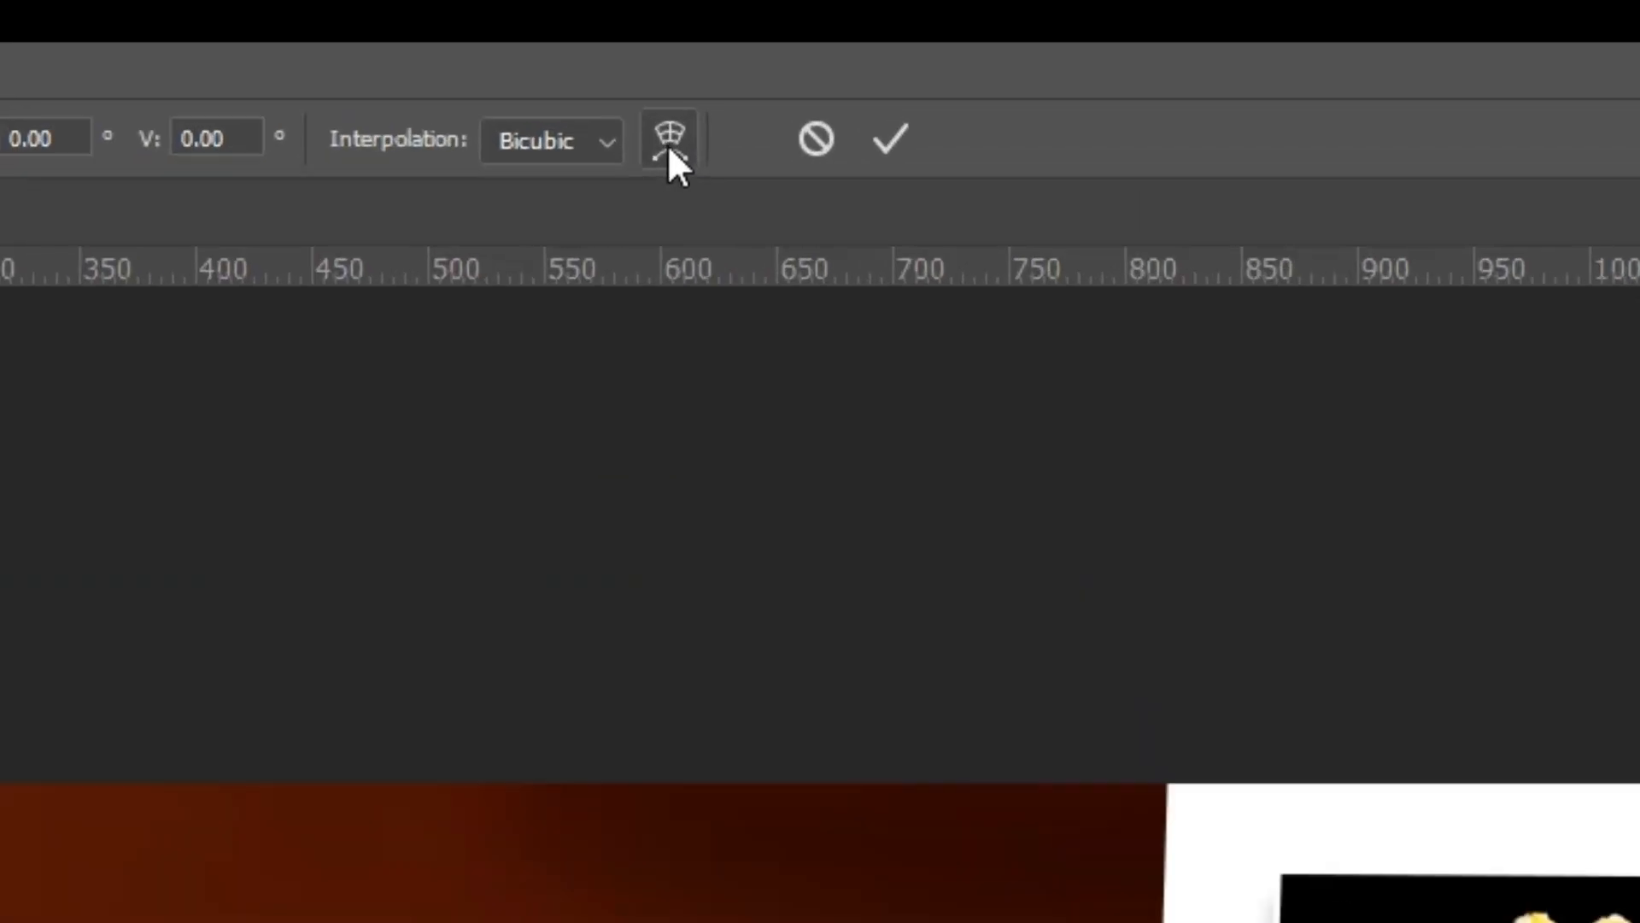
Warp the Snacks text with the Flag style at a bend of about -17.5% to follow the ribbon's curve.
click(671, 141)
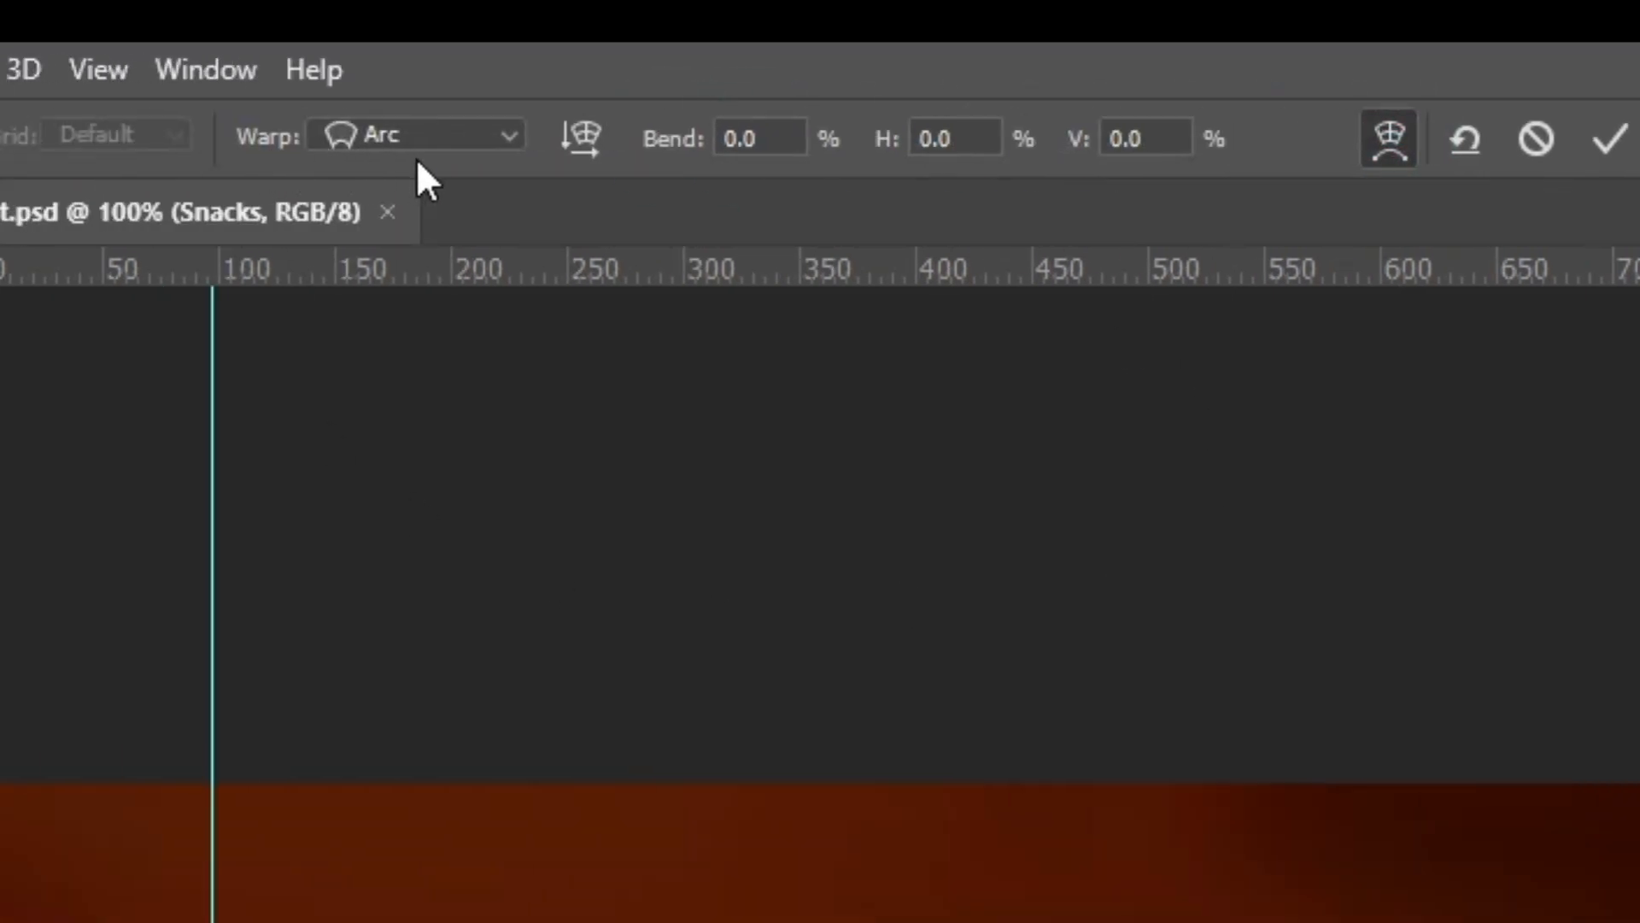
click(500, 137)
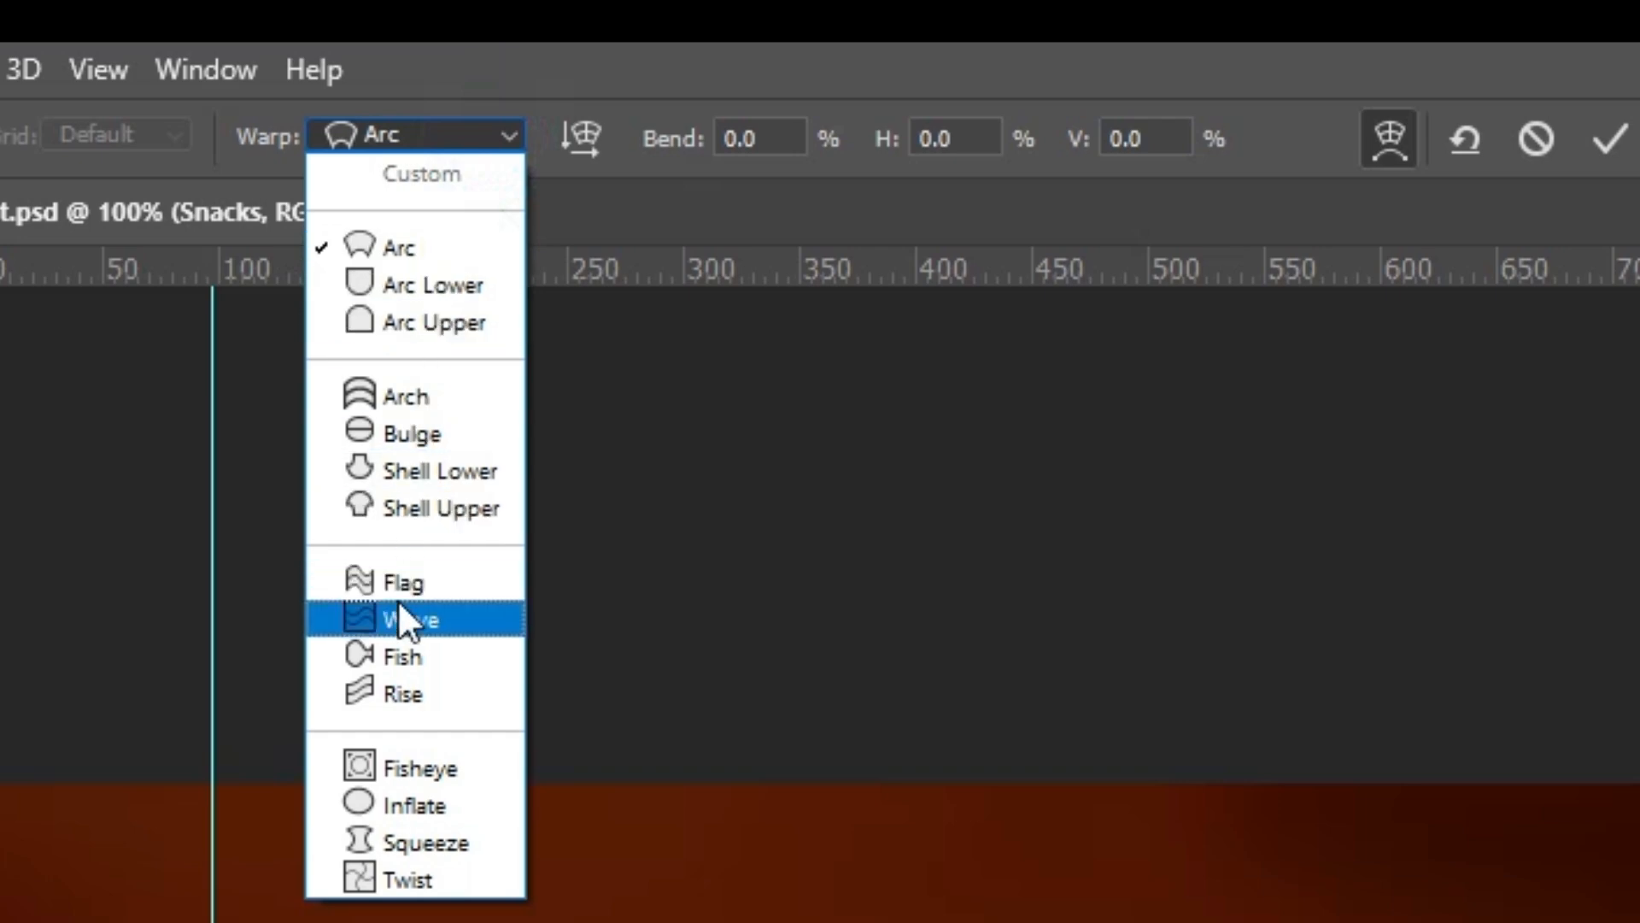
click(397, 577)
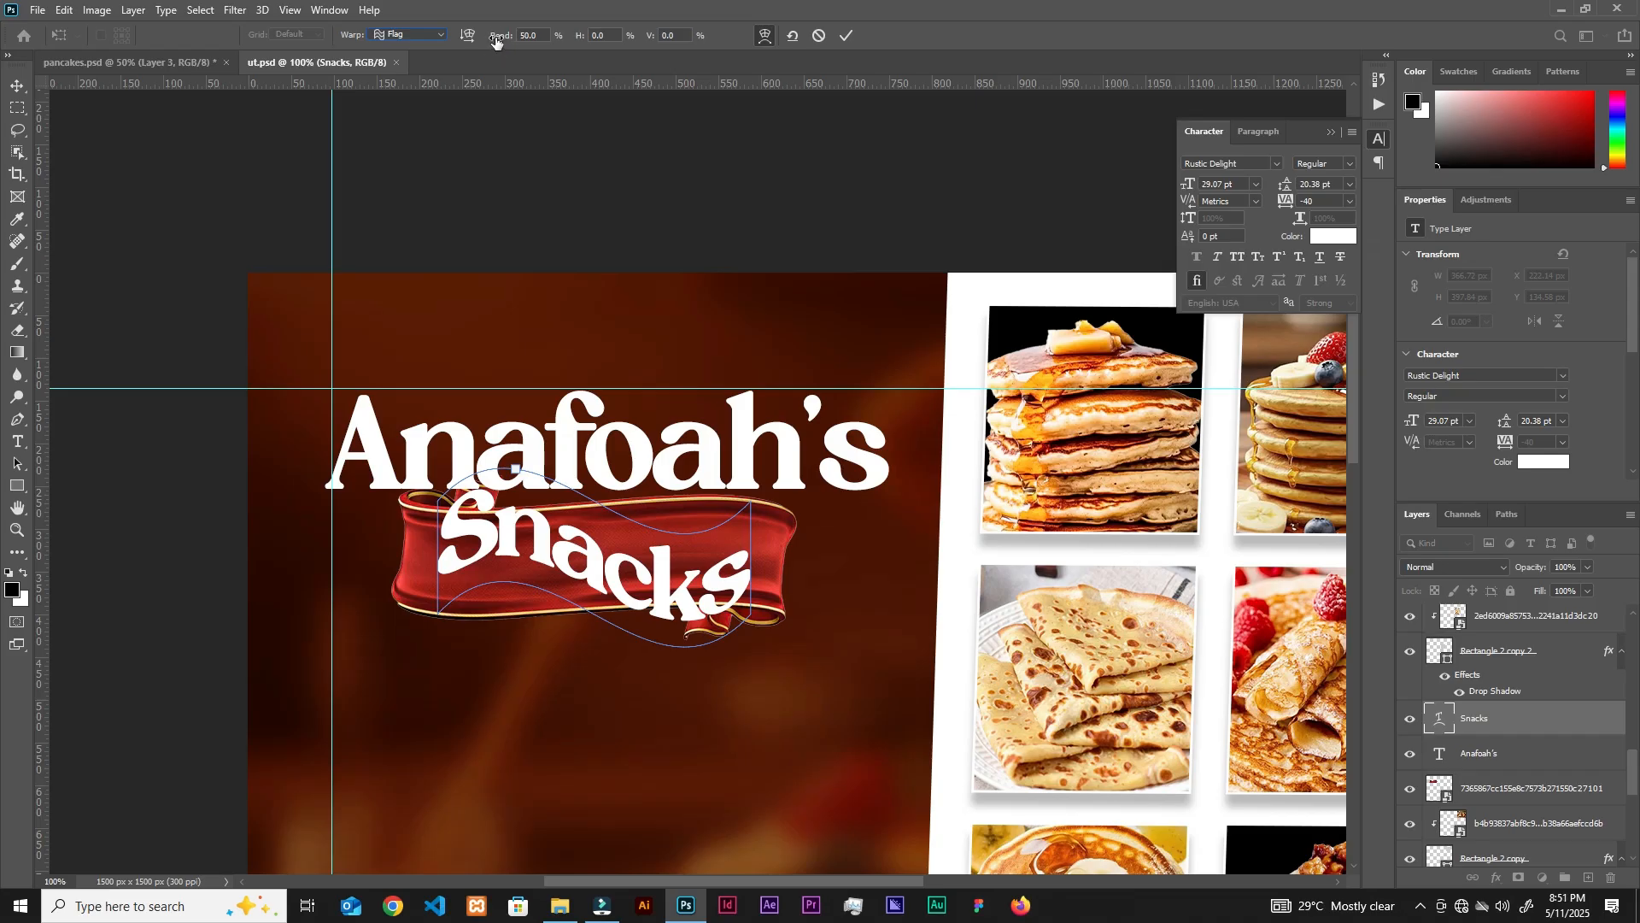
drag(492, 38, 197, 80)
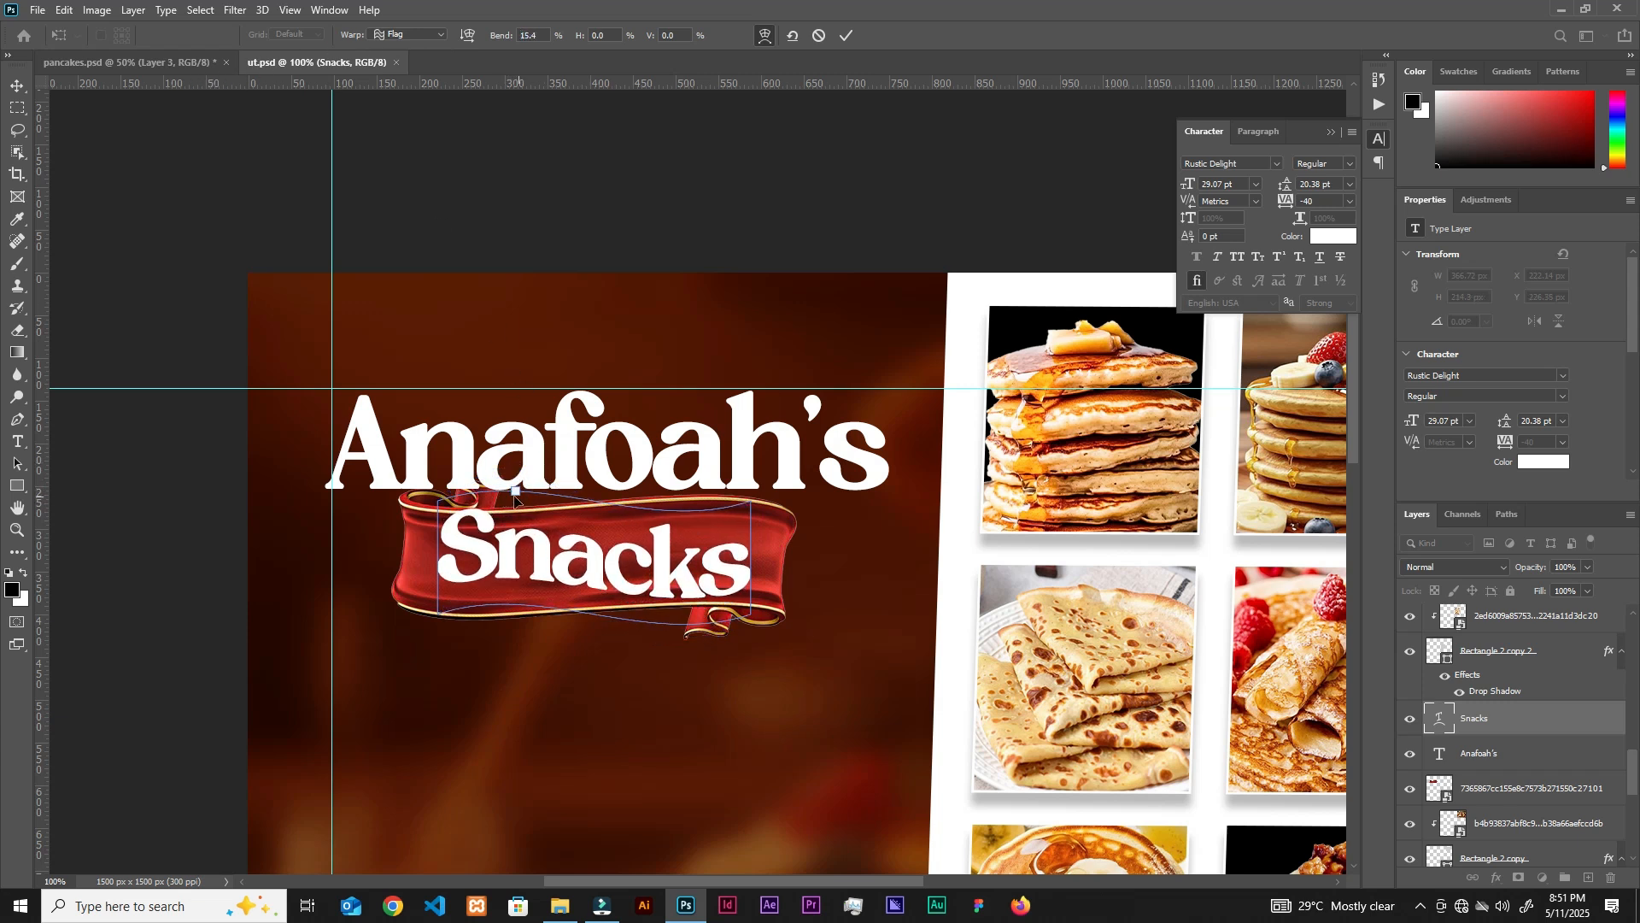
drag(517, 494, 514, 512)
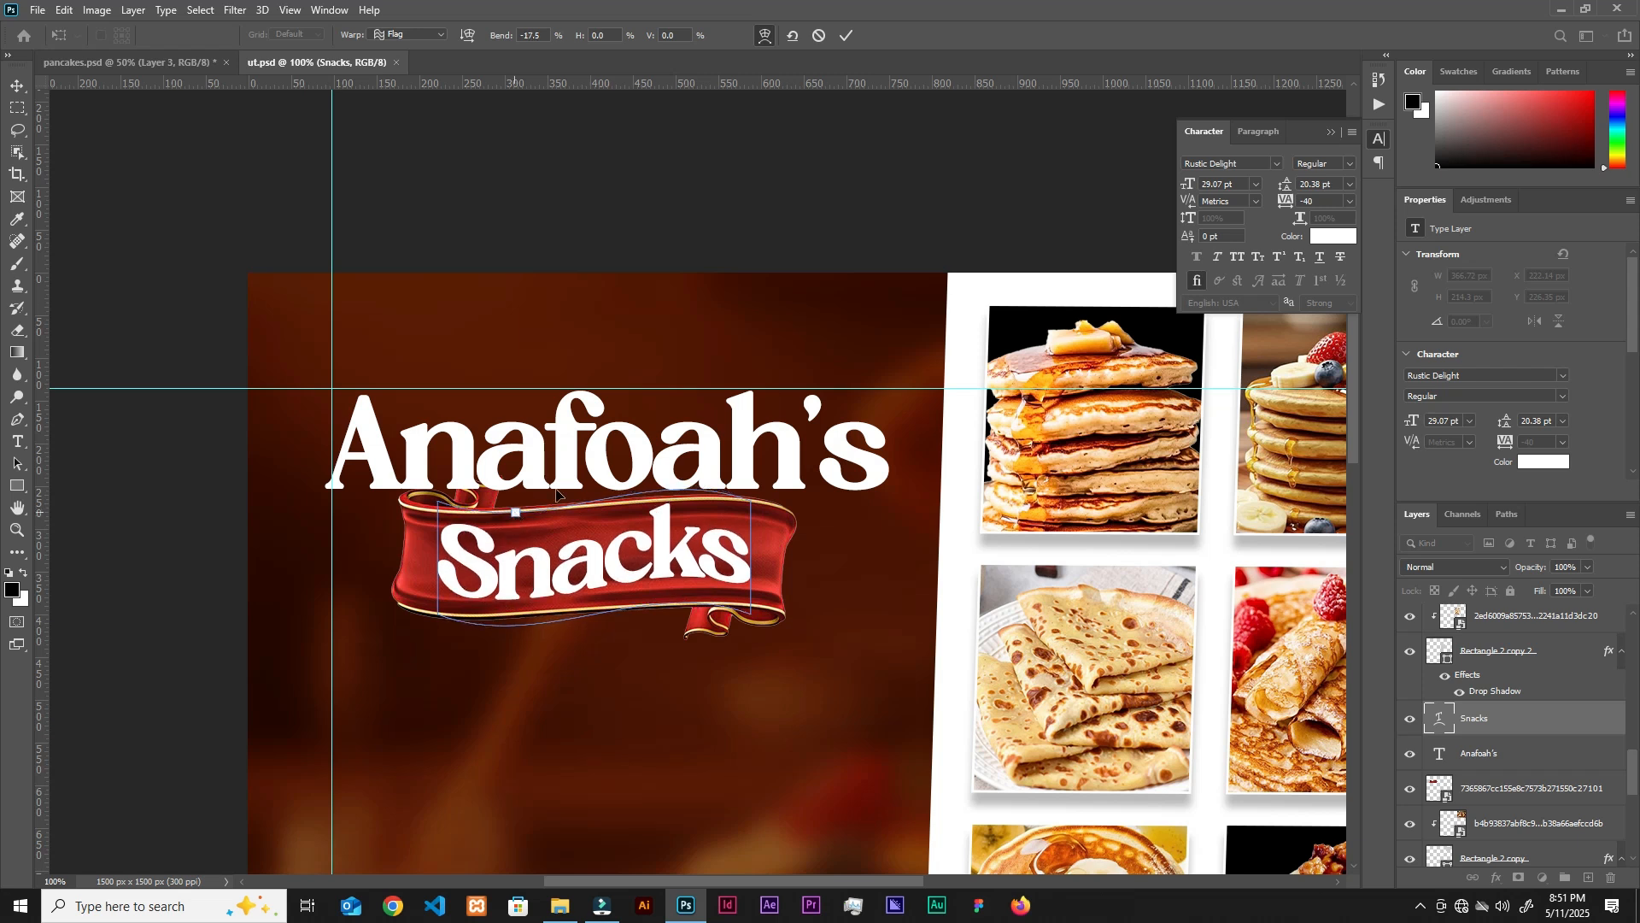
click(846, 36)
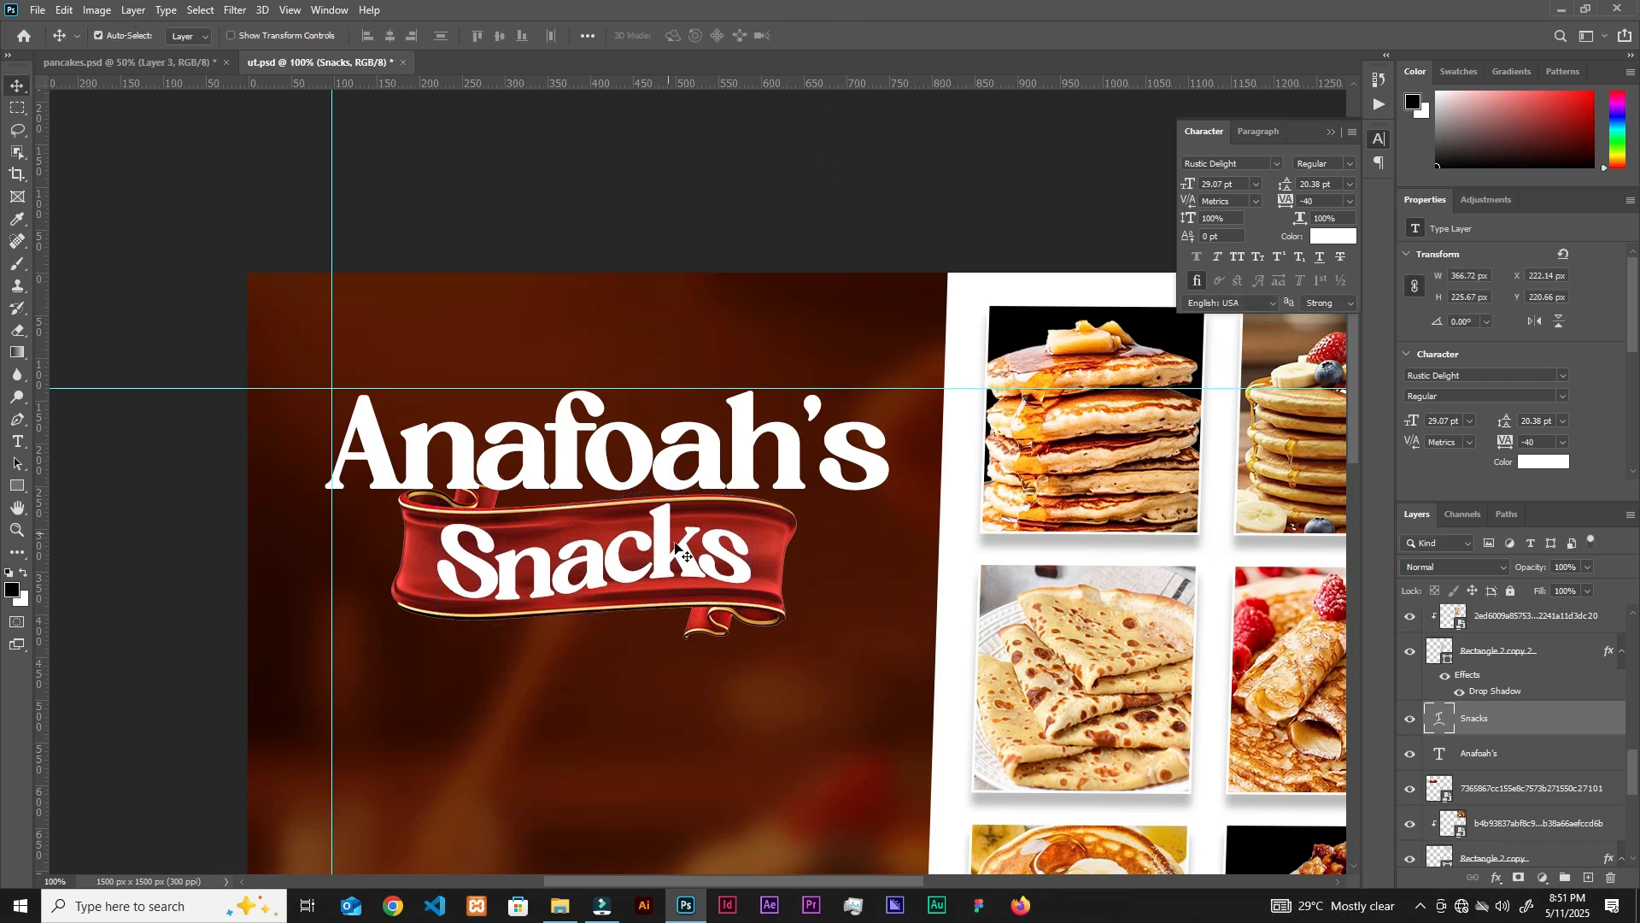
Scale the warped Snacks text down to about 26.69 pt so it sits within the ribbon.
key(ctrl+t)
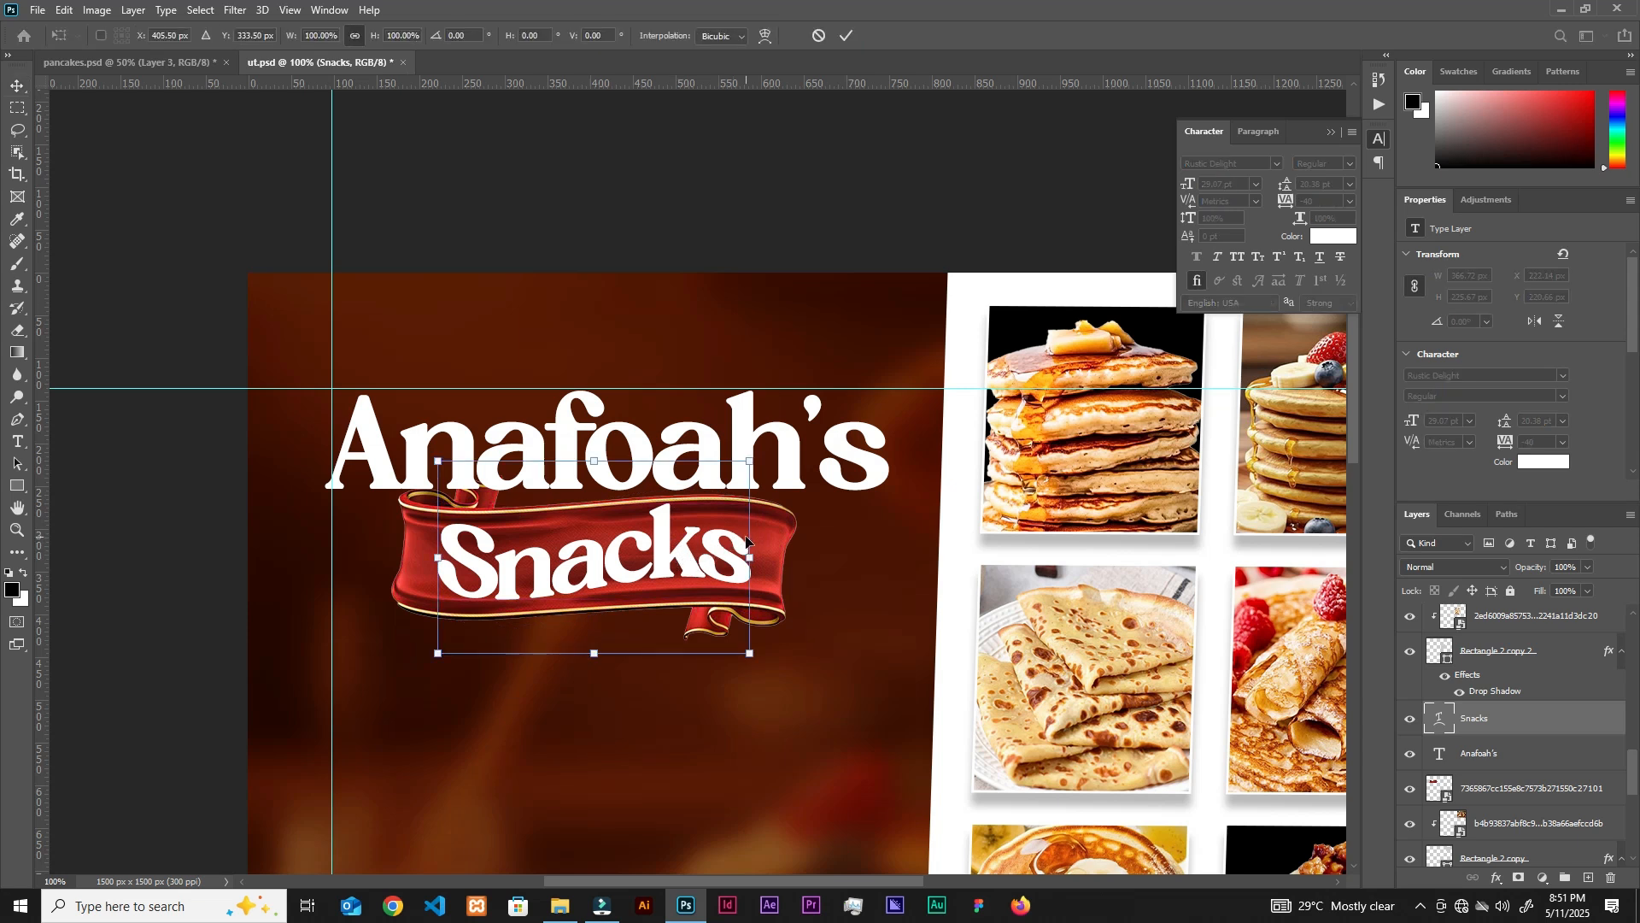
drag(748, 561, 663, 547)
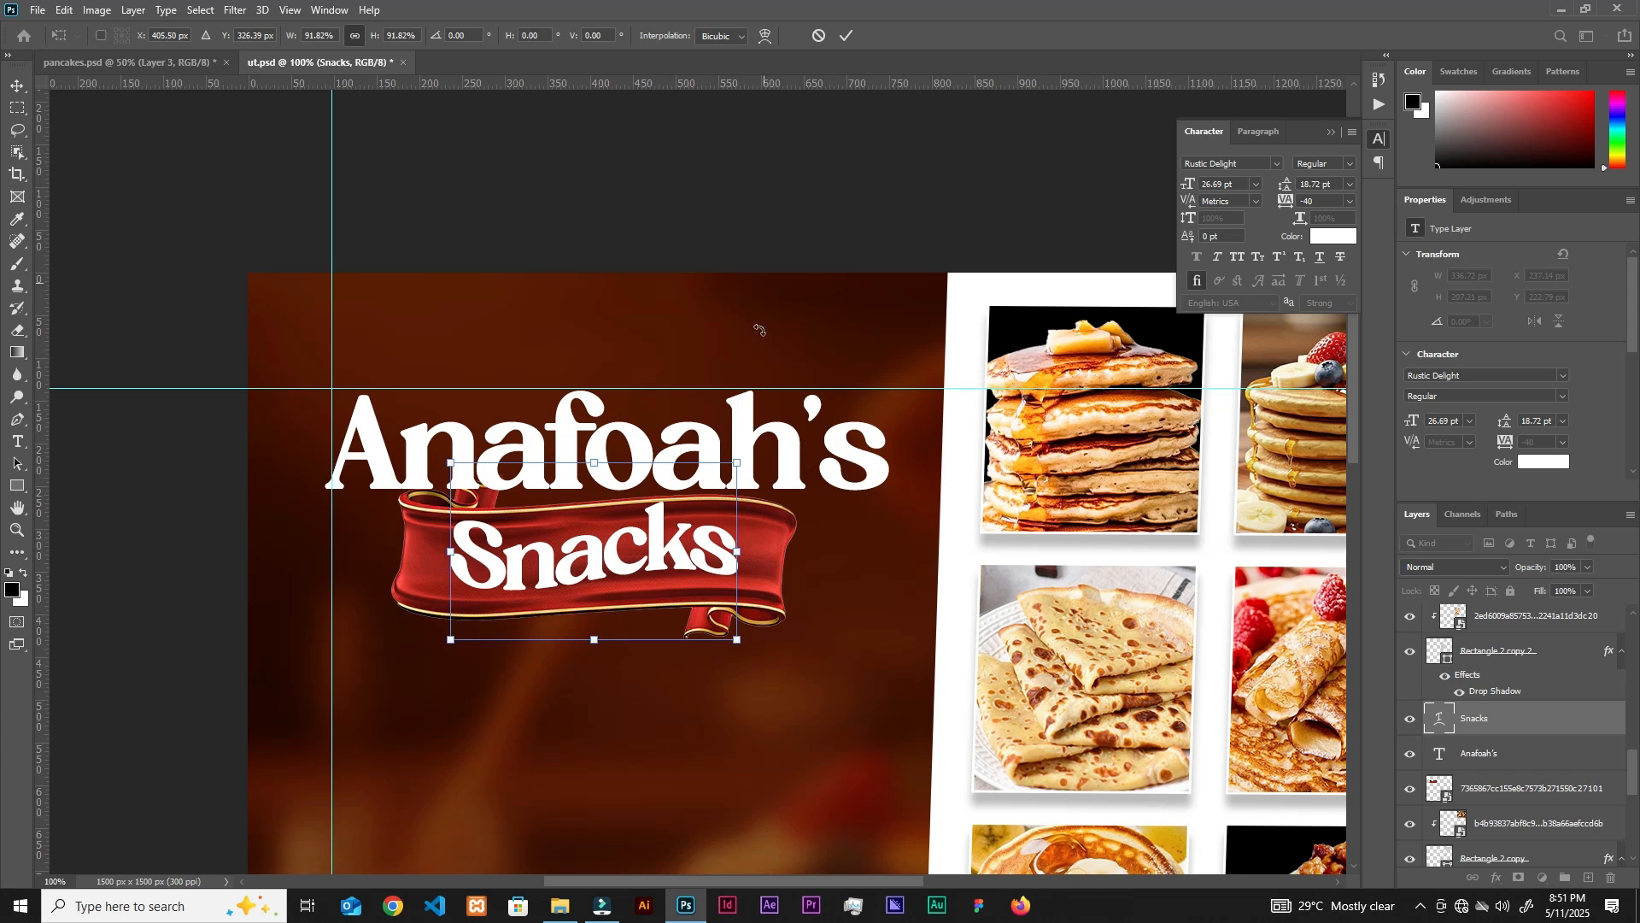
click(845, 37)
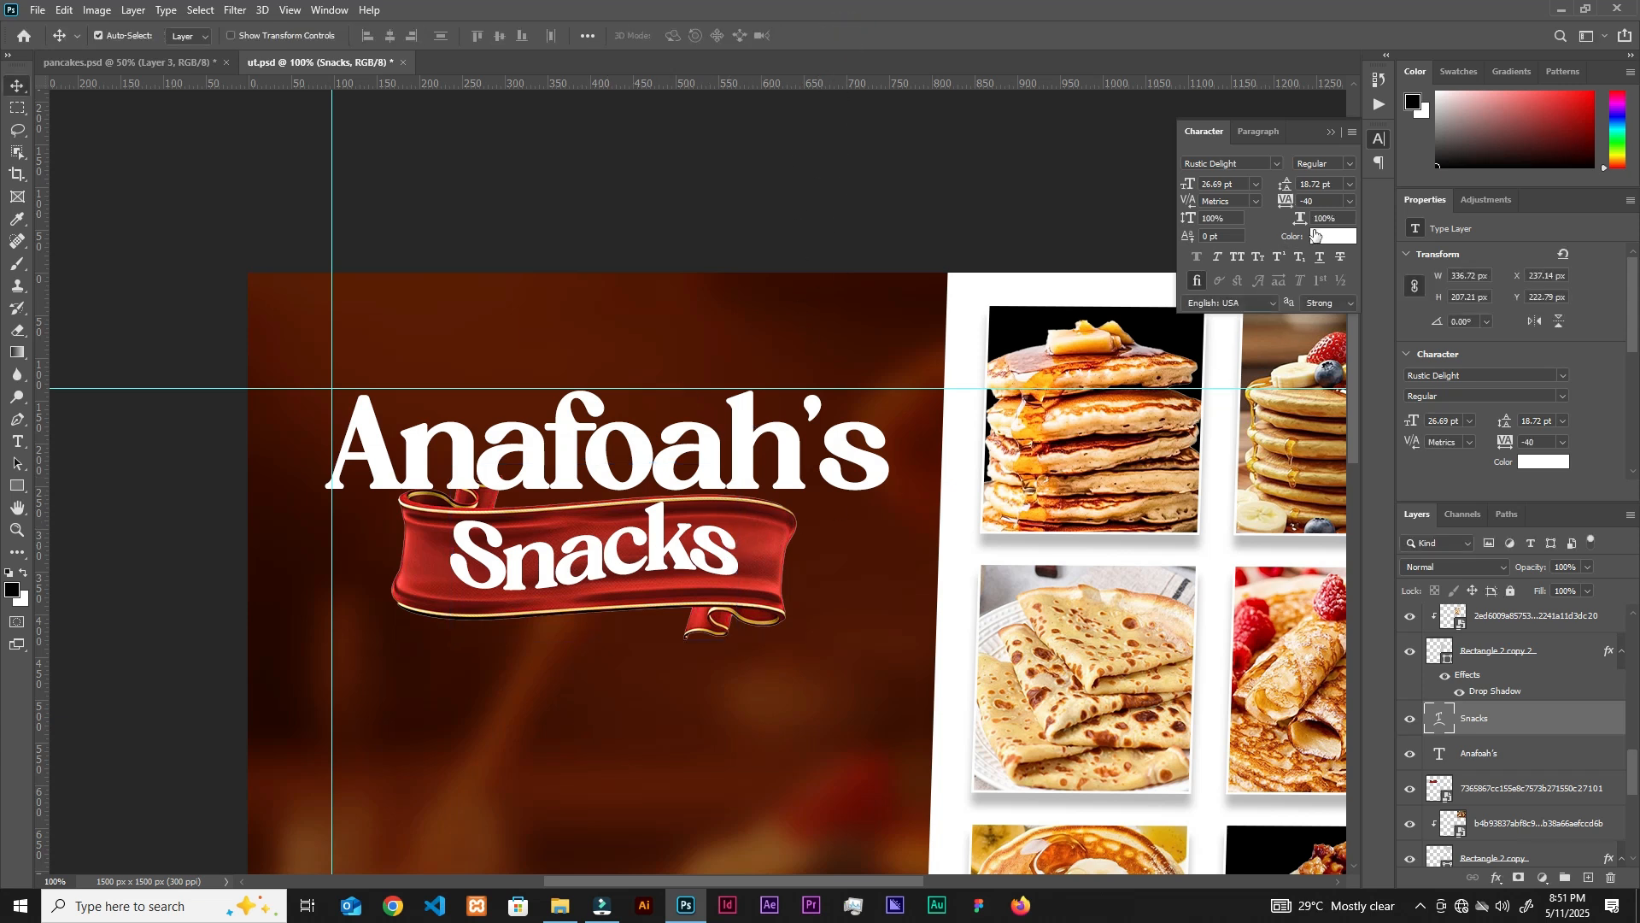
Set the Snacks text's tracking to 60.
drag(1286, 203, 1288, 203)
key(Down)
key(Down)
key(Down)
key(Down)
key(Down)
key(Down)
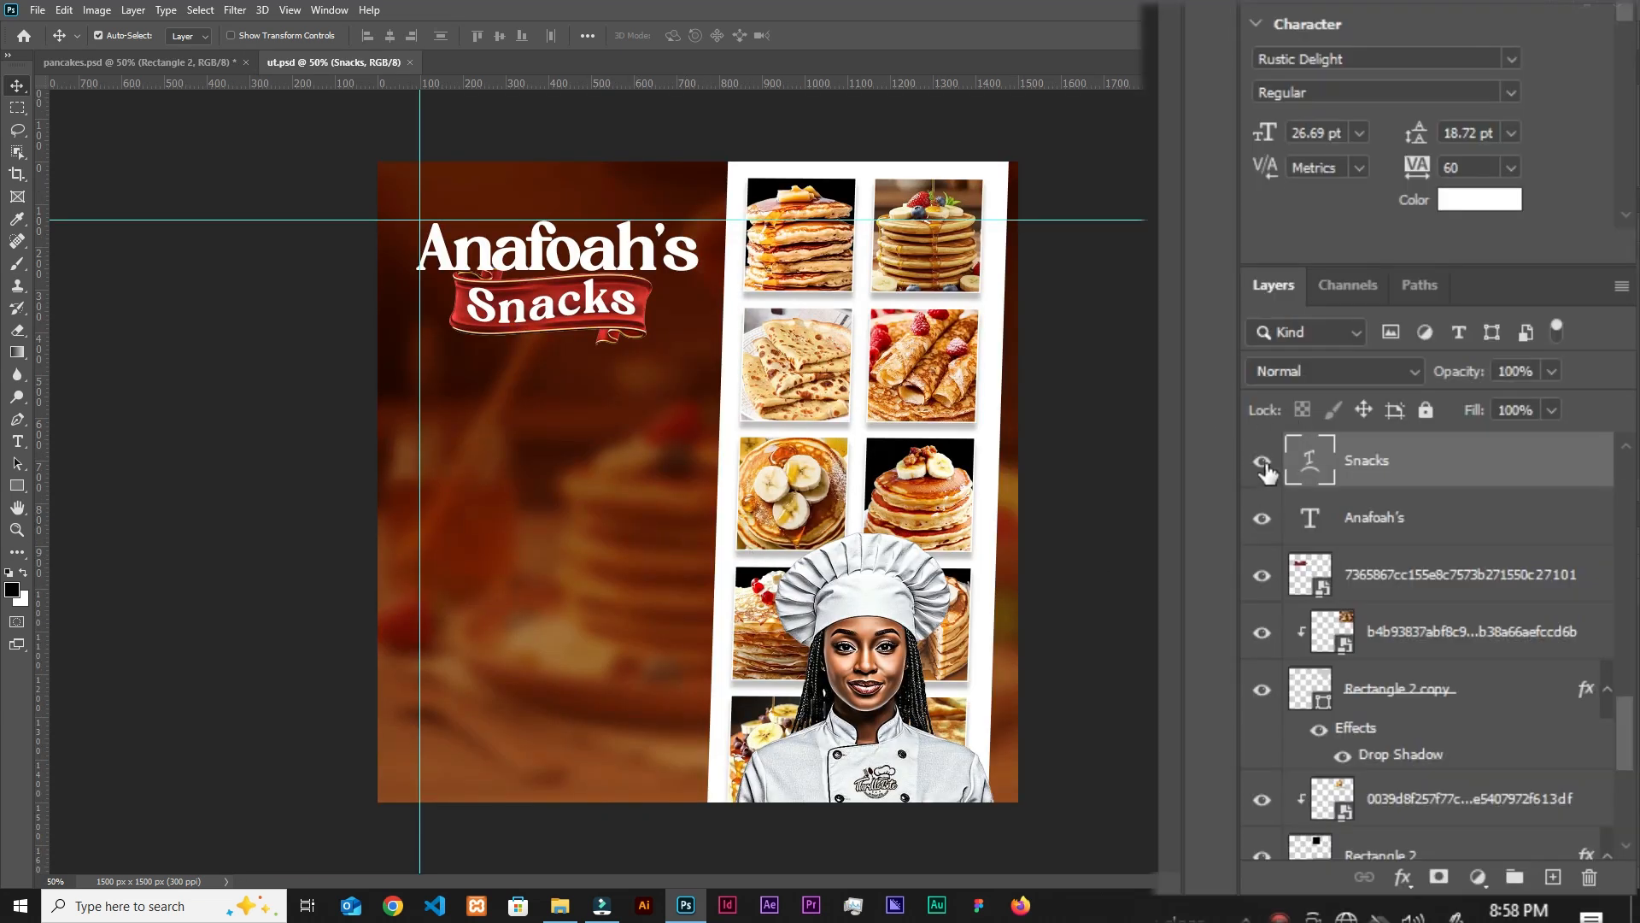
Hide and show the Snacks, Anafoah's and ribbon layers one by one to check which title element each holds.
click(1264, 462)
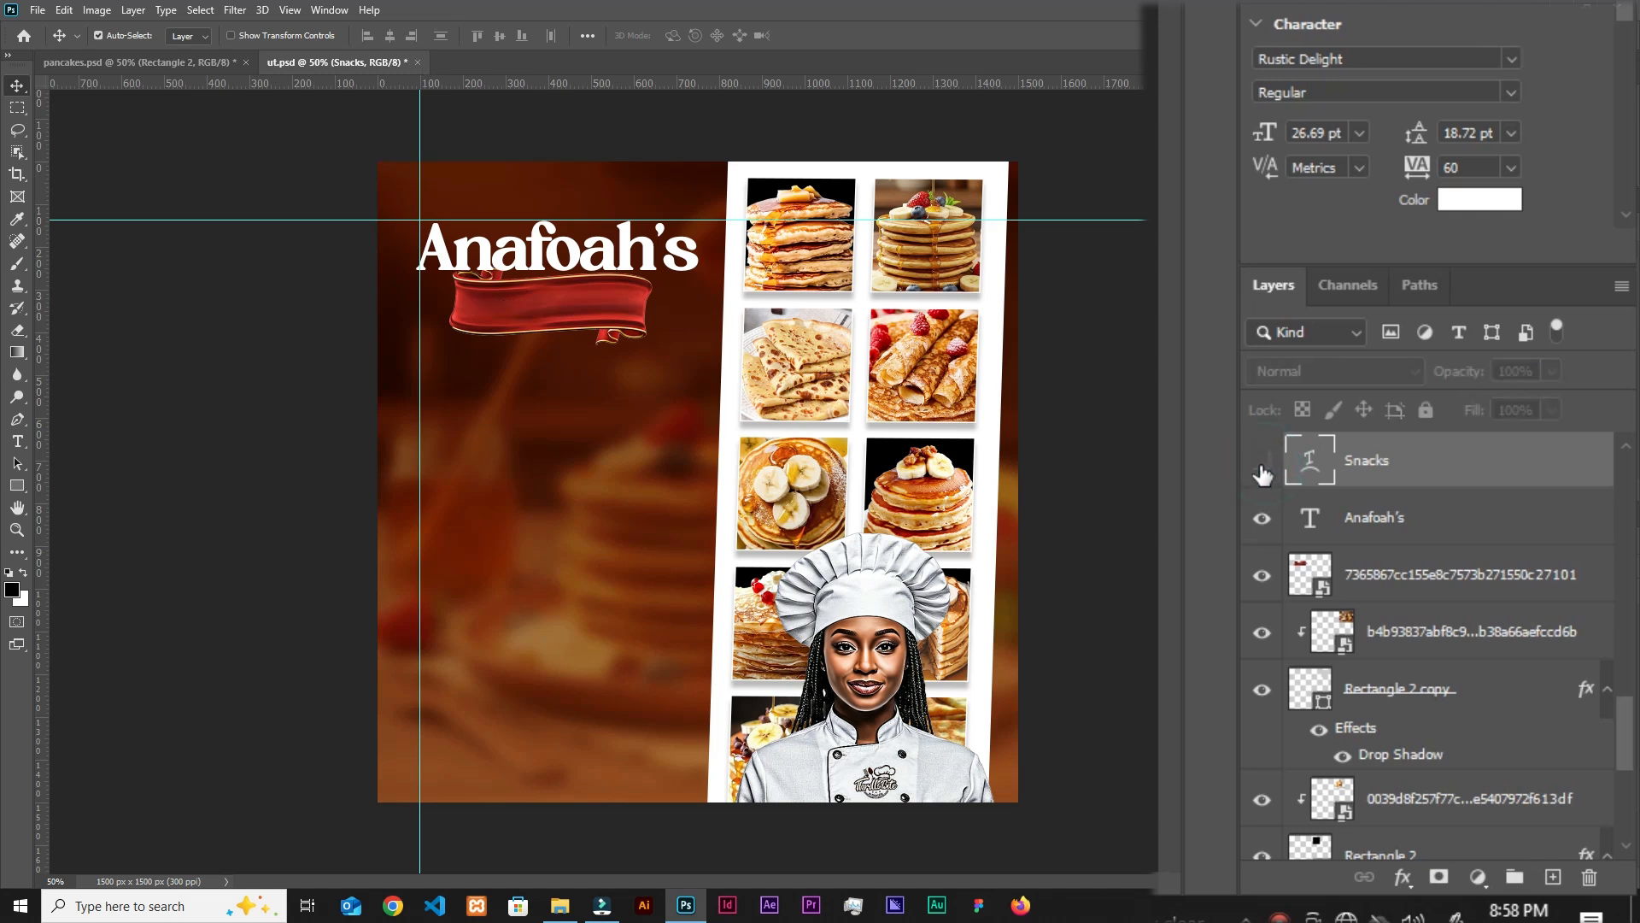
click(1263, 518)
click(1264, 518)
click(1264, 517)
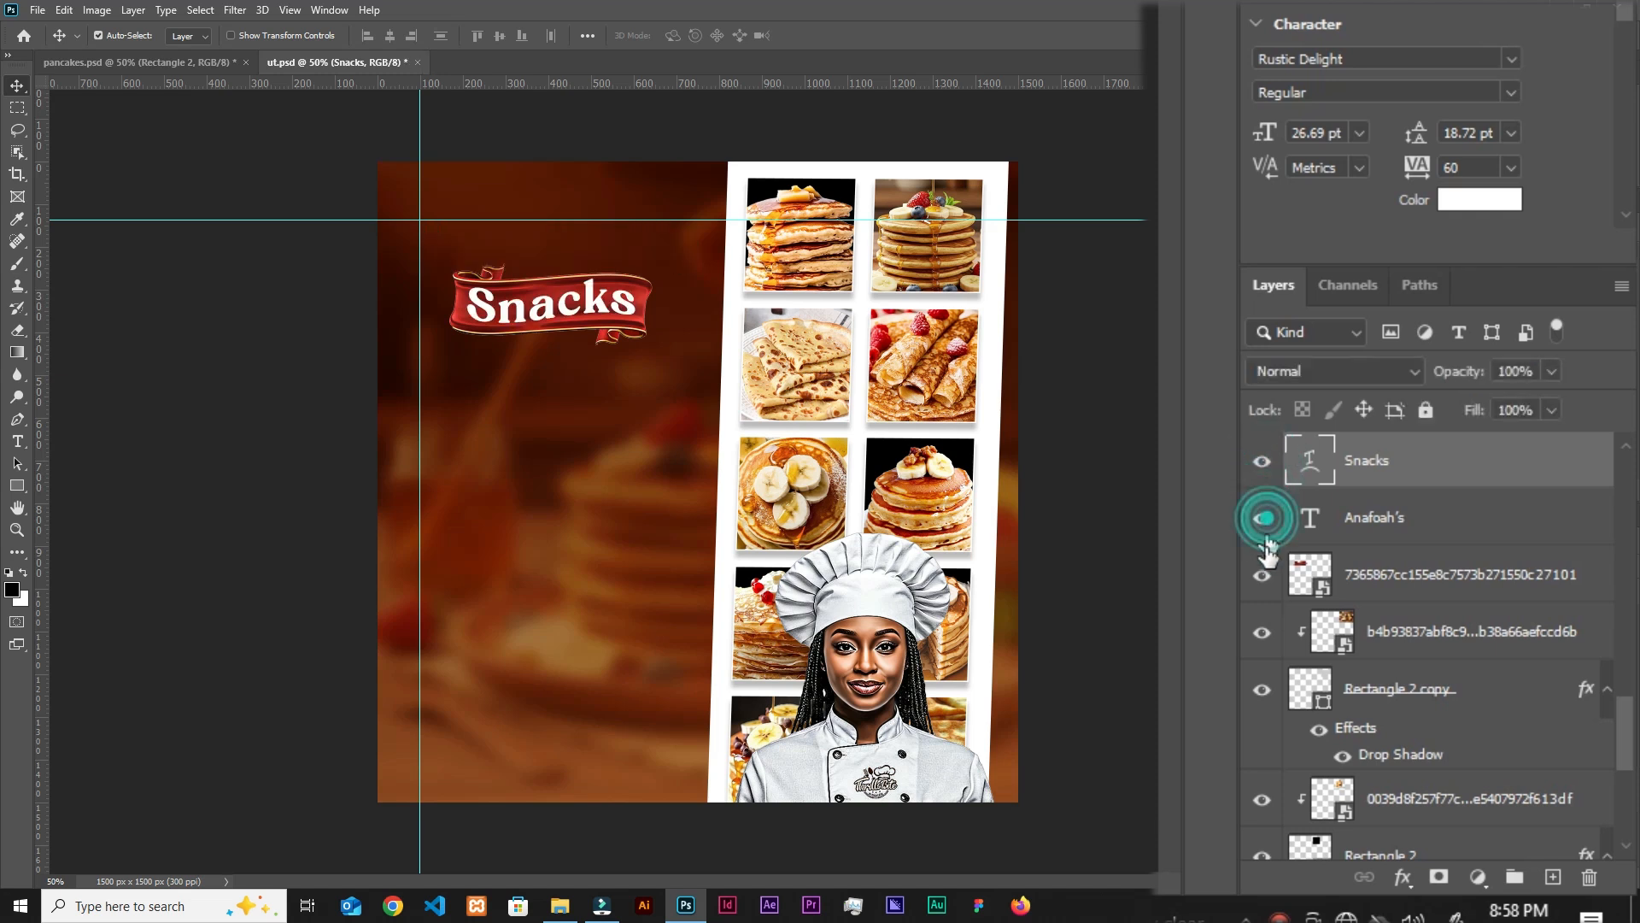
click(1263, 536)
click(1263, 571)
click(1263, 571)
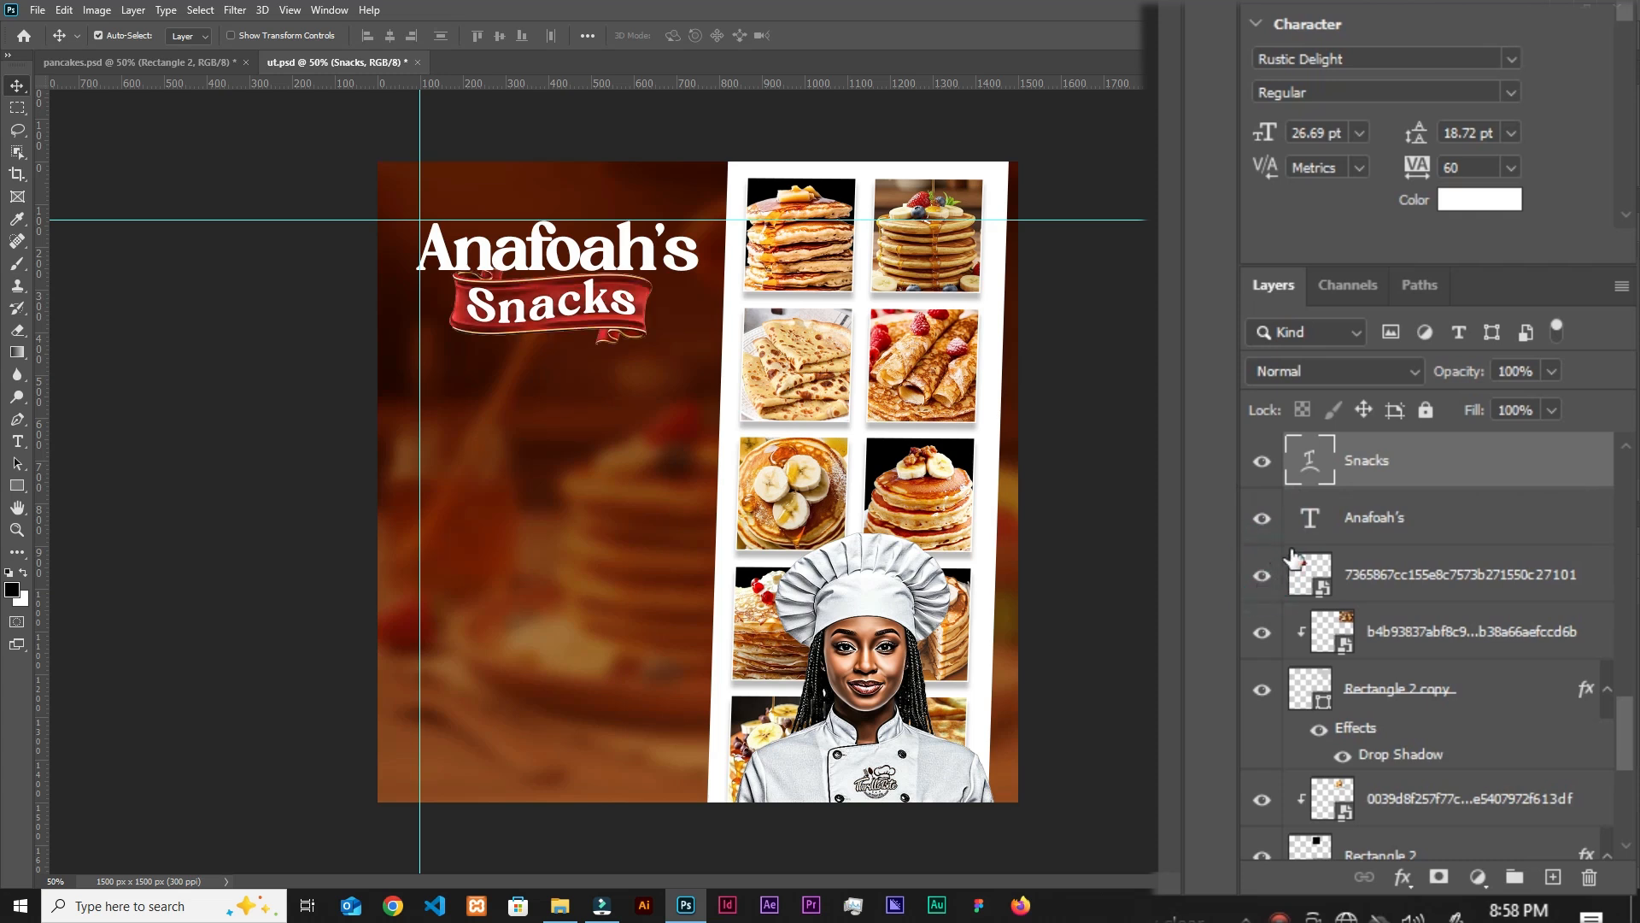
Move the Snacks, Anafoah's and ribbon layers together to the top of the layer stack, then select only the Snacks layer.
shift+click(1412, 579)
drag(1622, 715, 1469, 436)
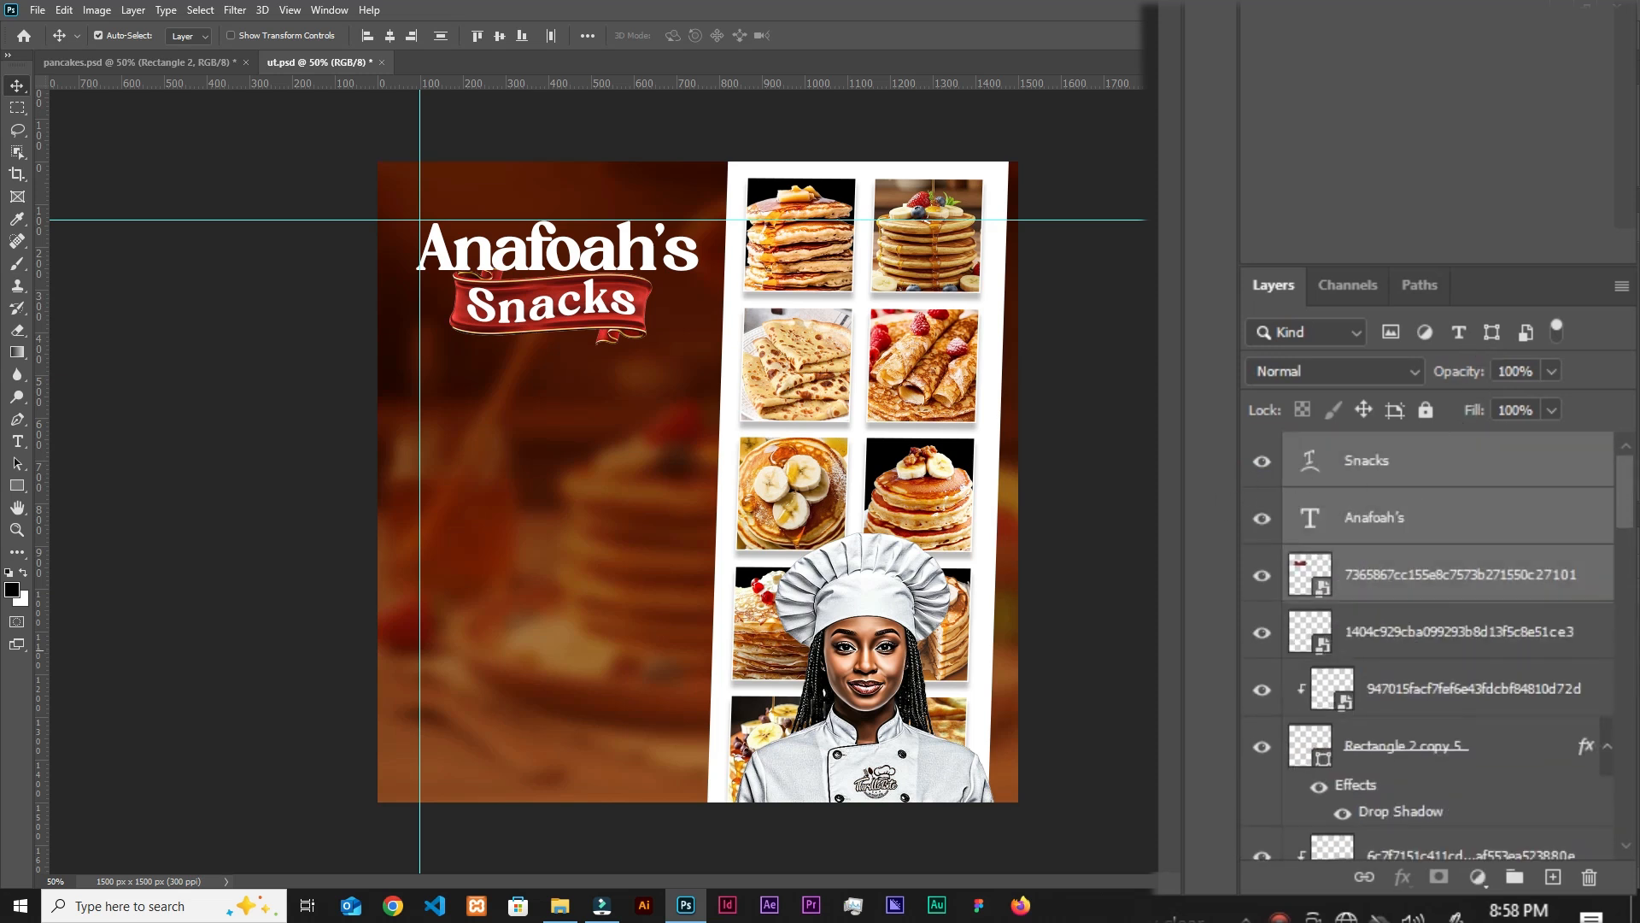
click(1487, 474)
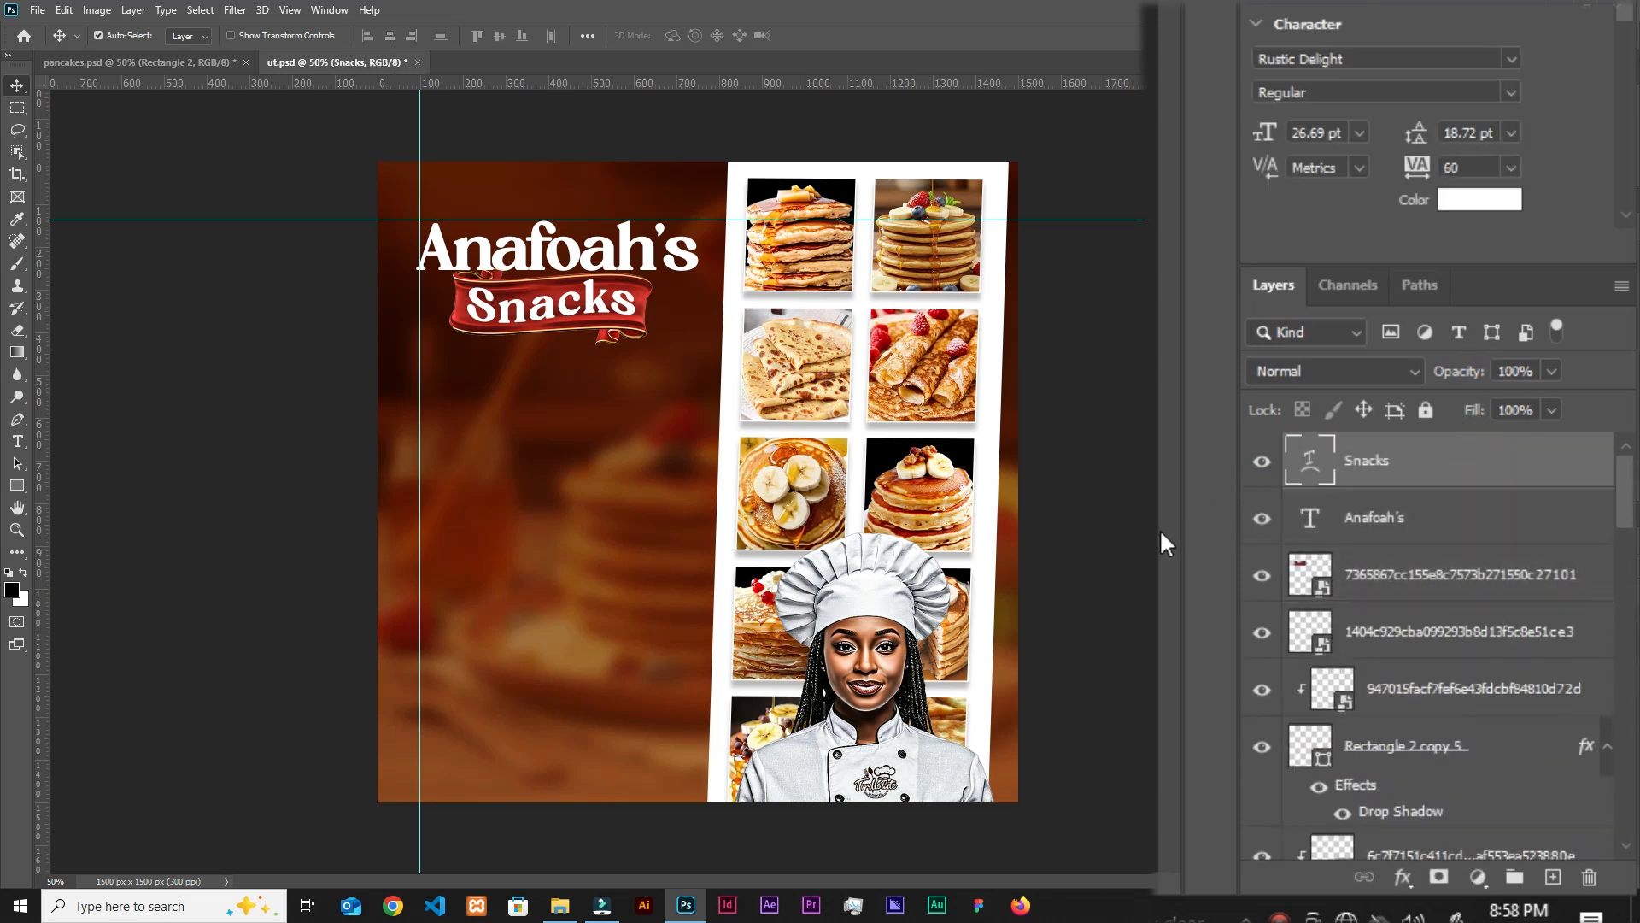
Create a 553.21 × 477.3 px rectangle and place it below the ribbon title with its edge on the vertical margin guide.
click(17, 485)
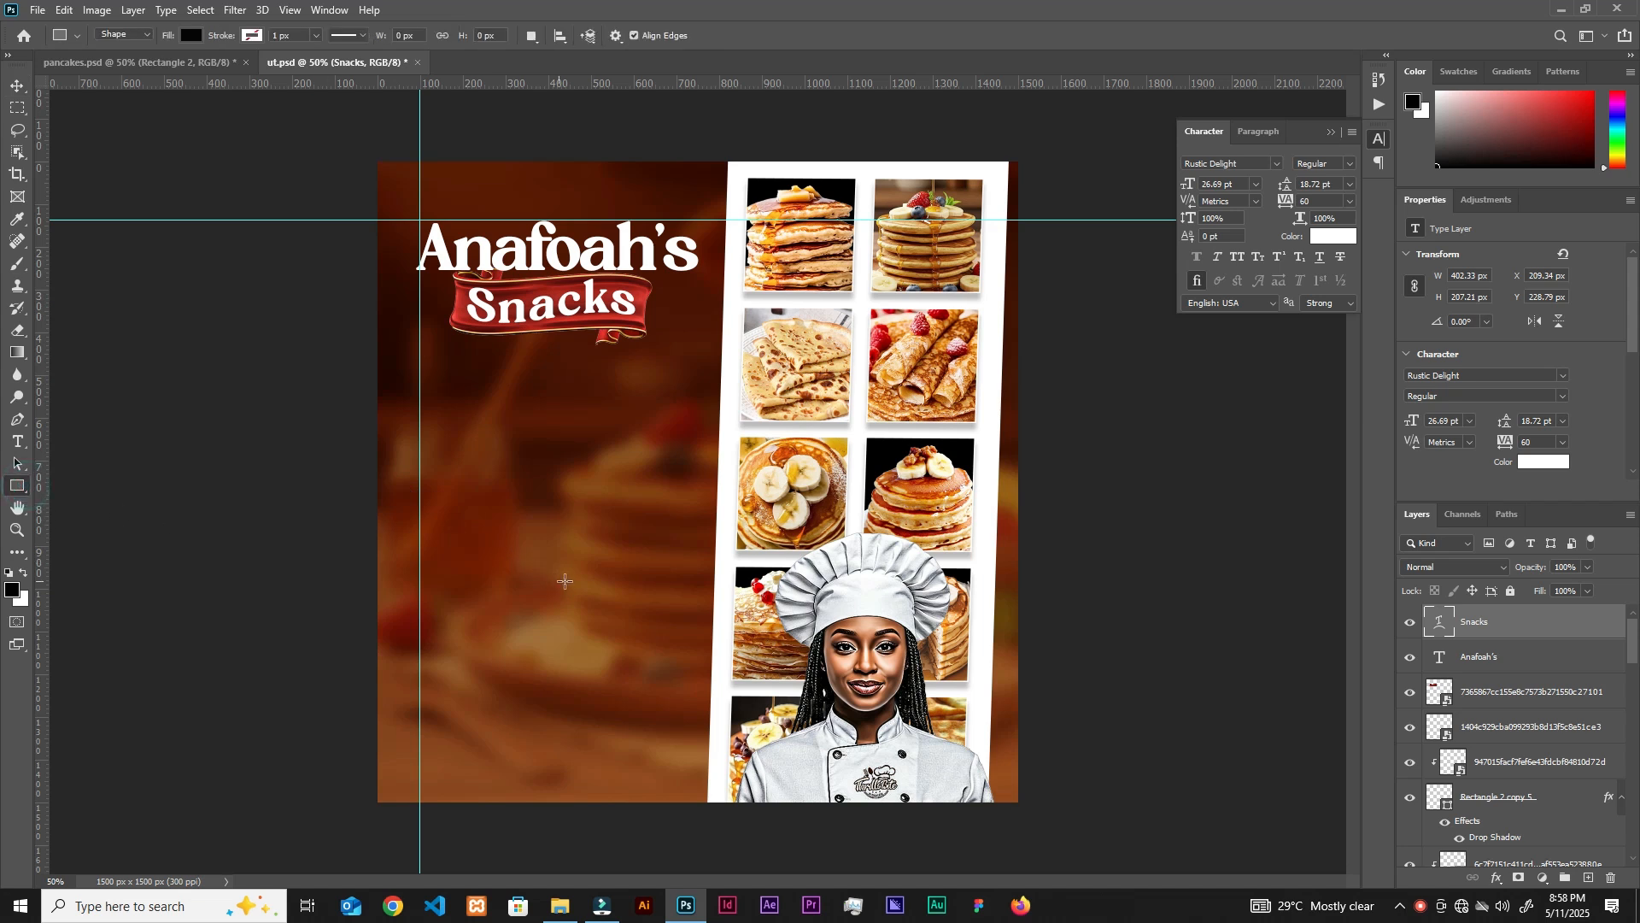
click(614, 534)
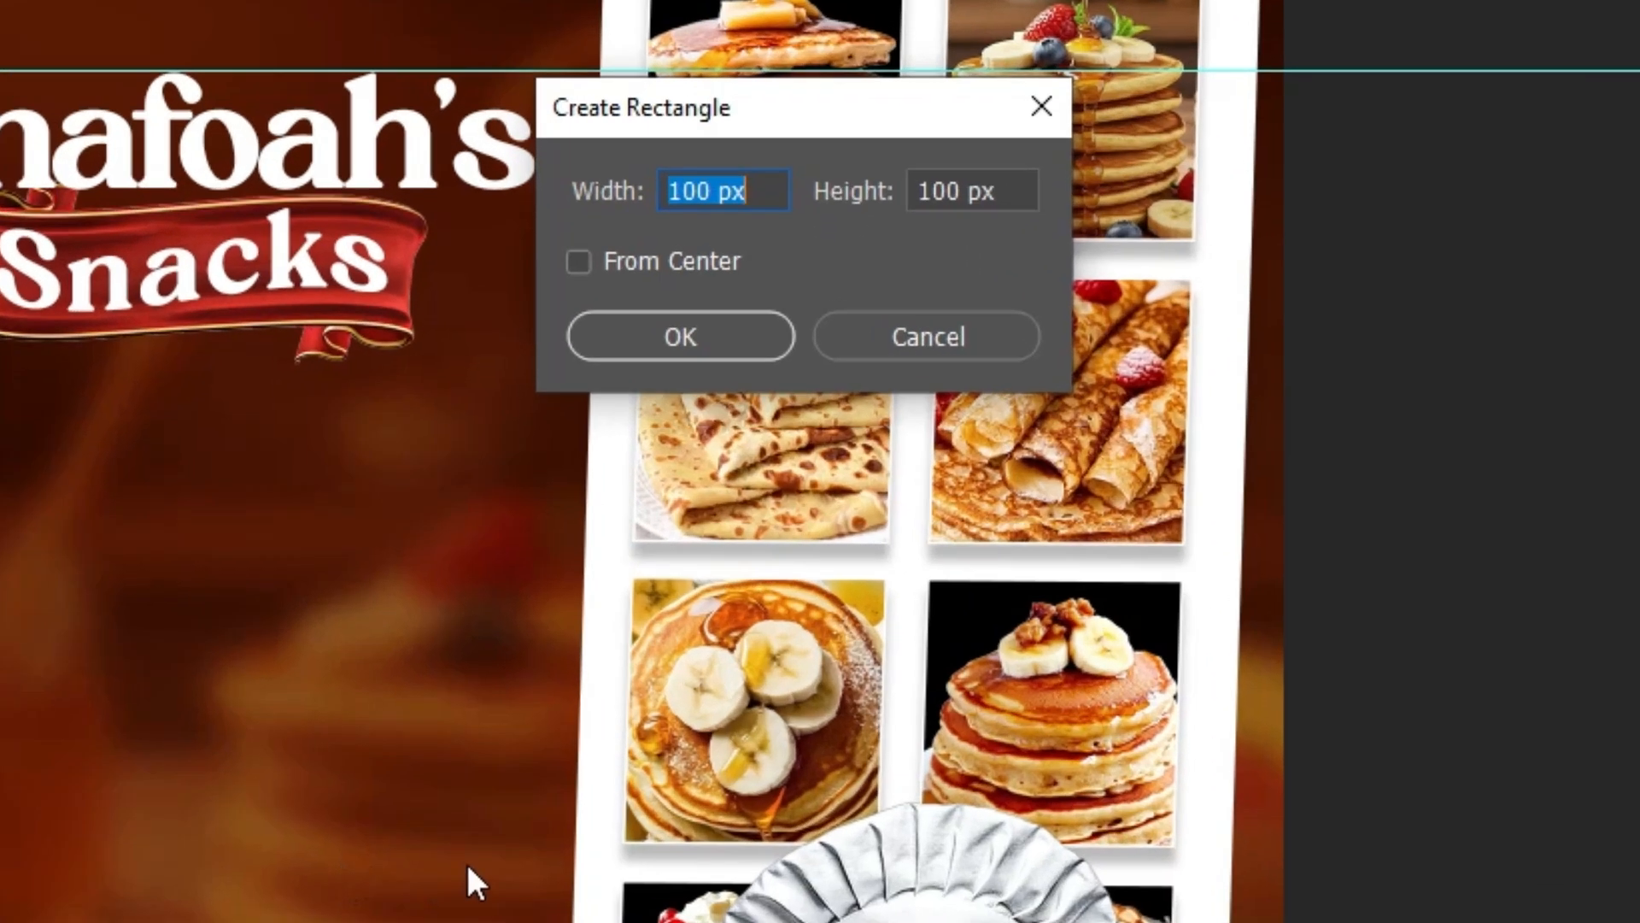
text(553.21 px)
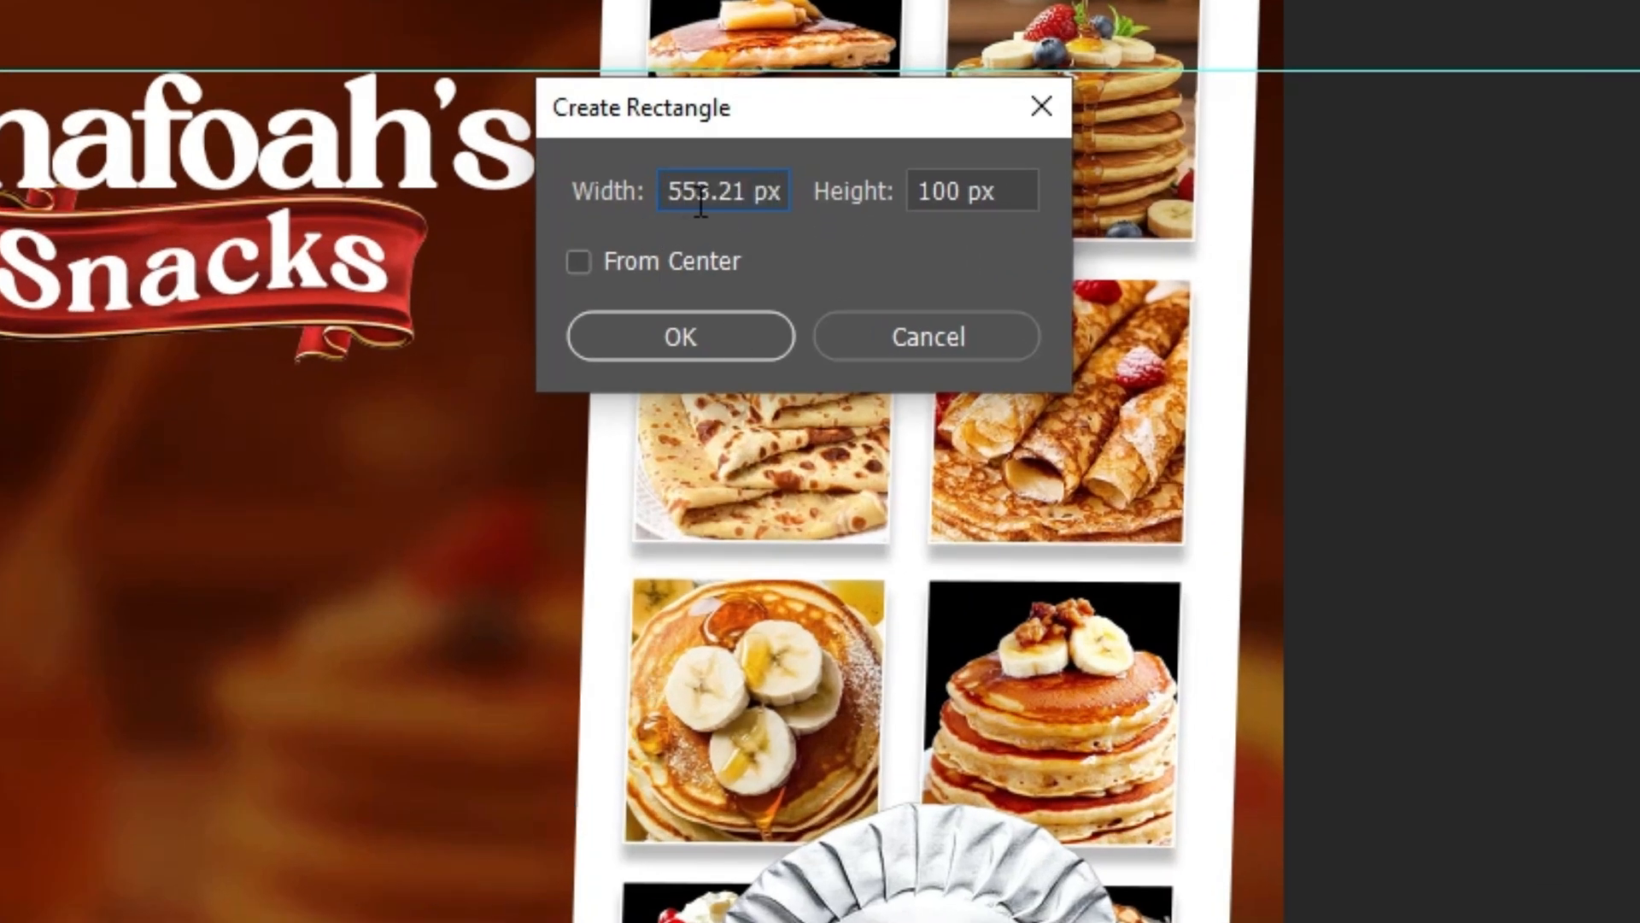
key(Tab)
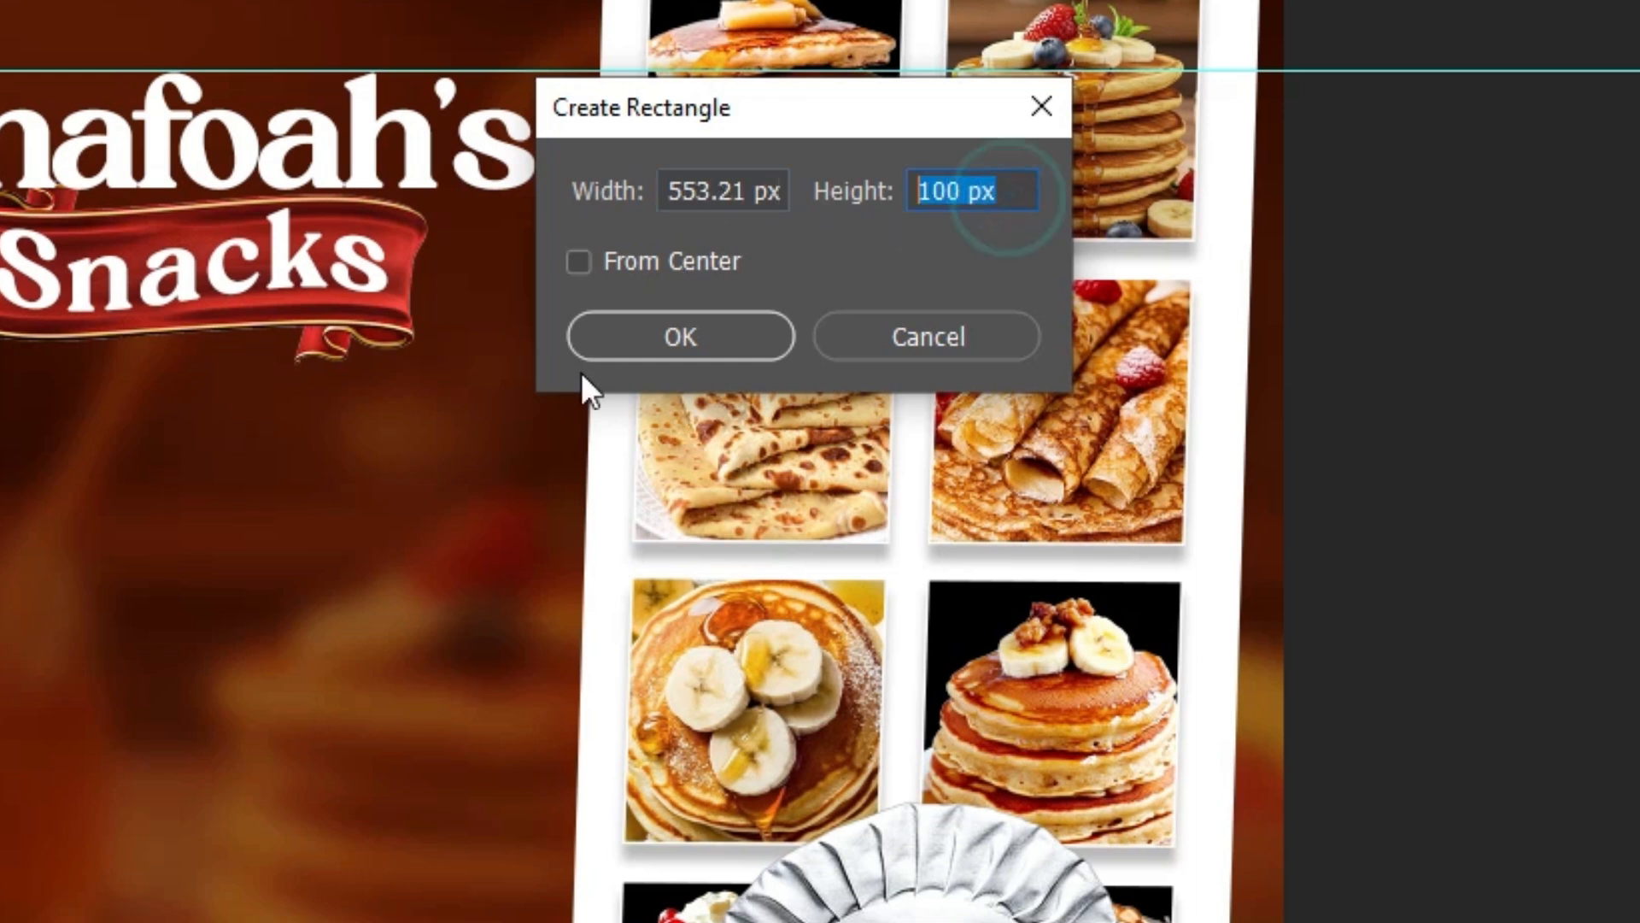
text(477.3)
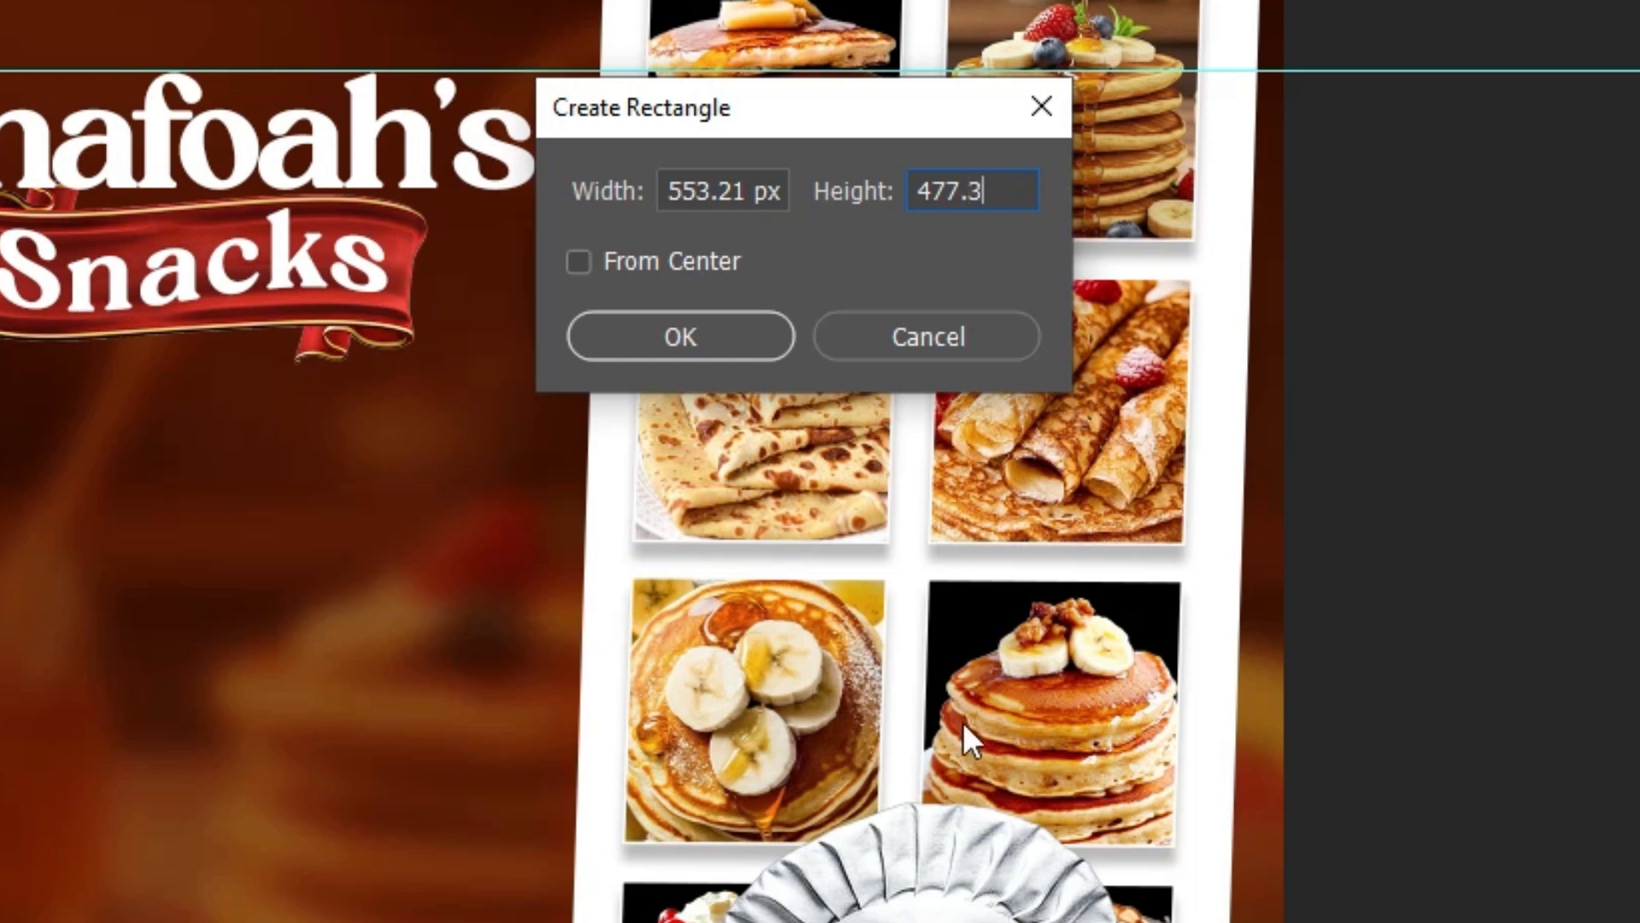
click(707, 350)
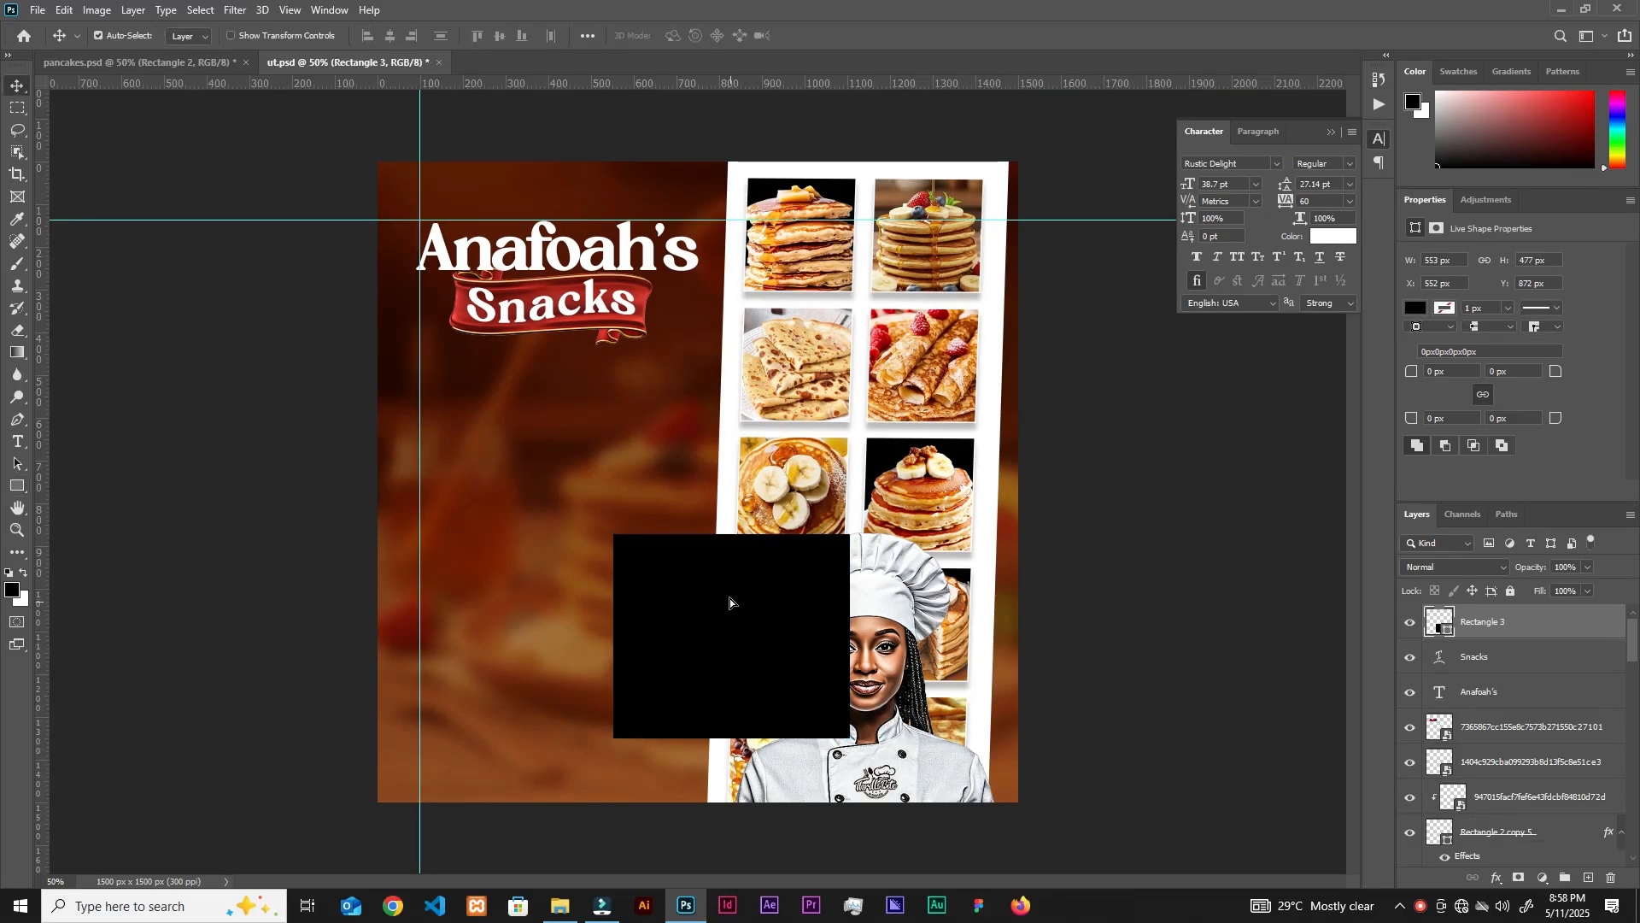
drag(730, 602, 542, 479)
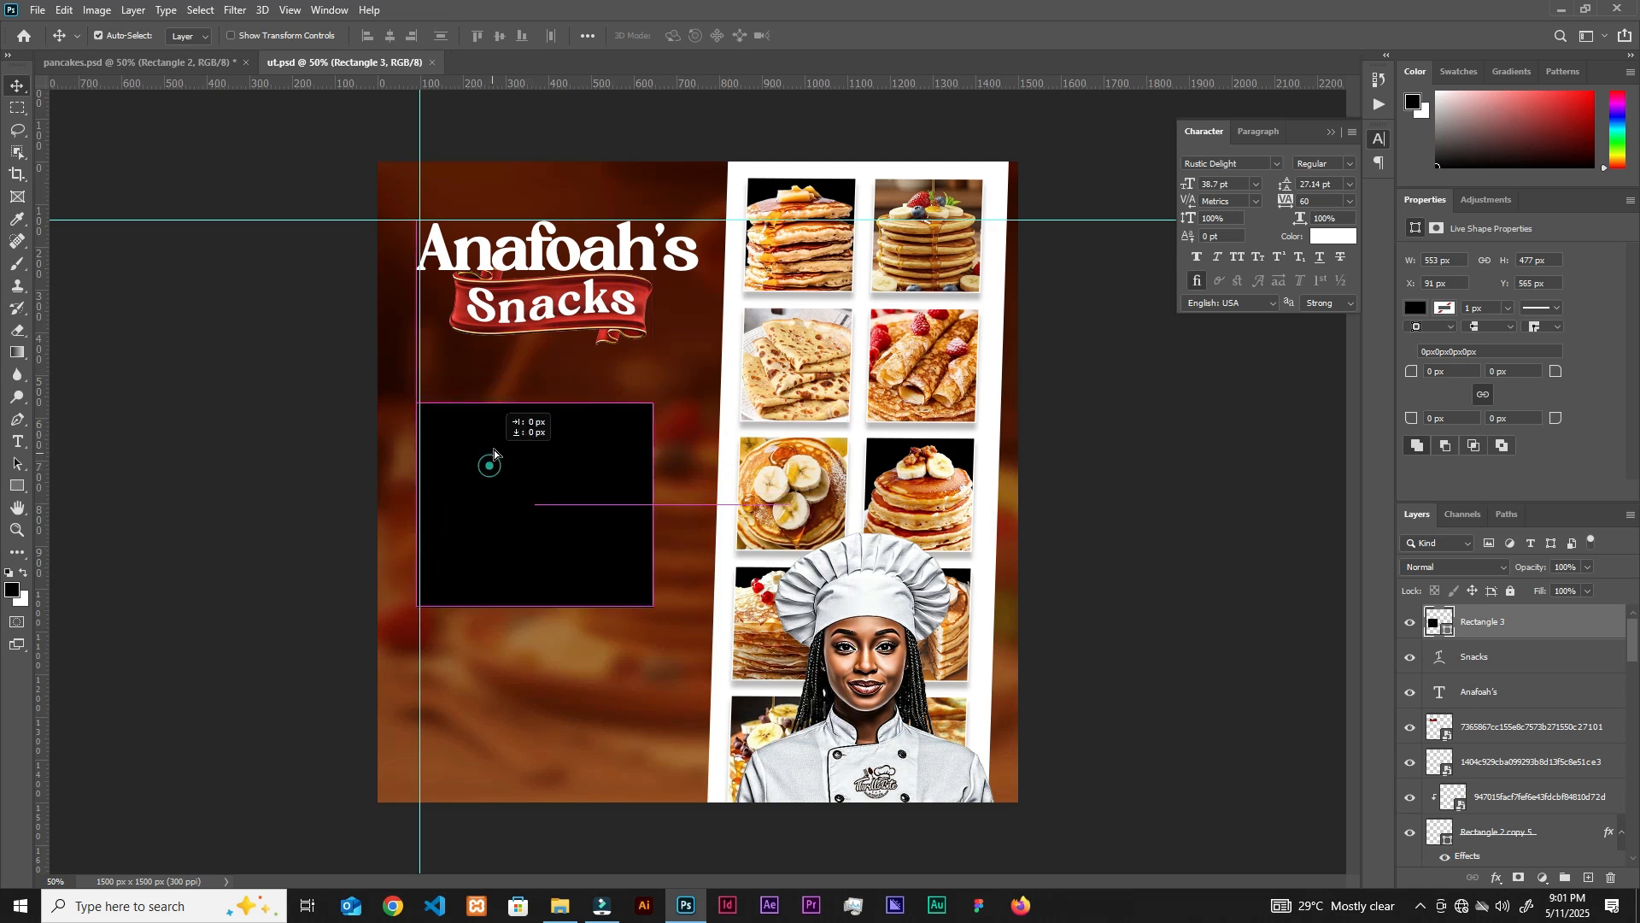
drag(482, 463, 517, 457)
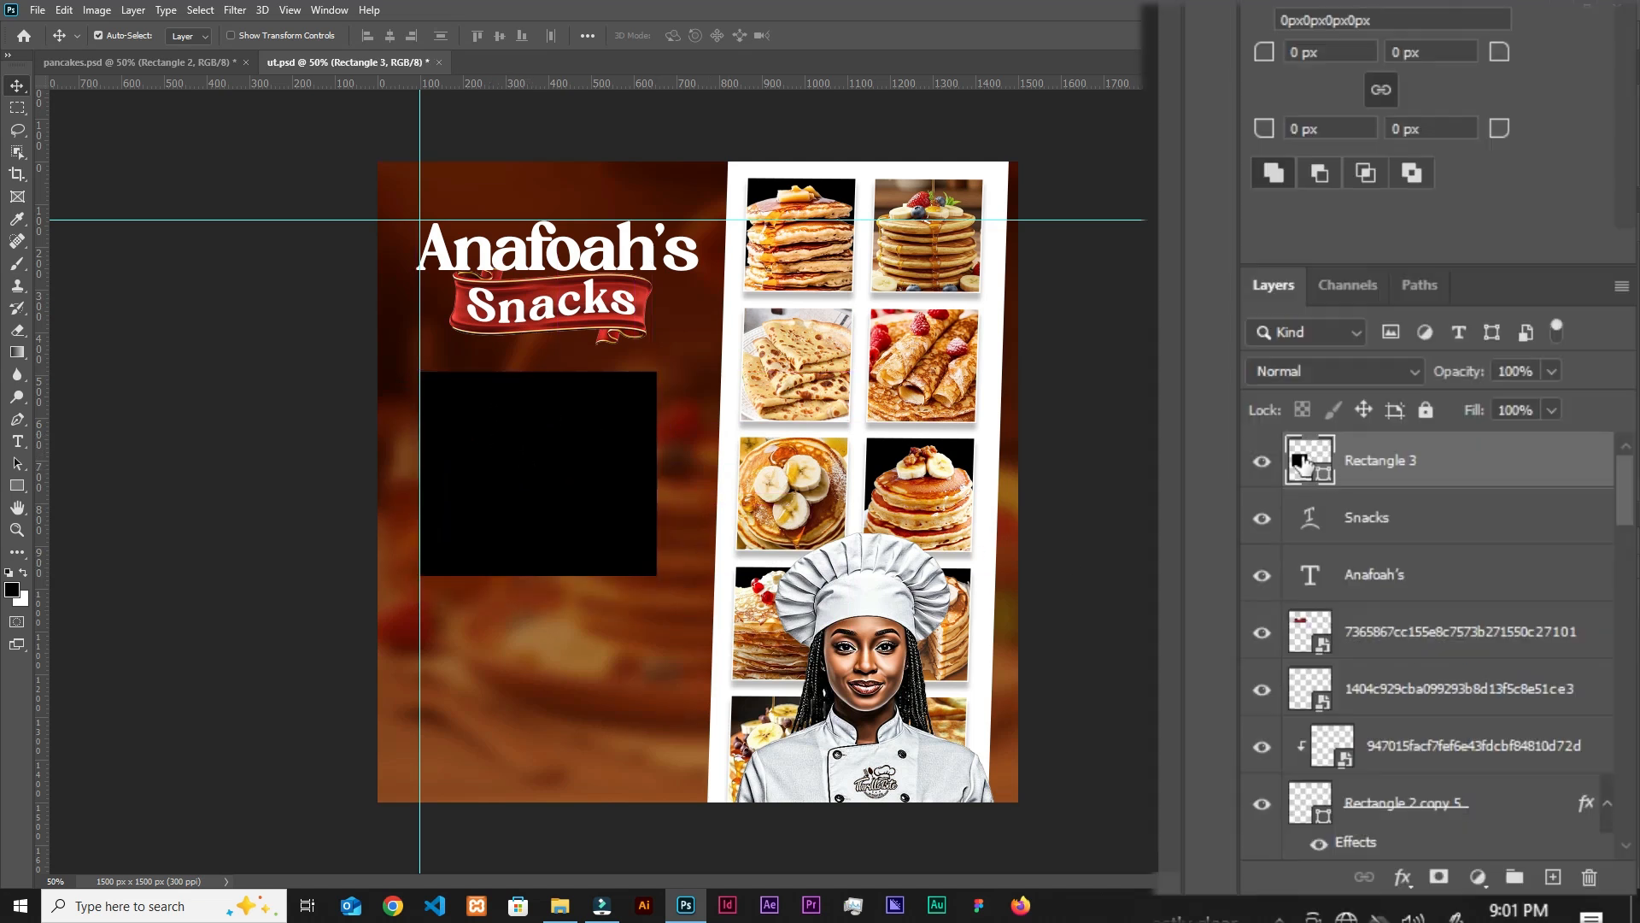
Fill the new rectangle with brown 532413 and round all its corners to 28 px.
double_click(1303, 464)
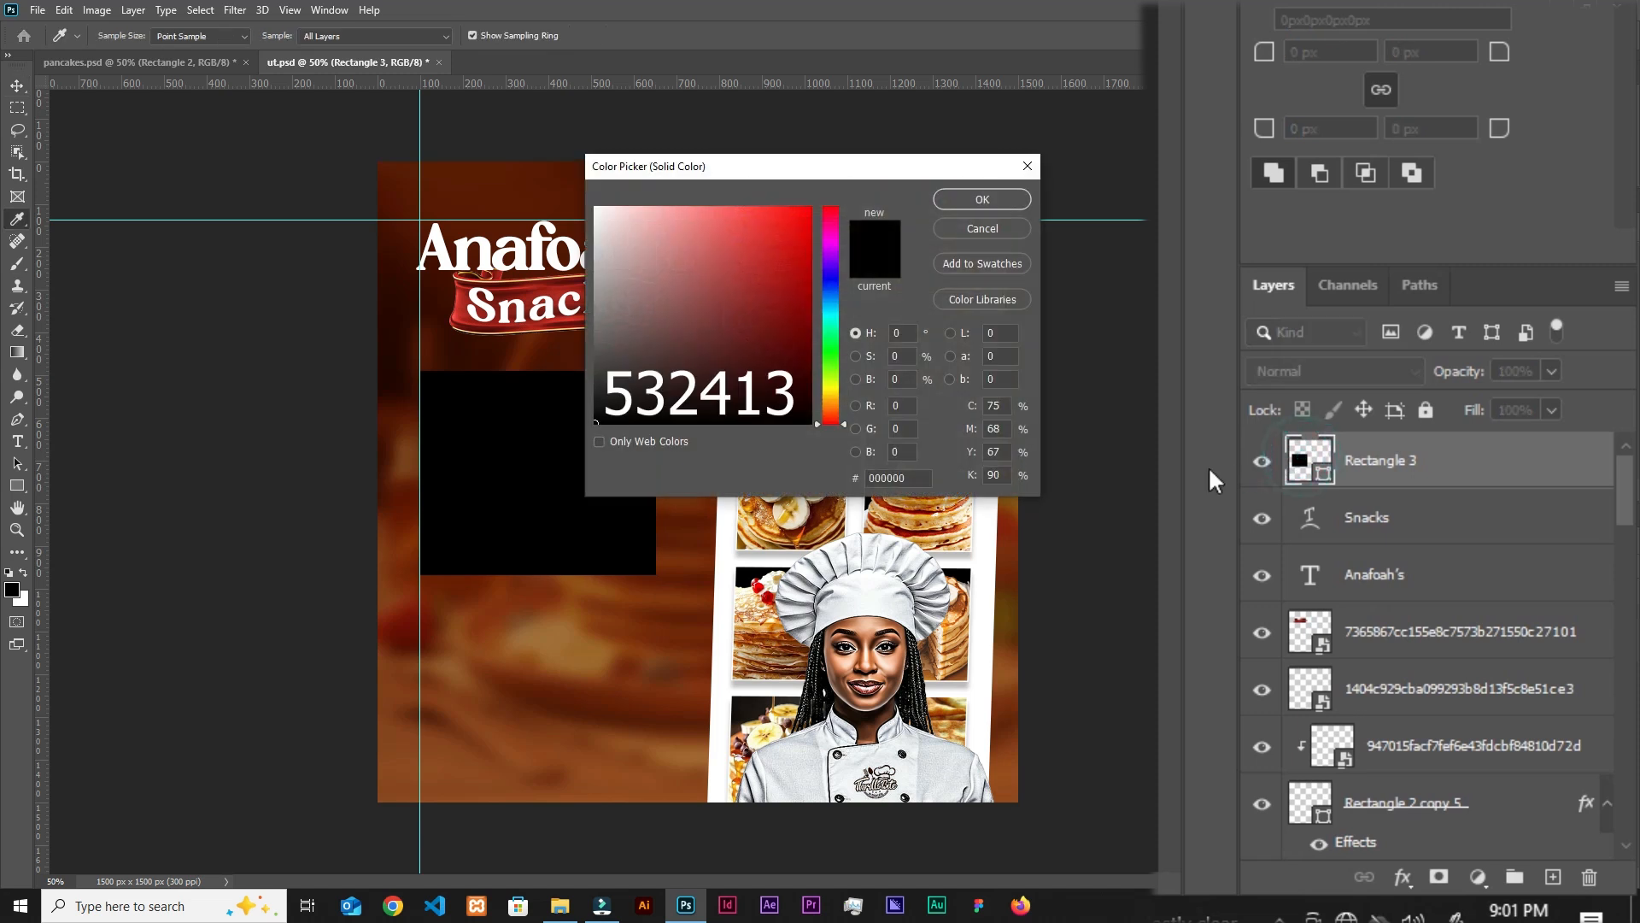
text(532413)
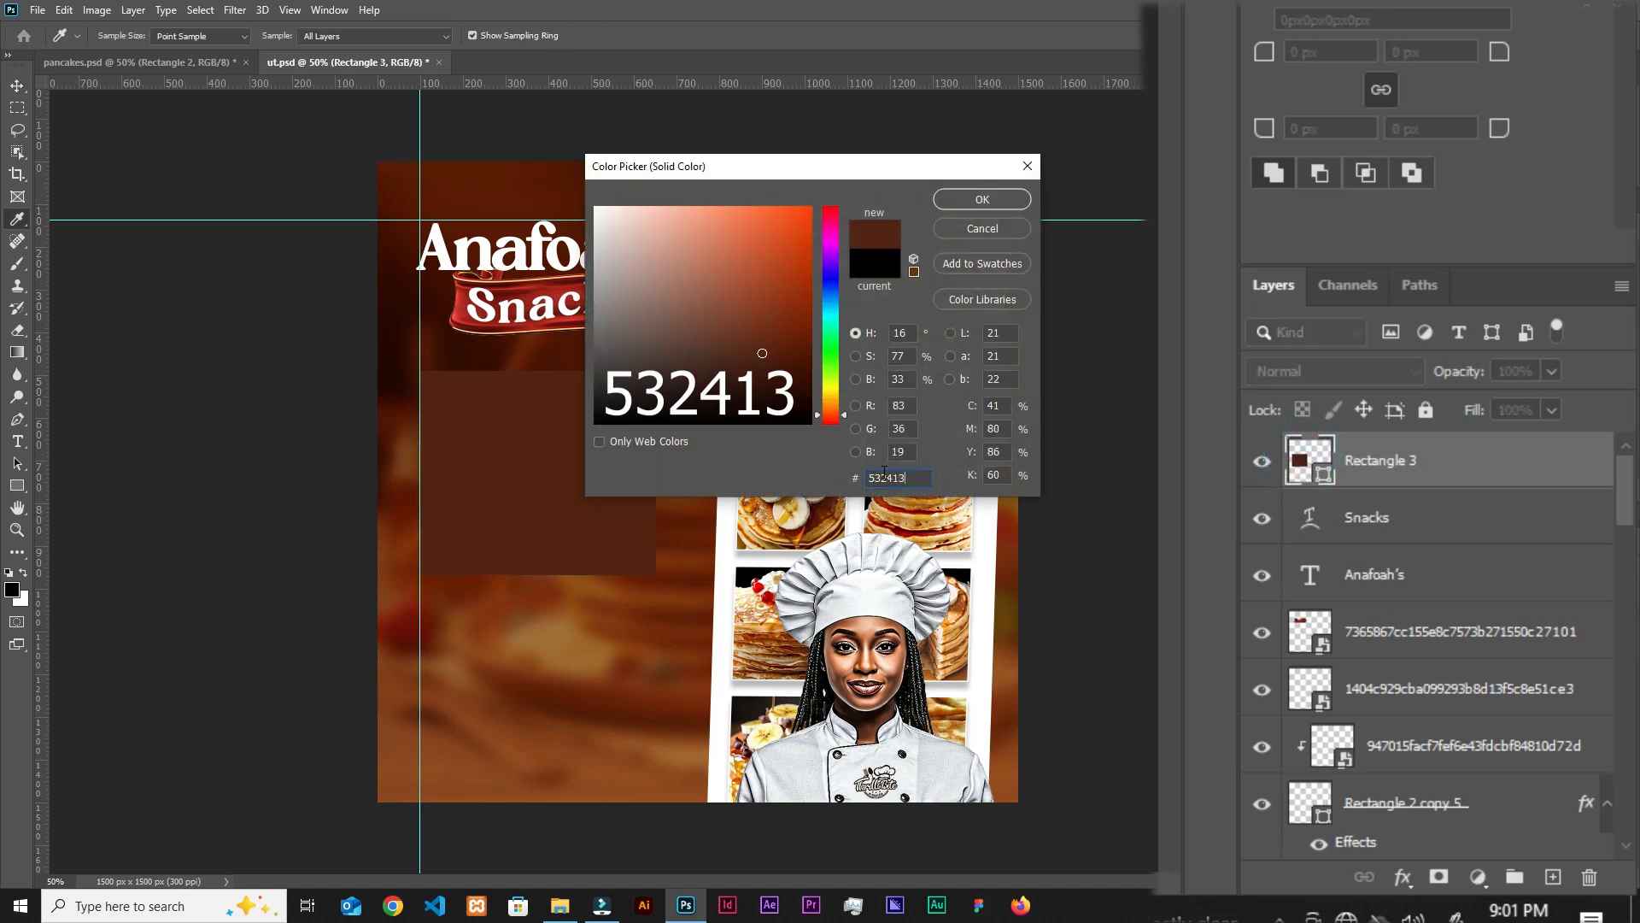
click(974, 199)
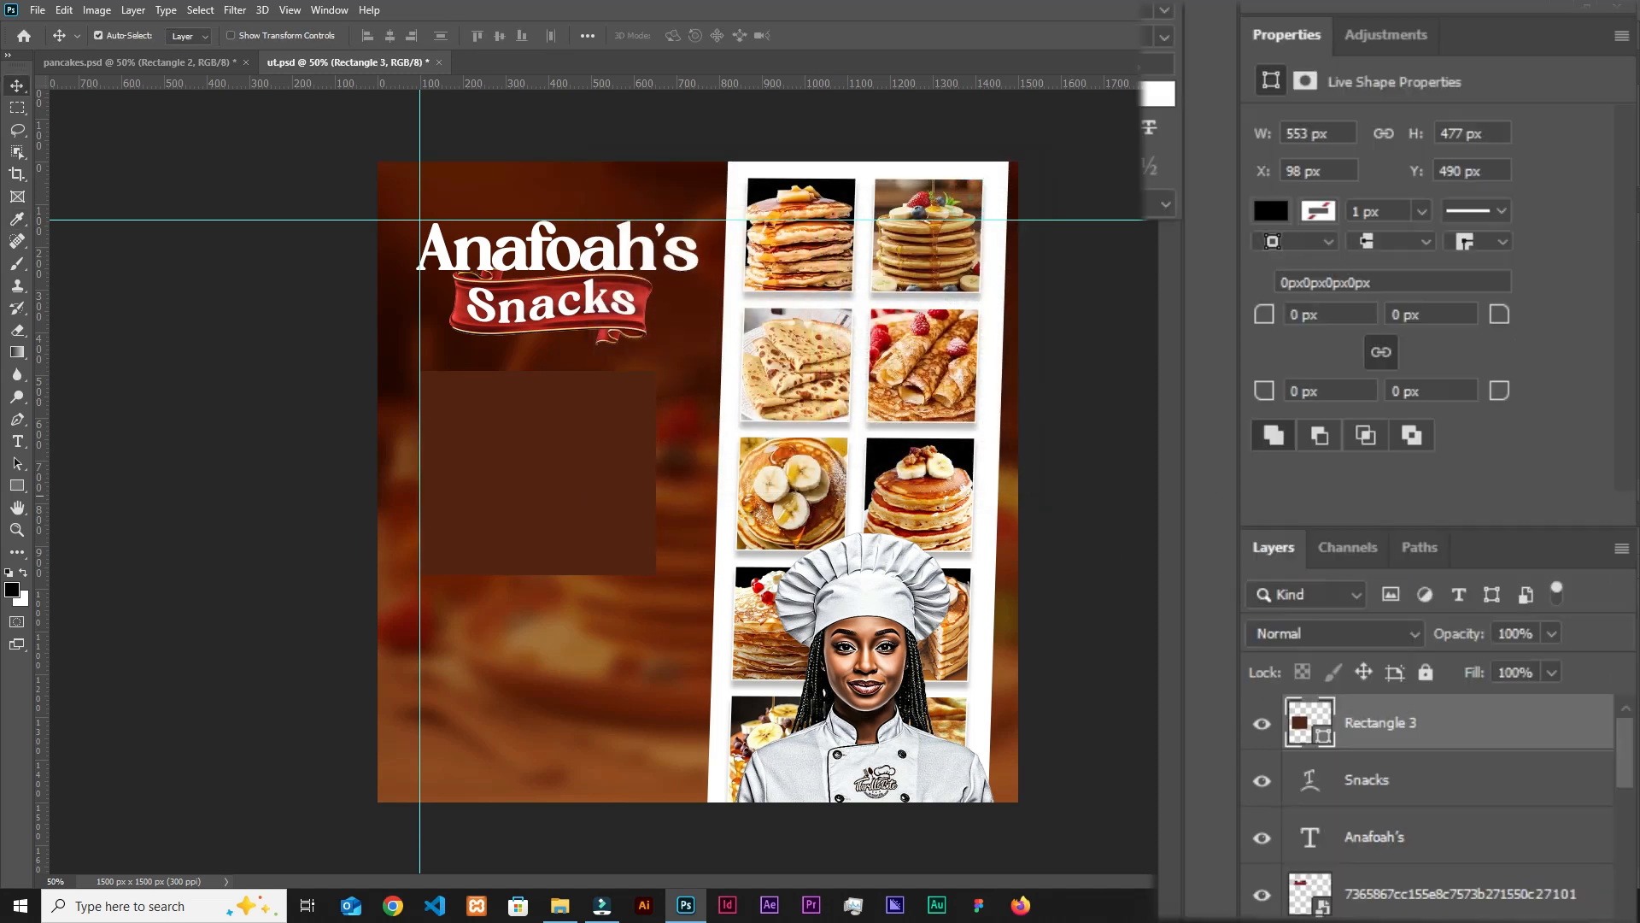
click(1348, 316)
key(Return)
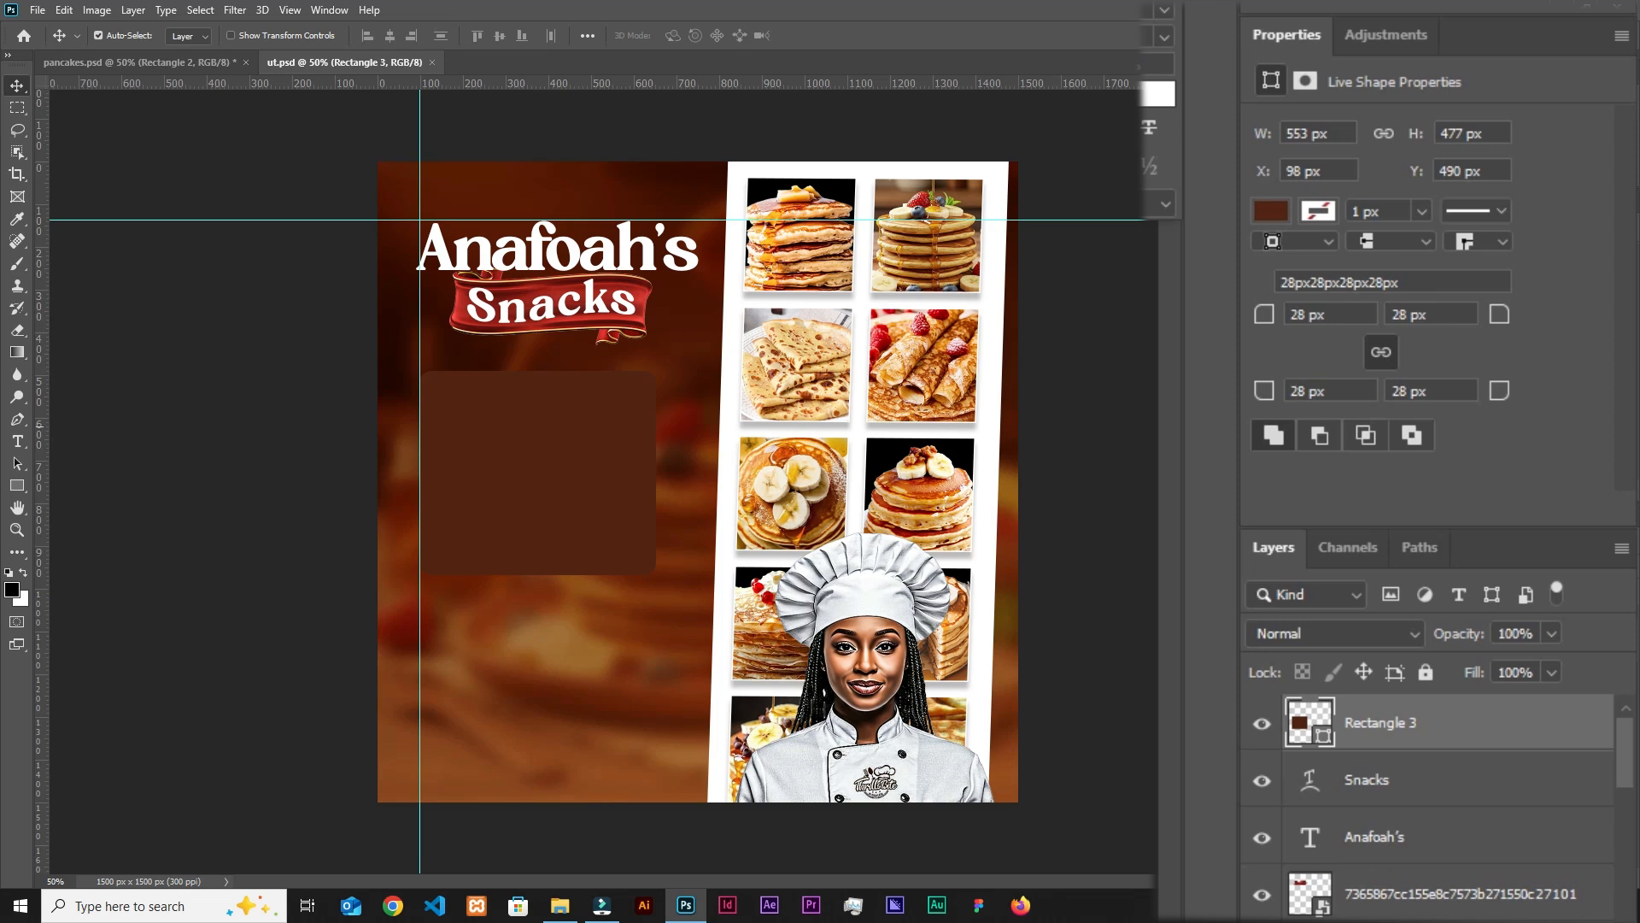
Give the brown rounded rectangle a 4 px stroke in color dca264.
click(1318, 211)
click(1601, 266)
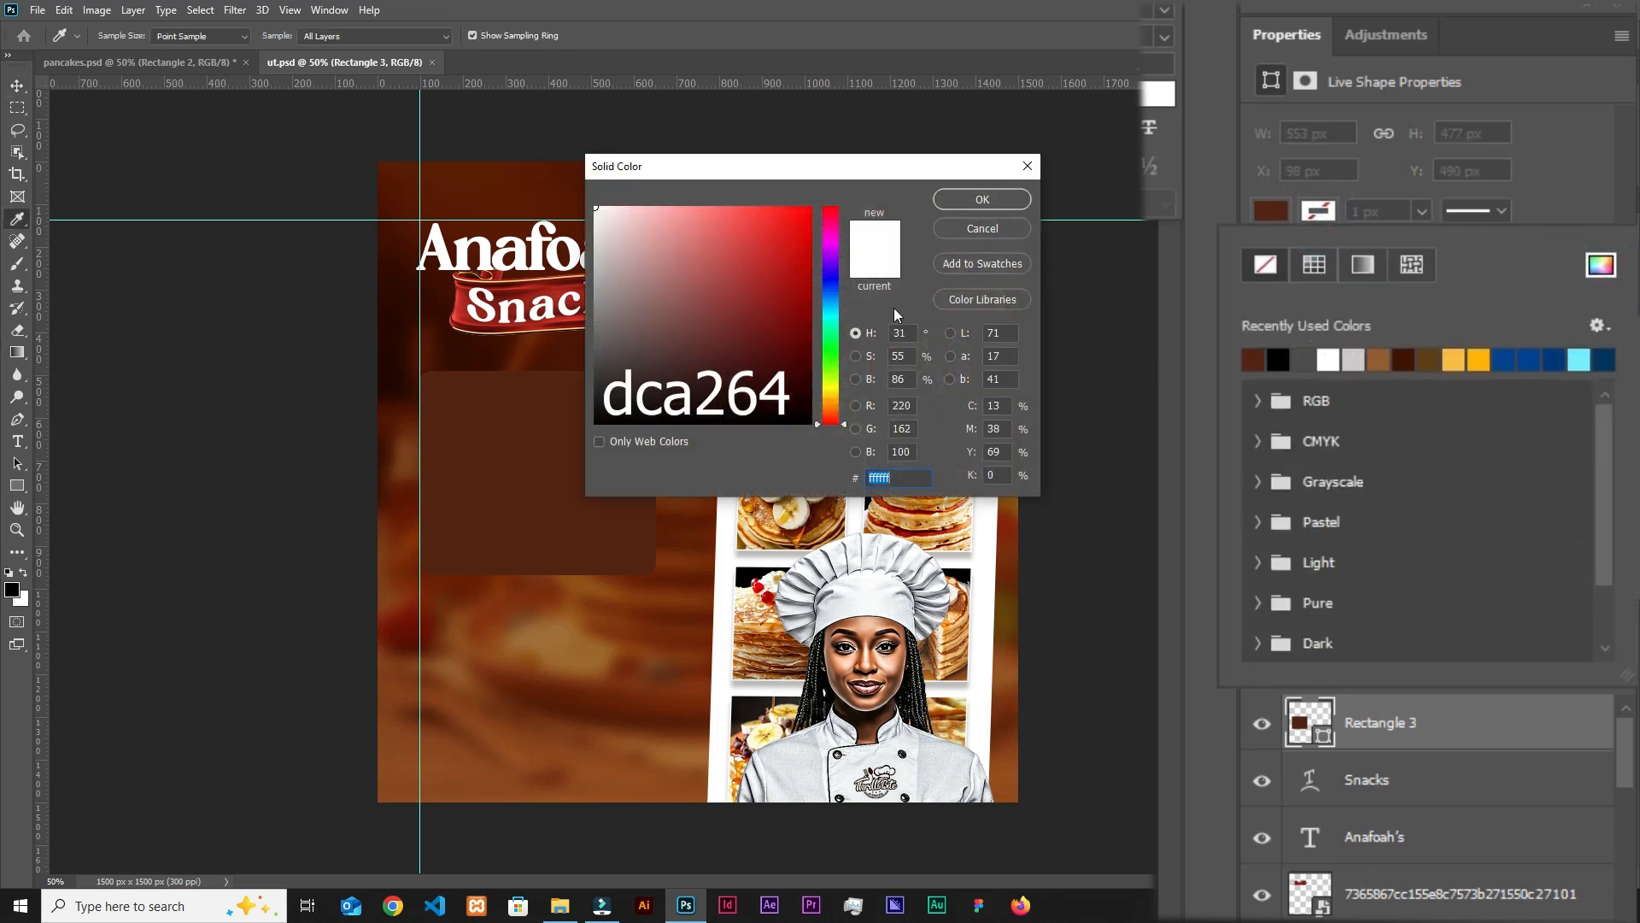
text(dca264)
click(983, 199)
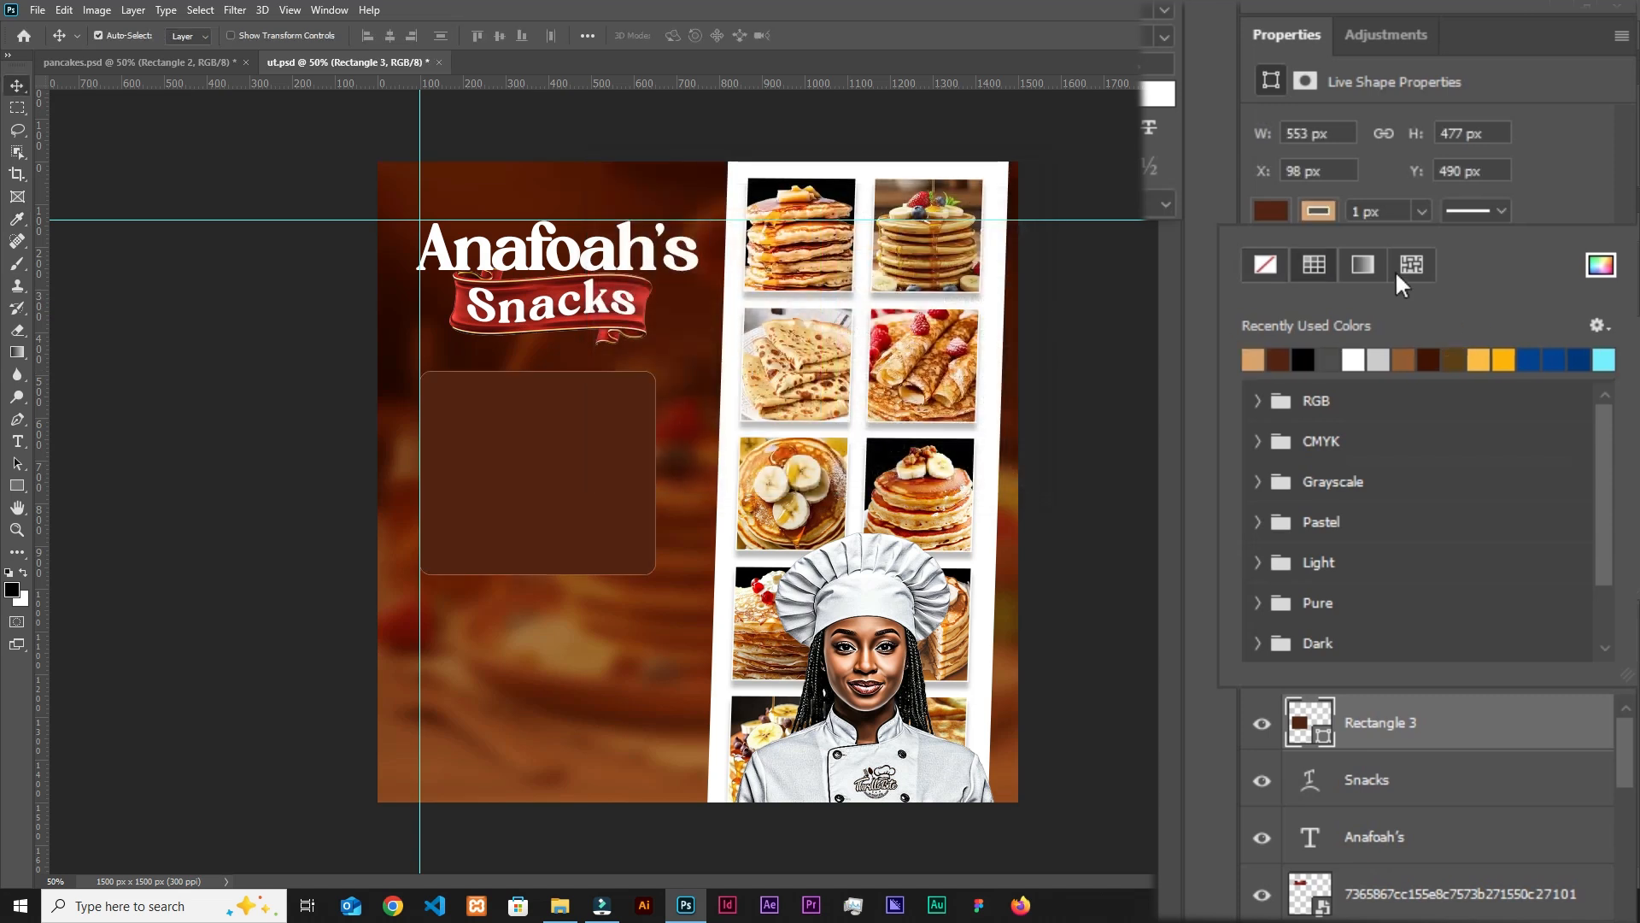
click(1402, 211)
text(4)
key(Return)
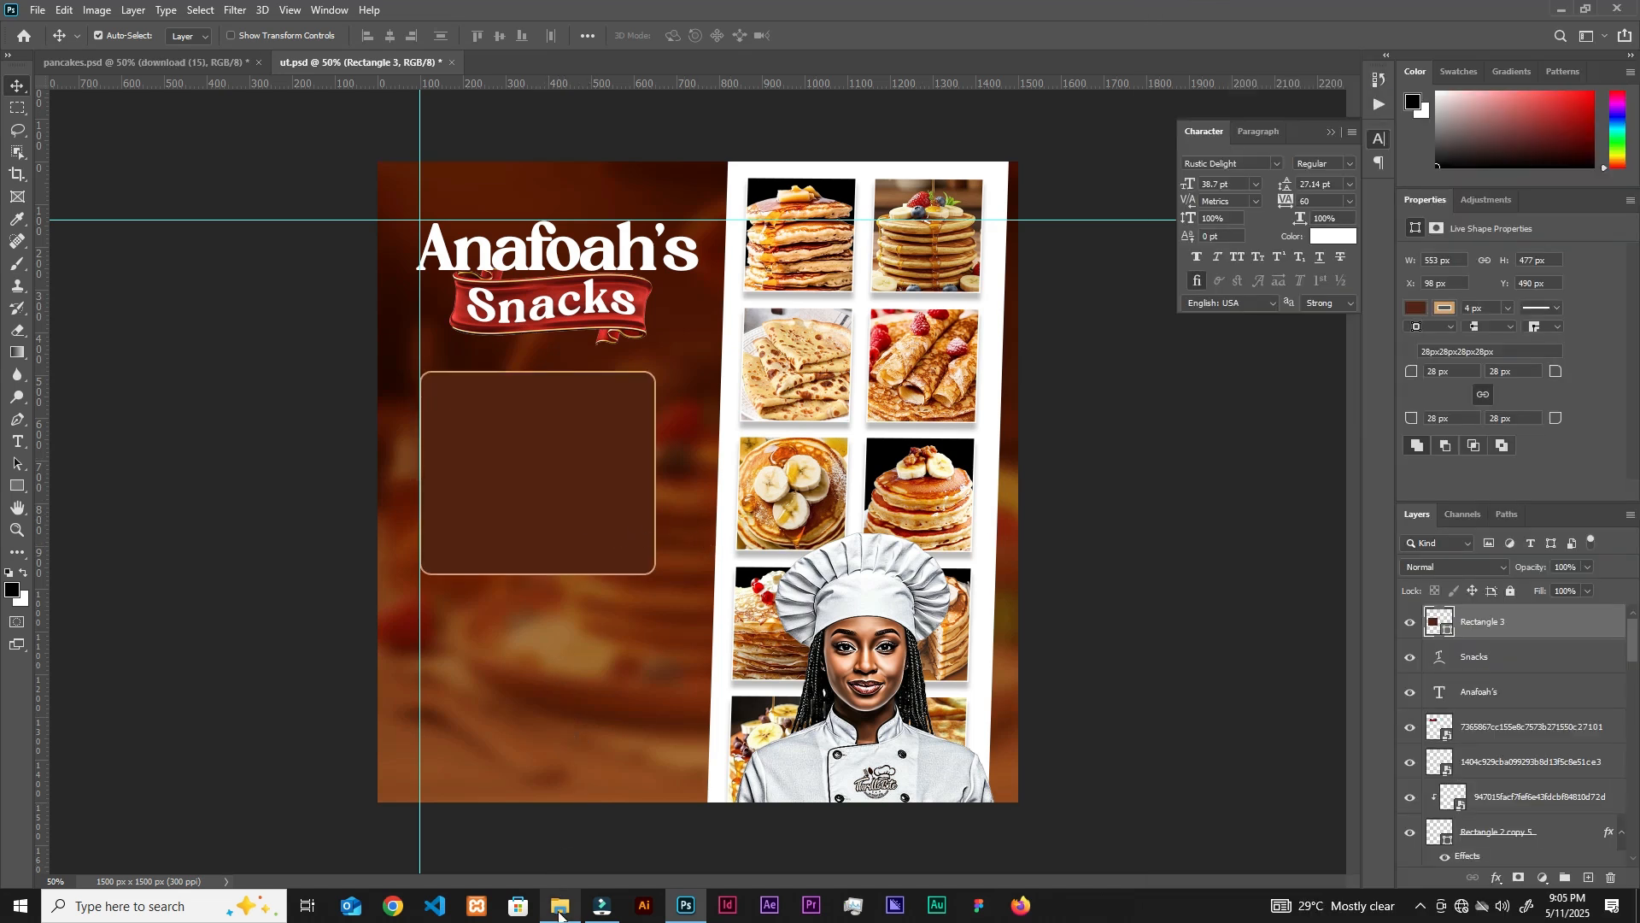
Place the patterned image download (15) from the file browser above the brown rectangle, enlarged to cover it completely.
click(559, 906)
drag(1494, 199, 751, 598)
drag(966, 140, 975, 633)
drag(869, 544, 744, 543)
drag(893, 715, 839, 675)
click(817, 36)
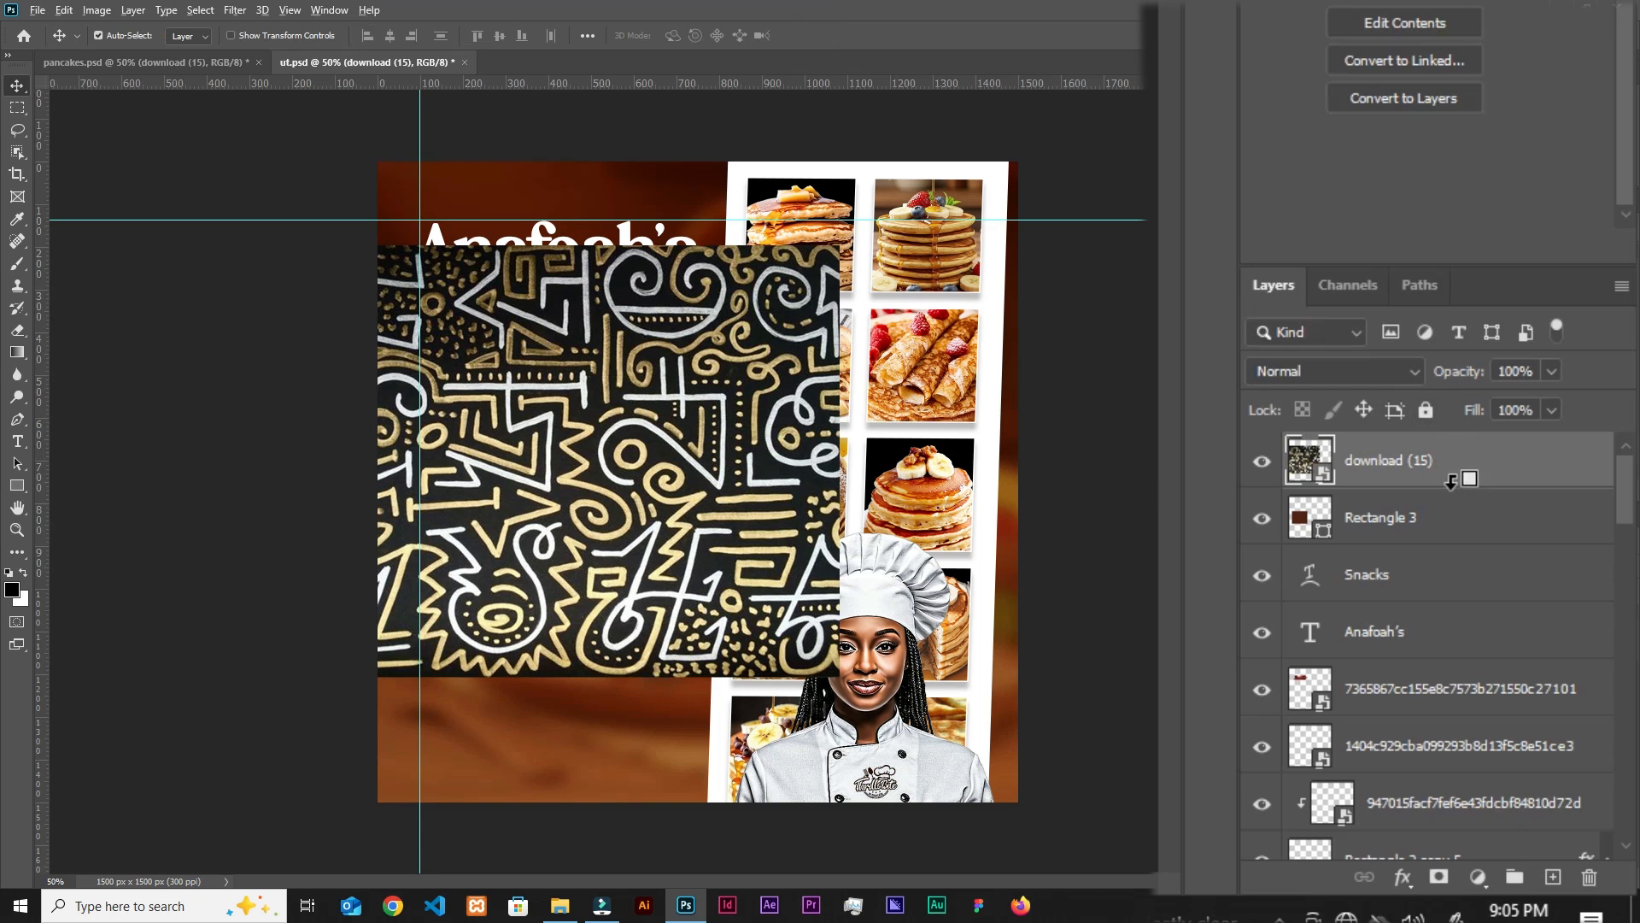
Clip the pattern image to the brown rectangle, blend it with Soft Light and set its fill to 20%.
alt+click(1450, 480)
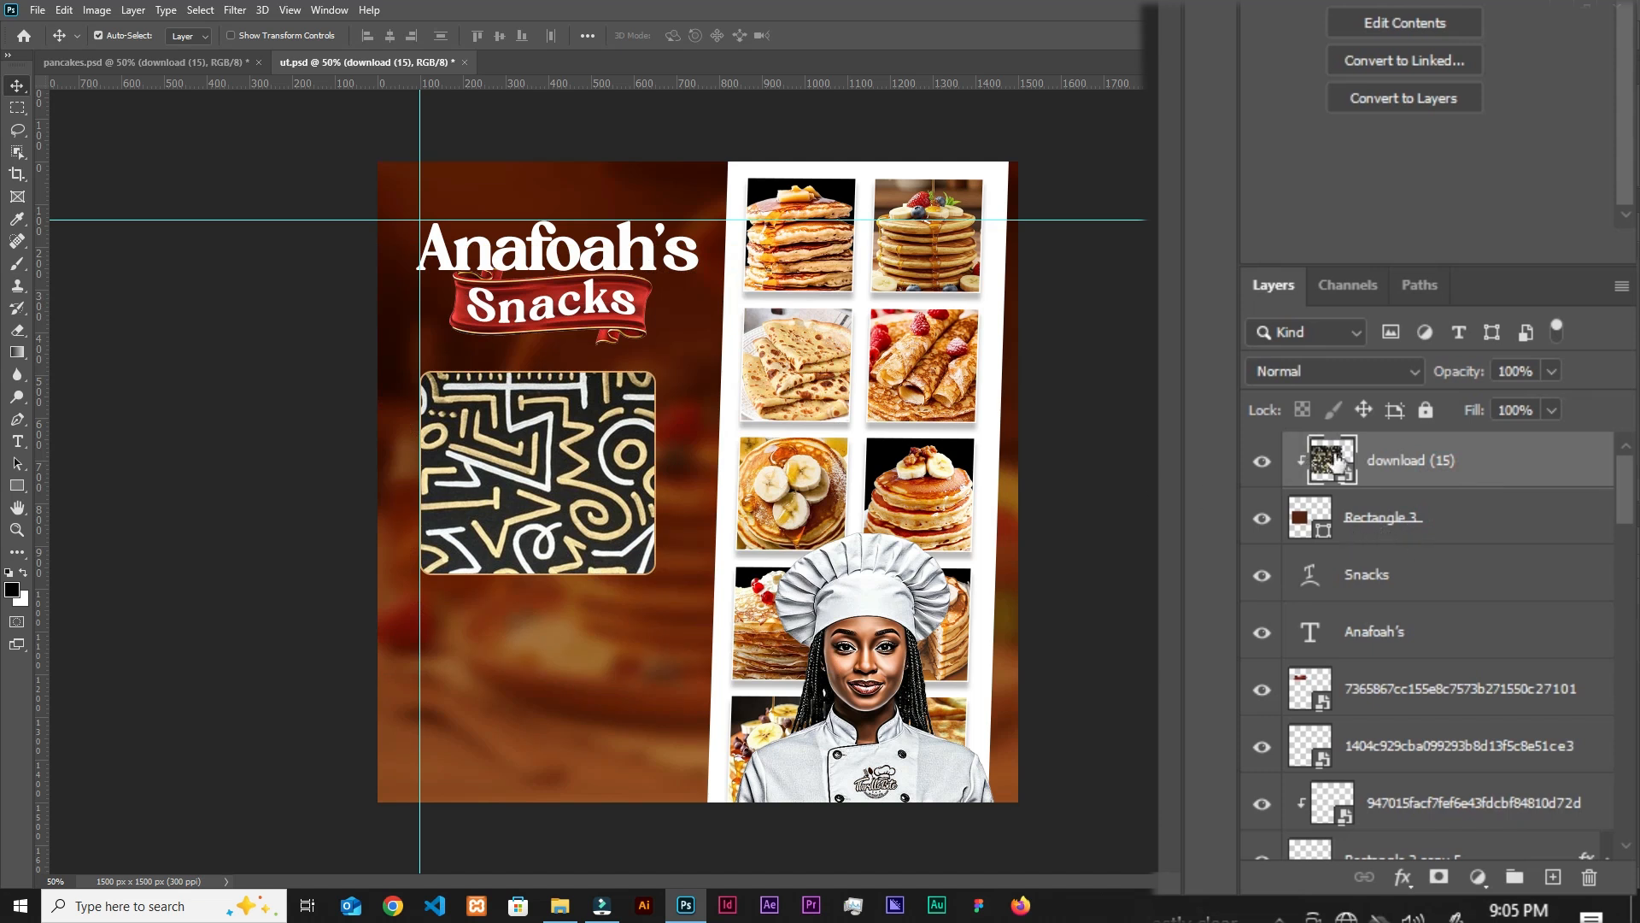
click(1336, 370)
click(1281, 560)
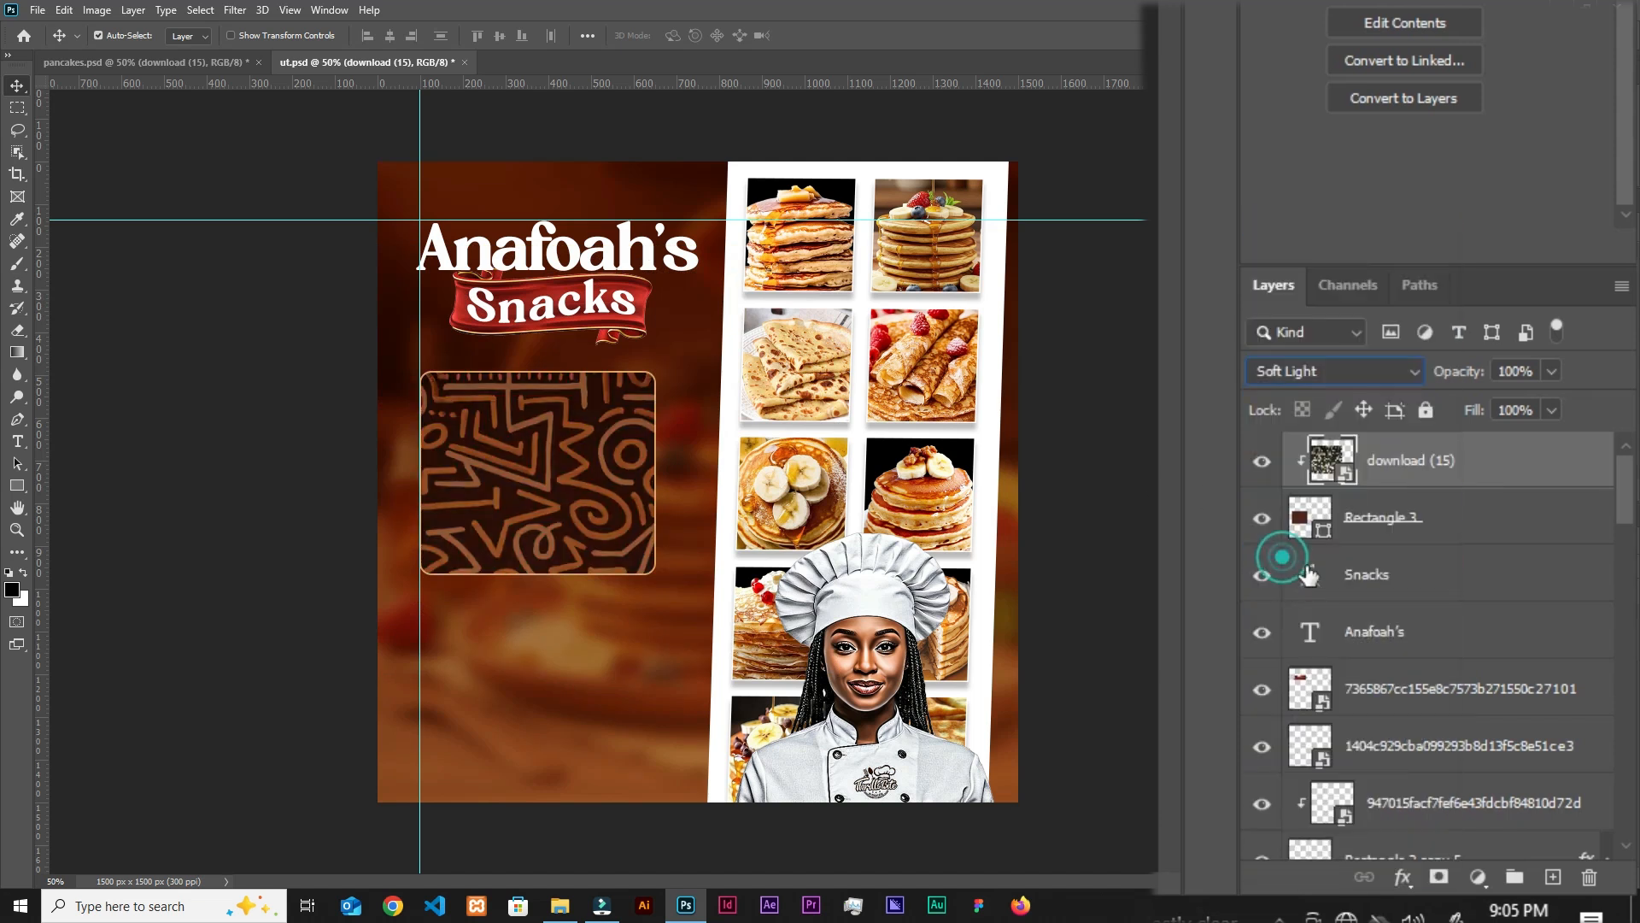
click(1529, 413)
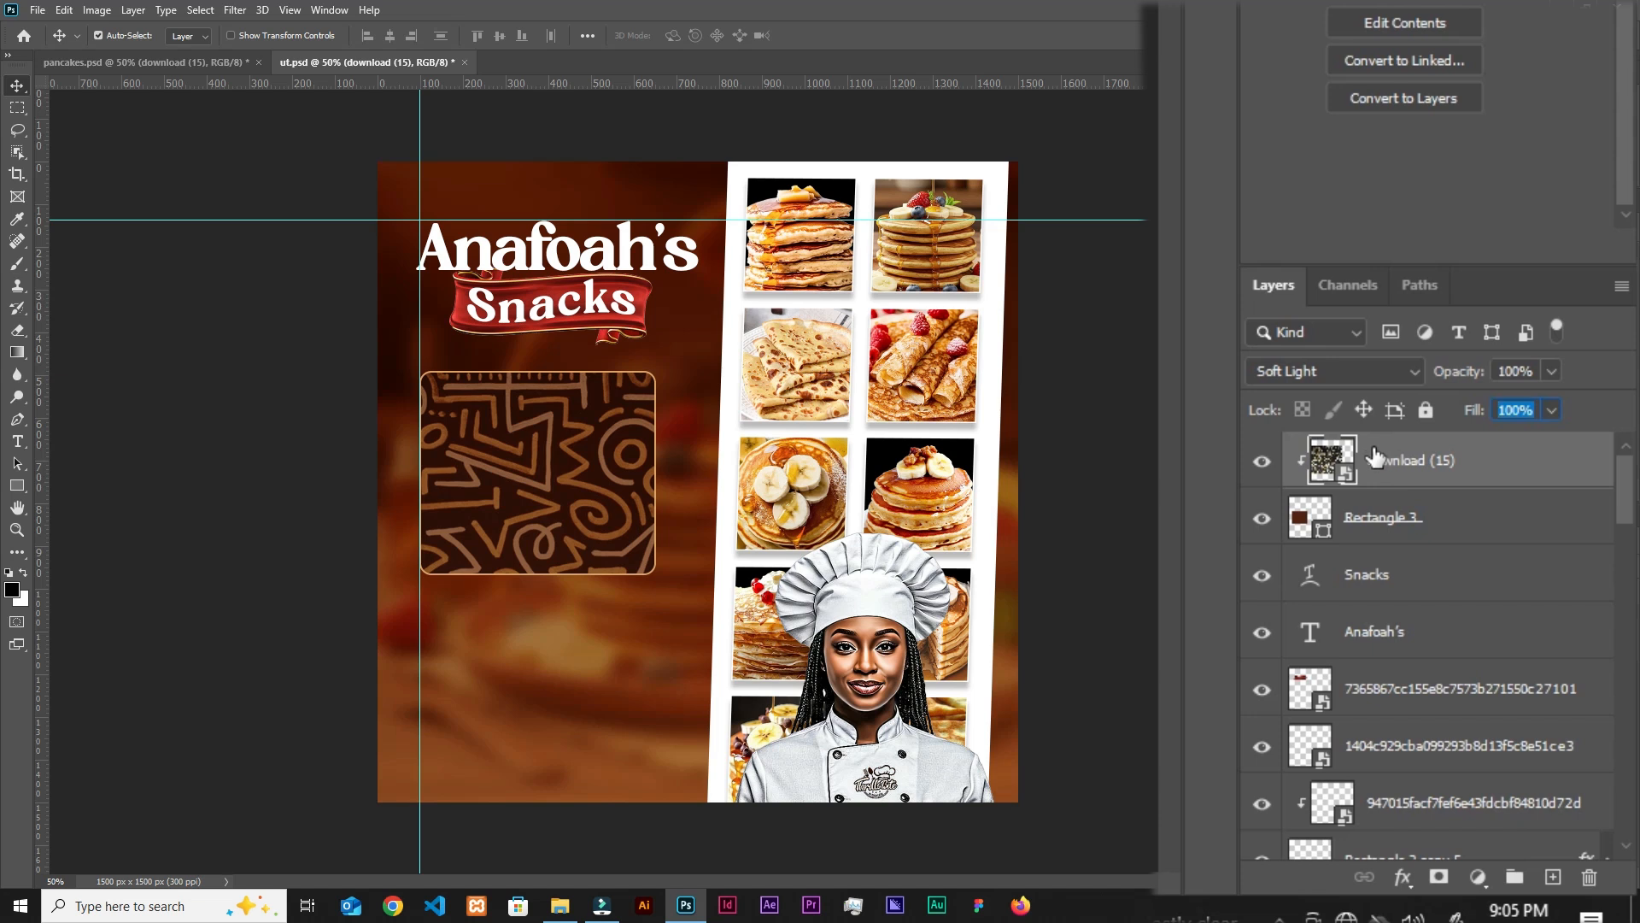
text(20)
key(Return)
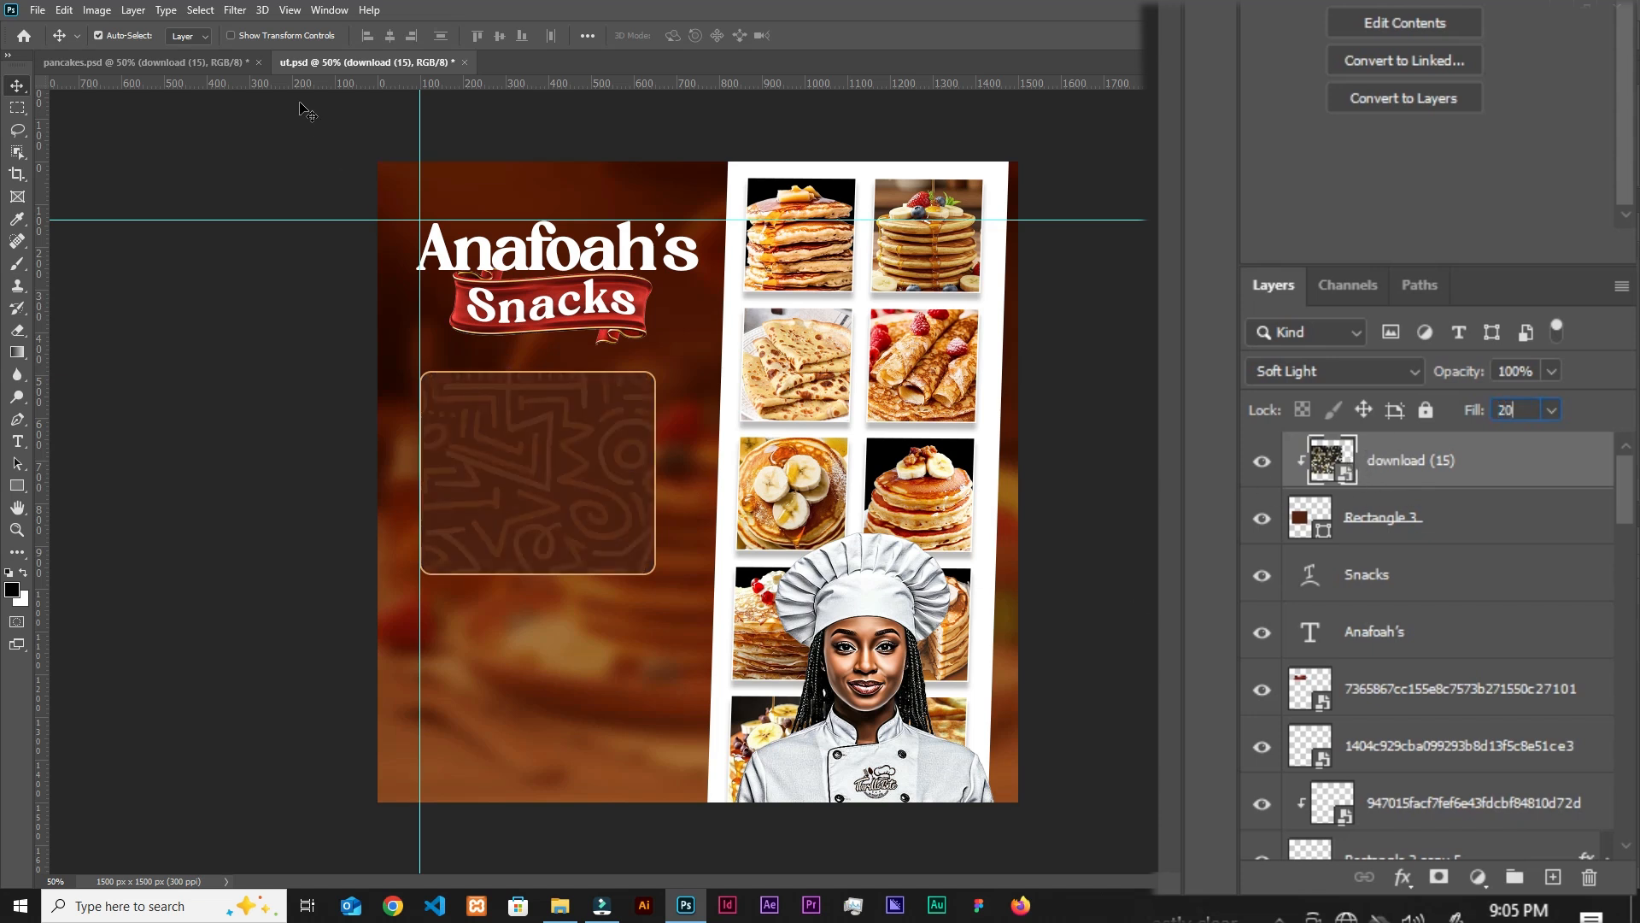
Apply a Gaussian Blur to the clipped pattern image so its lines soften slightly.
click(236, 10)
mouse_move(273, 202)
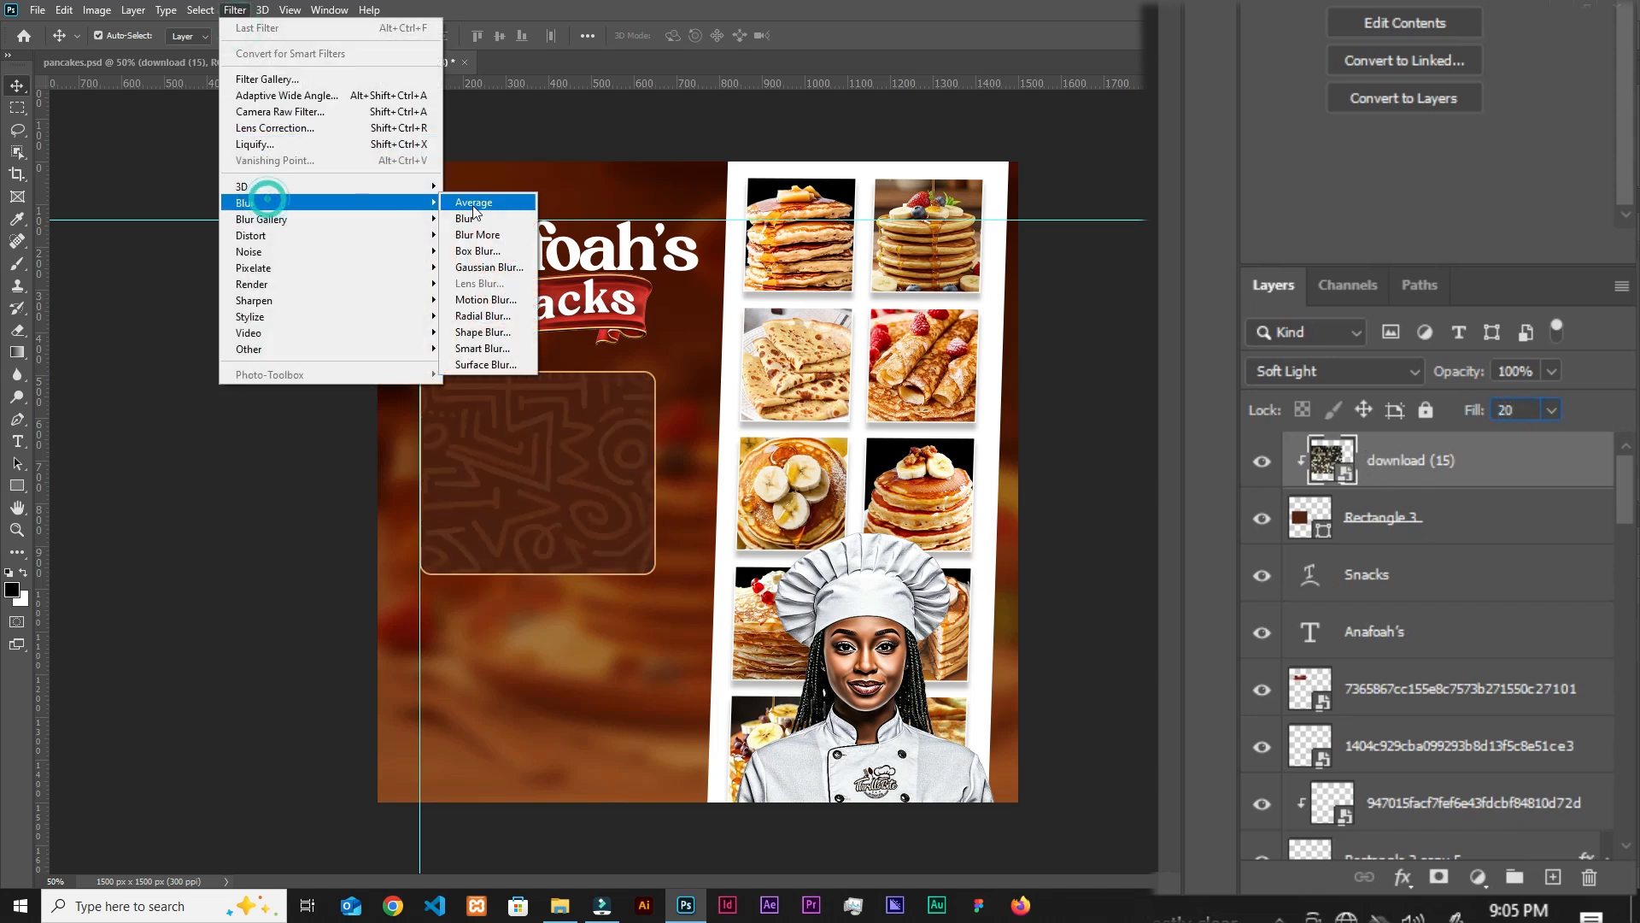
click(484, 266)
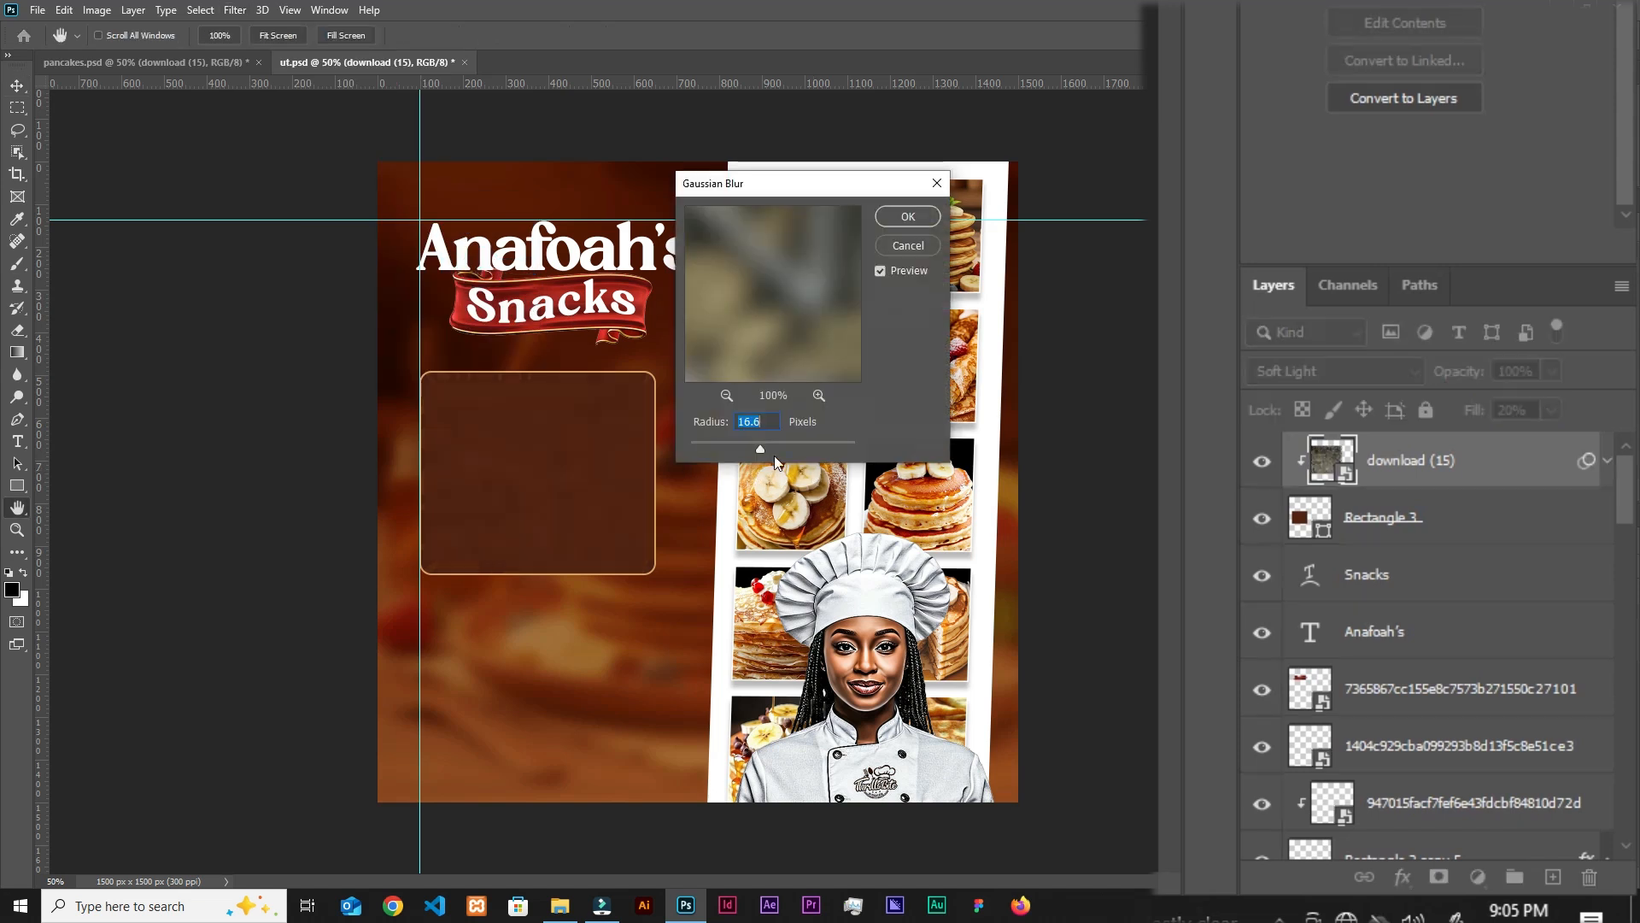
click(908, 217)
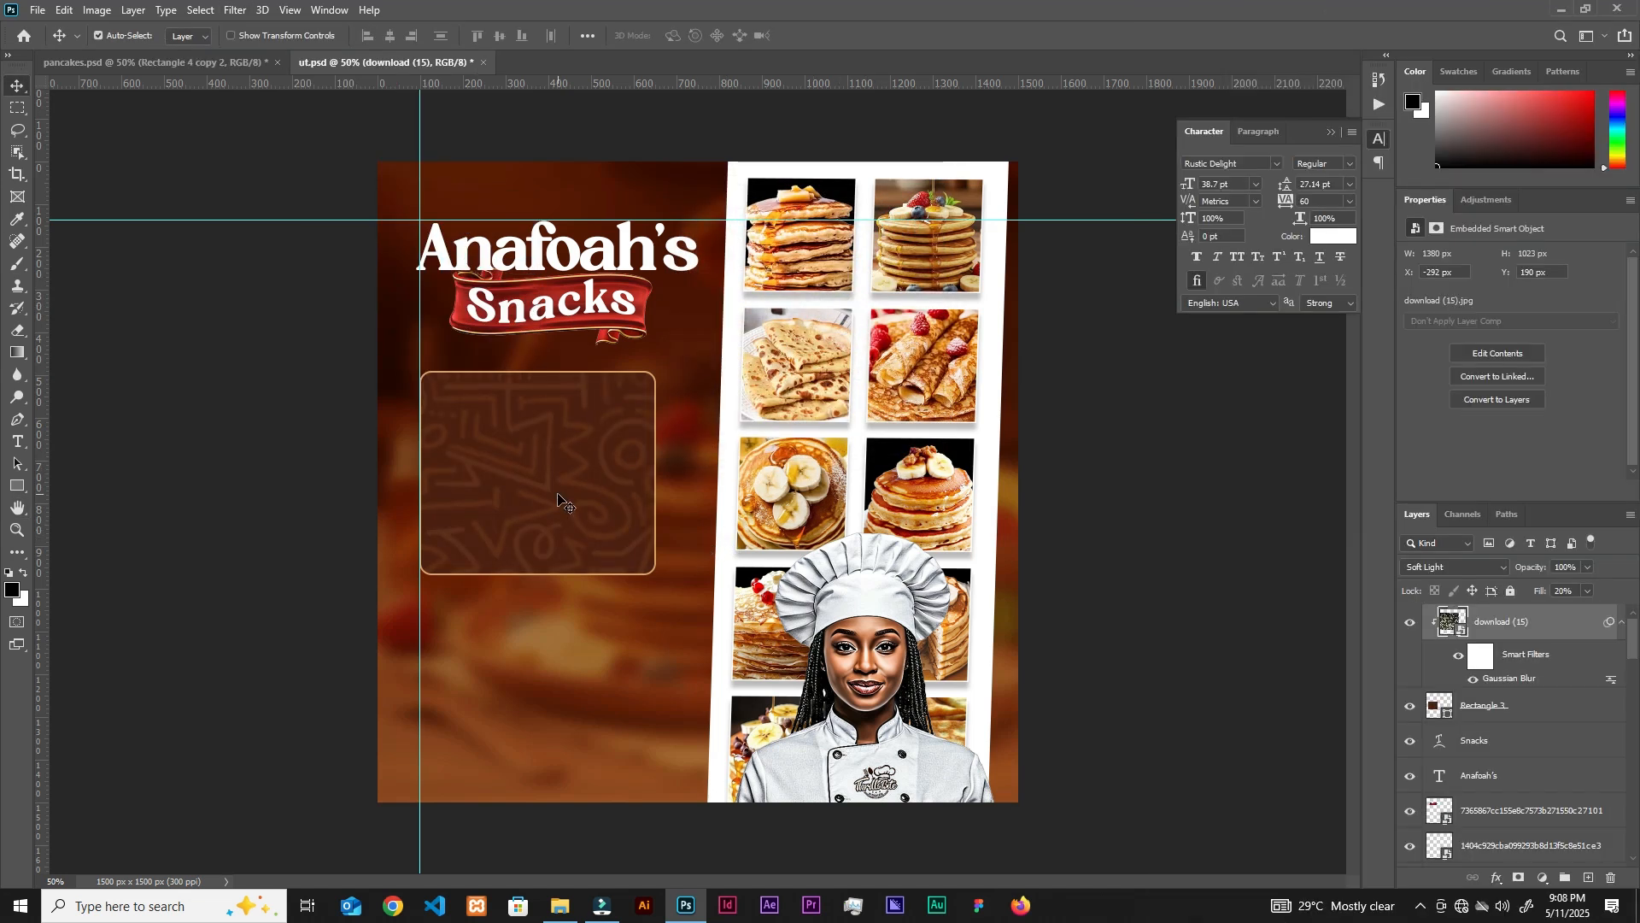
Create a 198 × 50 px rectangle and place it across the middle of the brown box's upper border.
scroll(560, 504, up, 2)
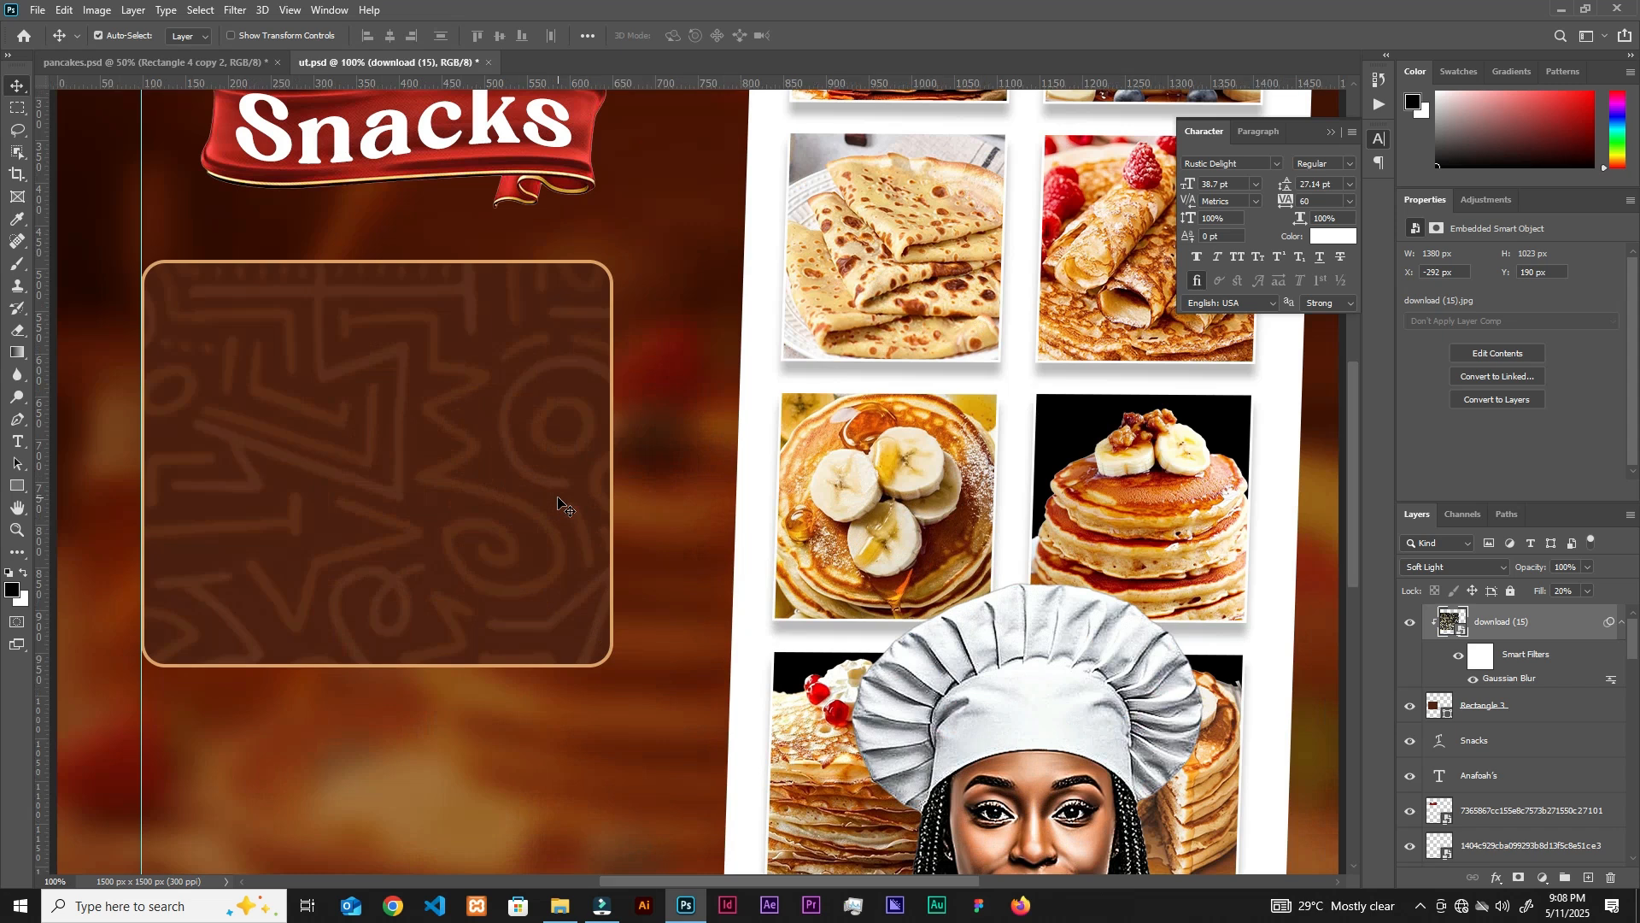
key(ctrl+plus)
drag(547, 497, 1064, 735)
drag(697, 498, 770, 708)
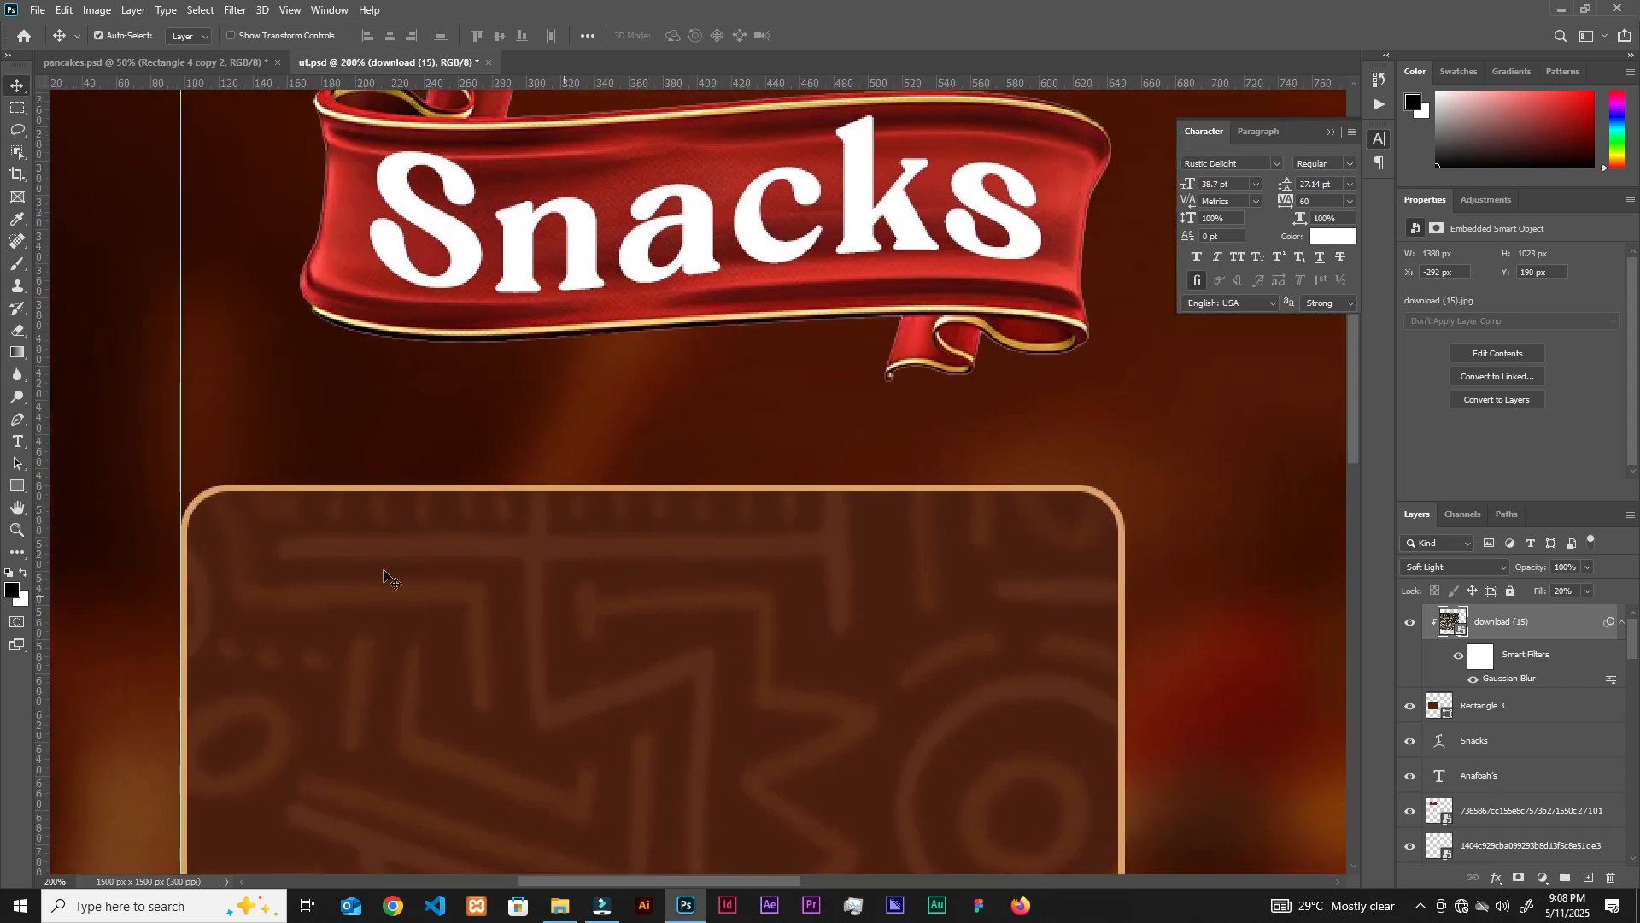
click(19, 485)
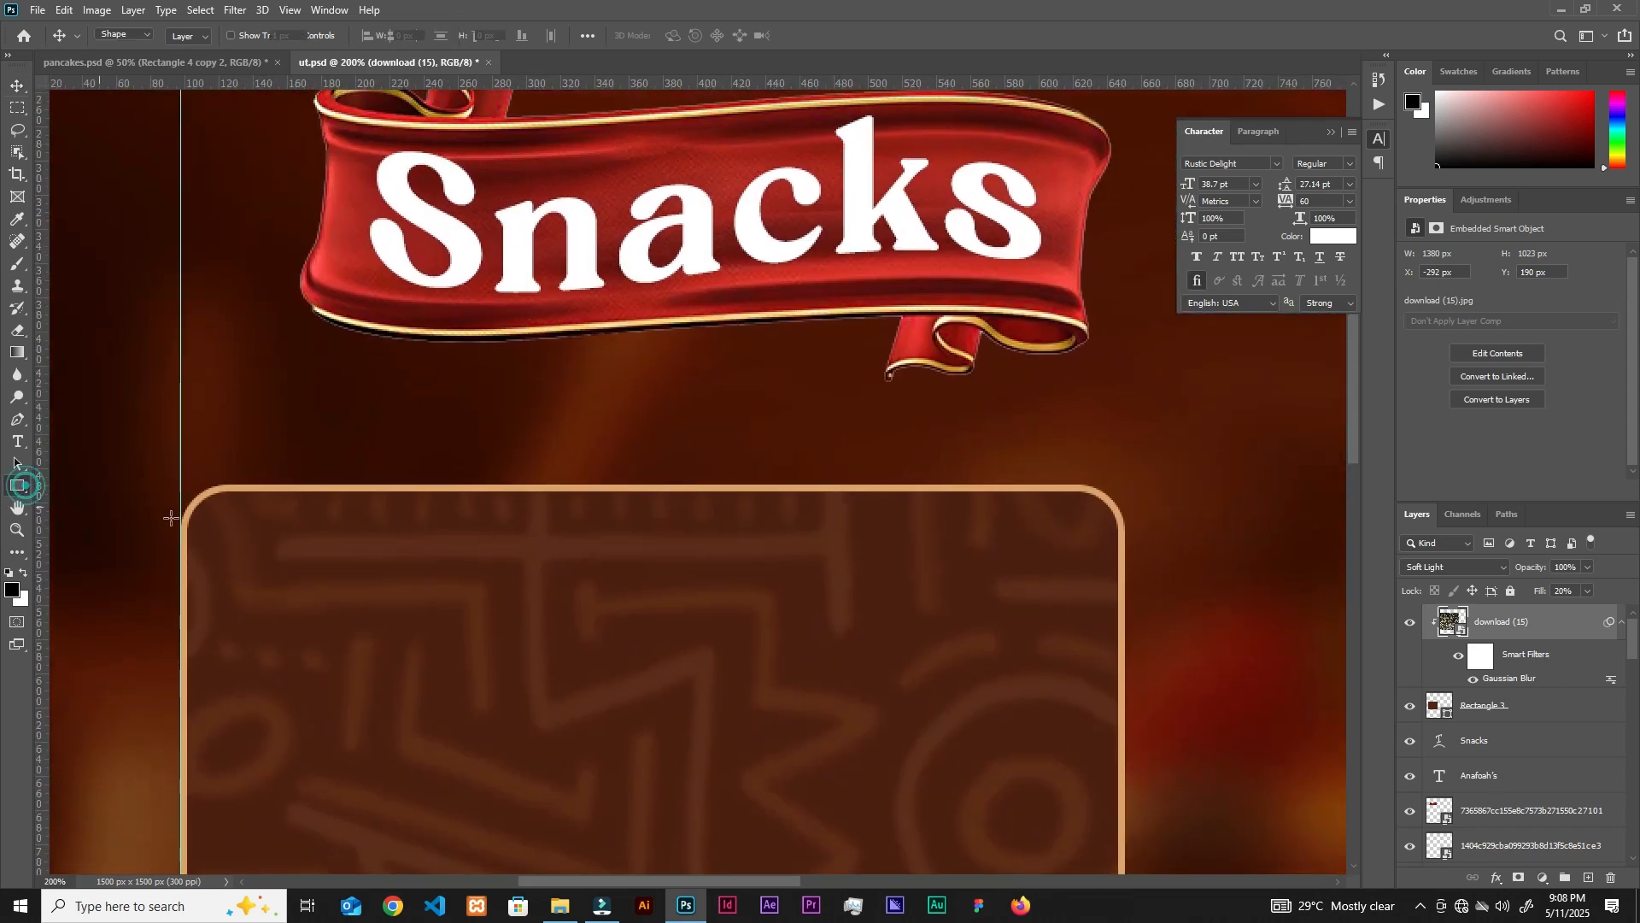
click(654, 562)
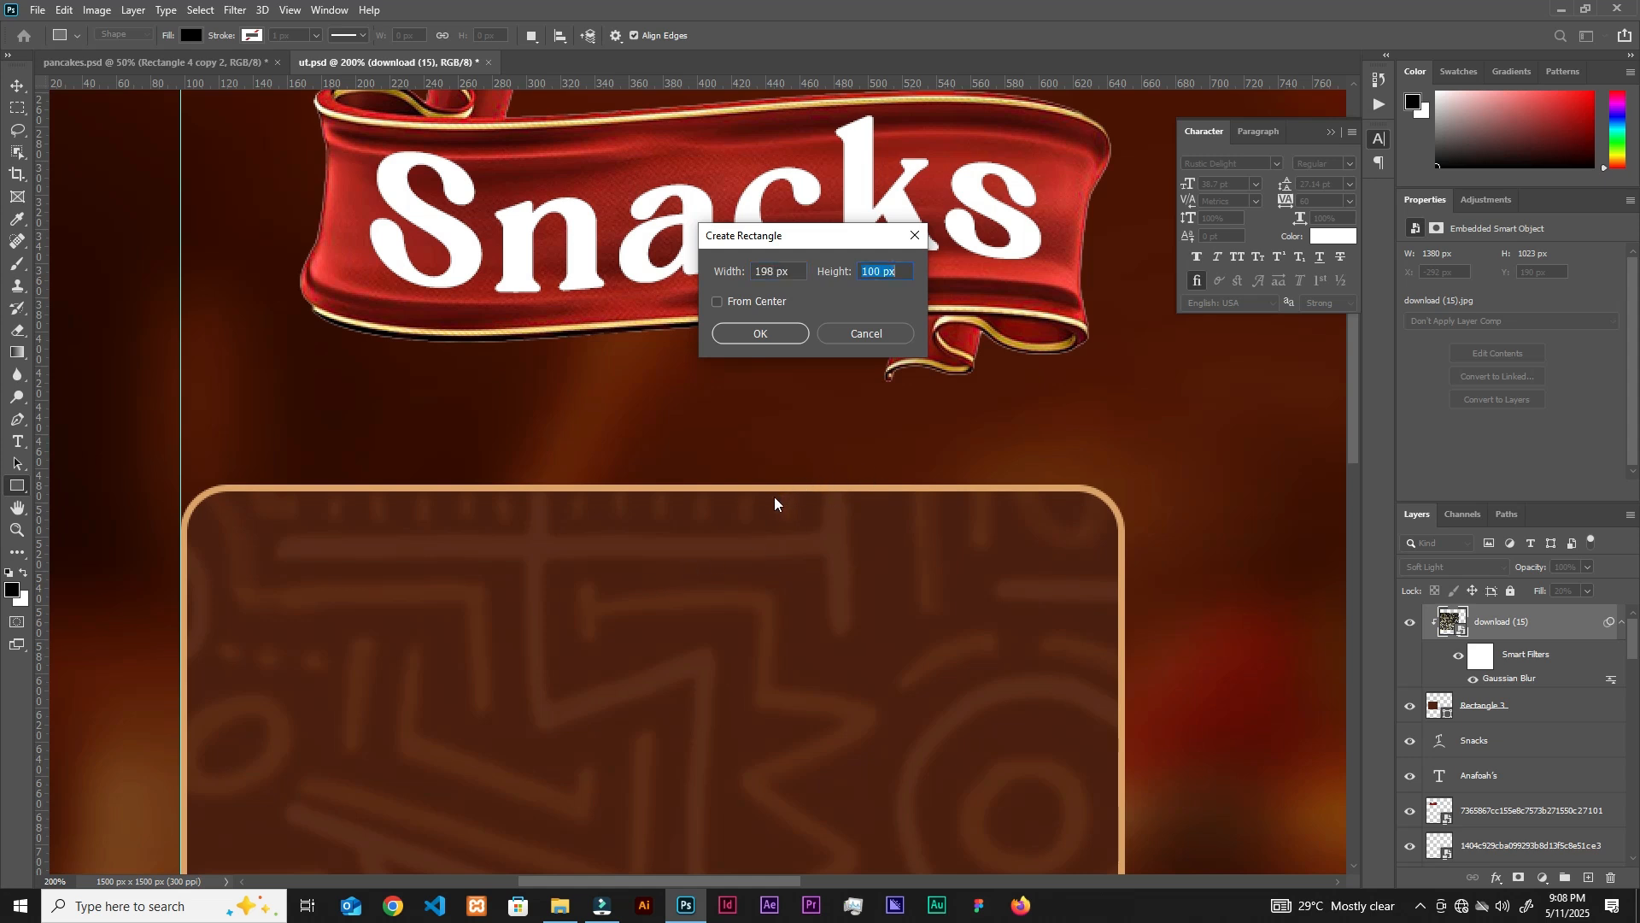
text(50)
key(Return)
key(v)
drag(846, 615, 671, 494)
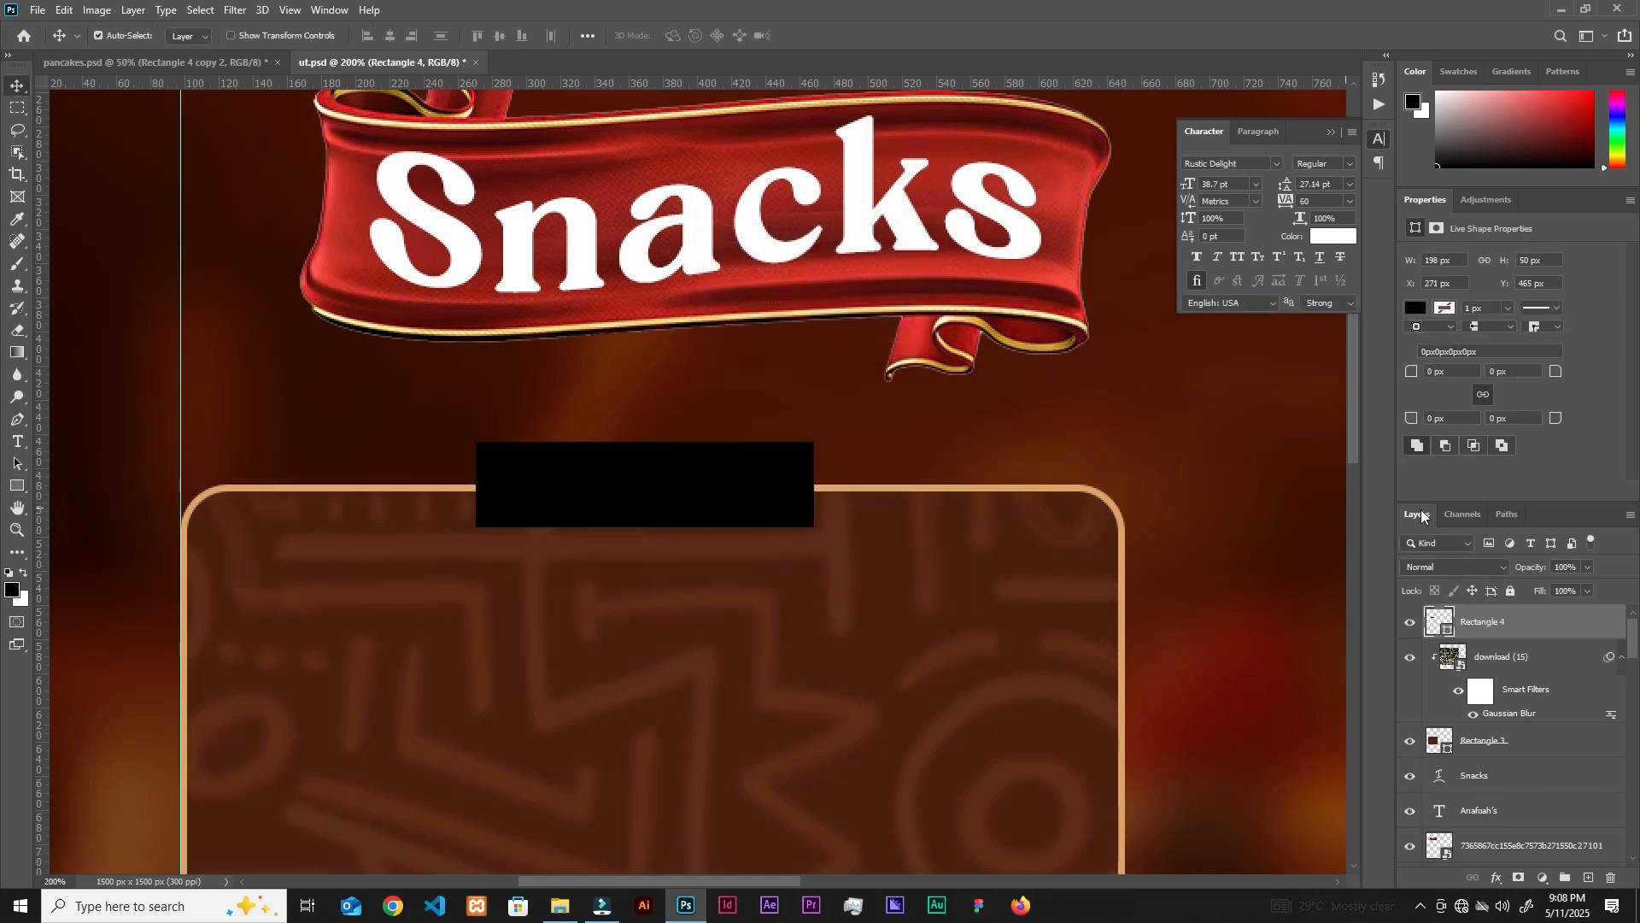
Fill the small label rectangle with tan d6af86 and round all its corners to 20 px.
double_click(1438, 624)
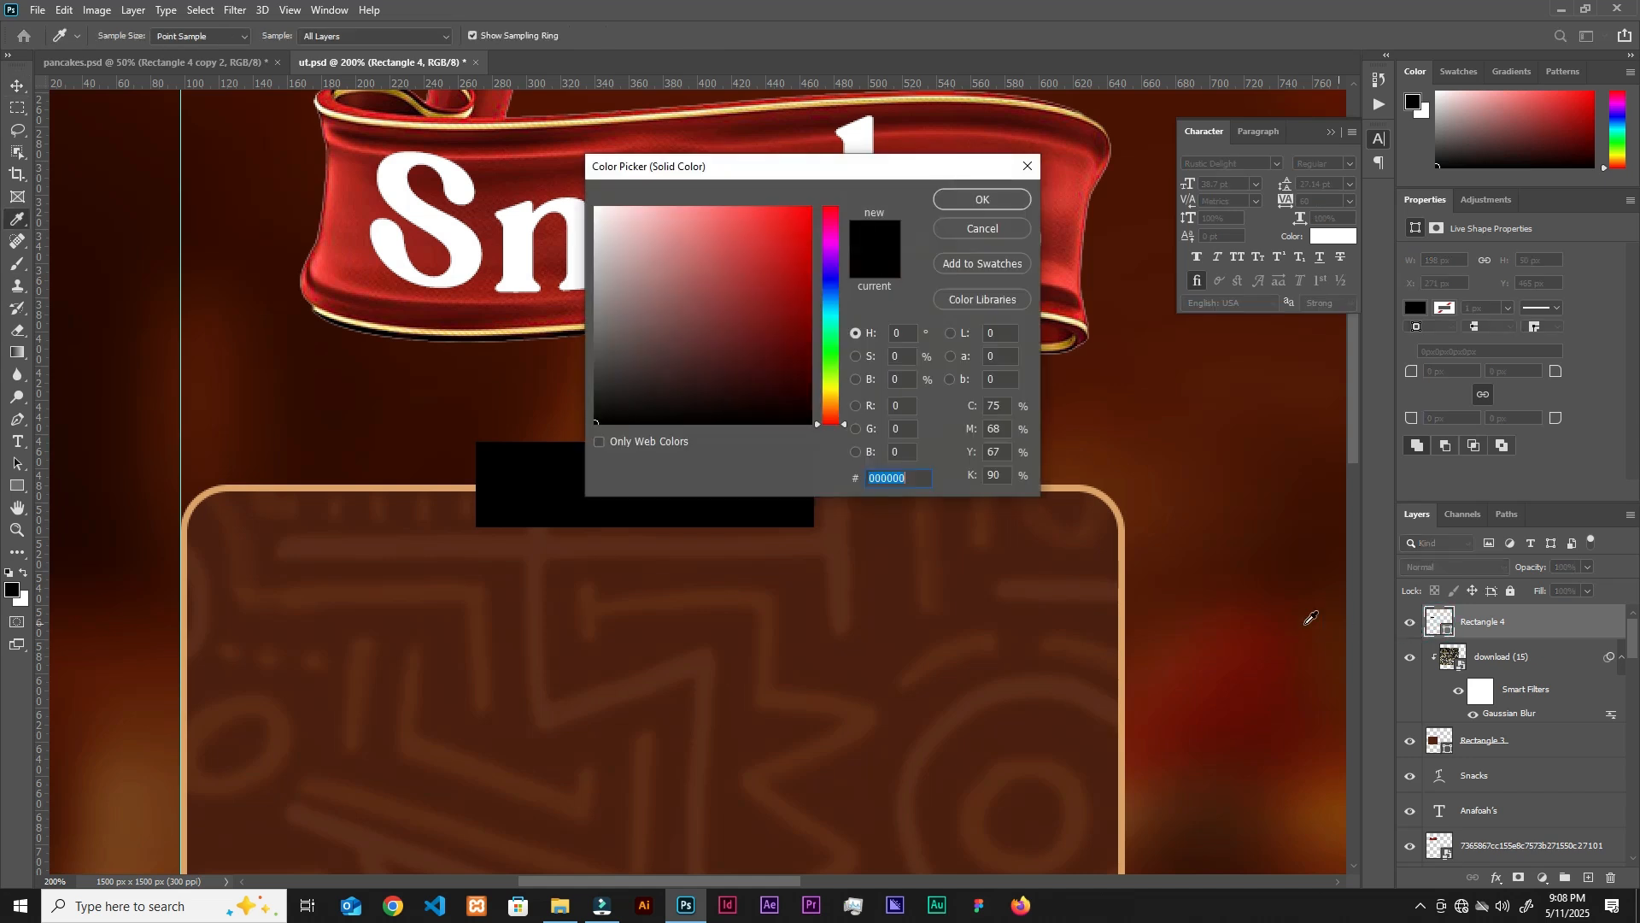
text(d6af86)
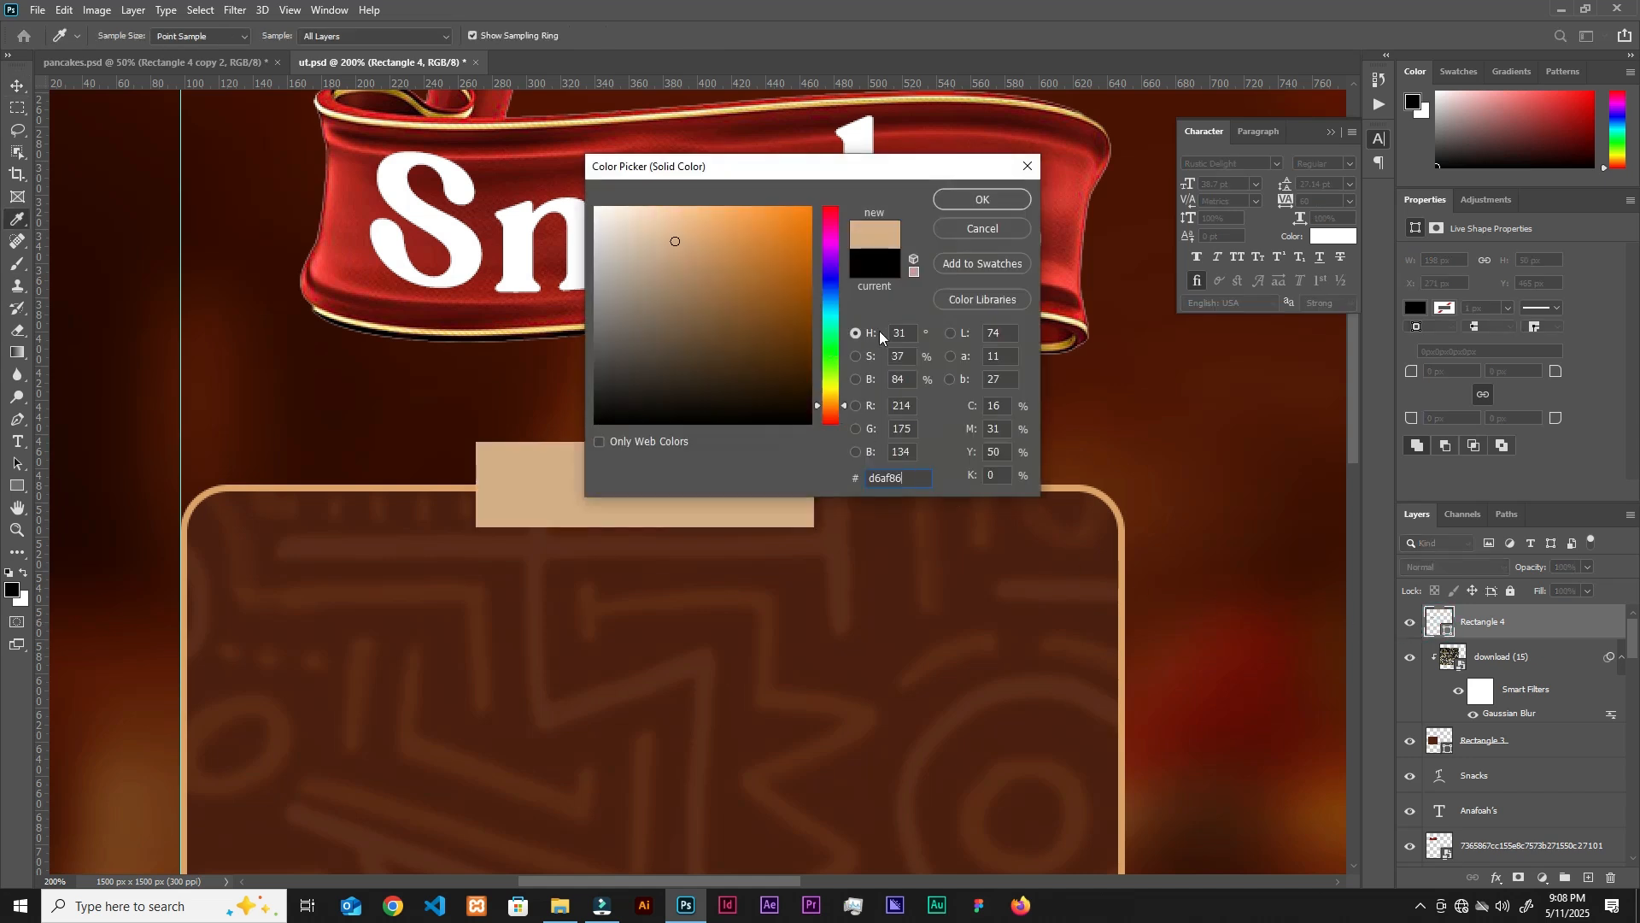
click(965, 198)
click(1449, 371)
text(20)
key(Return)
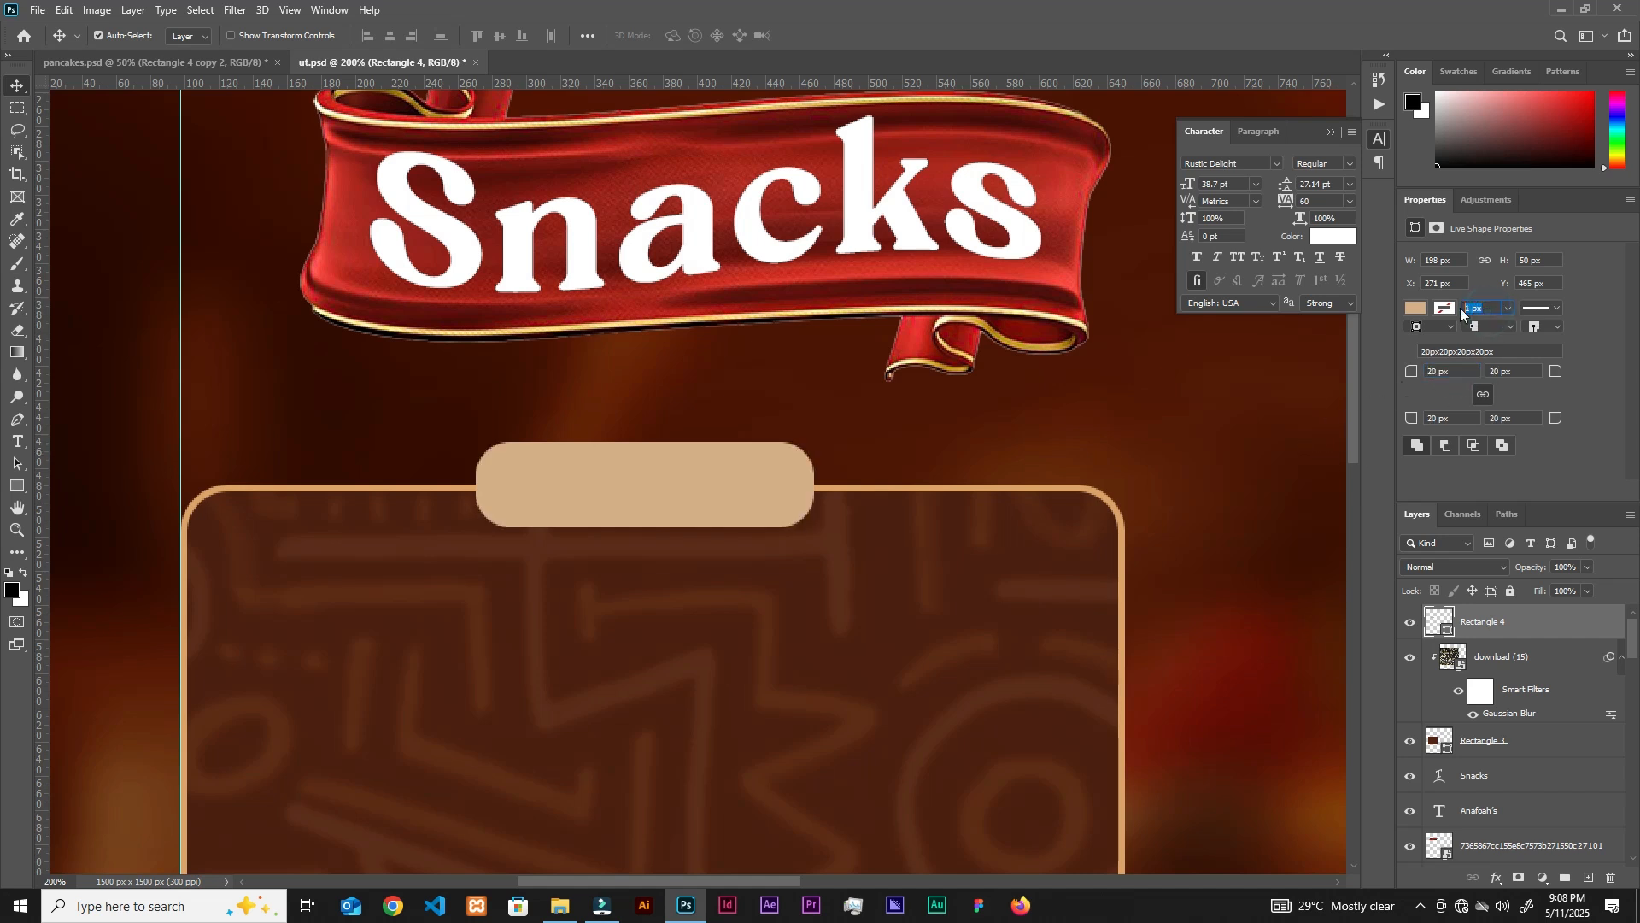
Give the tan label rectangle a white stroke 4.5 px wide.
click(1444, 307)
click(1482, 399)
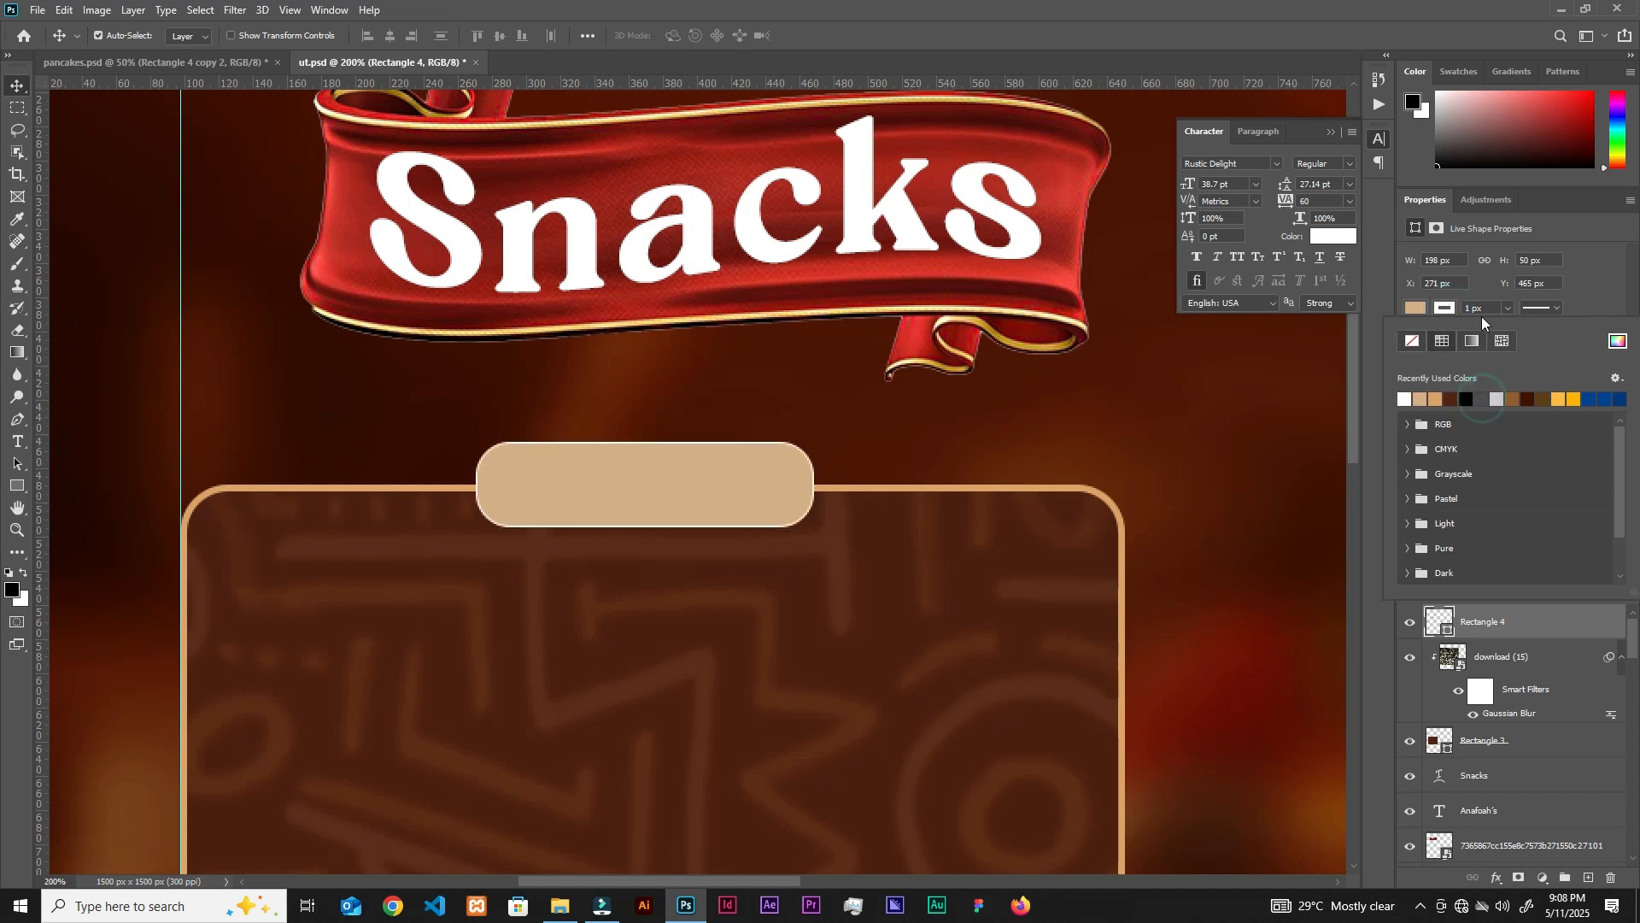
click(1483, 308)
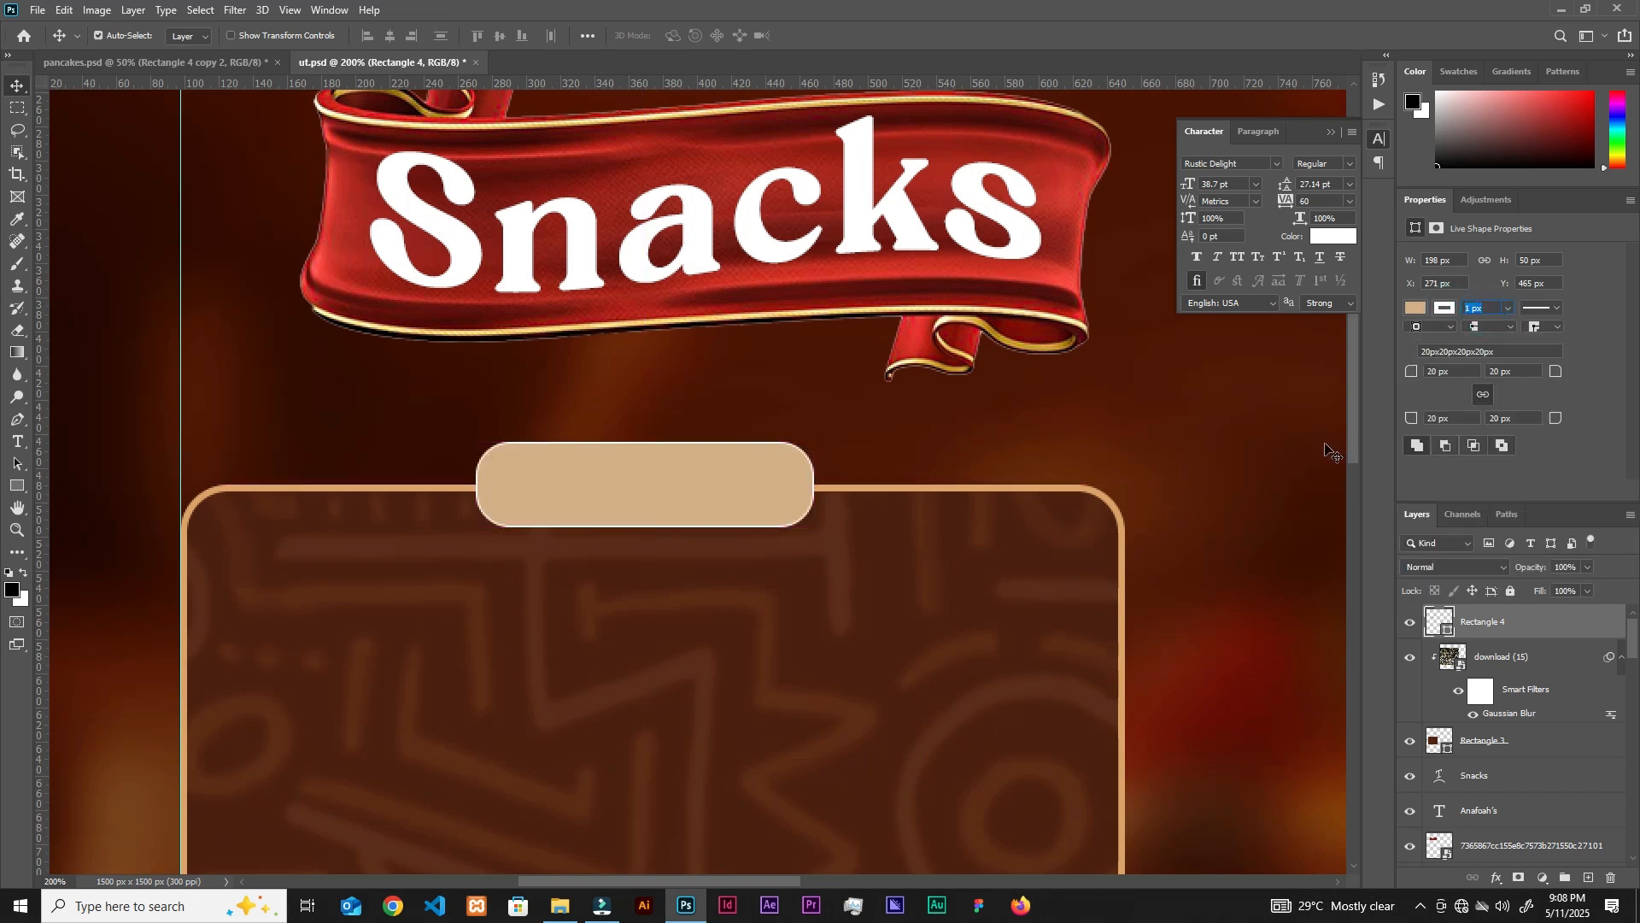
text(4.5)
key(Return)
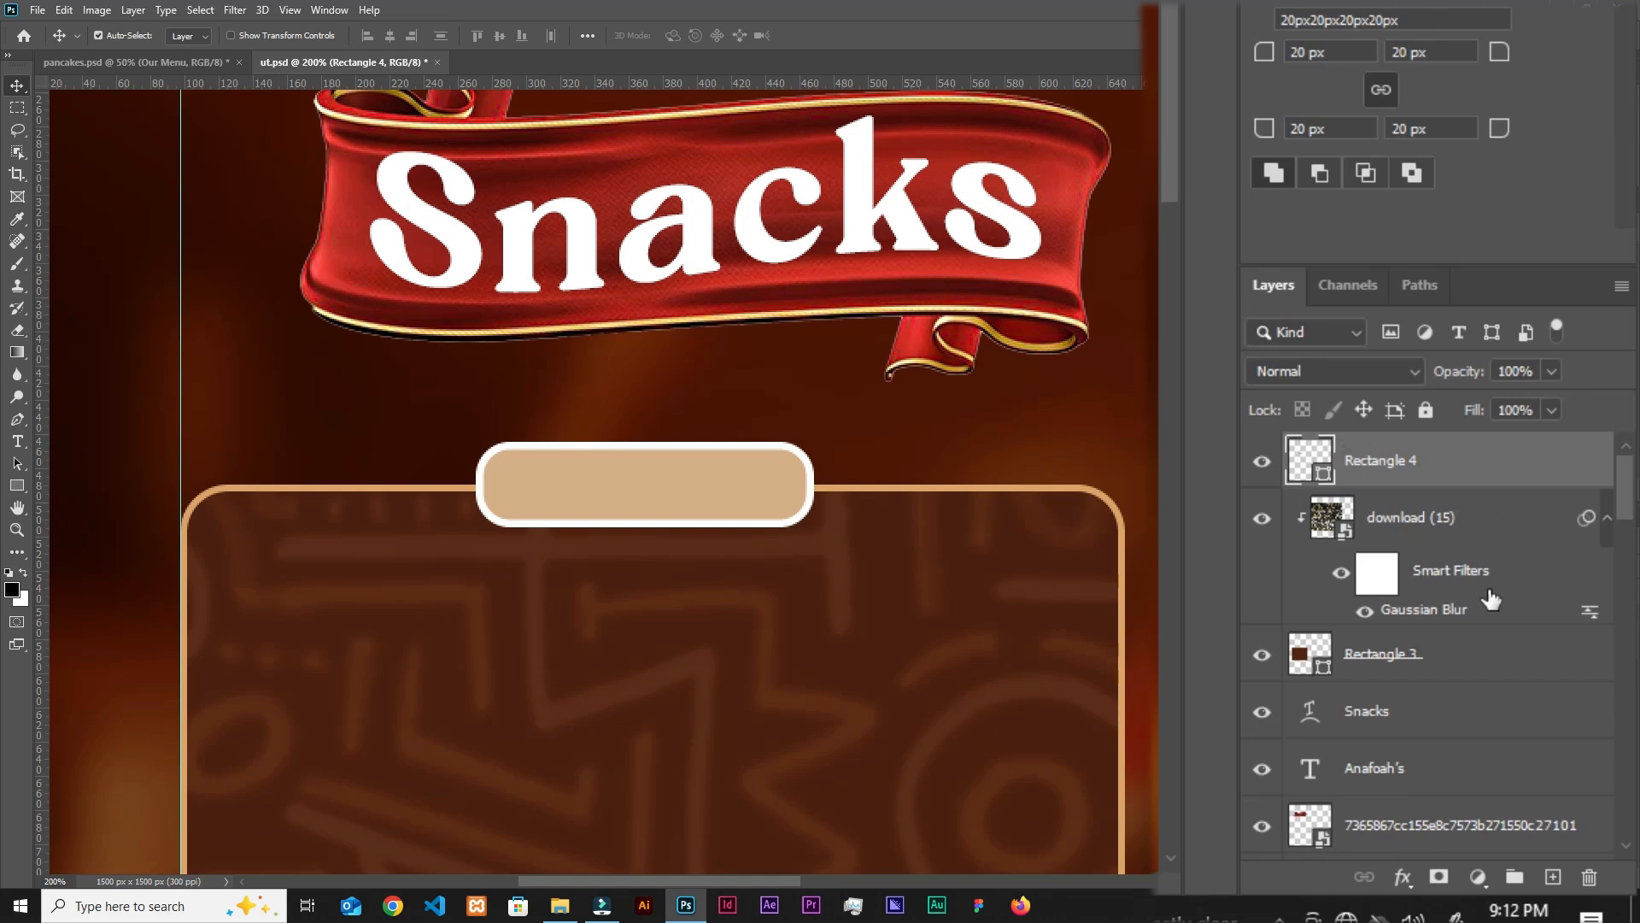
Center the tan label horizontally with the brown rectangle and paste the copied OUR MENU text centered on it.
ctrl+click(1472, 655)
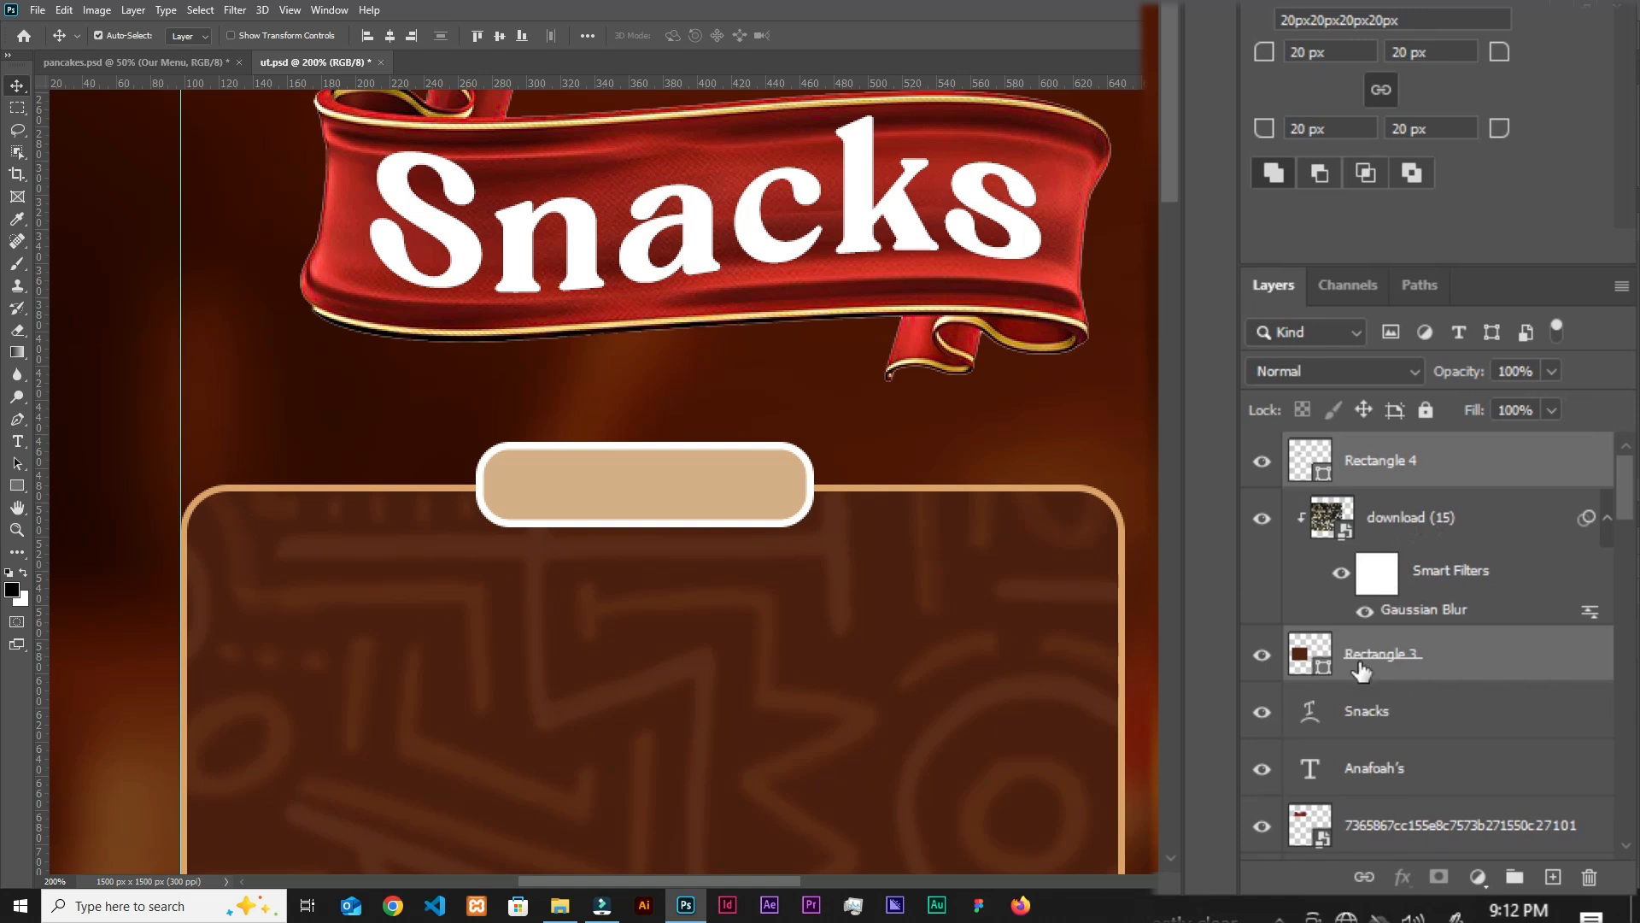
click(1261, 655)
click(1261, 655)
click(390, 37)
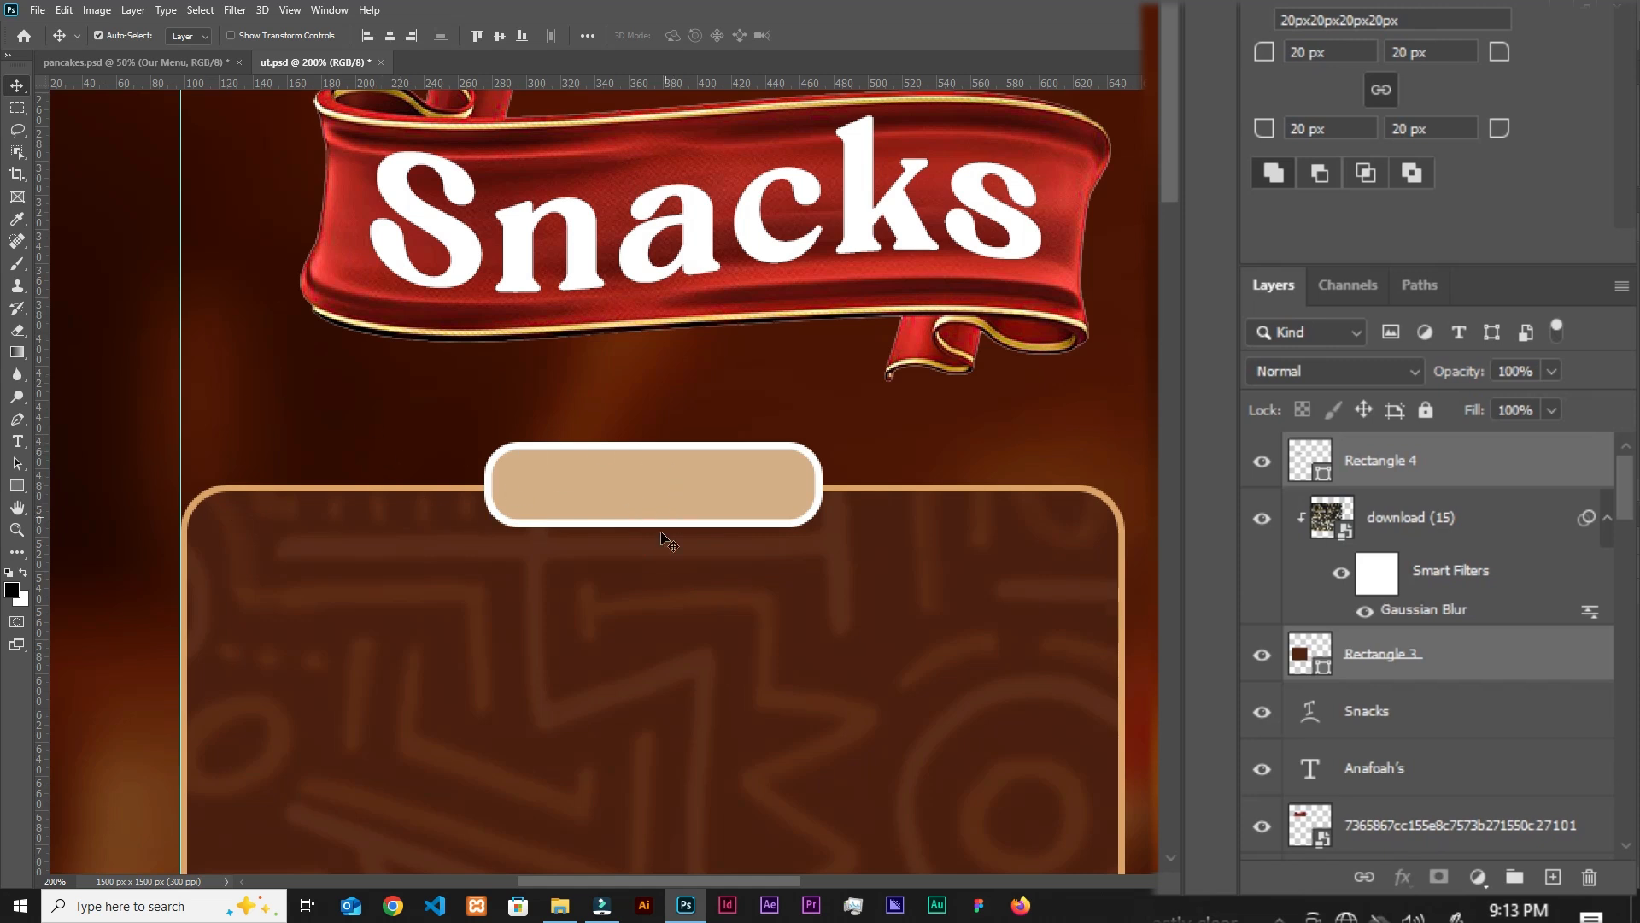
key(ctrl+v)
drag(690, 504, 769, 483)
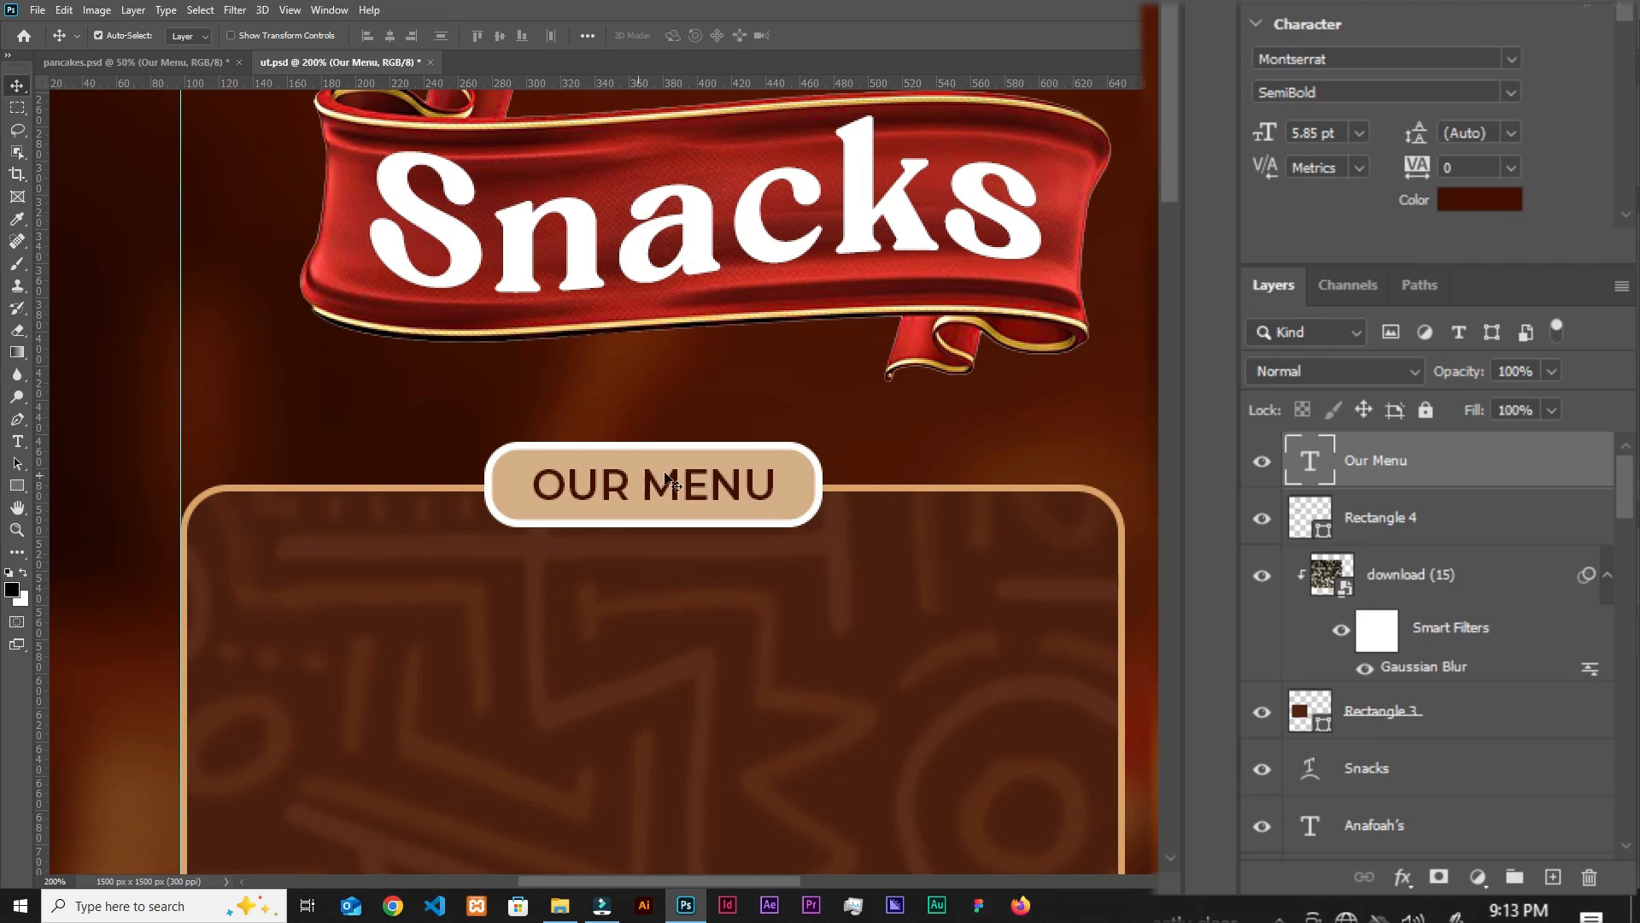
Draw a 15 px bullet circle inside the brown box, below the OUR MENU label near the box's left border.
scroll(670, 632, down, 5)
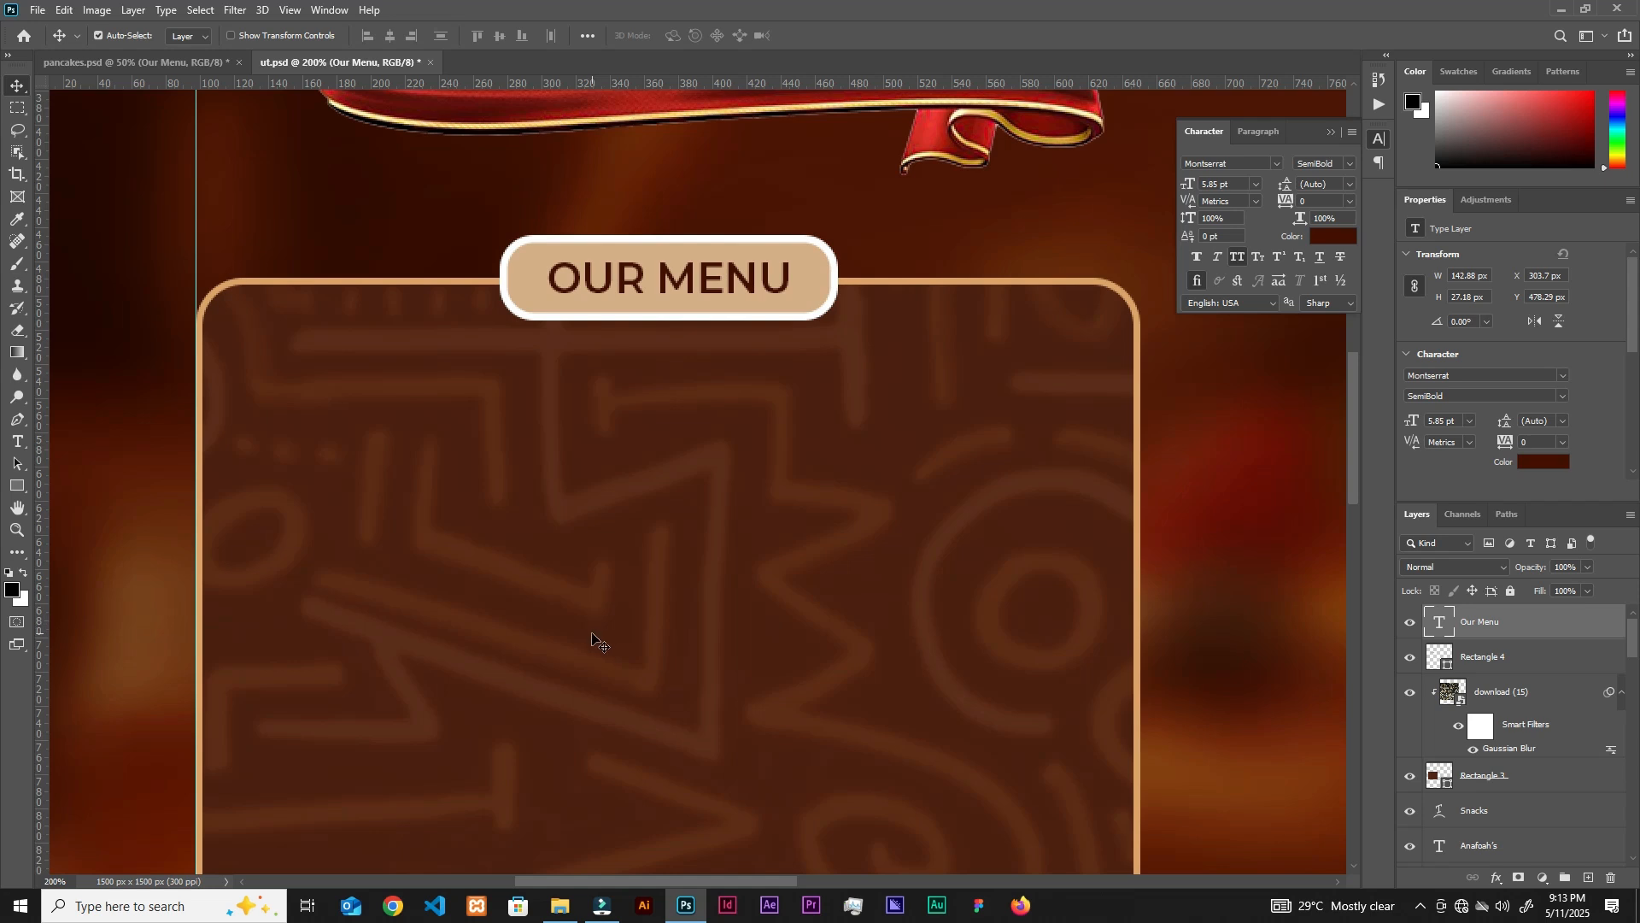
drag(28, 480, 69, 501)
drag(265, 436, 288, 461)
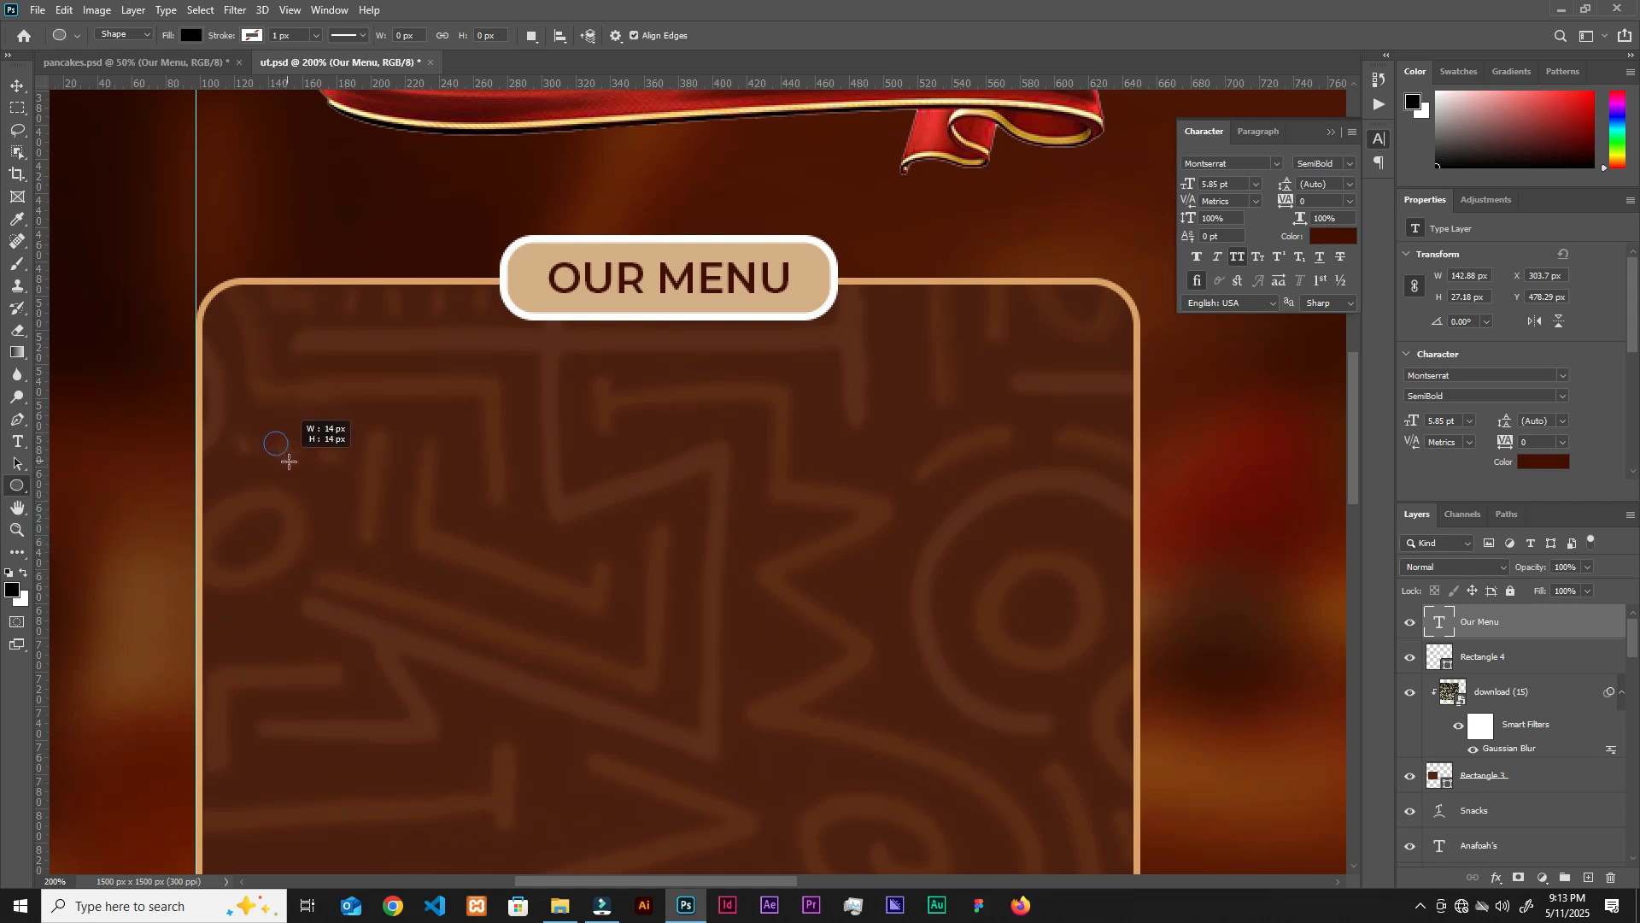
drag(288, 461, 289, 463)
key(v)
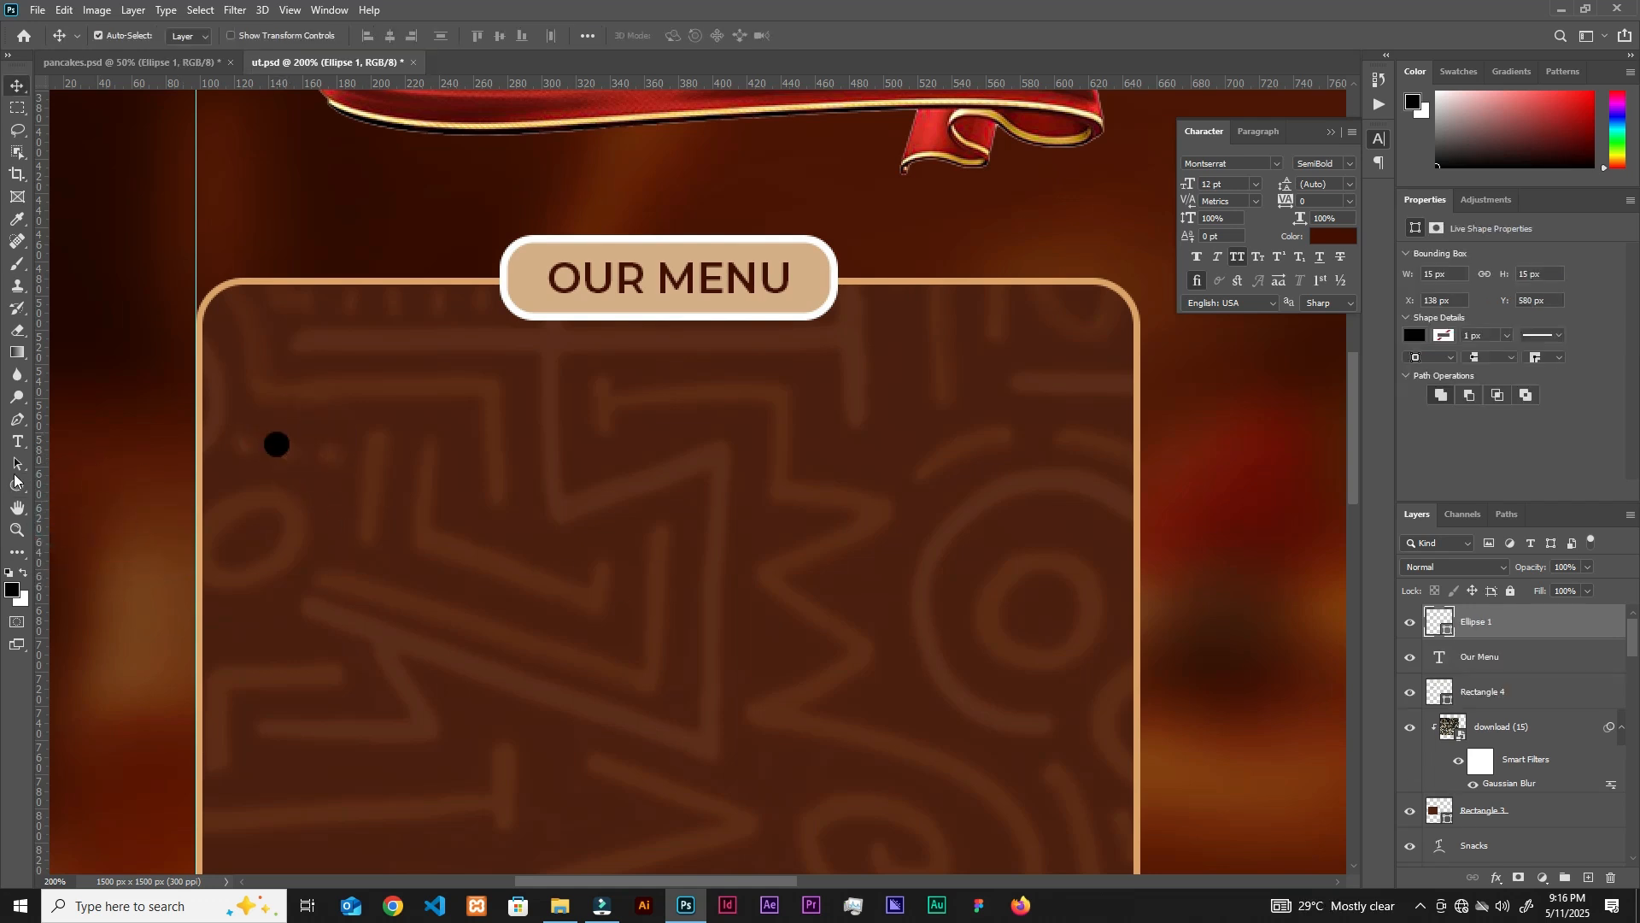
Fill the bullet circle with yellow ffc600.
click(18, 484)
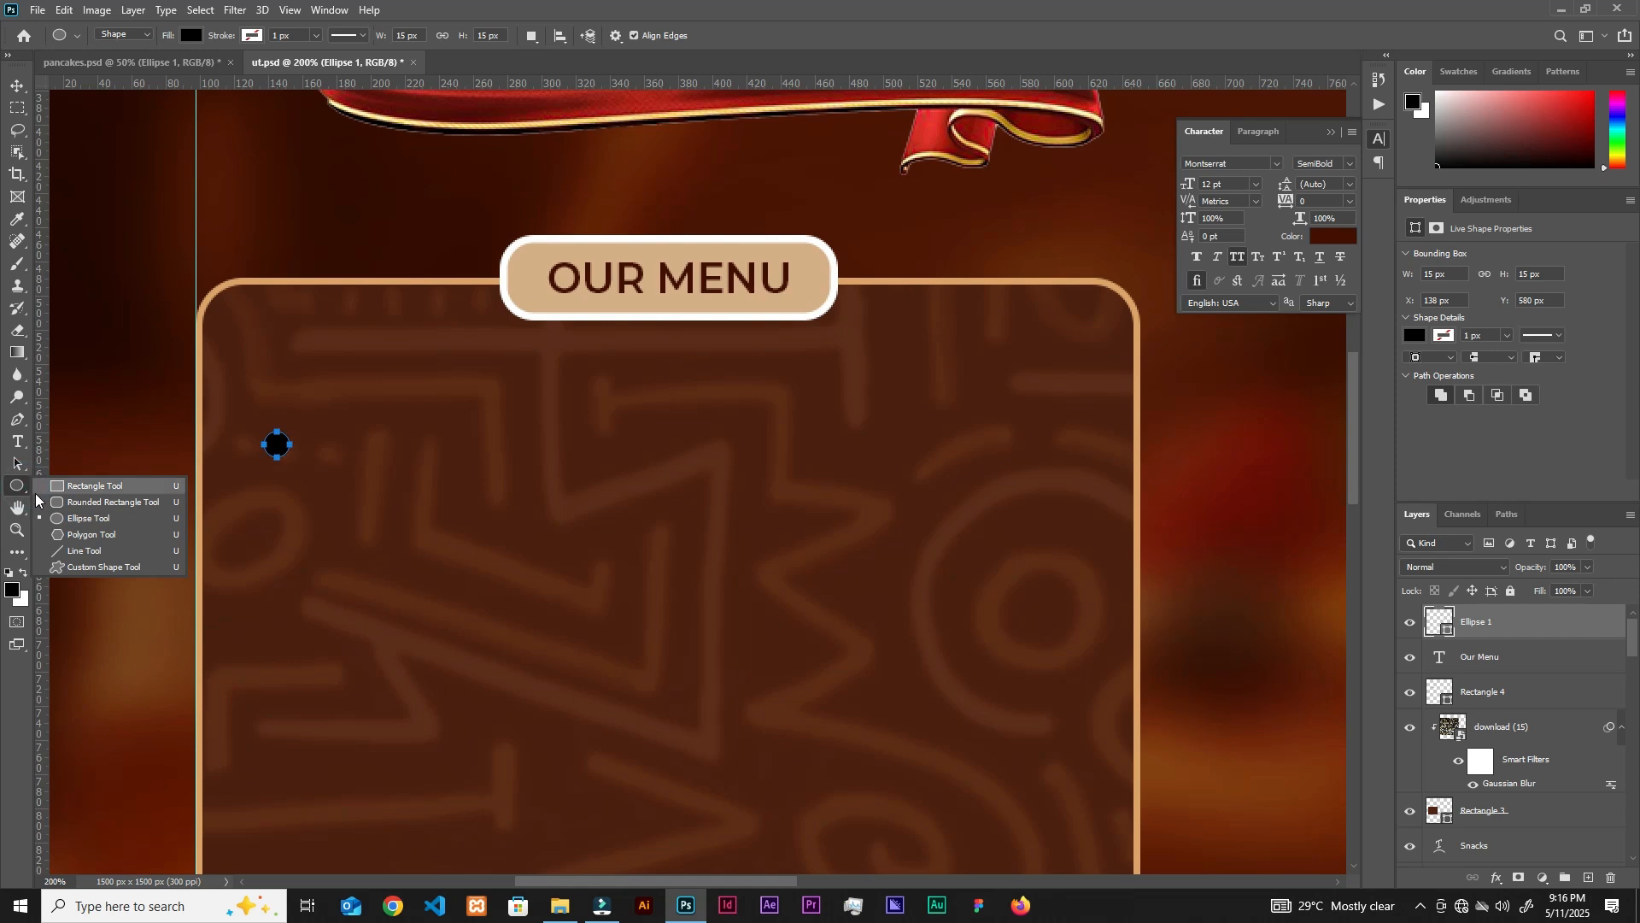
click(24, 479)
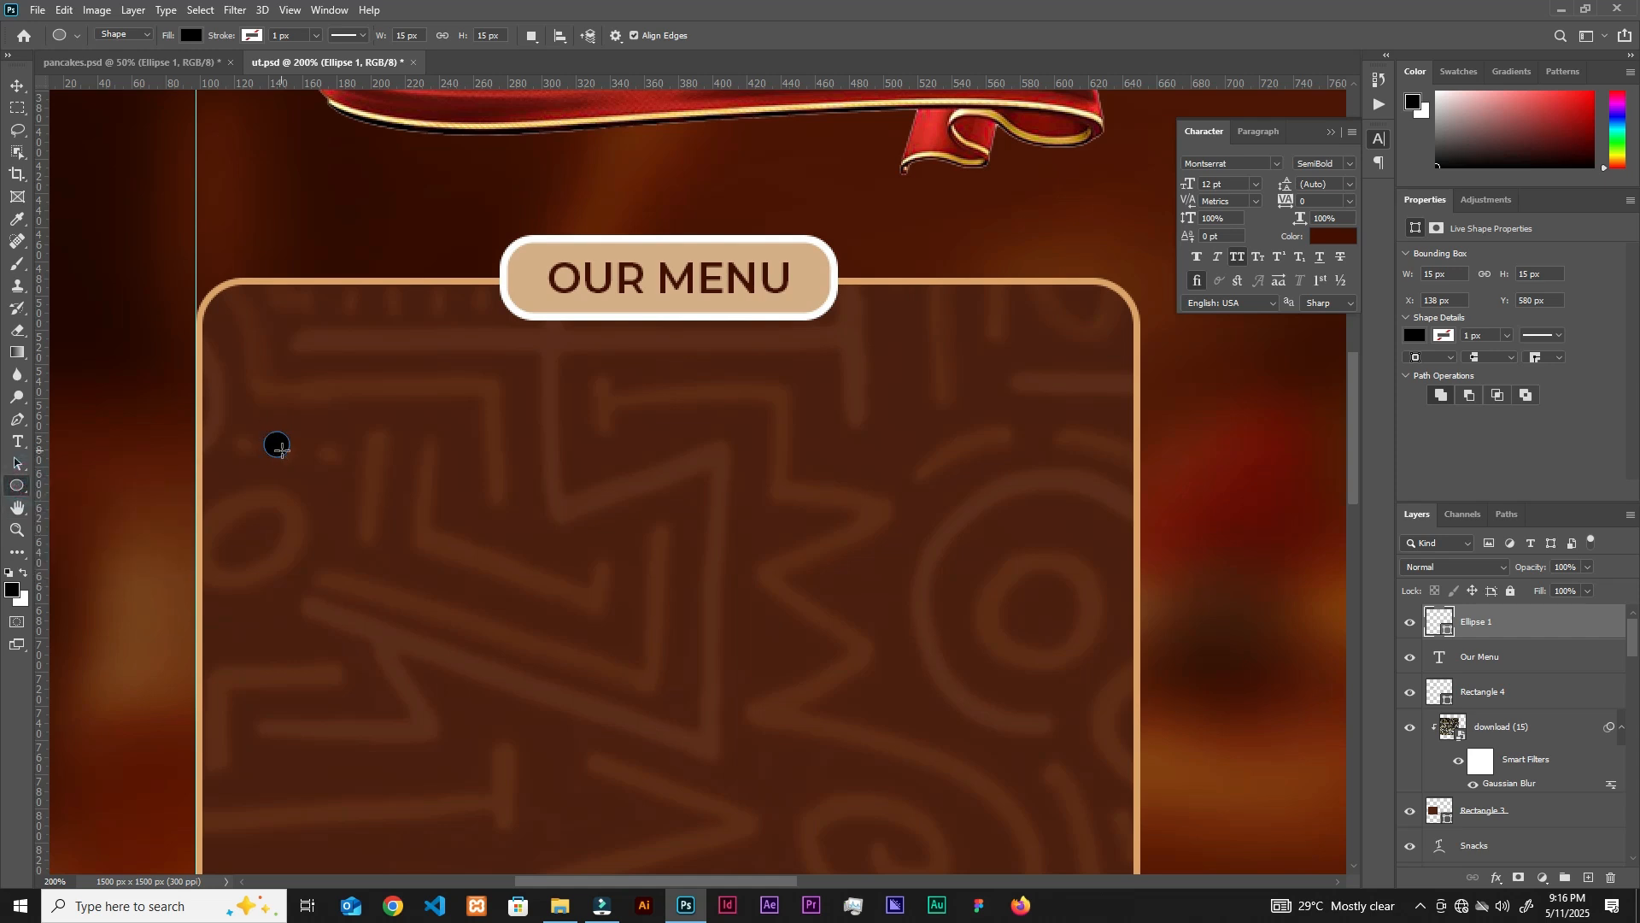
double_click(1436, 626)
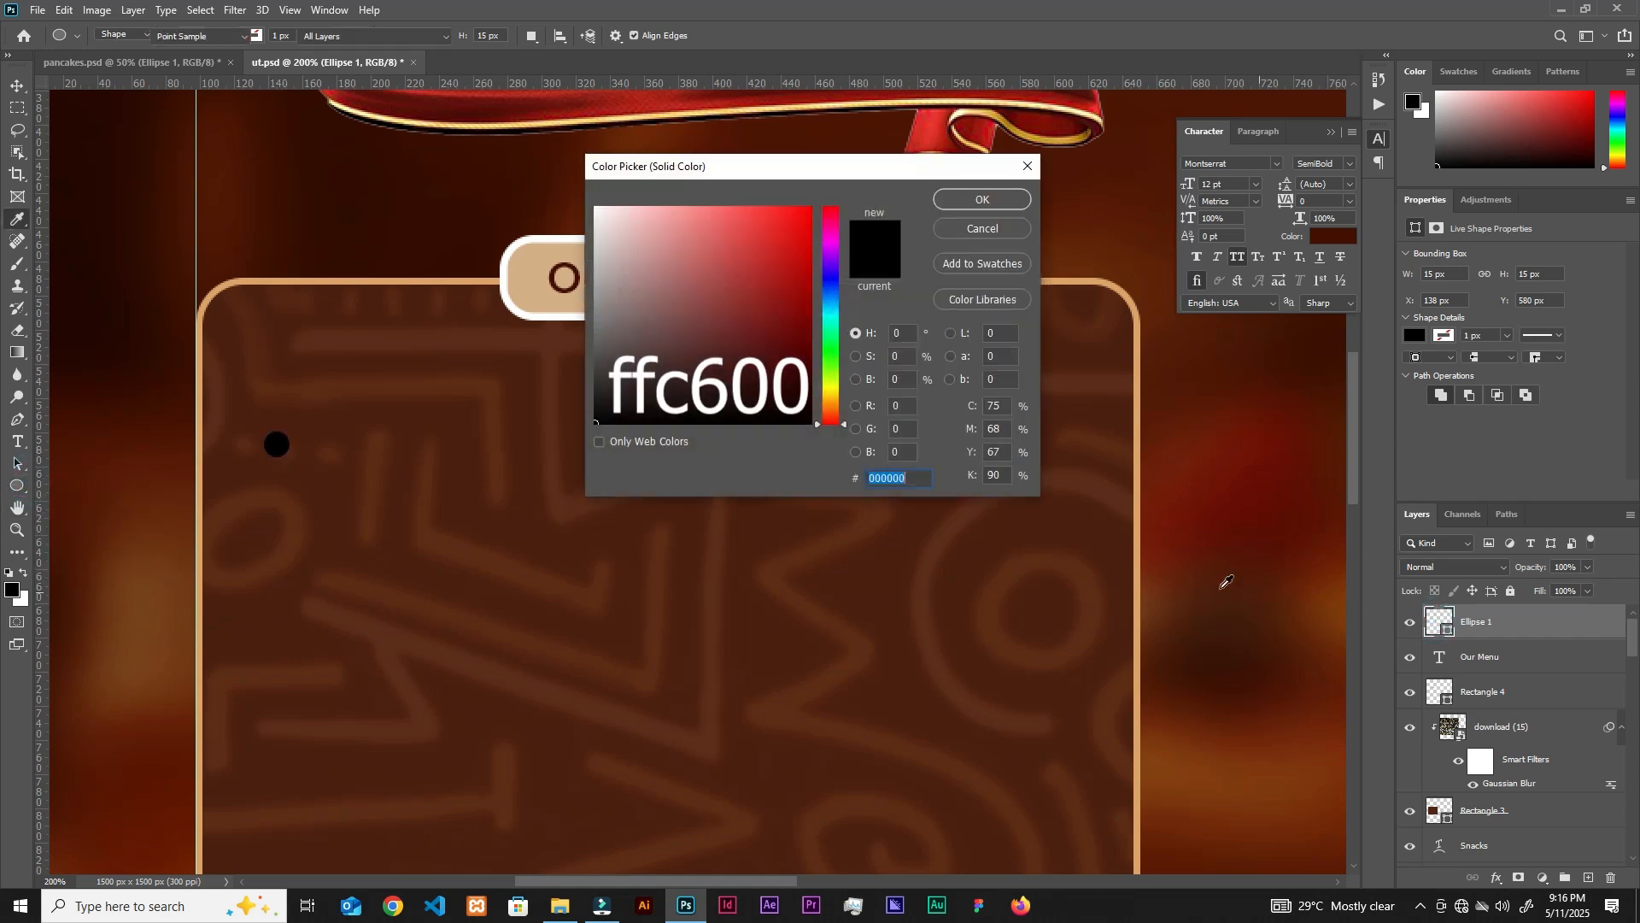
text(ffc600)
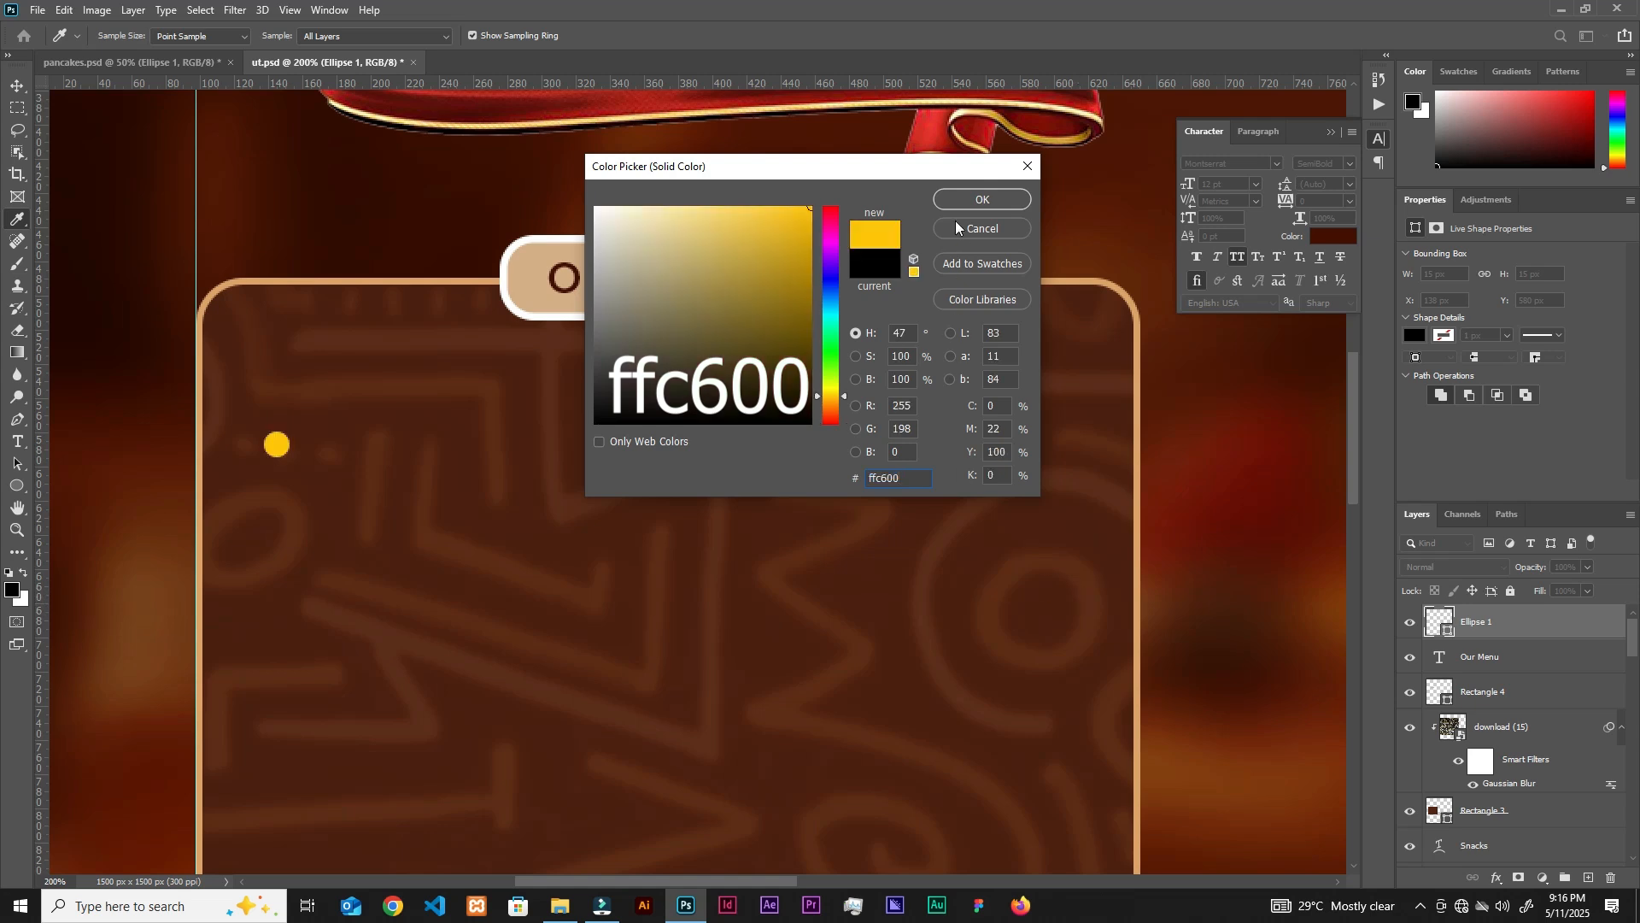
click(973, 200)
key(v)
Add a text line reading SUBSCRIBE to the right of the yellow bullet and color it white ffffff.
key(t)
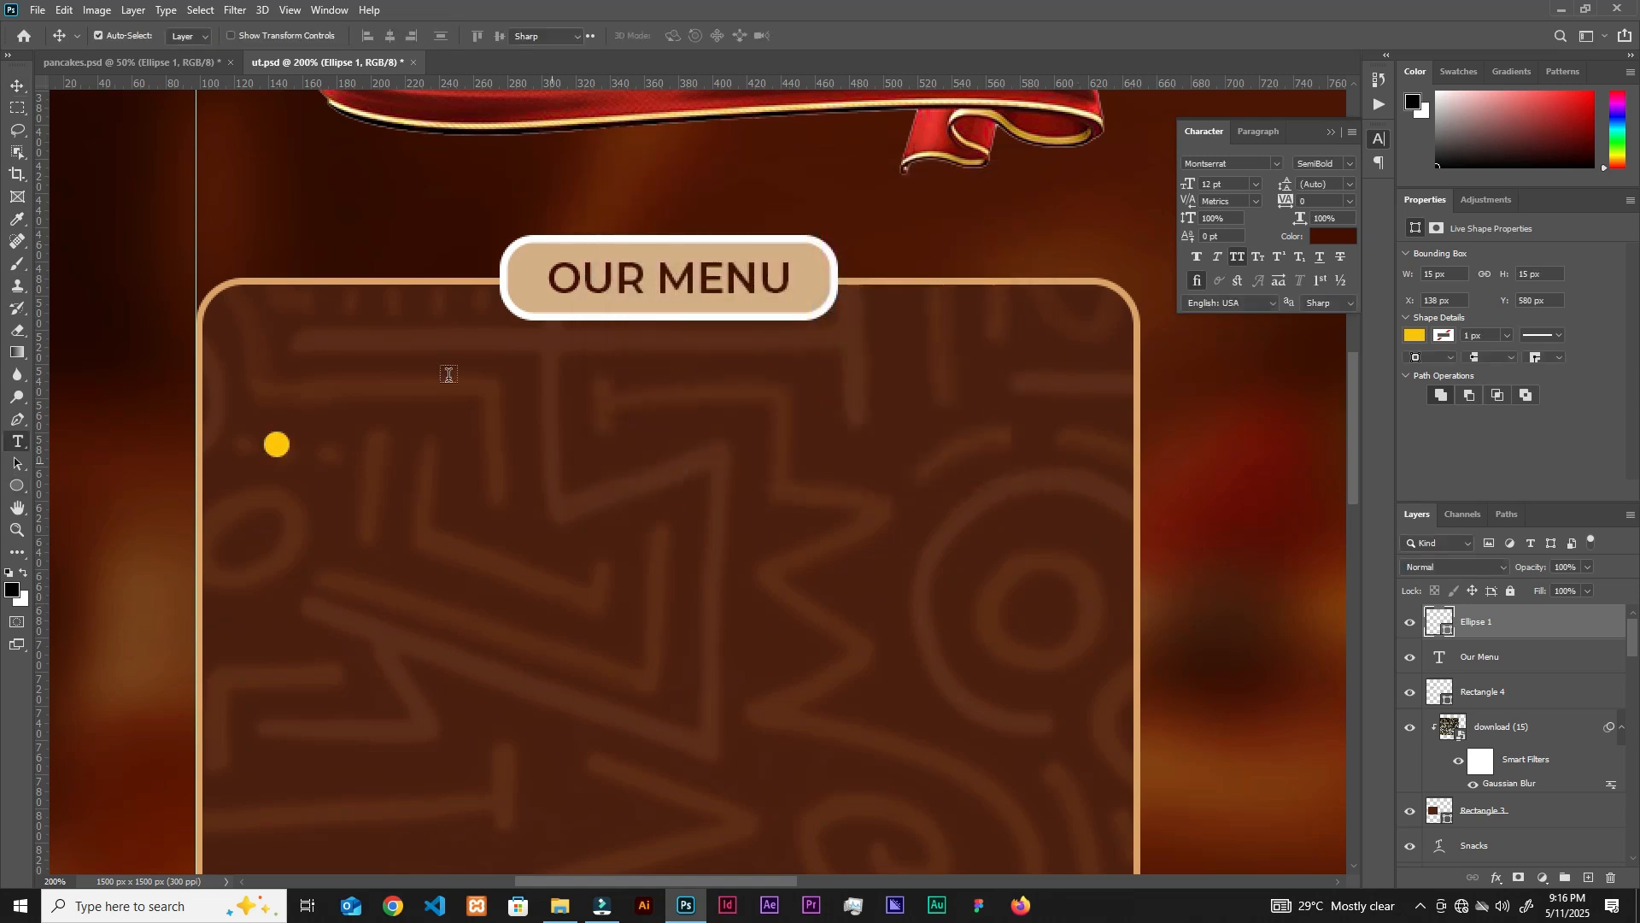
click(389, 450)
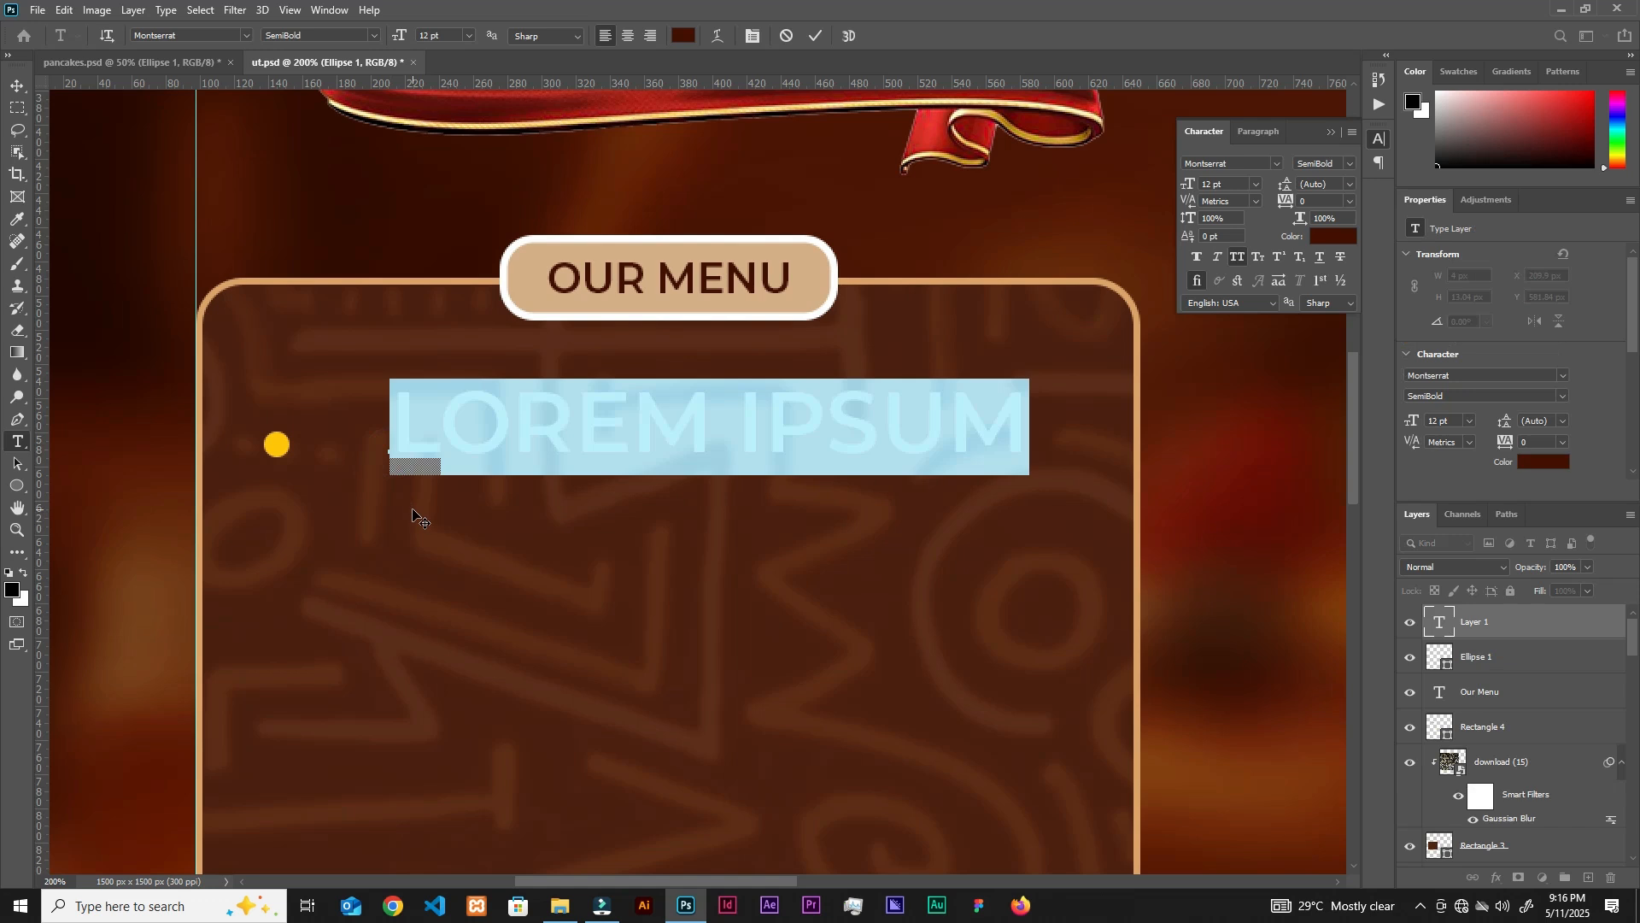
text(SUB)
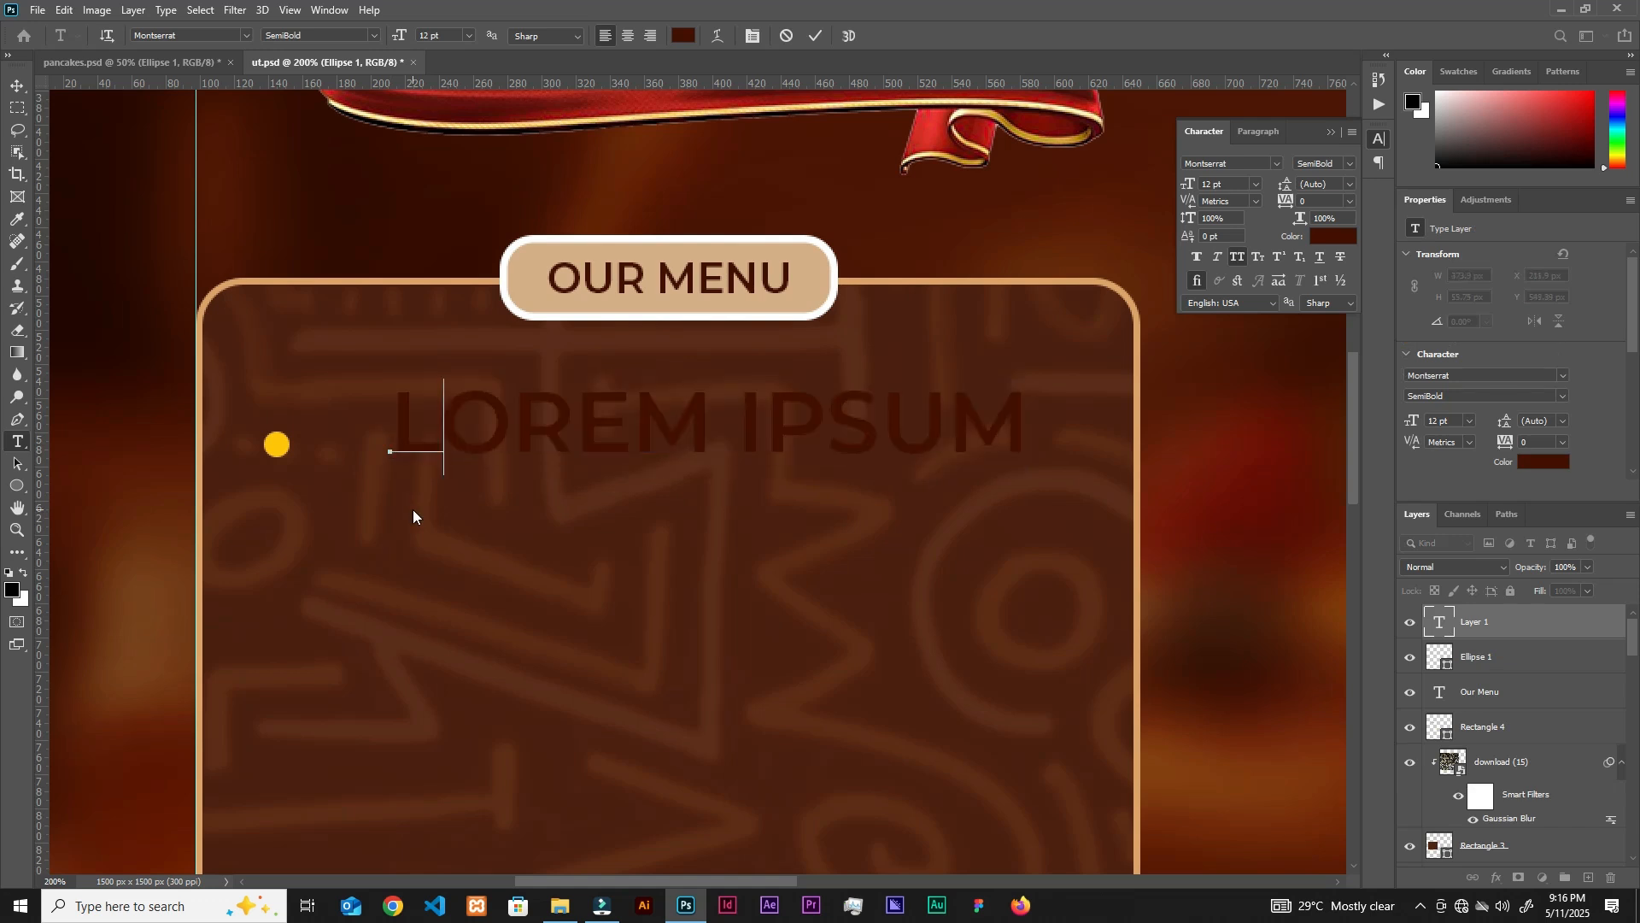
text(SCRIBE)
key(ctrl+Return)
click(1333, 236)
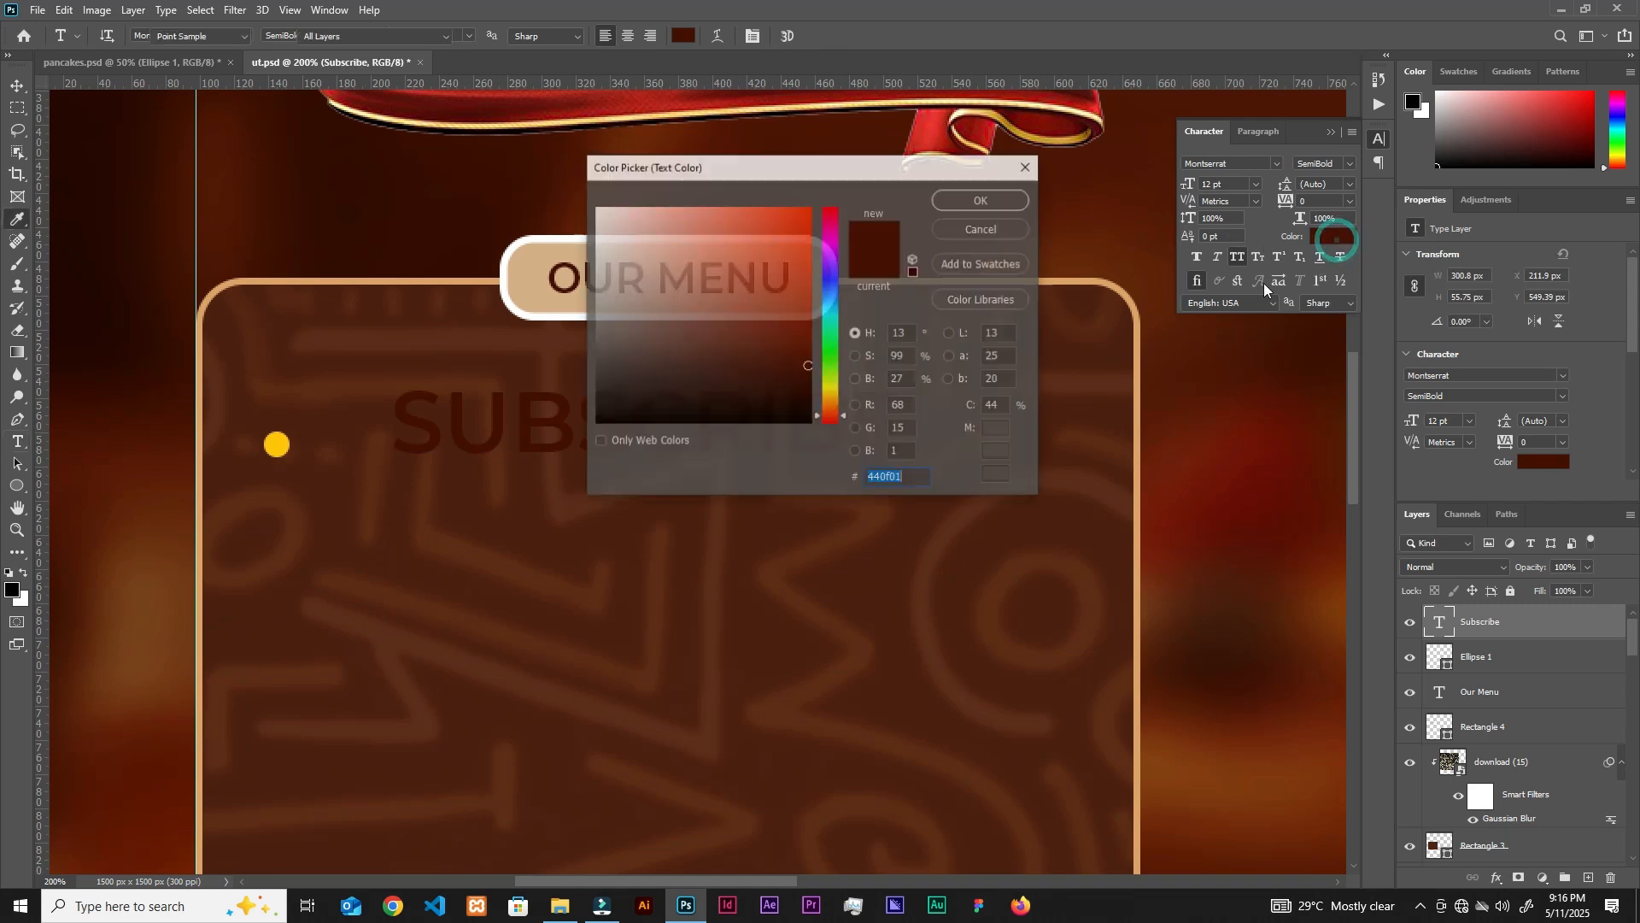
text(ffffff)
click(983, 198)
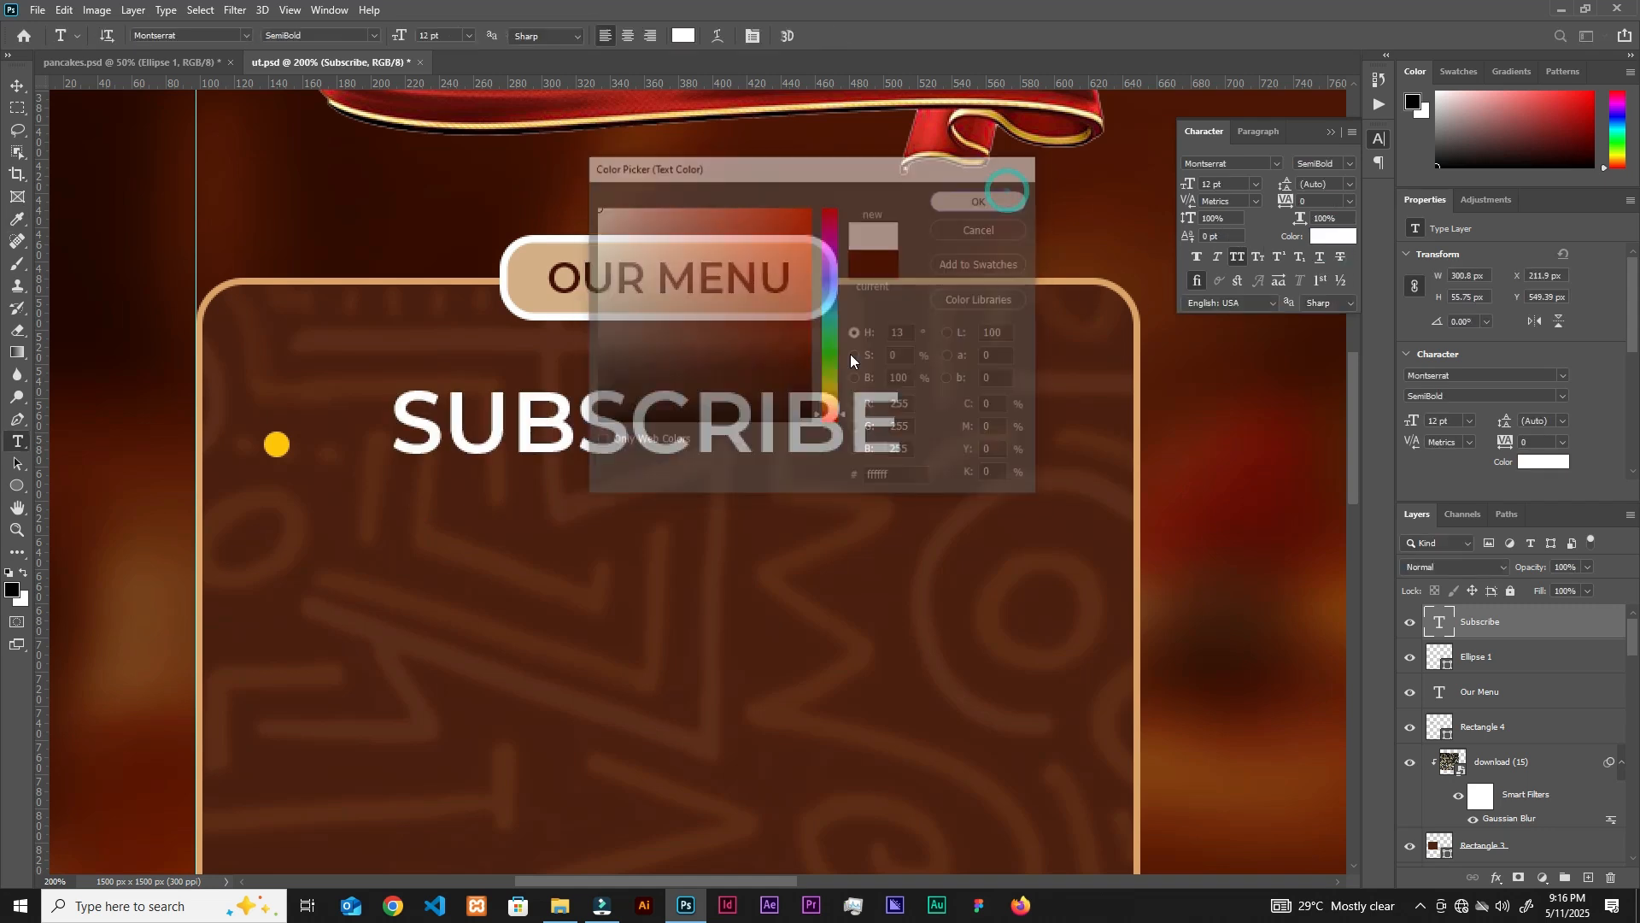
Move the SUBSCRIBE text next to the yellow bullet and scale it down to about 137 px wide.
drag(681, 440, 612, 466)
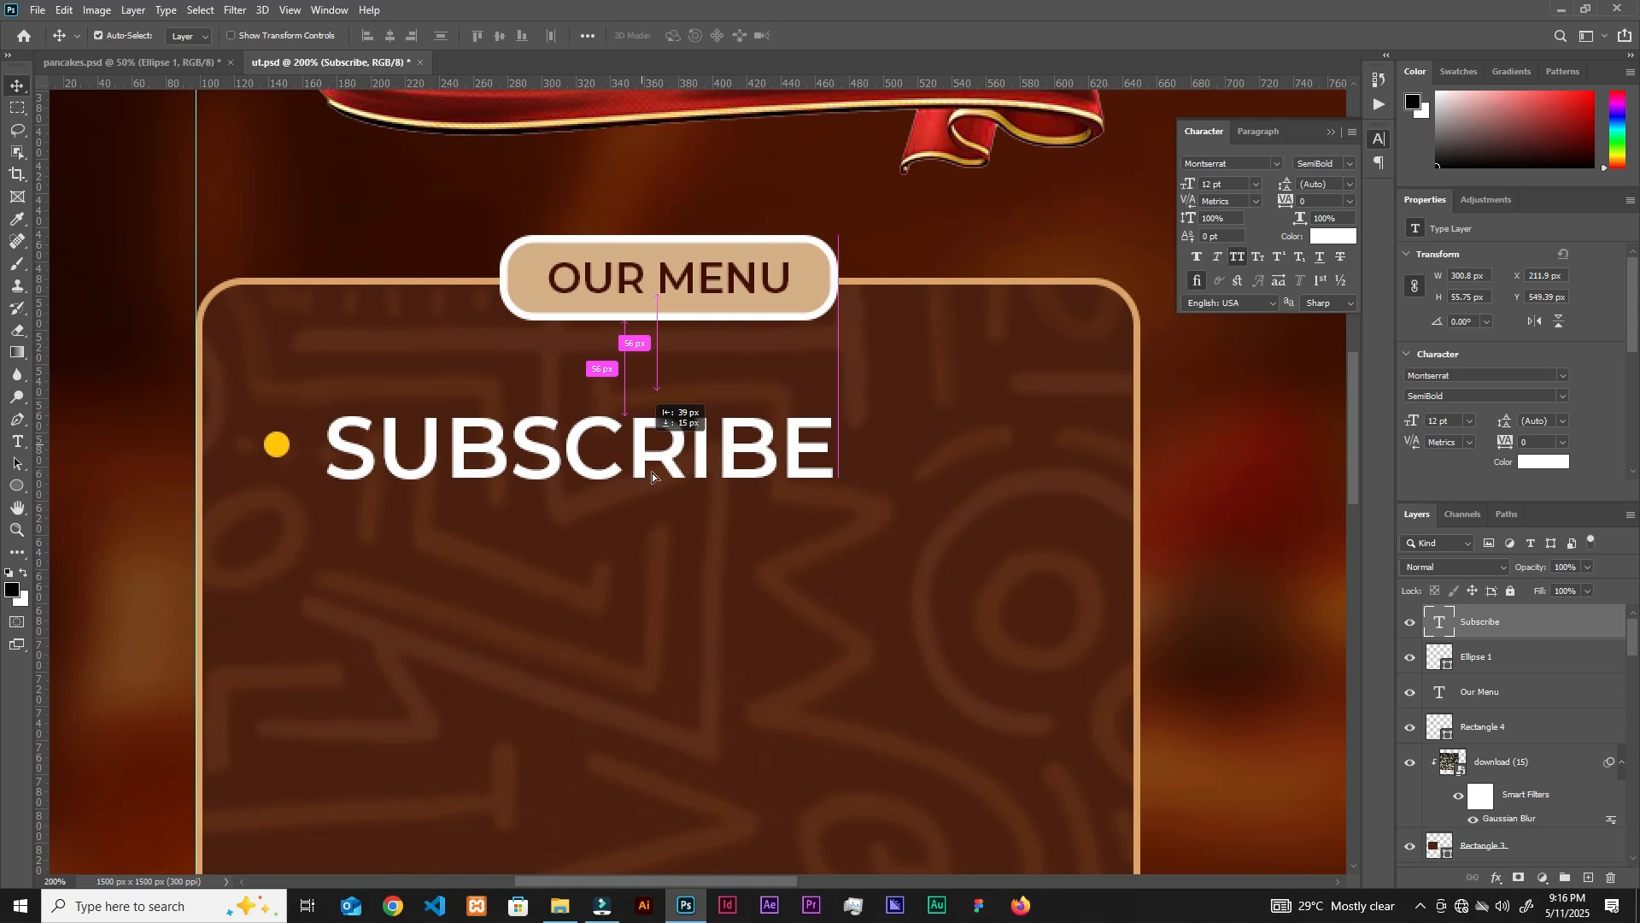
key(ctrl+t)
drag(838, 450, 534, 442)
click(846, 36)
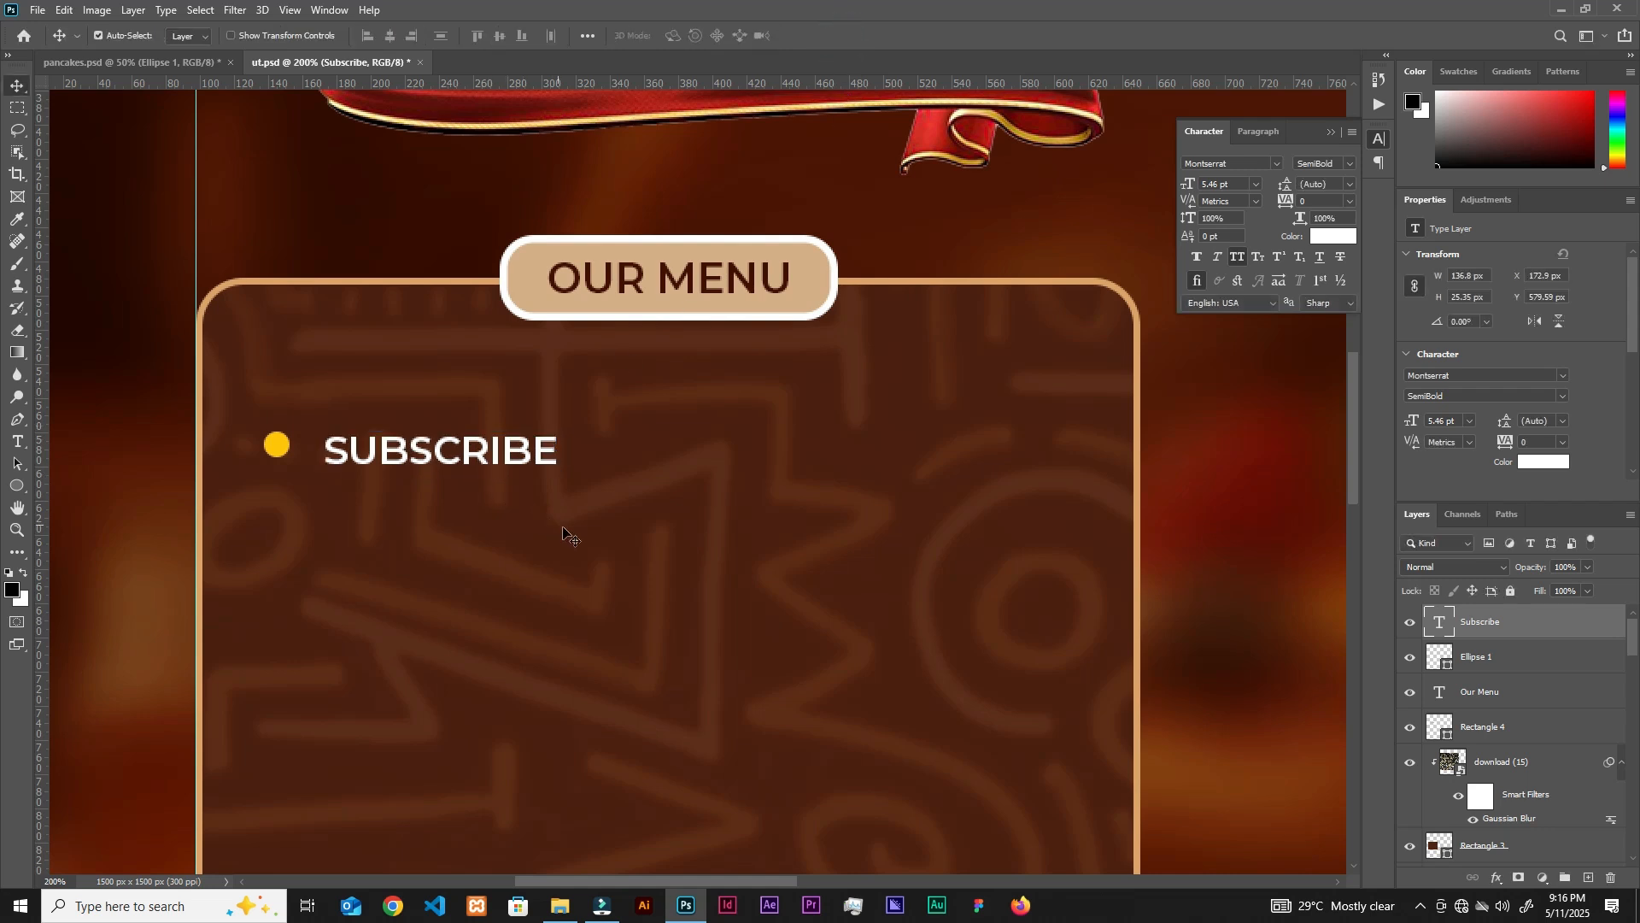
Shift the Banana pancakes with vegetables item slightly, then put it back below Flour pancakes in the menu box.
key(ctrl+minus)
key(ctrl+minus)
key(ctrl+minus)
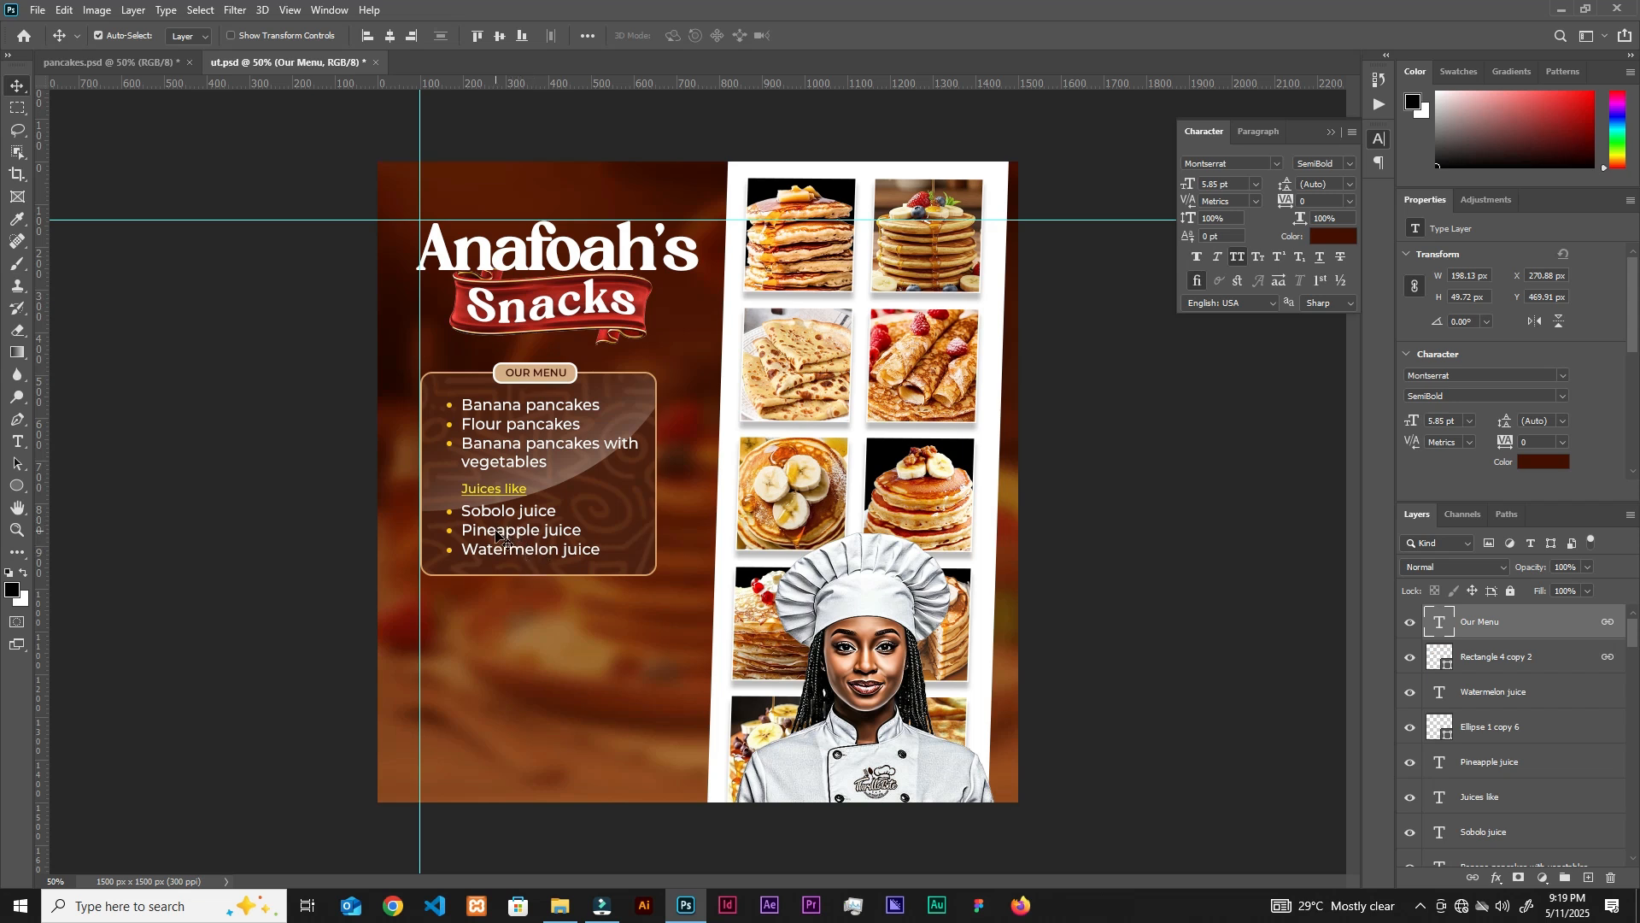
mouse_move(578, 467)
mouse_down()
mouse_move(608, 478)
mouse_move(582, 467)
mouse_up()
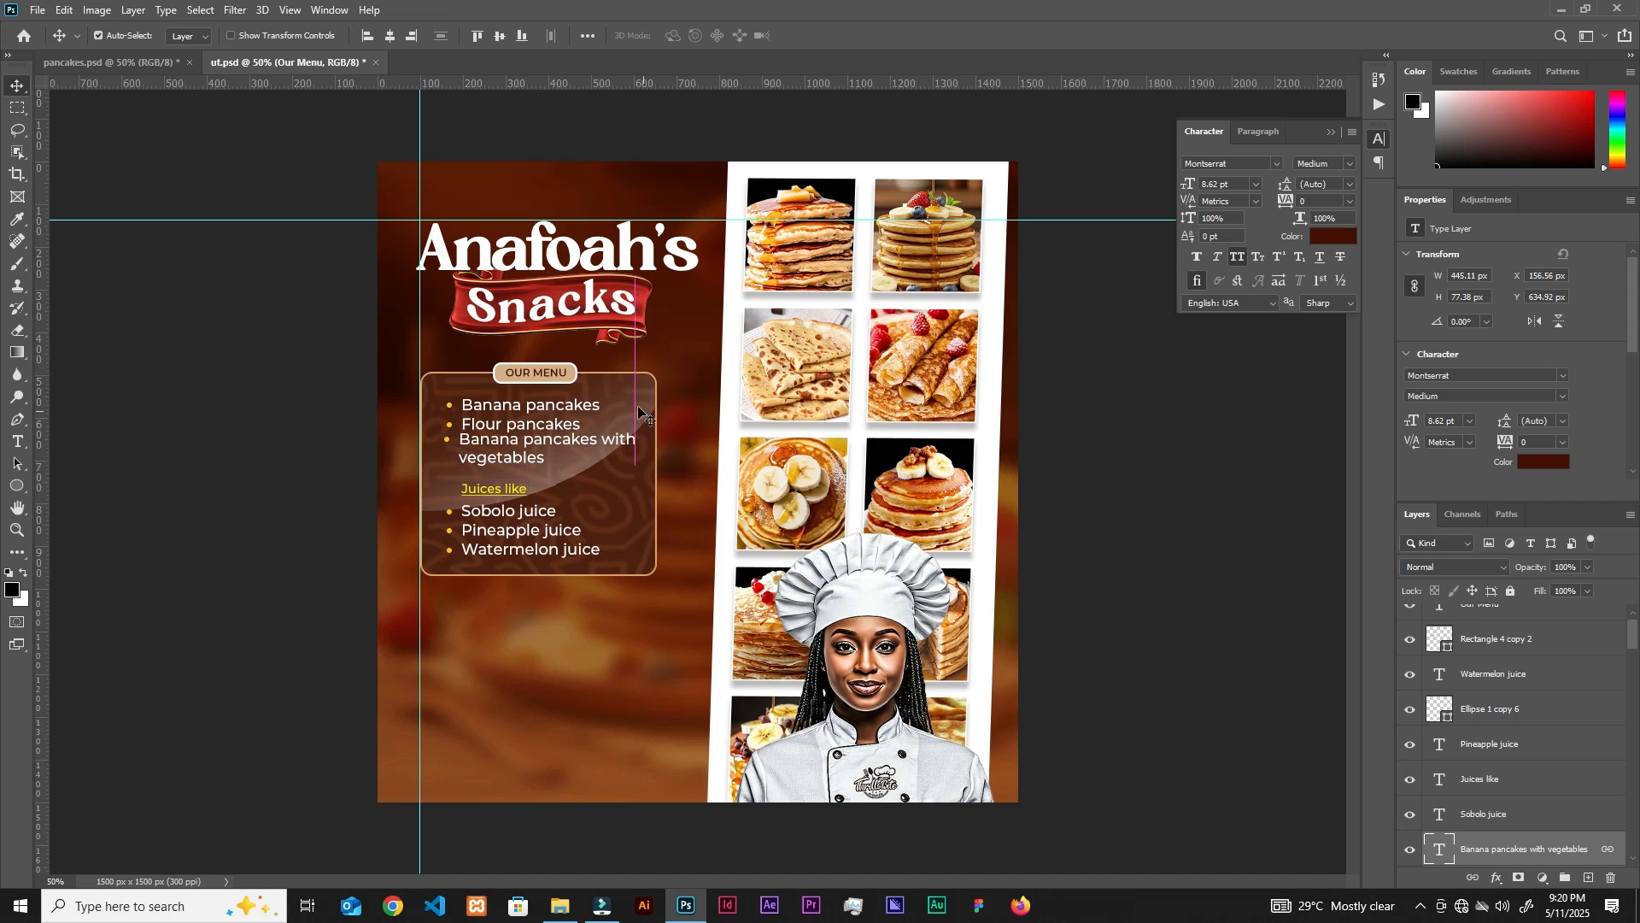
click(638, 399)
drag(637, 399, 584, 469)
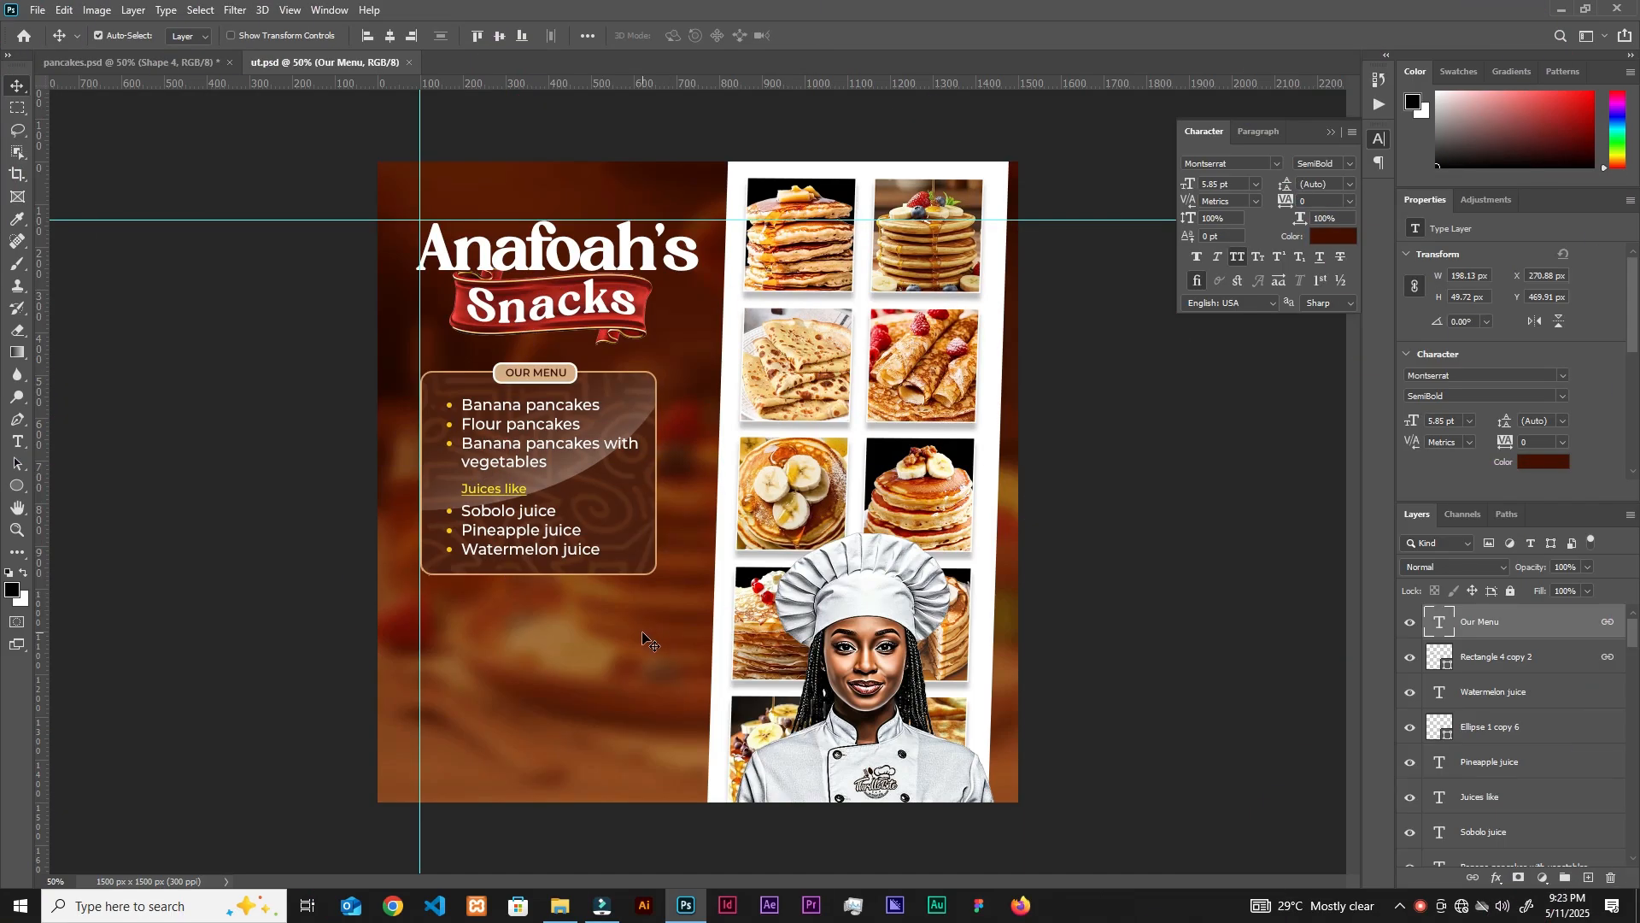
Draw a rectangle about 484 by 322 px at the flyer's lower left, running past the bottom edge, and fill it white.
right_click(17, 485)
click(94, 484)
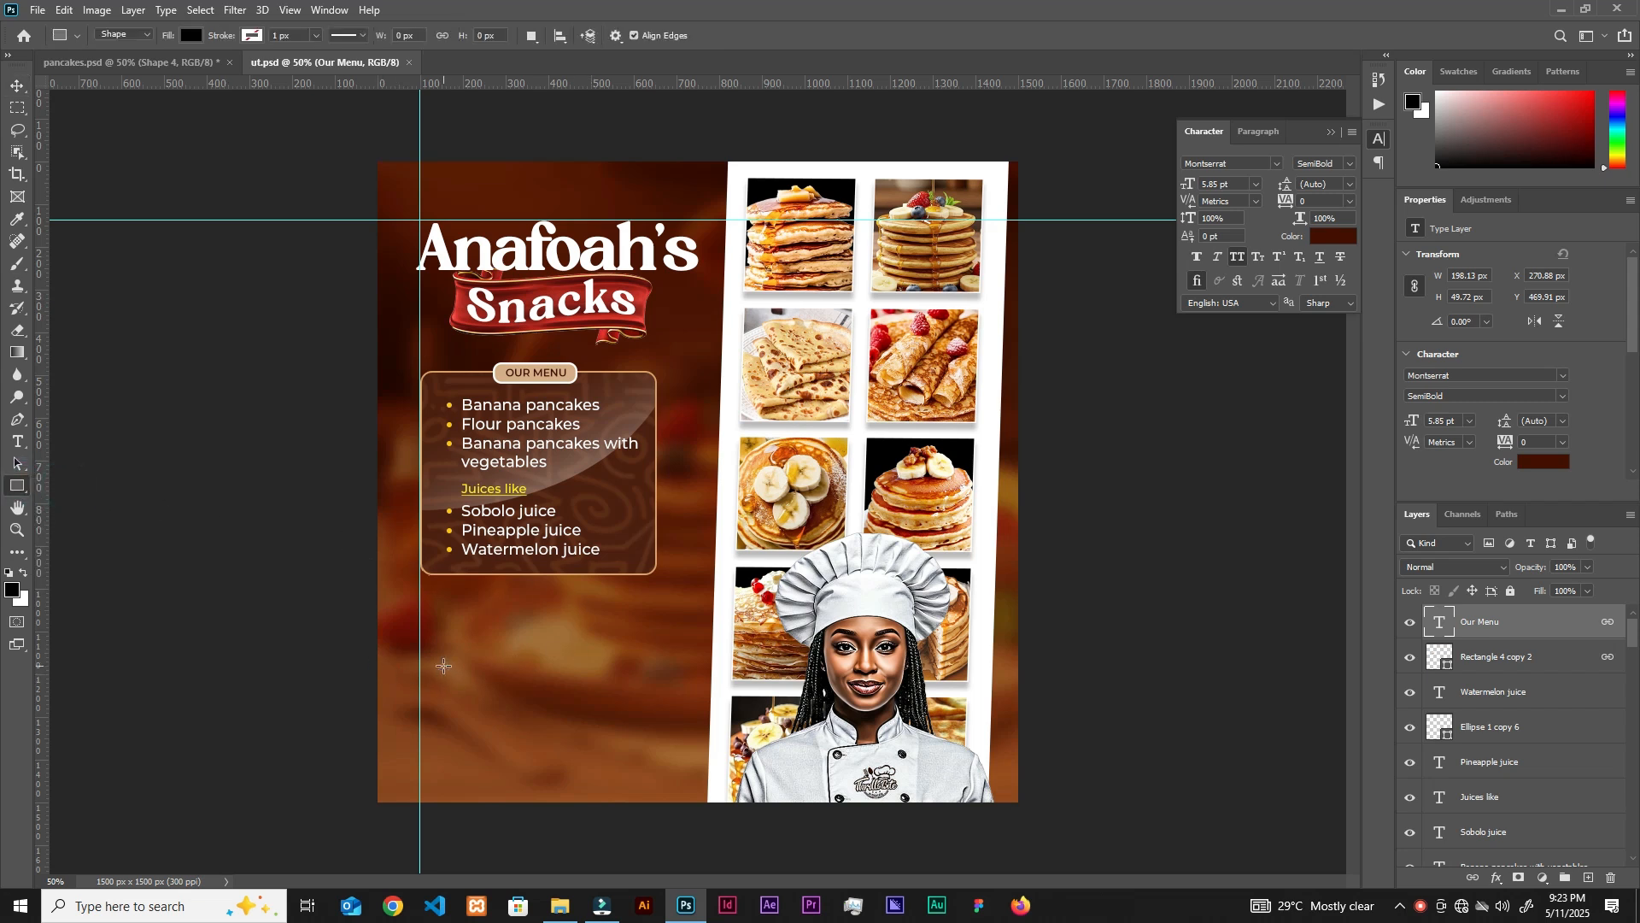
drag(430, 702, 638, 840)
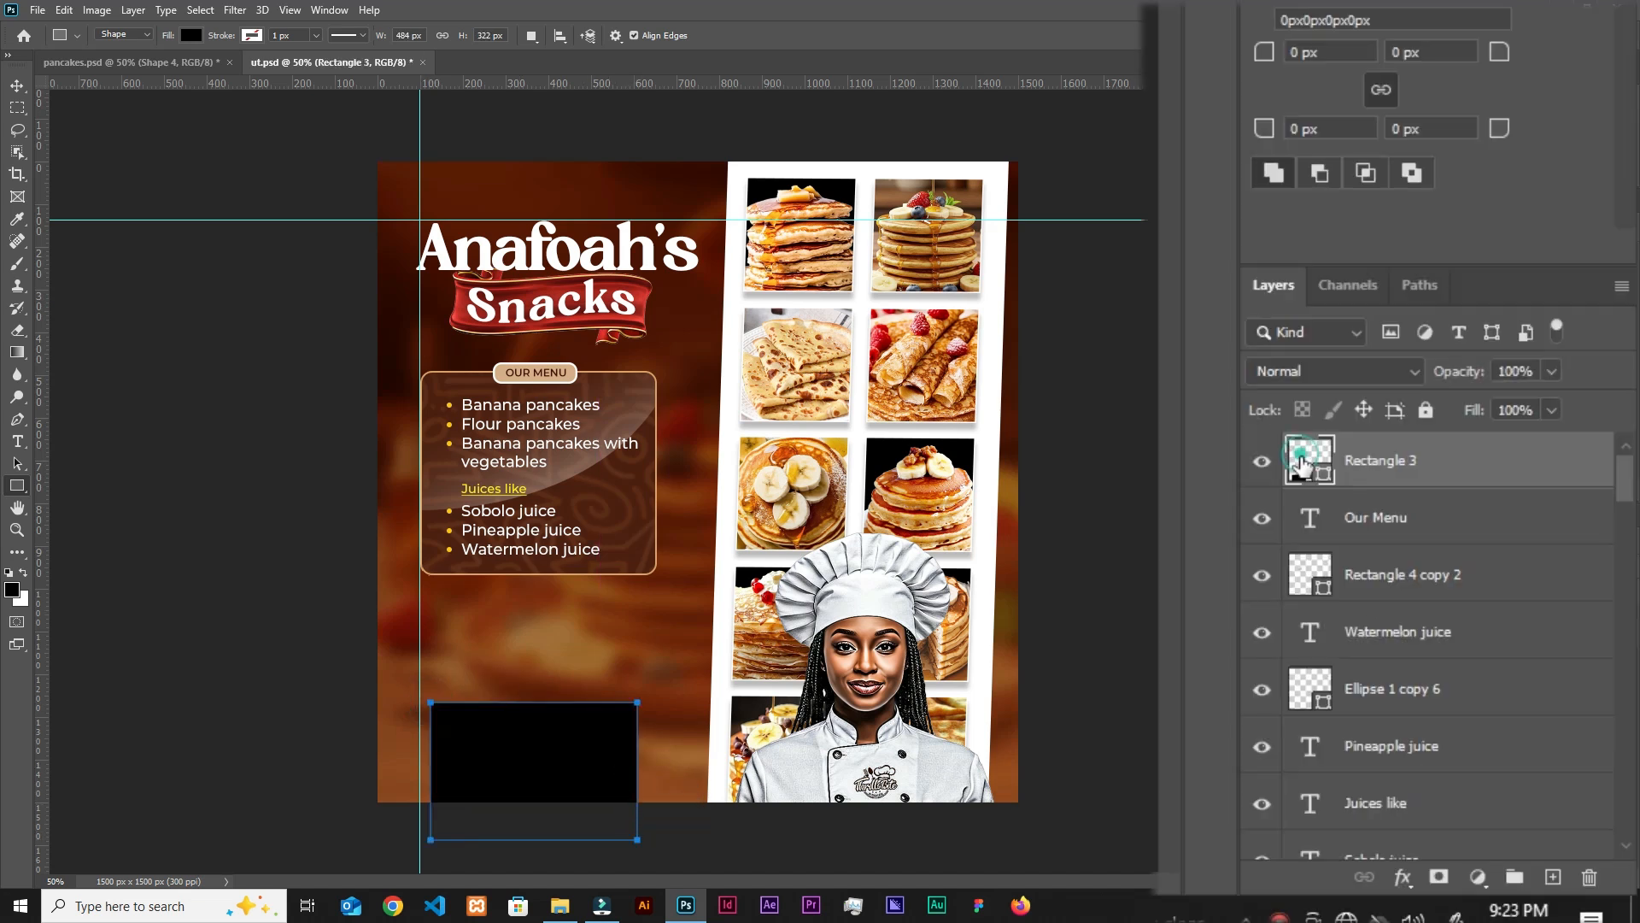
double_click(1301, 466)
drag(724, 340, 596, 207)
click(980, 199)
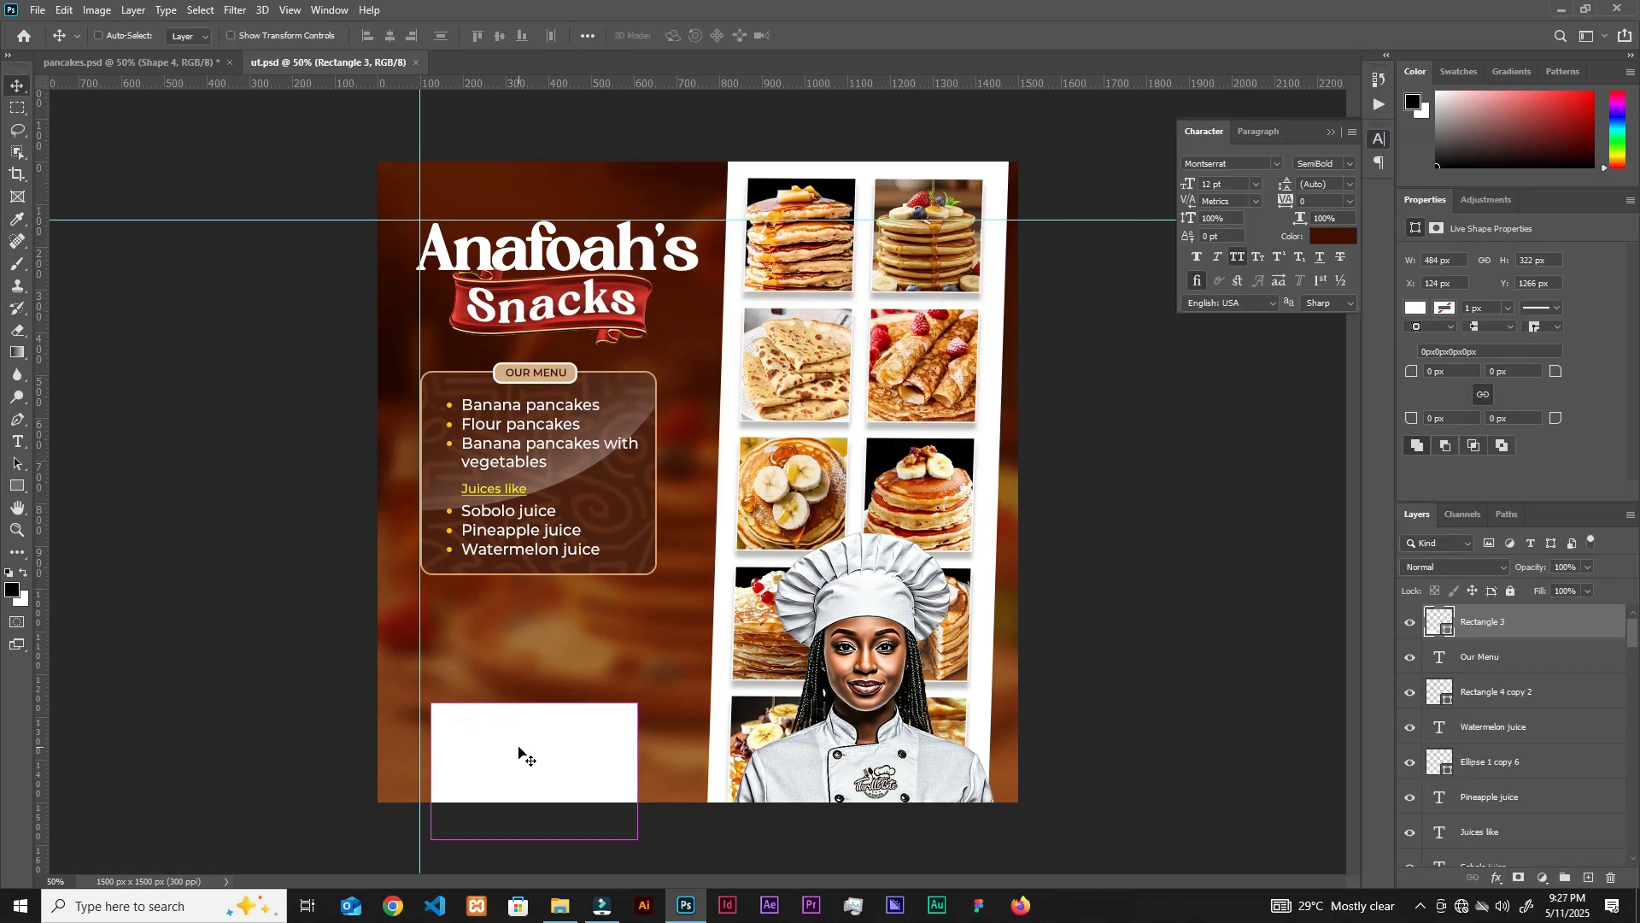
Apply a Perspective transform to the white rectangle, widening its base into a symmetrical table-like trapezoid.
key(ctrl+t)
right_click(549, 755)
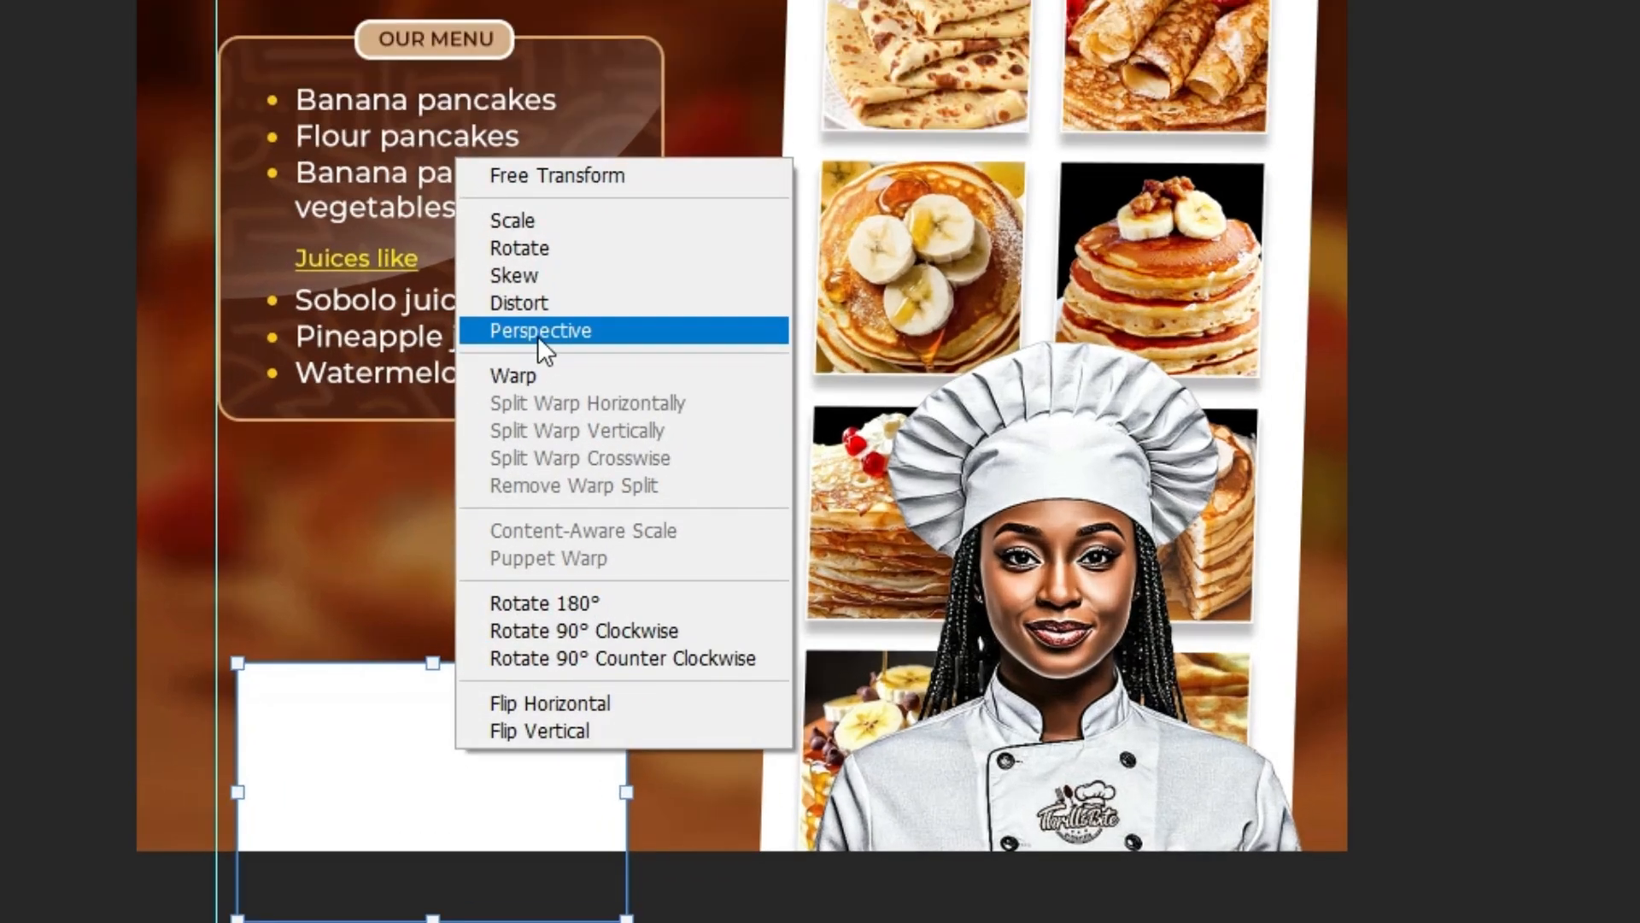
click(537, 332)
drag(640, 841, 786, 825)
Distort the white trapezoid by shifting its upper-left corner inward and pulling its lower-left corner farther out, then commit the transform.
right_click(552, 755)
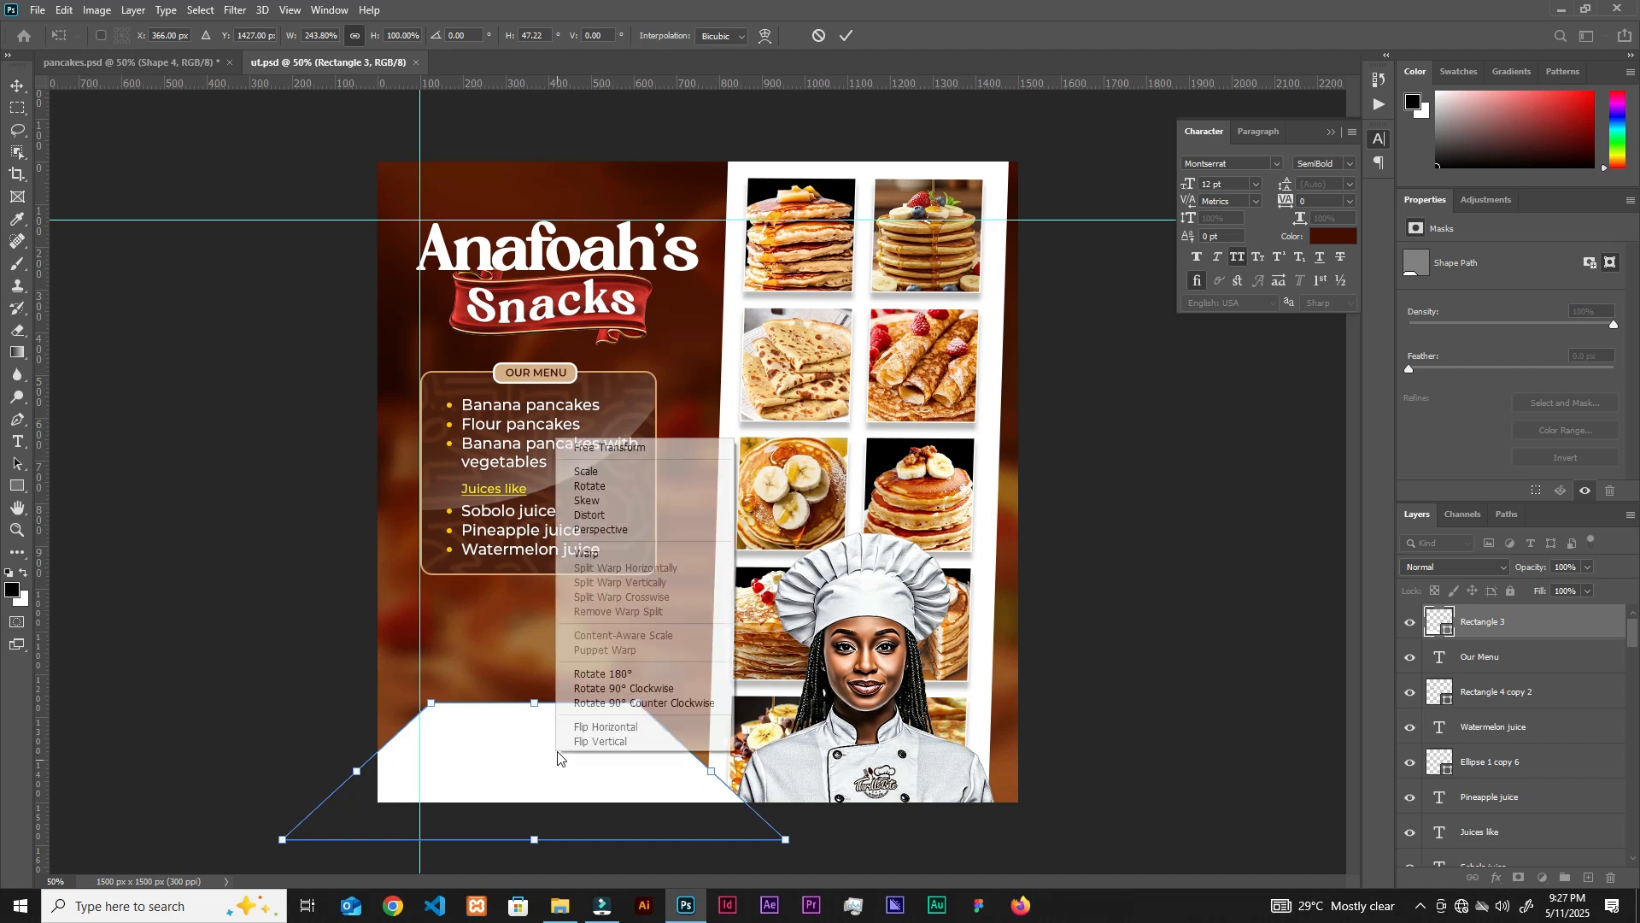
click(611, 501)
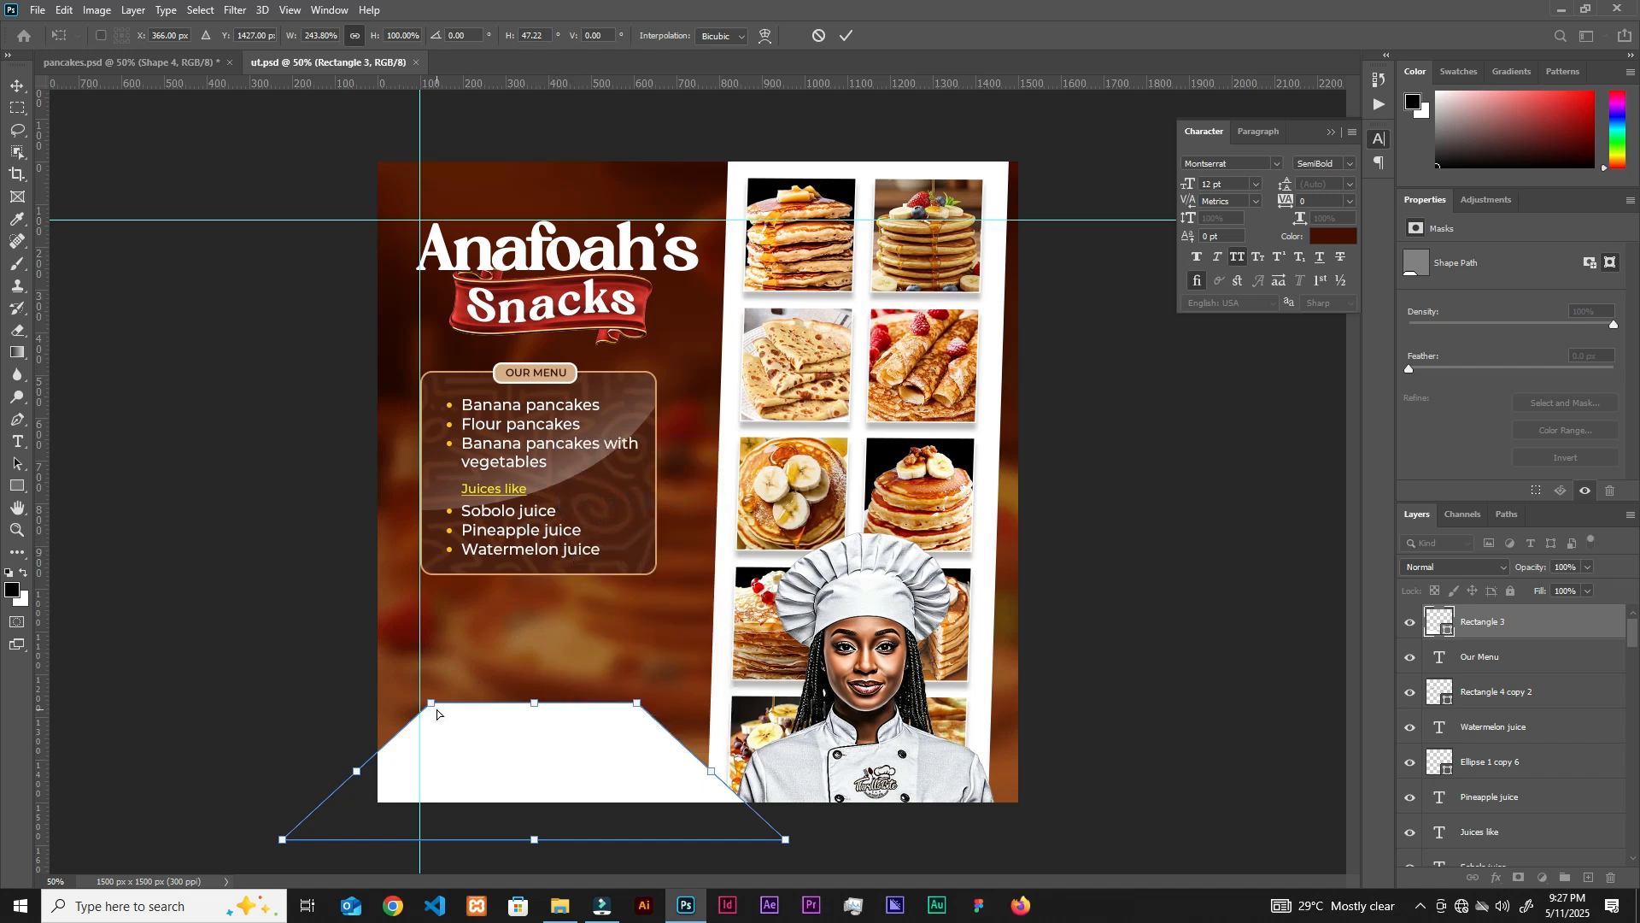
drag(432, 706, 451, 707)
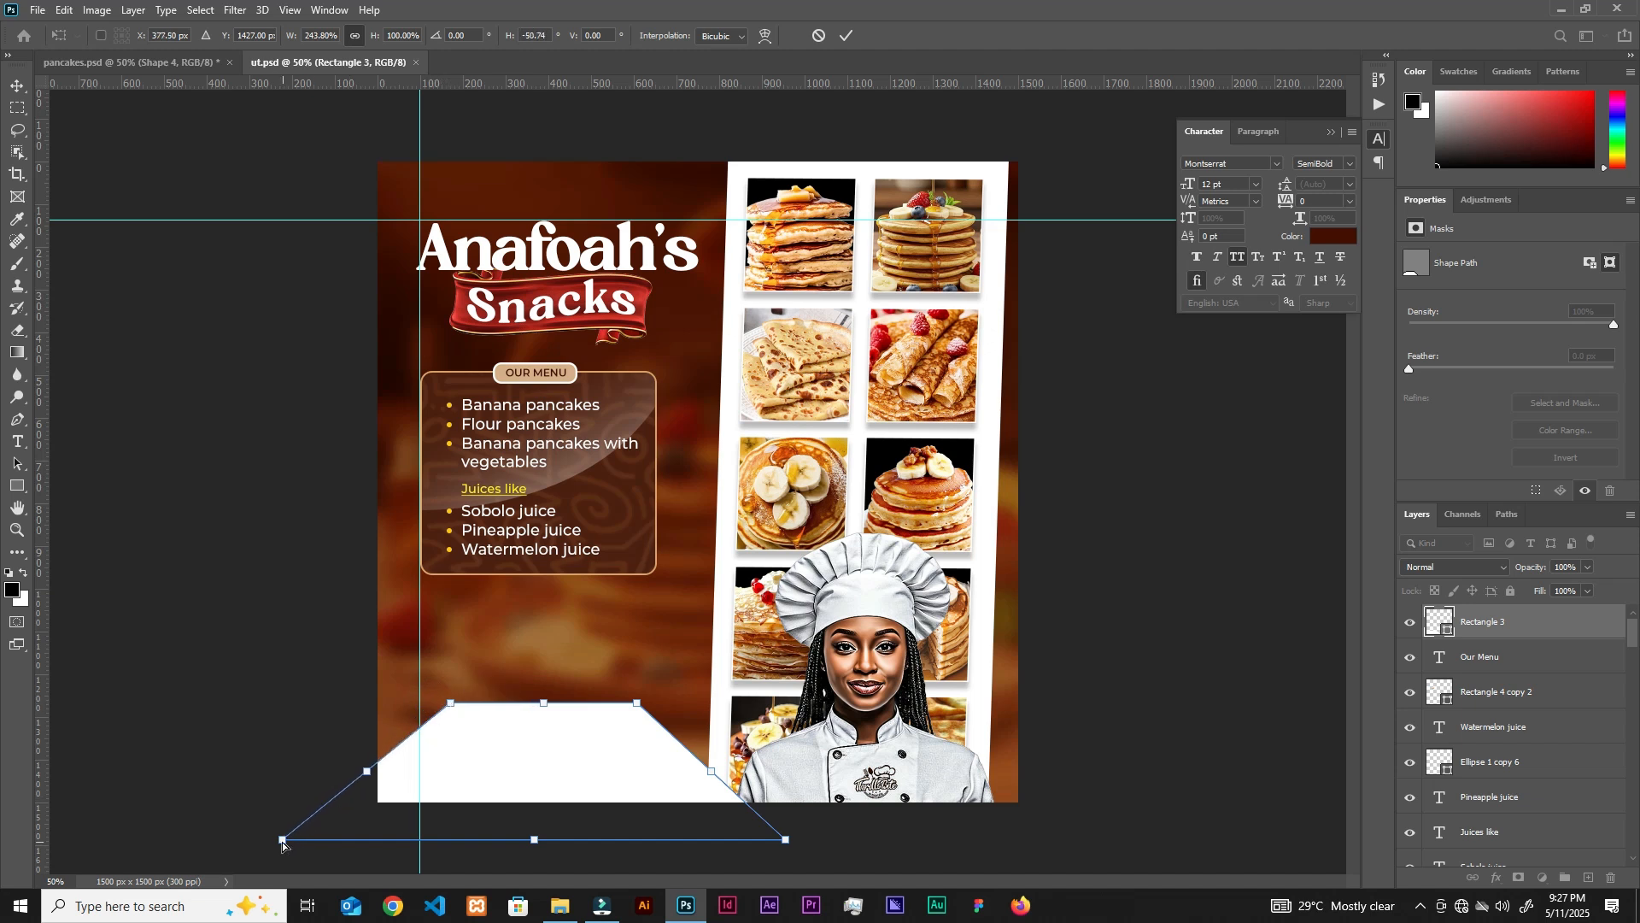
drag(284, 841, 144, 820)
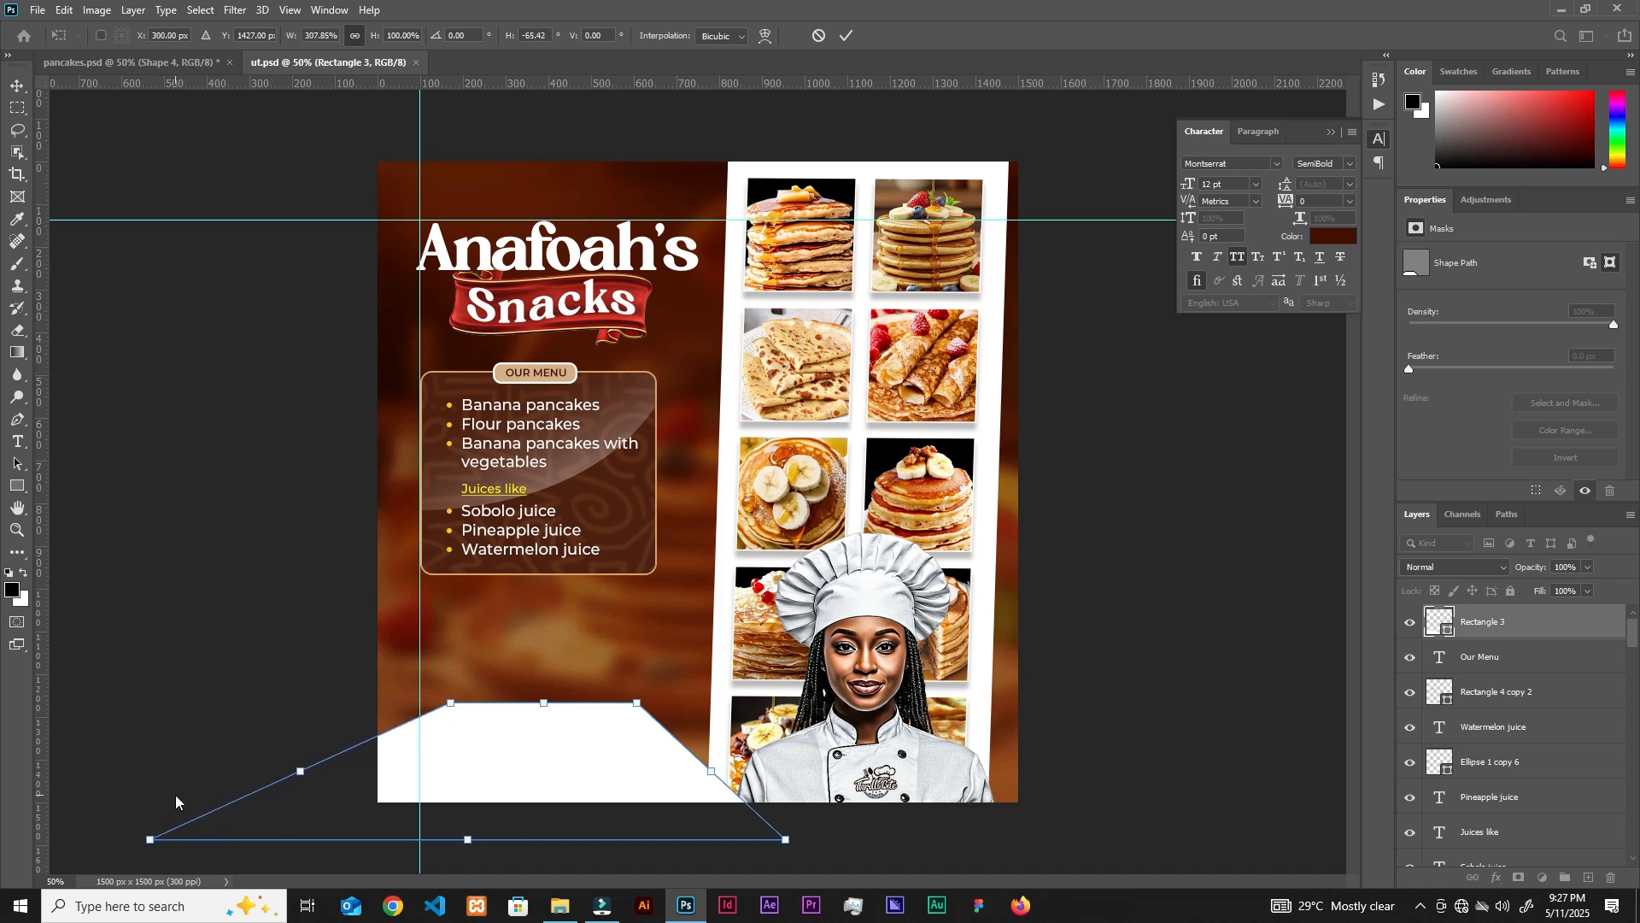
click(848, 37)
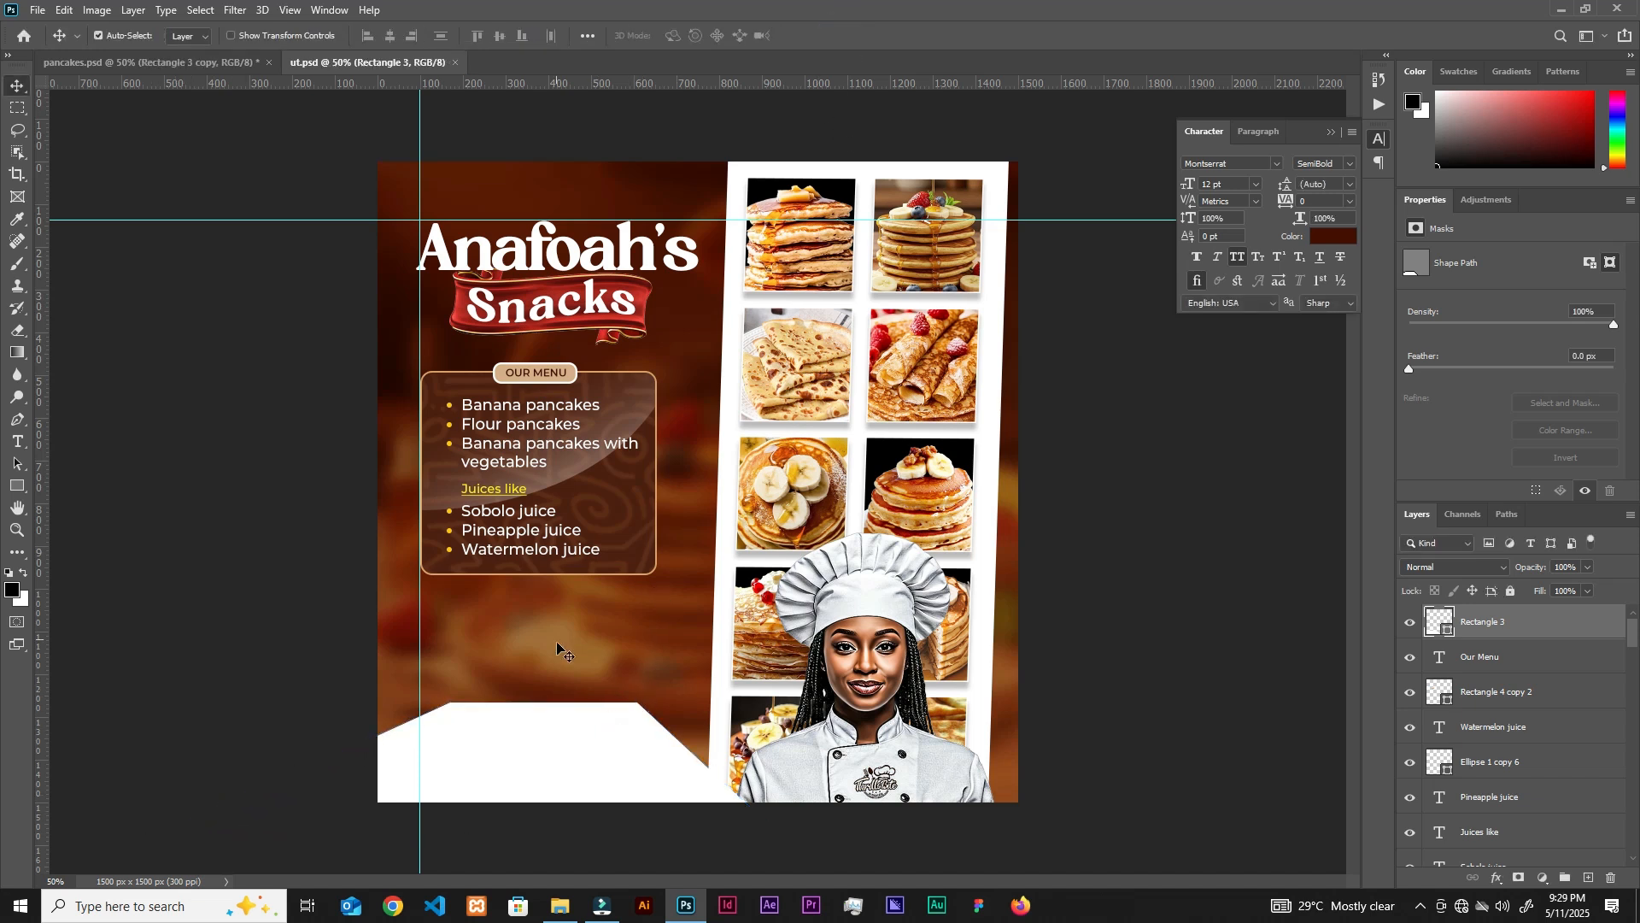
Place the purple juice glass image from the Pancake_tut folder on the white table, scaled to about 217 by 461 px.
click(561, 906)
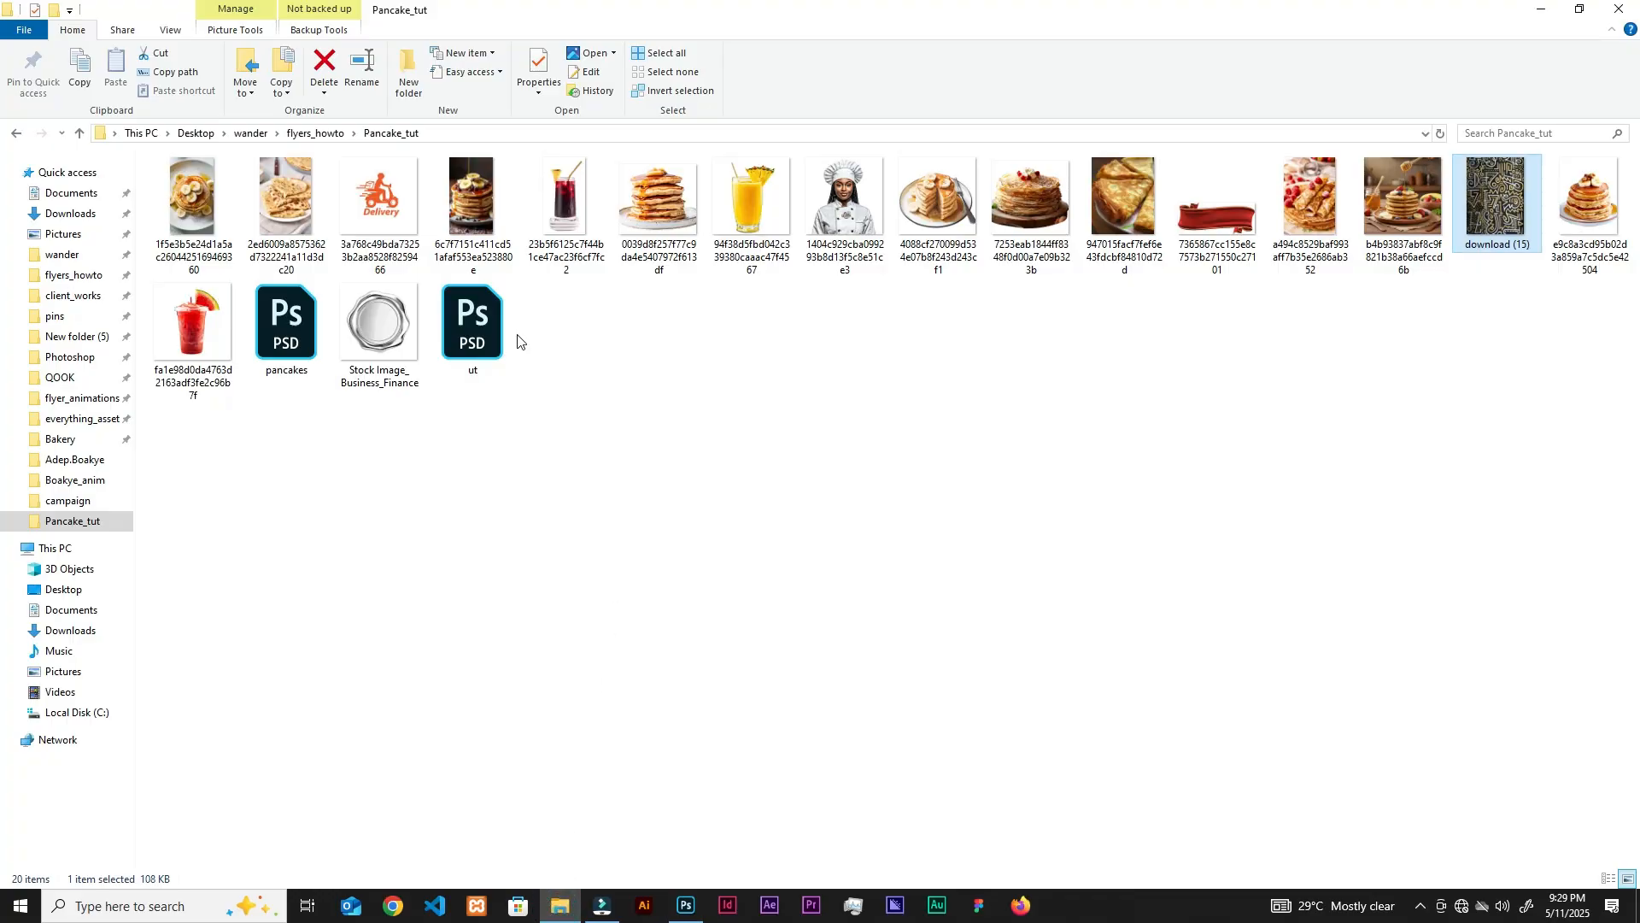
drag(567, 222, 696, 513)
drag(875, 163, 668, 550)
mouse_move(608, 671)
mouse_down()
mouse_move(567, 641)
mouse_move(599, 654)
mouse_up()
drag(559, 651, 552, 665)
drag(594, 551, 590, 556)
click(819, 33)
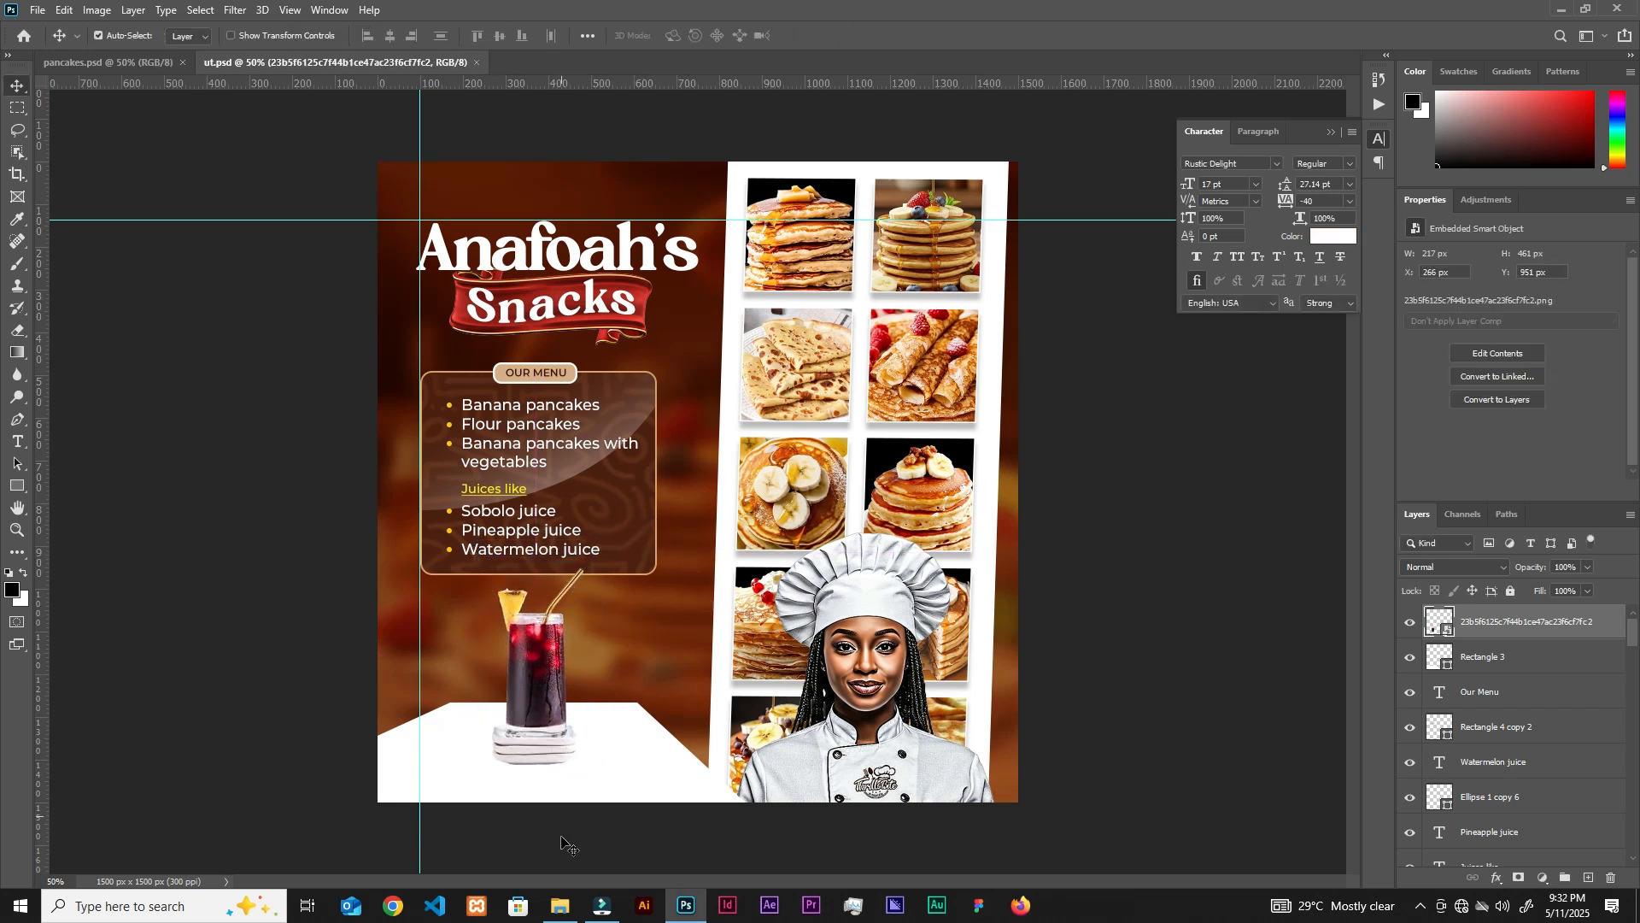
Place the yellow pineapple juice image right of the purple glass at about 223 by 355 px, and layer it behind that glass.
click(567, 906)
drag(754, 215, 947, 634)
drag(1018, 482, 789, 482)
drag(706, 519, 604, 685)
drag(499, 559, 513, 573)
click(819, 35)
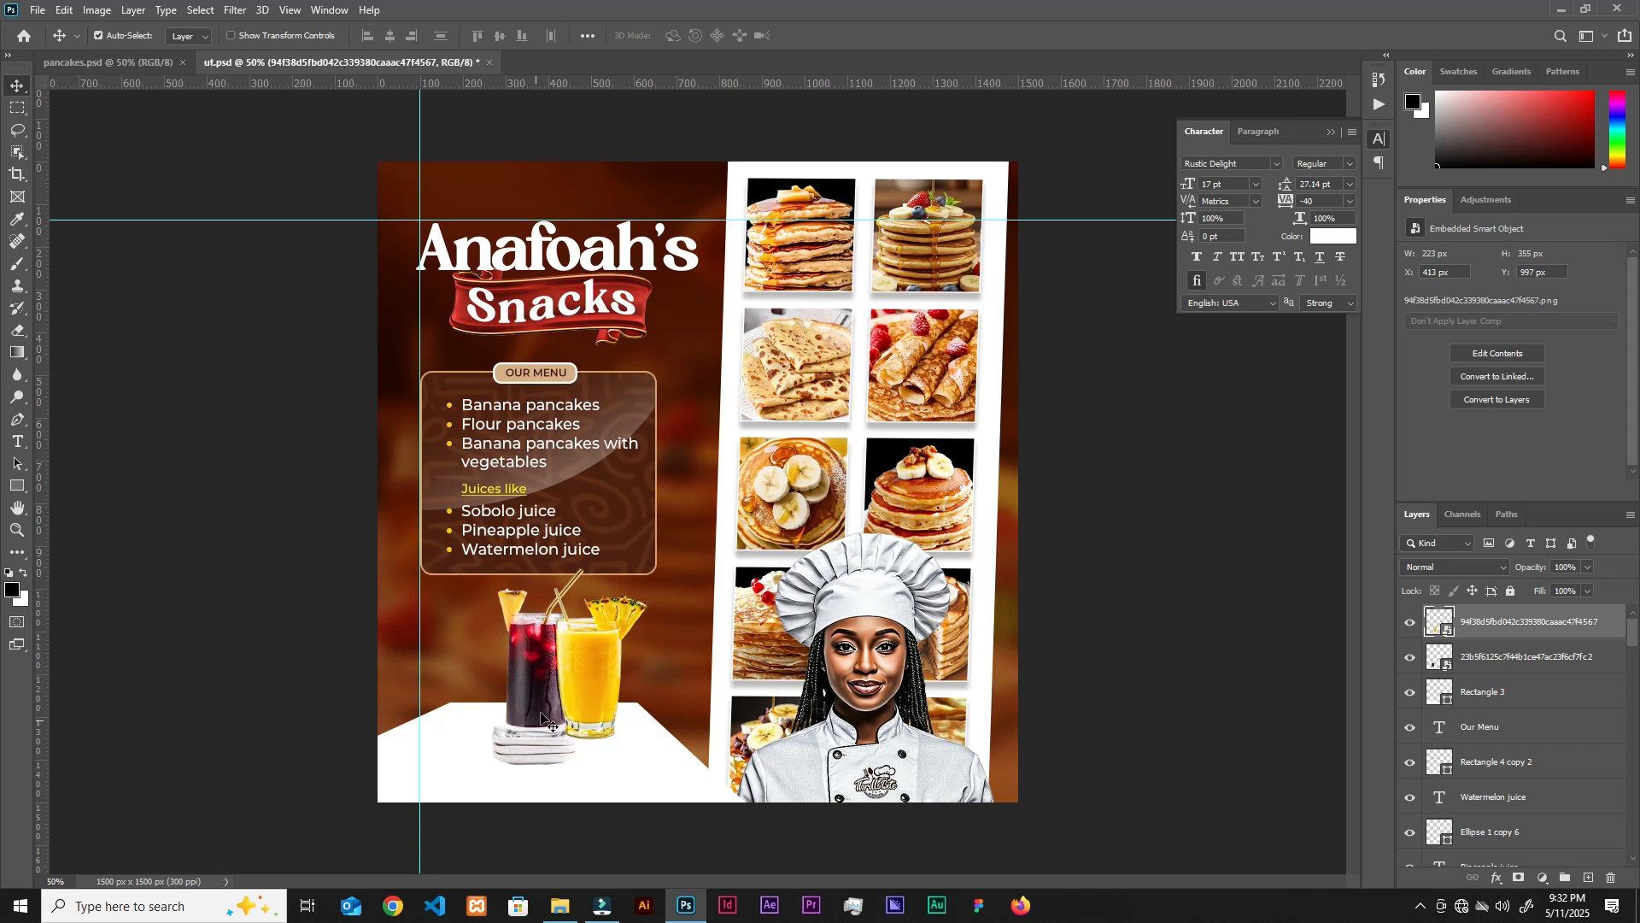
drag(1555, 613, 1553, 677)
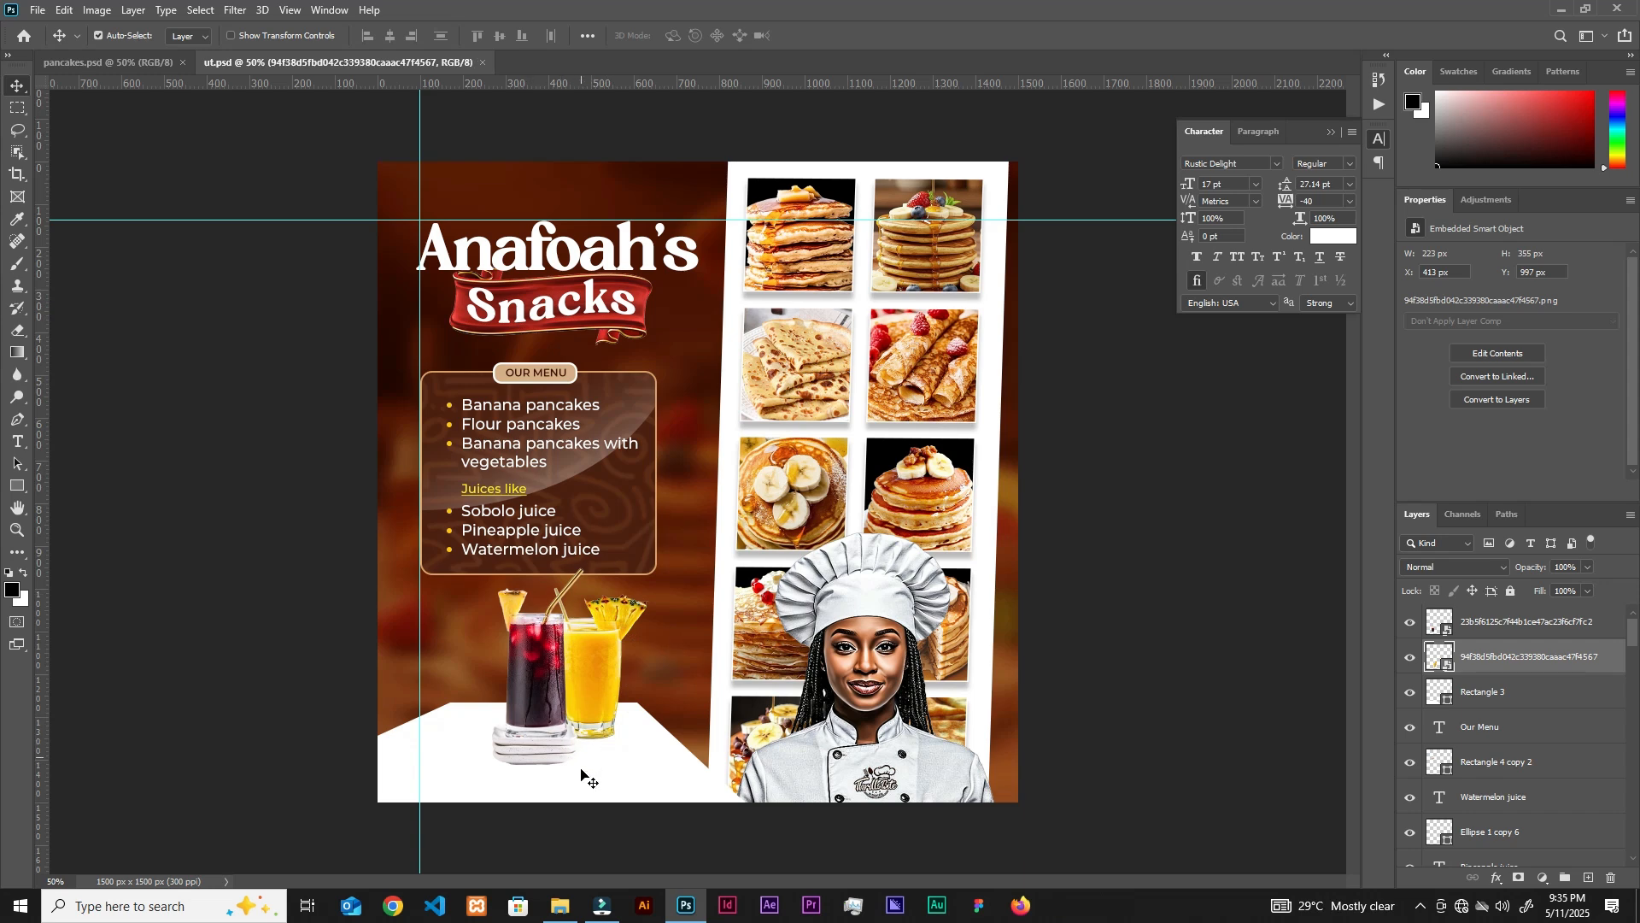
Place the red watermelon juice image left of the purple glass, flip it horizontally and scale it to about 241 by 344 px.
click(561, 906)
drag(306, 355, 559, 619)
drag(490, 691, 496, 647)
right_click(490, 652)
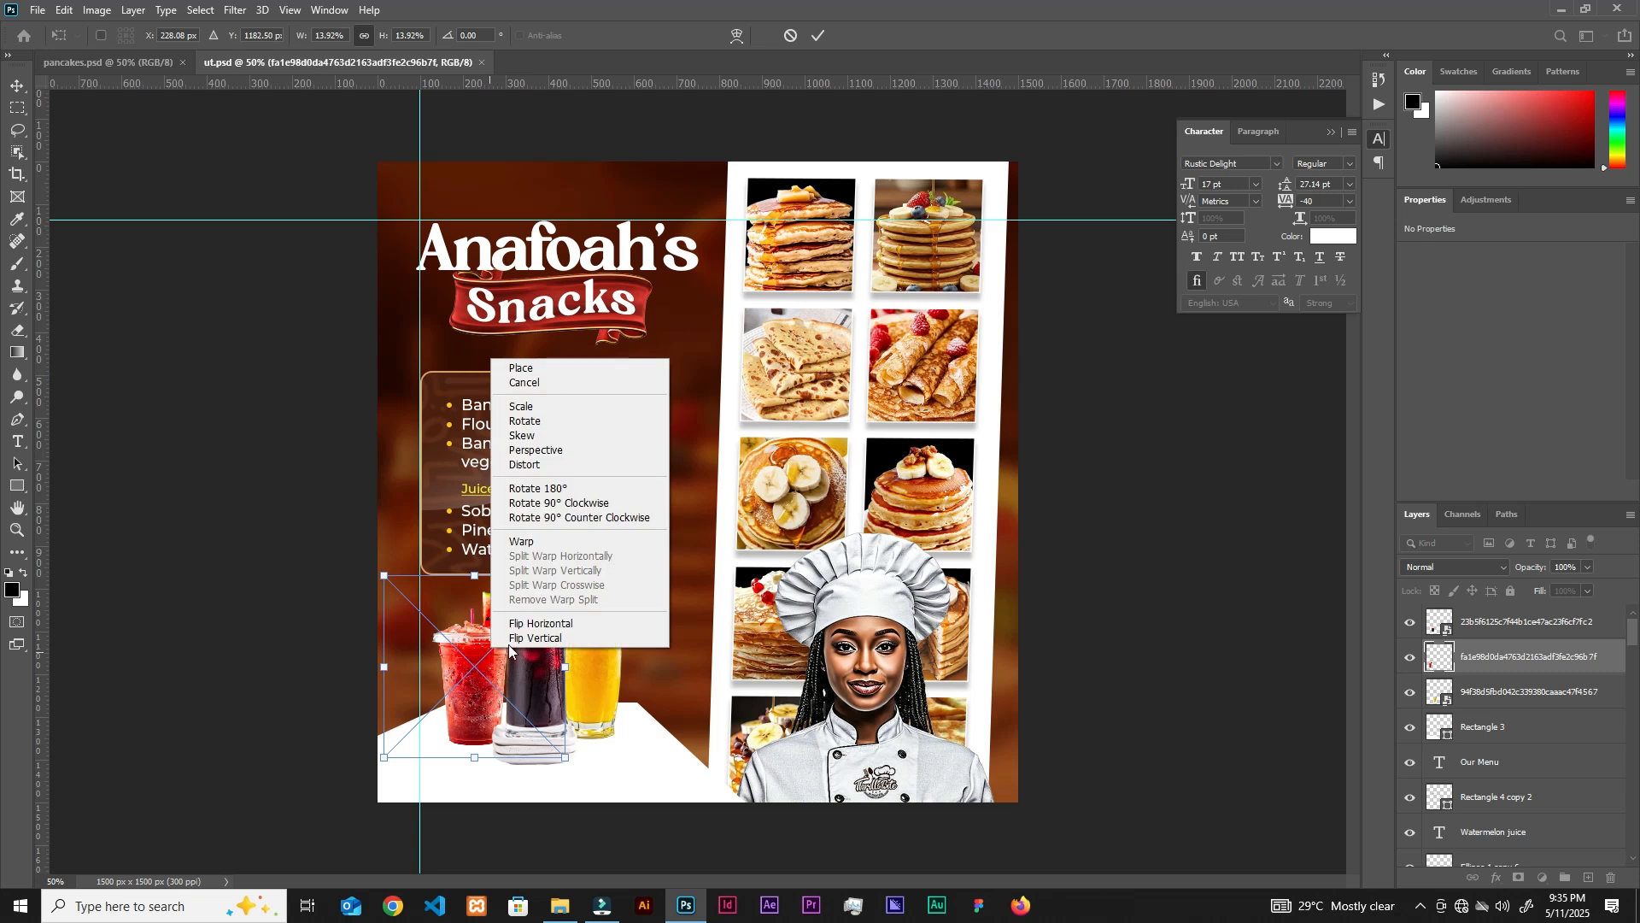
click(547, 624)
drag(375, 580, 392, 590)
click(819, 35)
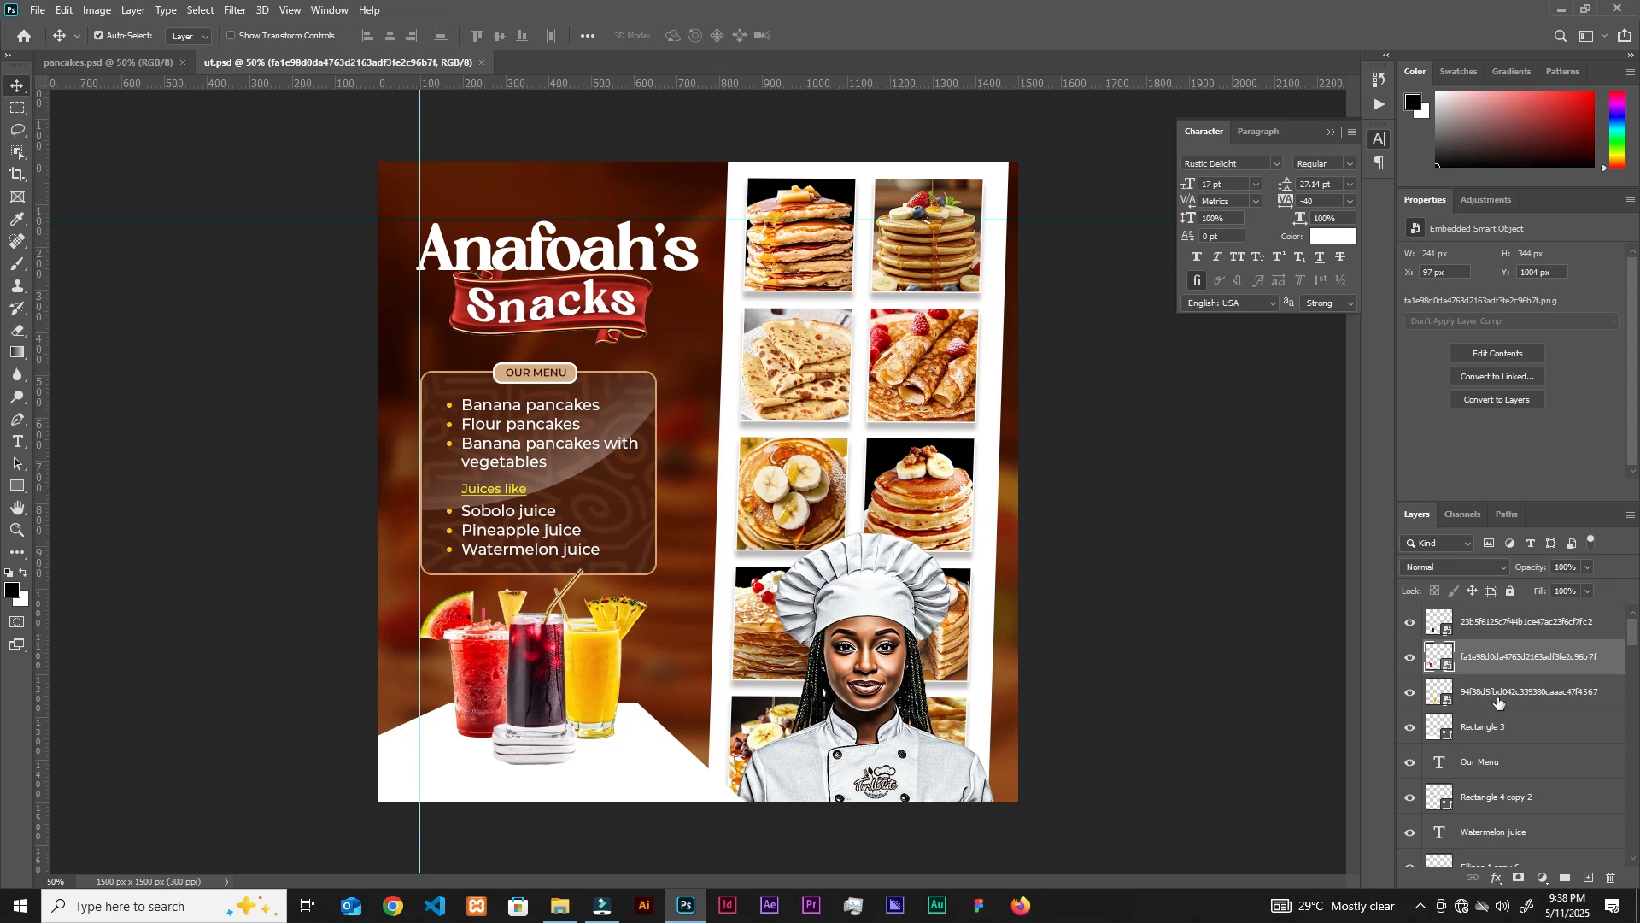
Create a new empty layer directly above the white table shape and below the juice images.
click(1499, 696)
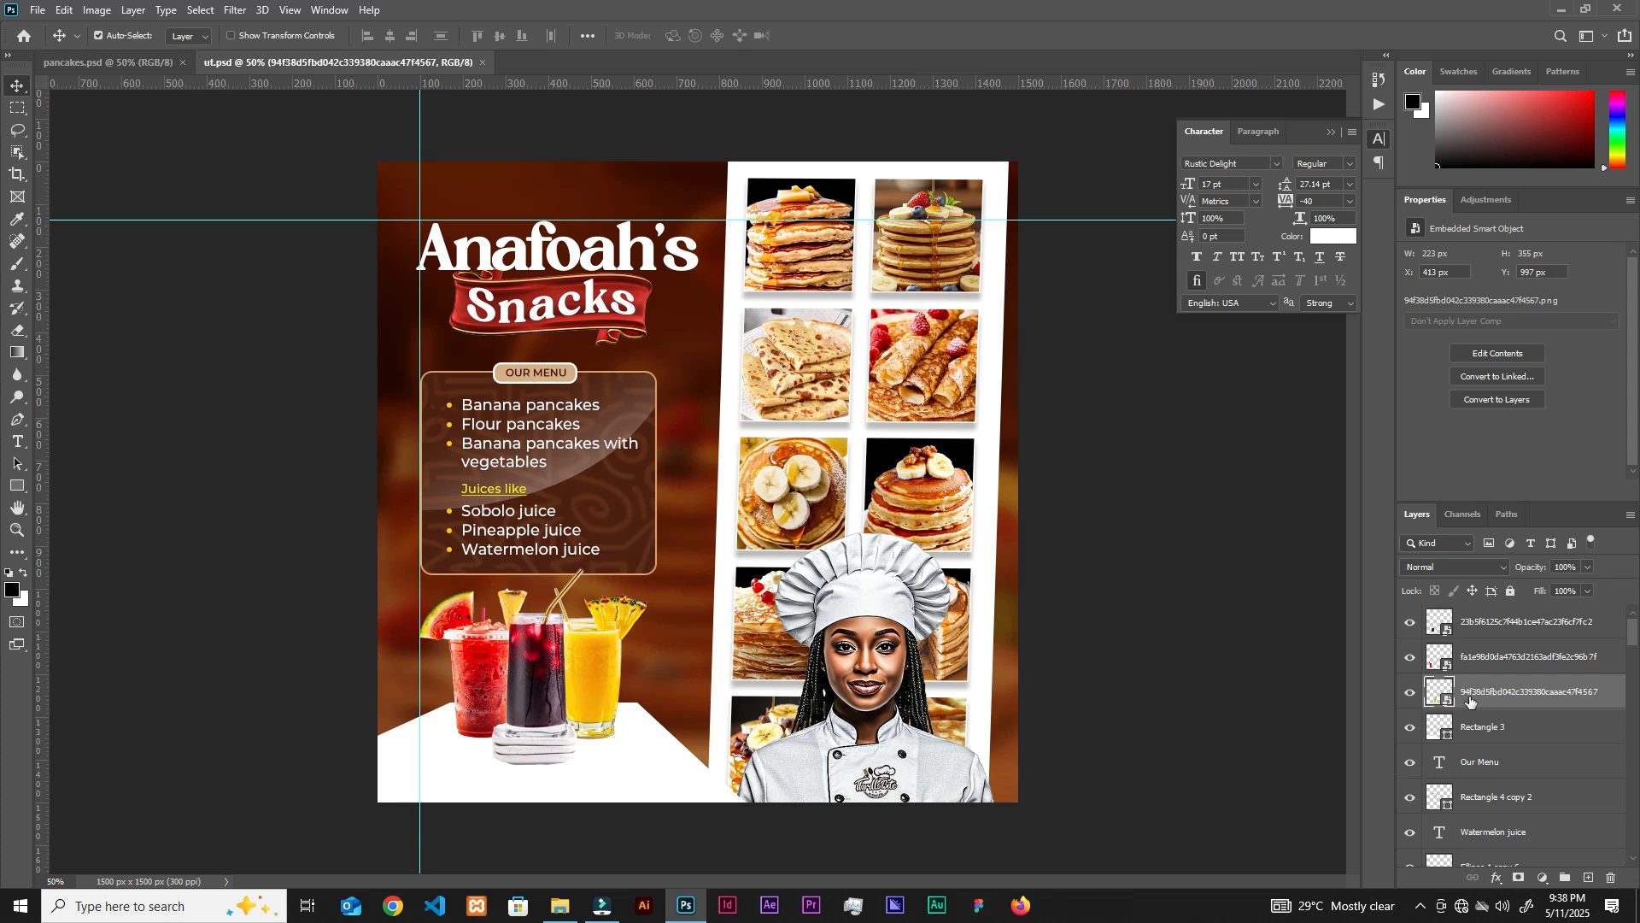
click(1530, 734)
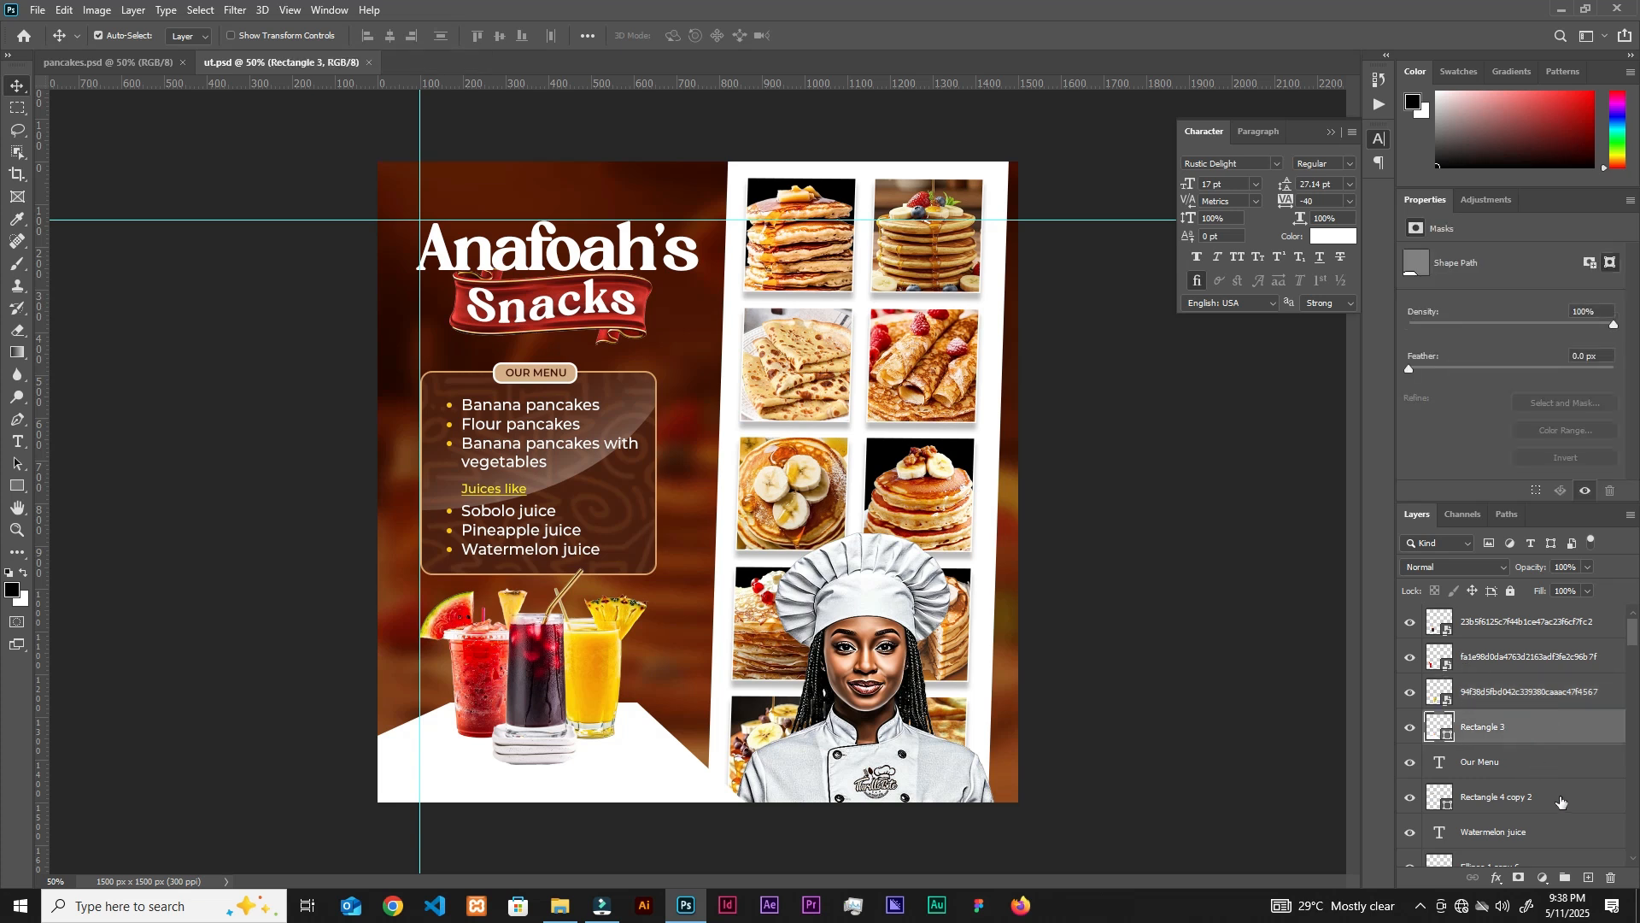
click(1588, 878)
Set up a soft brush with a flattened horizontal tip, 0% hardness and a size of 200 px.
key(b)
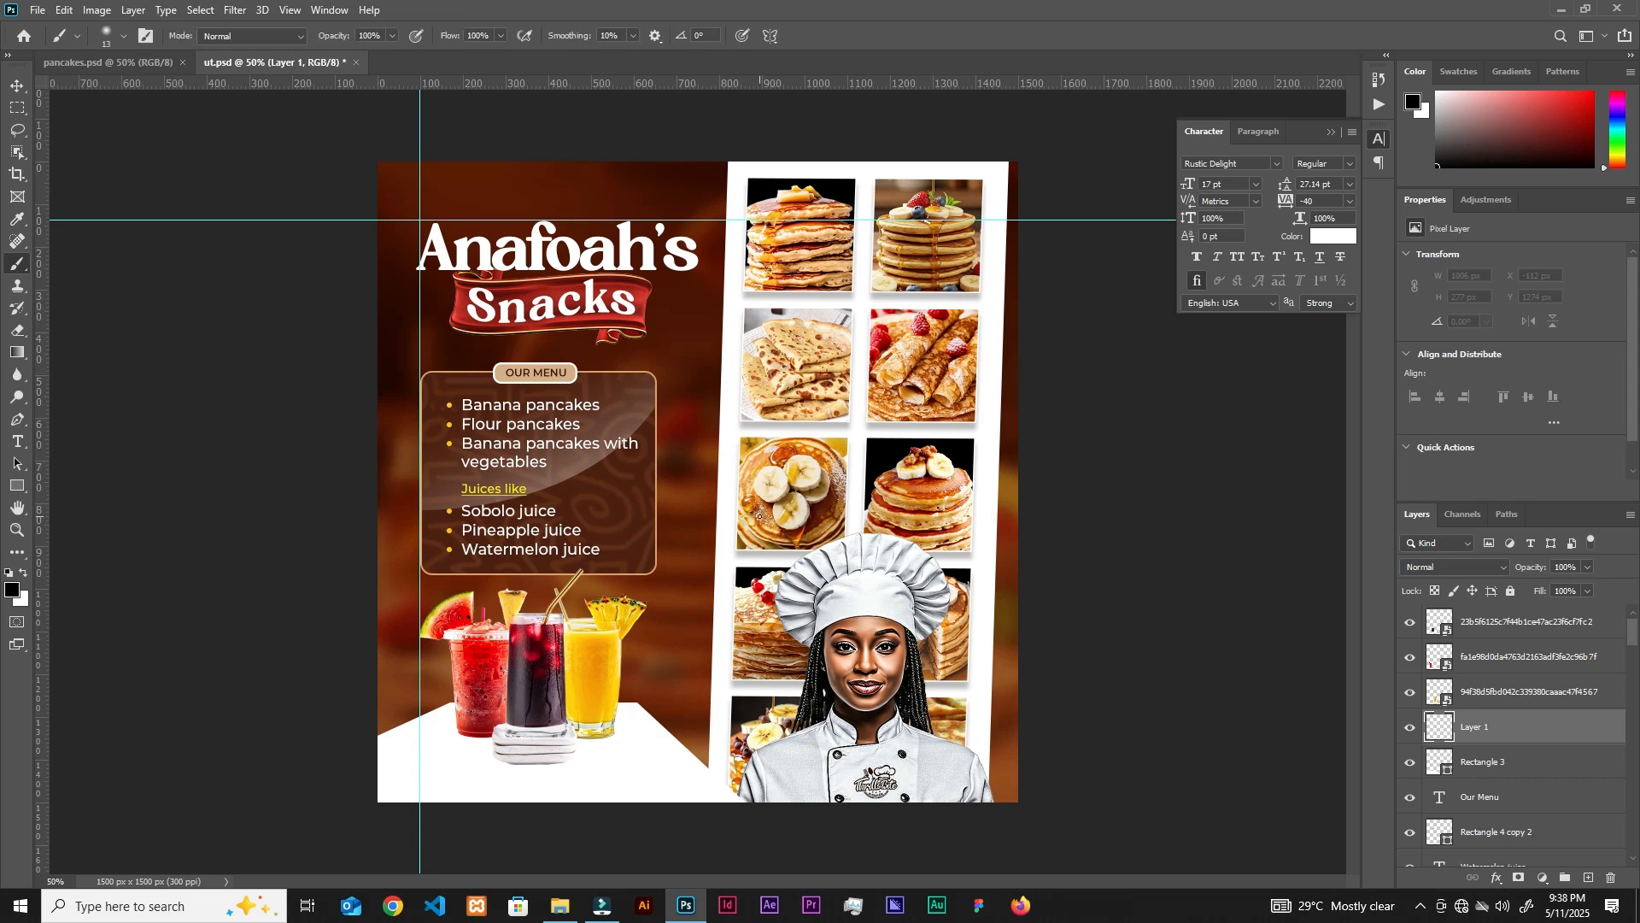
key(bracketright)
key(bracketright)
key(bracketright)
key(bracketright)
key(bracketright)
key(bracketright)
key(bracketright)
key(bracketright)
key(bracketright)
key(bracketright)
key(bracketright)
right_click(750, 547)
drag(753, 540, 754, 546)
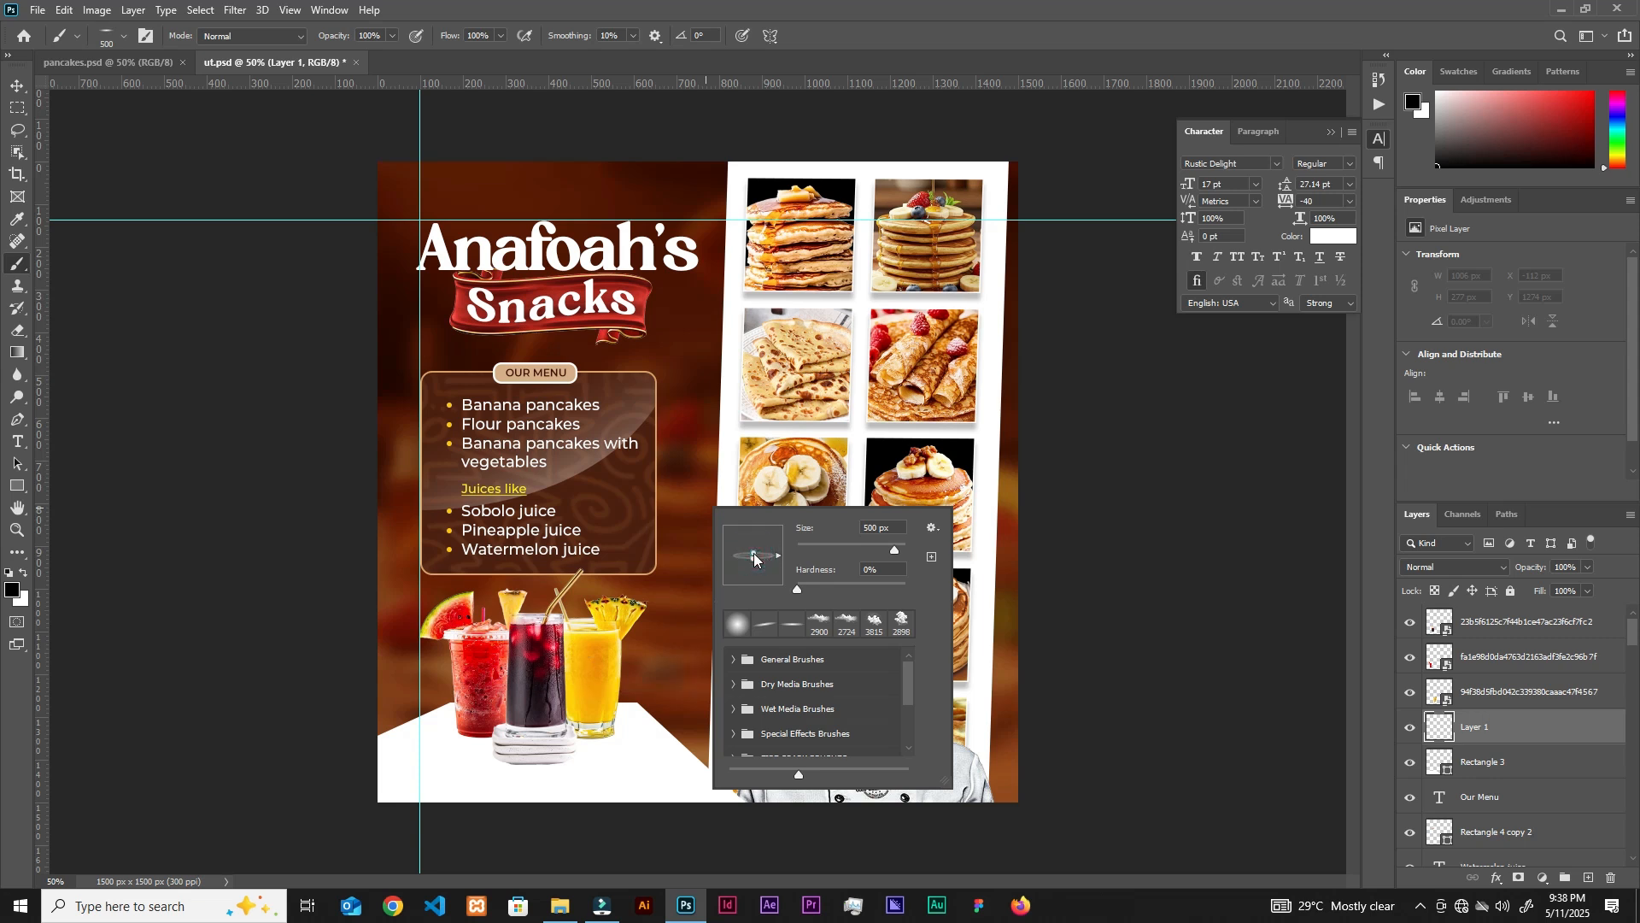
click(636, 698)
key(bracketleft)
key(bracketleft)
key(bracketleft)
key(bracketleft)
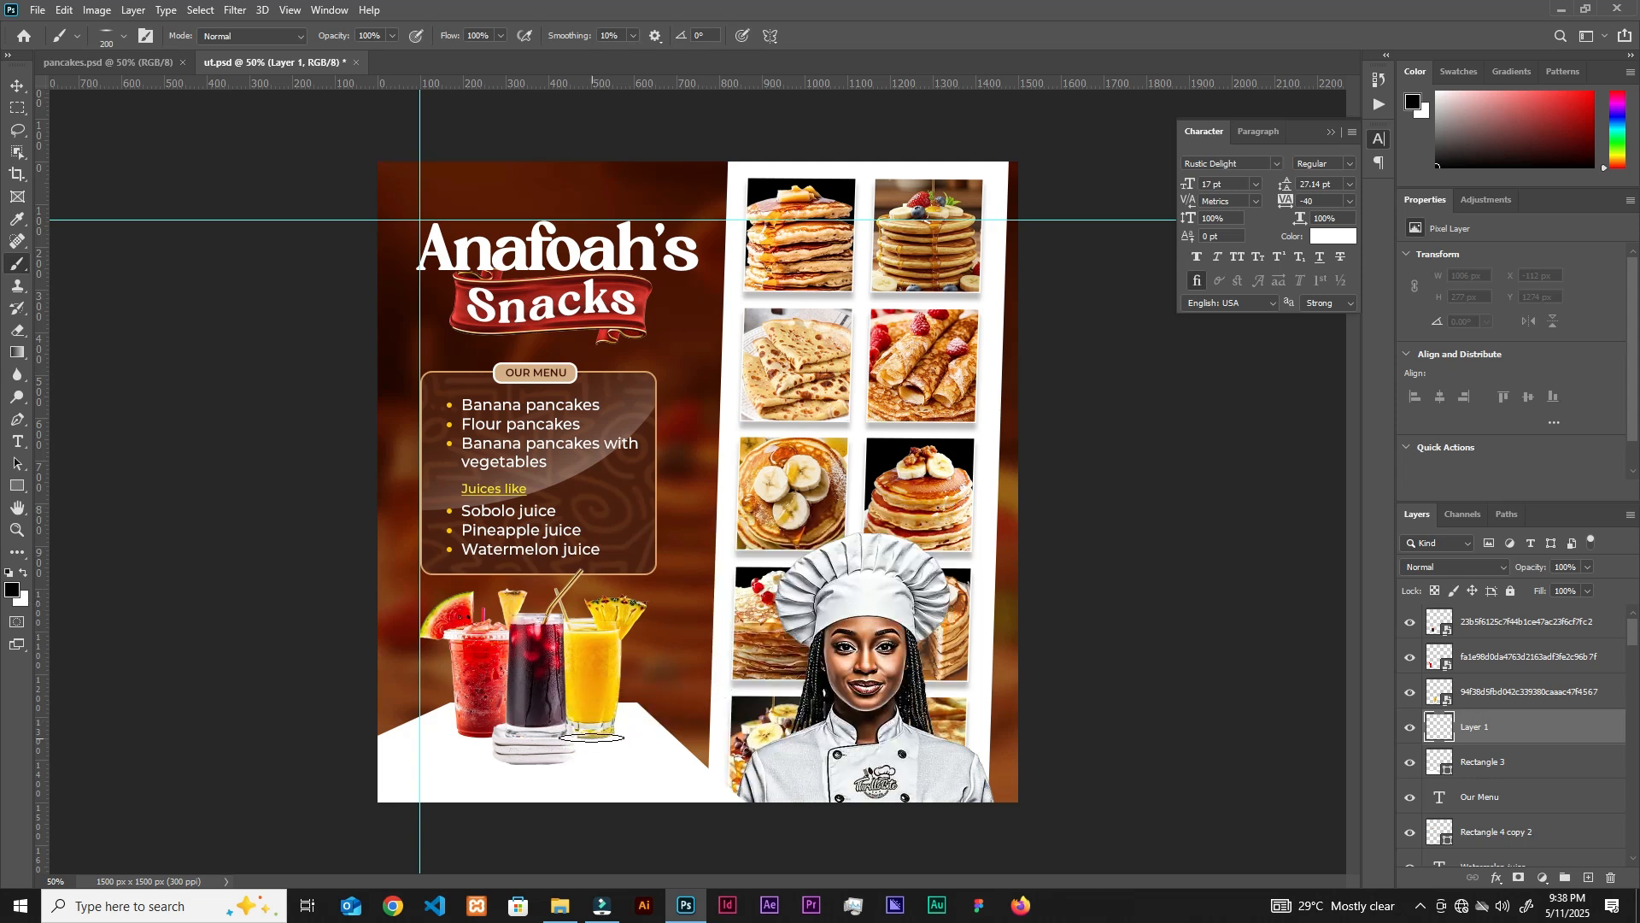
Paint soft black shadows under the yellow and red juice glasses on the new layer.
click(590, 736)
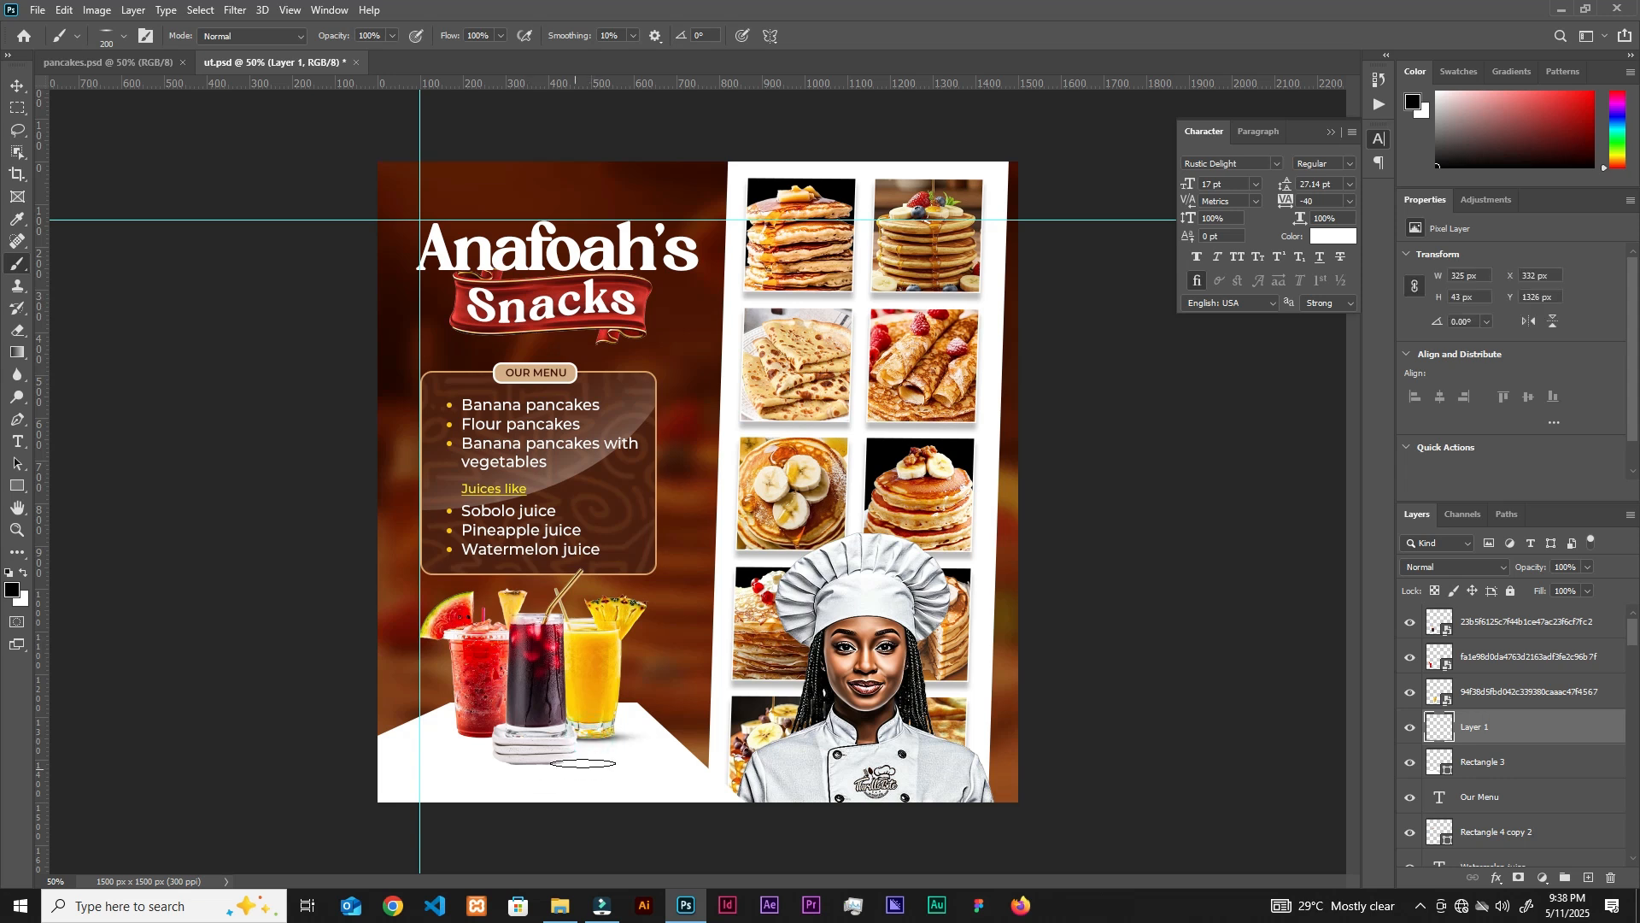
click(484, 736)
key(v)
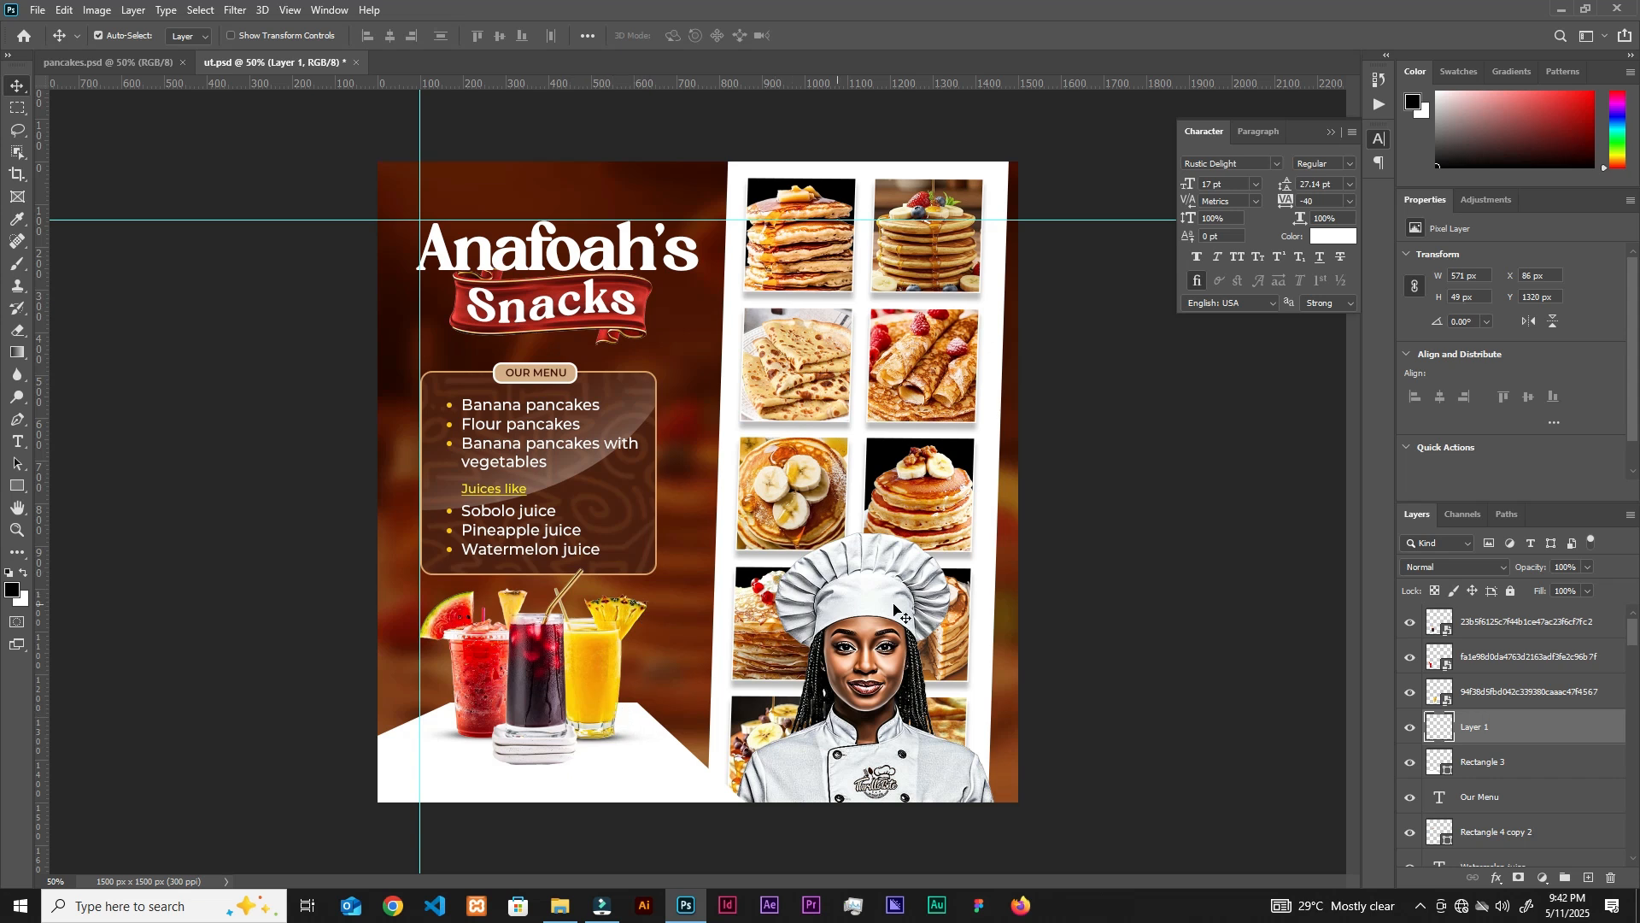
Place the silver seal image above all other layers, between the juices and the chef, at about 209 by 205 px.
click(1538, 623)
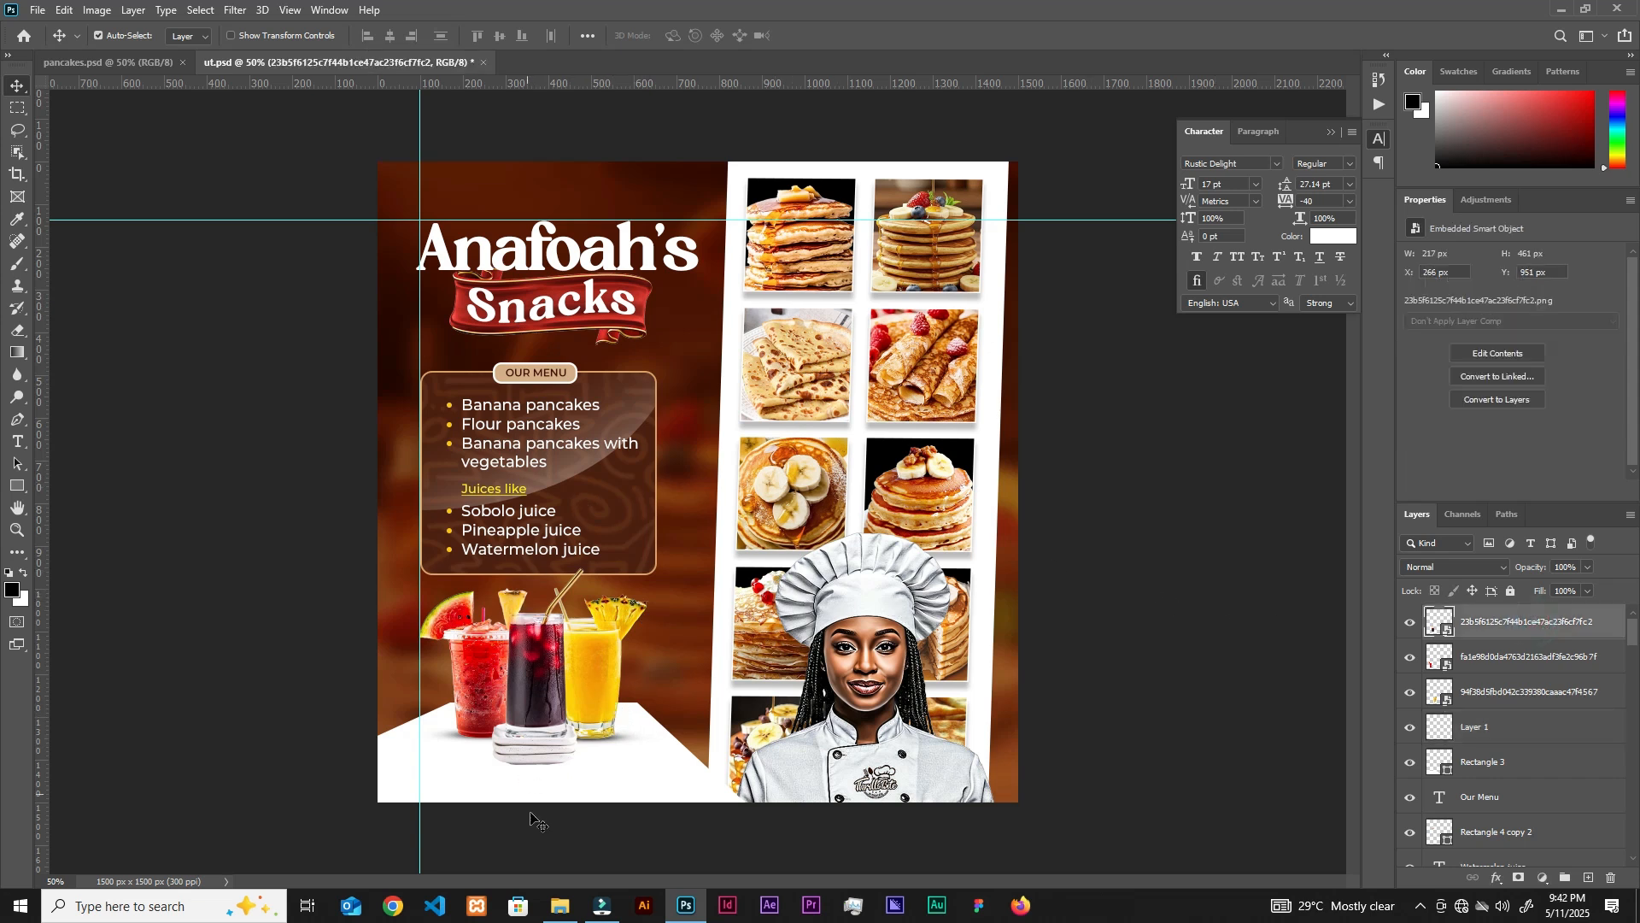
click(555, 912)
drag(378, 329, 737, 674)
click(819, 36)
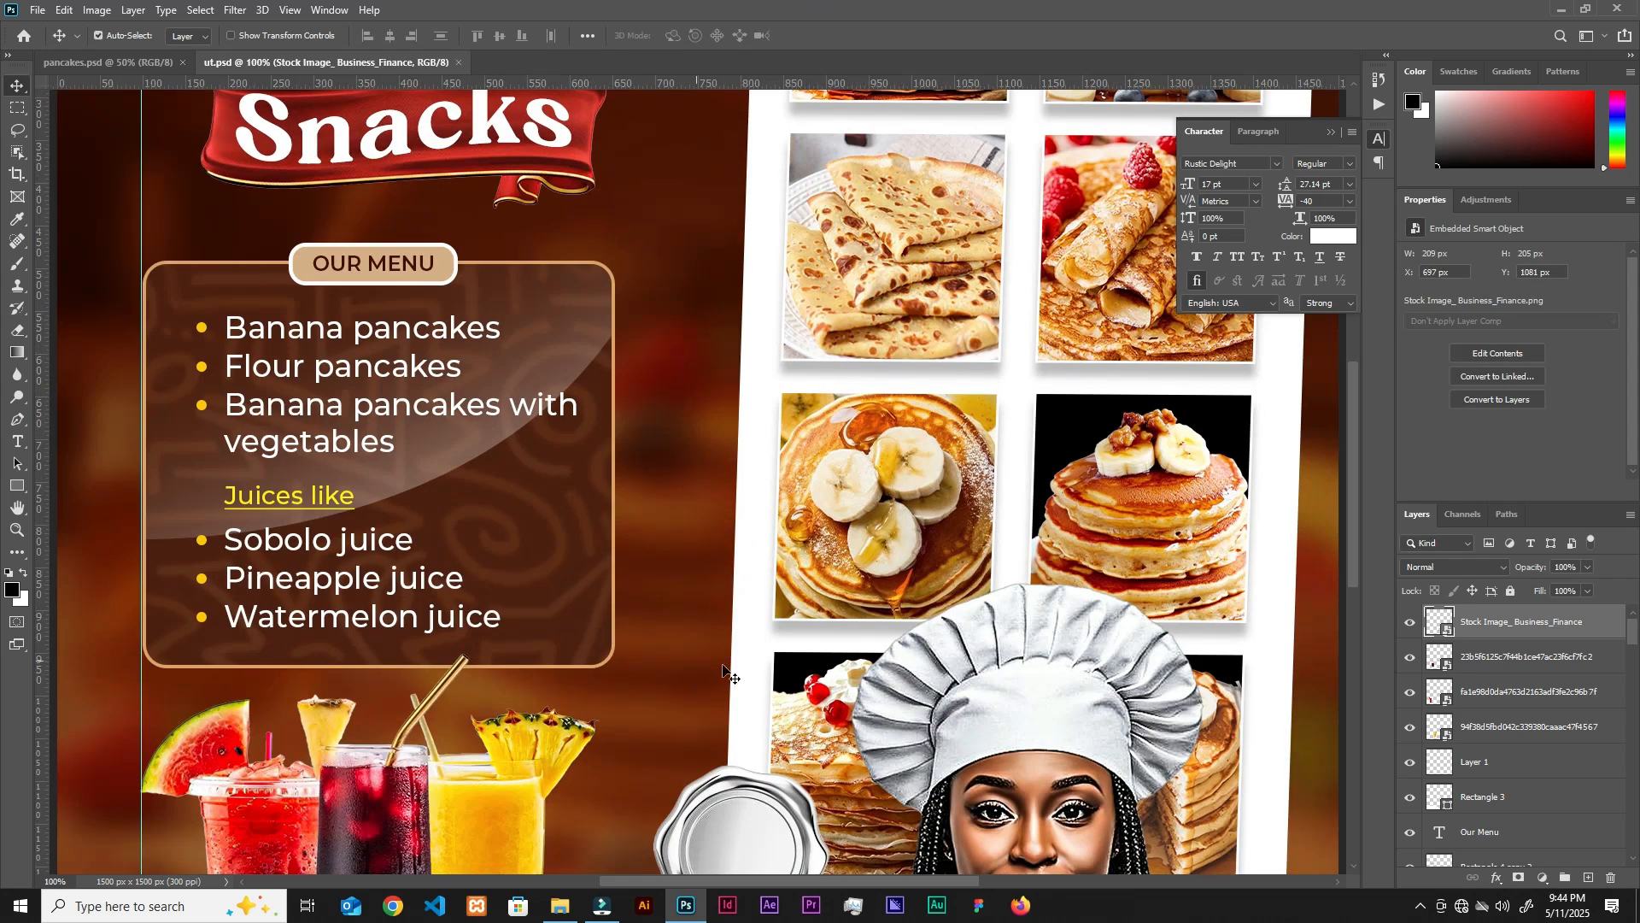
Draw a circle over the silver seal's center and scale it to 147.5 px so it covers the inner disc.
scroll(722, 669, down, 5)
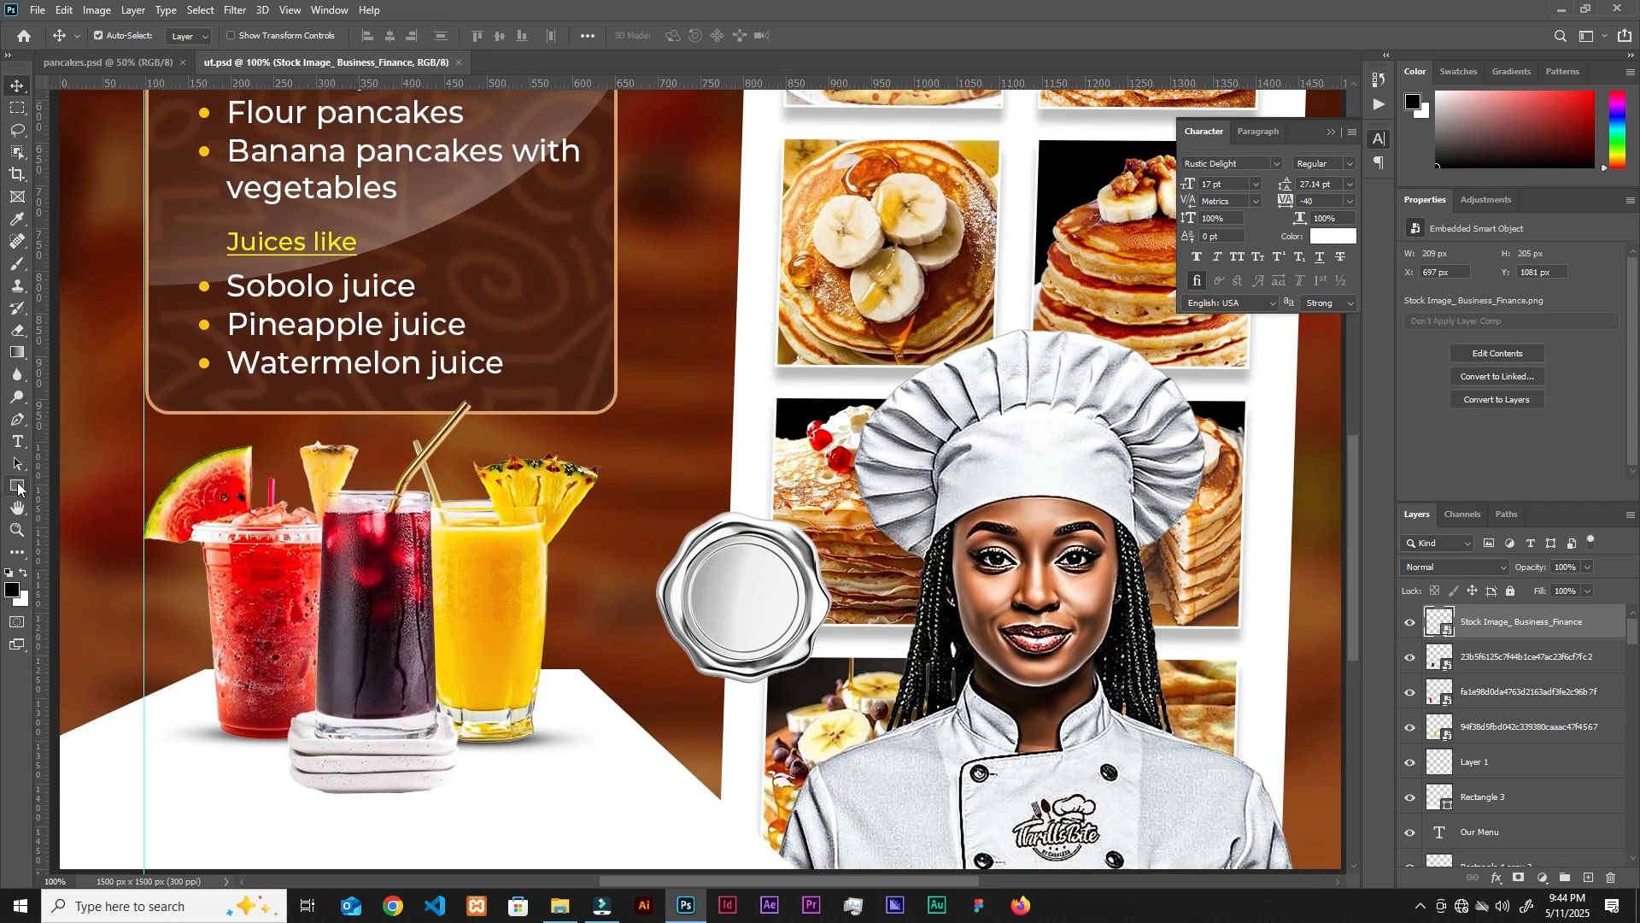
right_click(18, 487)
click(64, 500)
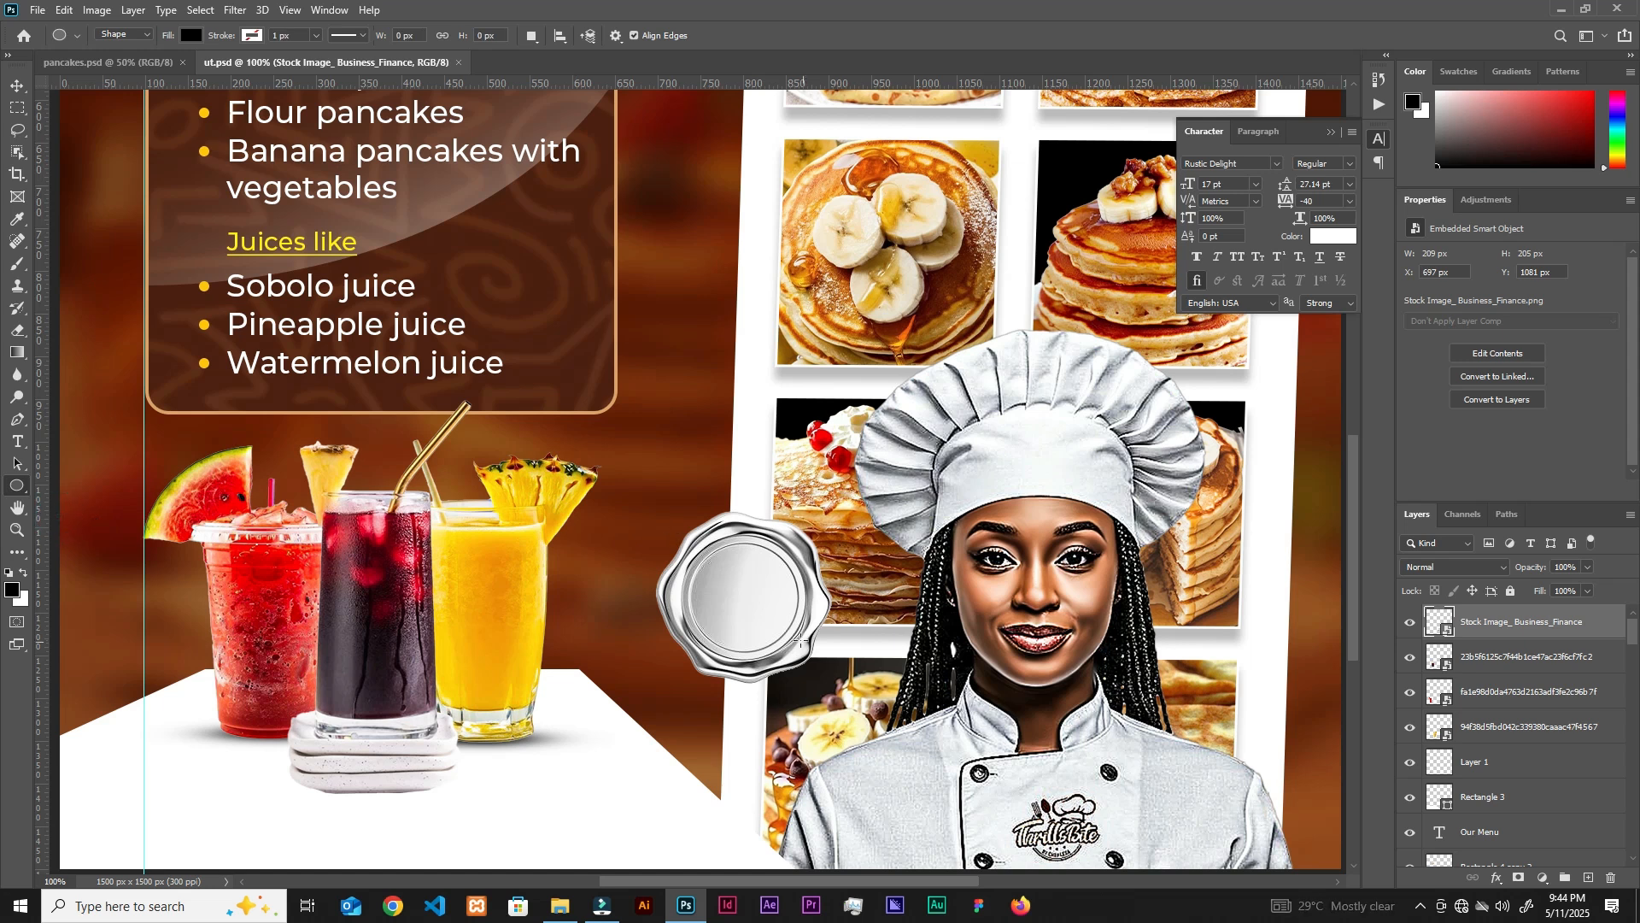
drag(747, 597, 820, 657)
key(v)
drag(759, 603, 758, 603)
key(ctrl+t)
drag(678, 657, 674, 661)
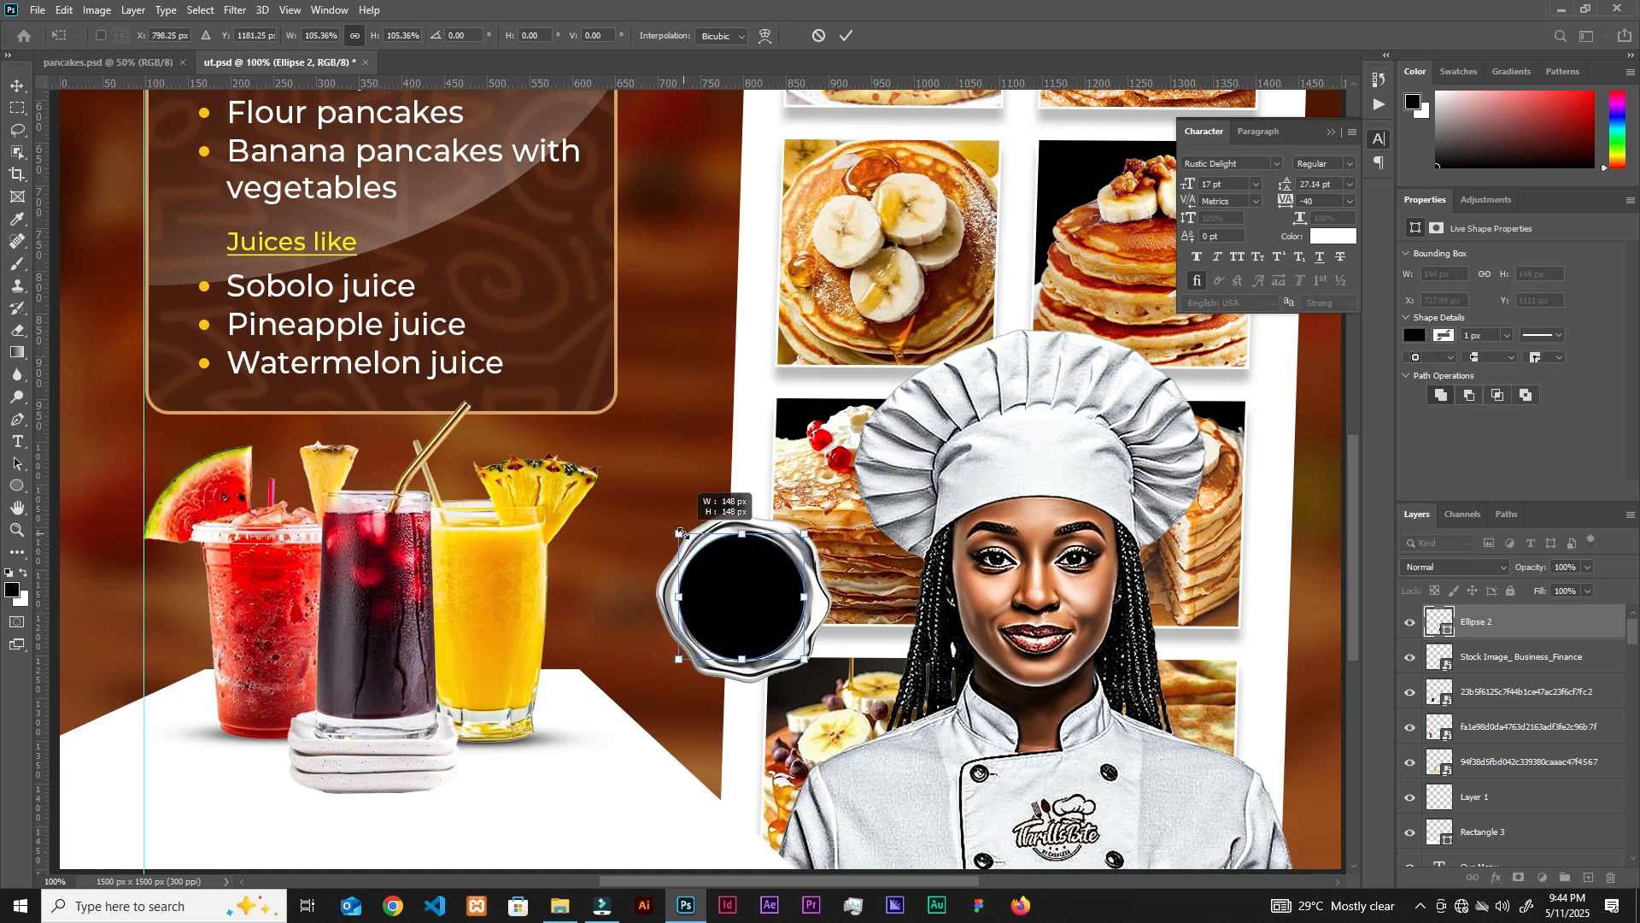
click(845, 35)
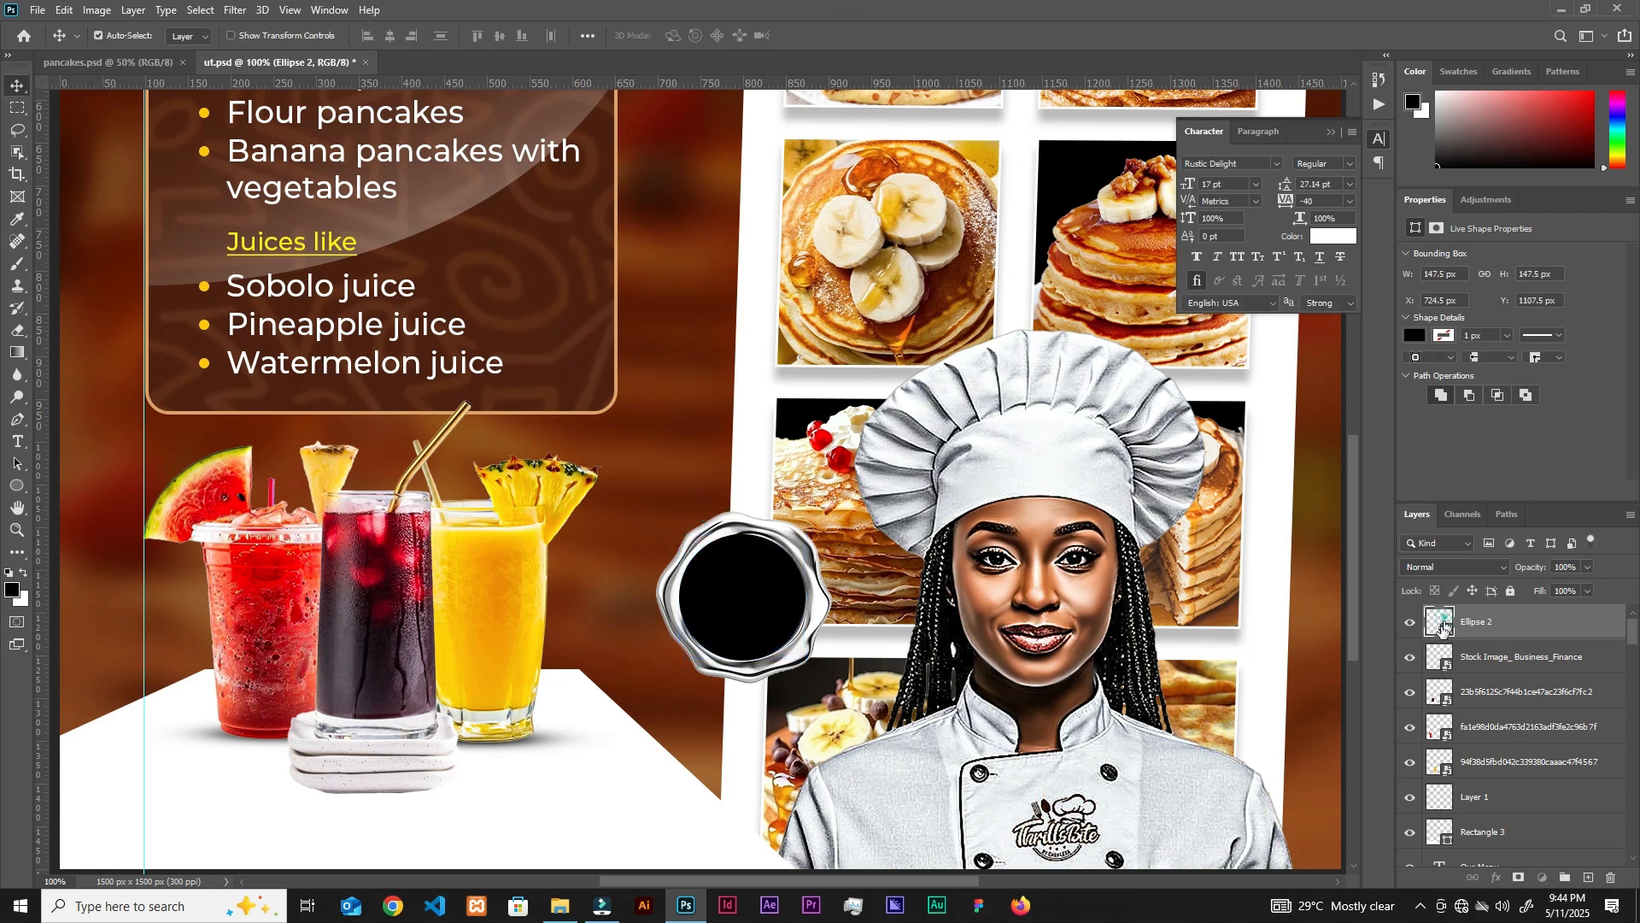
Fill the circle on the seal with white and give it a tan stroke.
click(1415, 335)
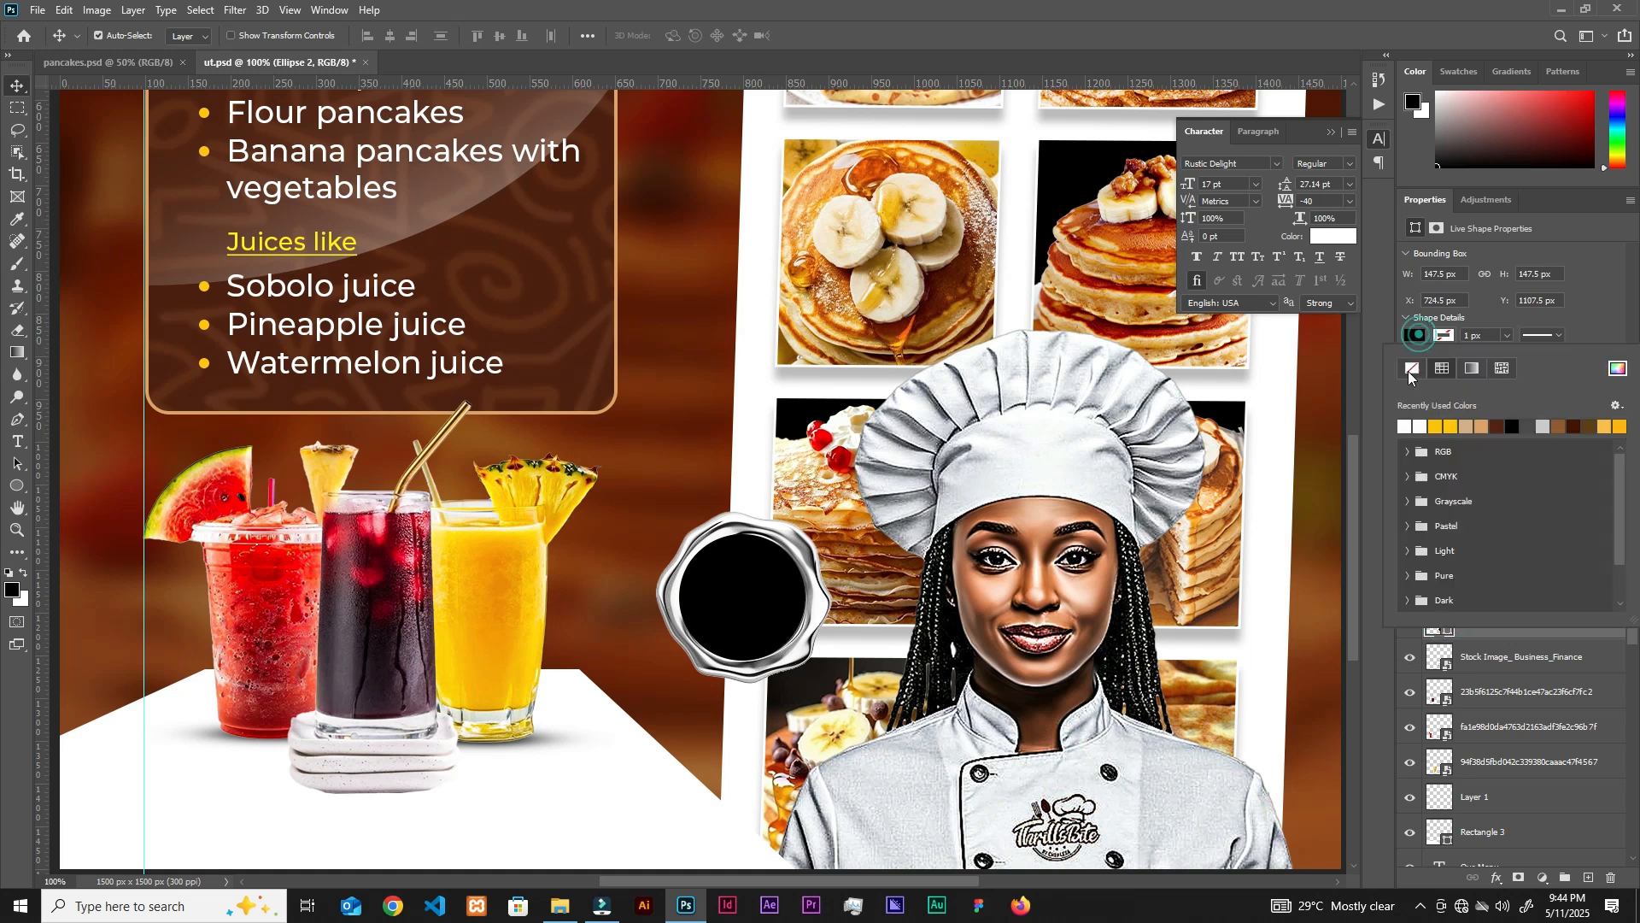
click(1406, 427)
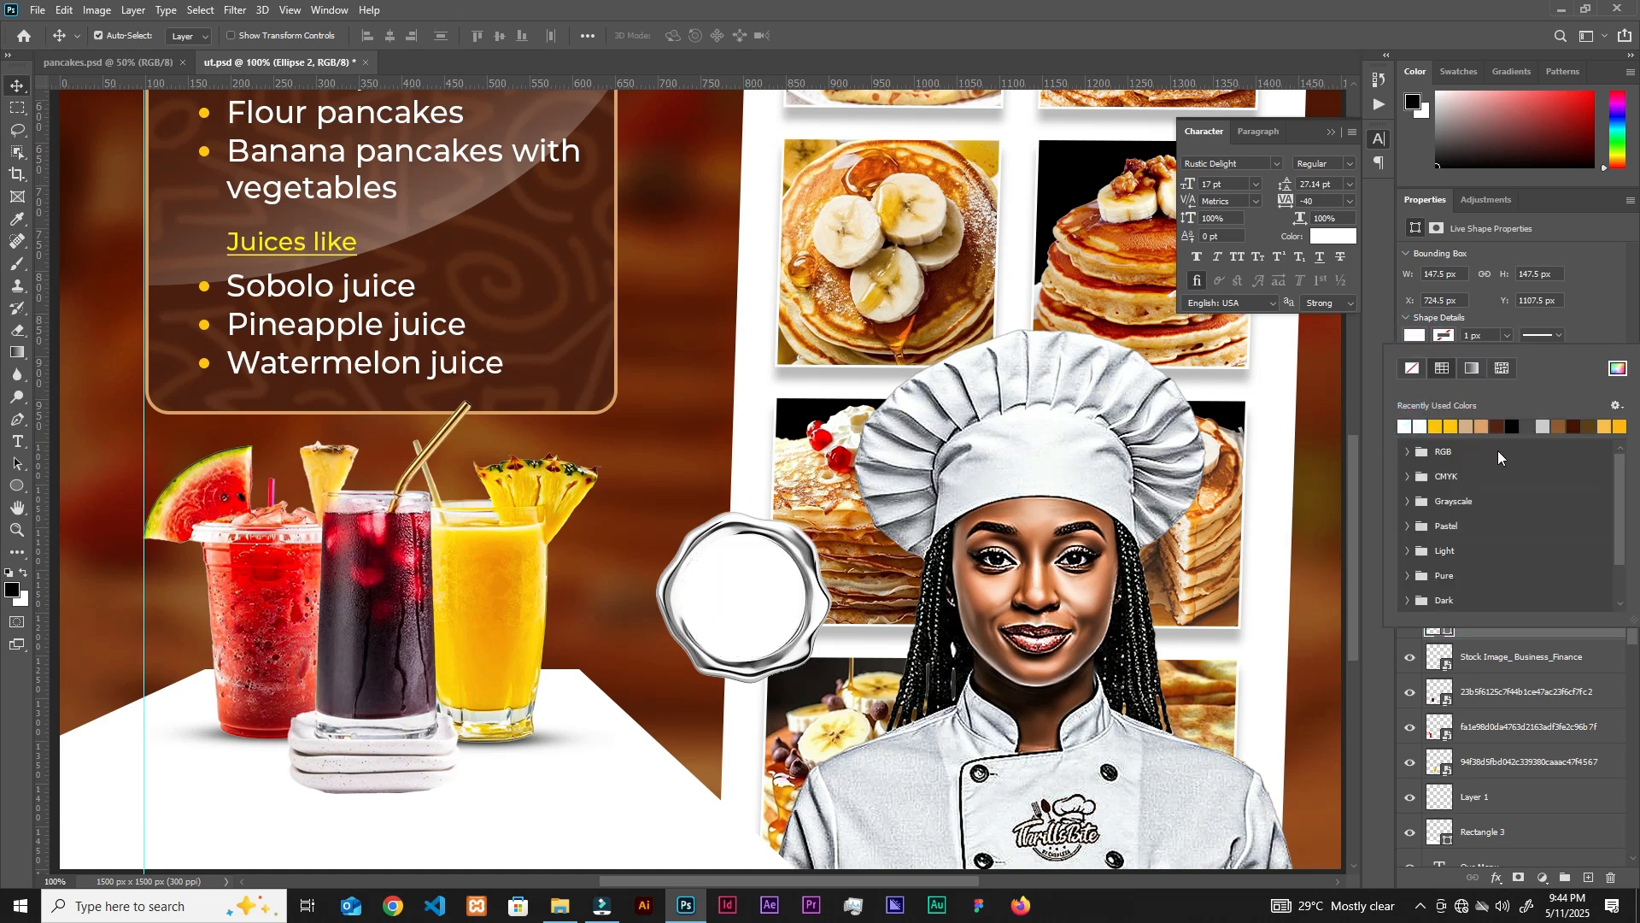
click(1442, 339)
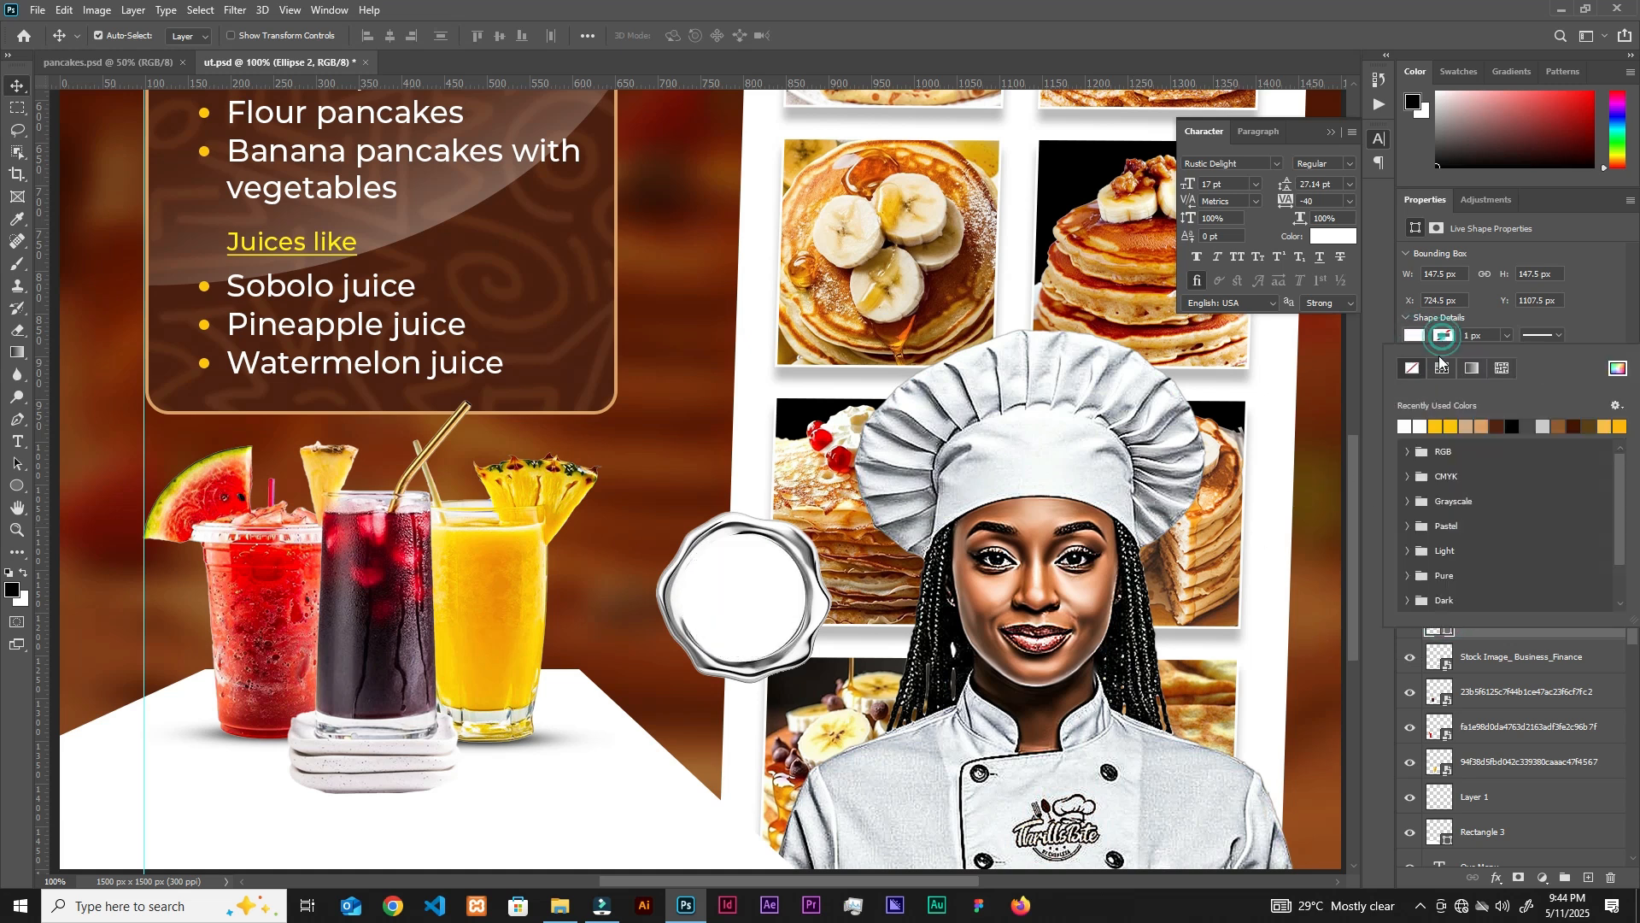
click(1478, 427)
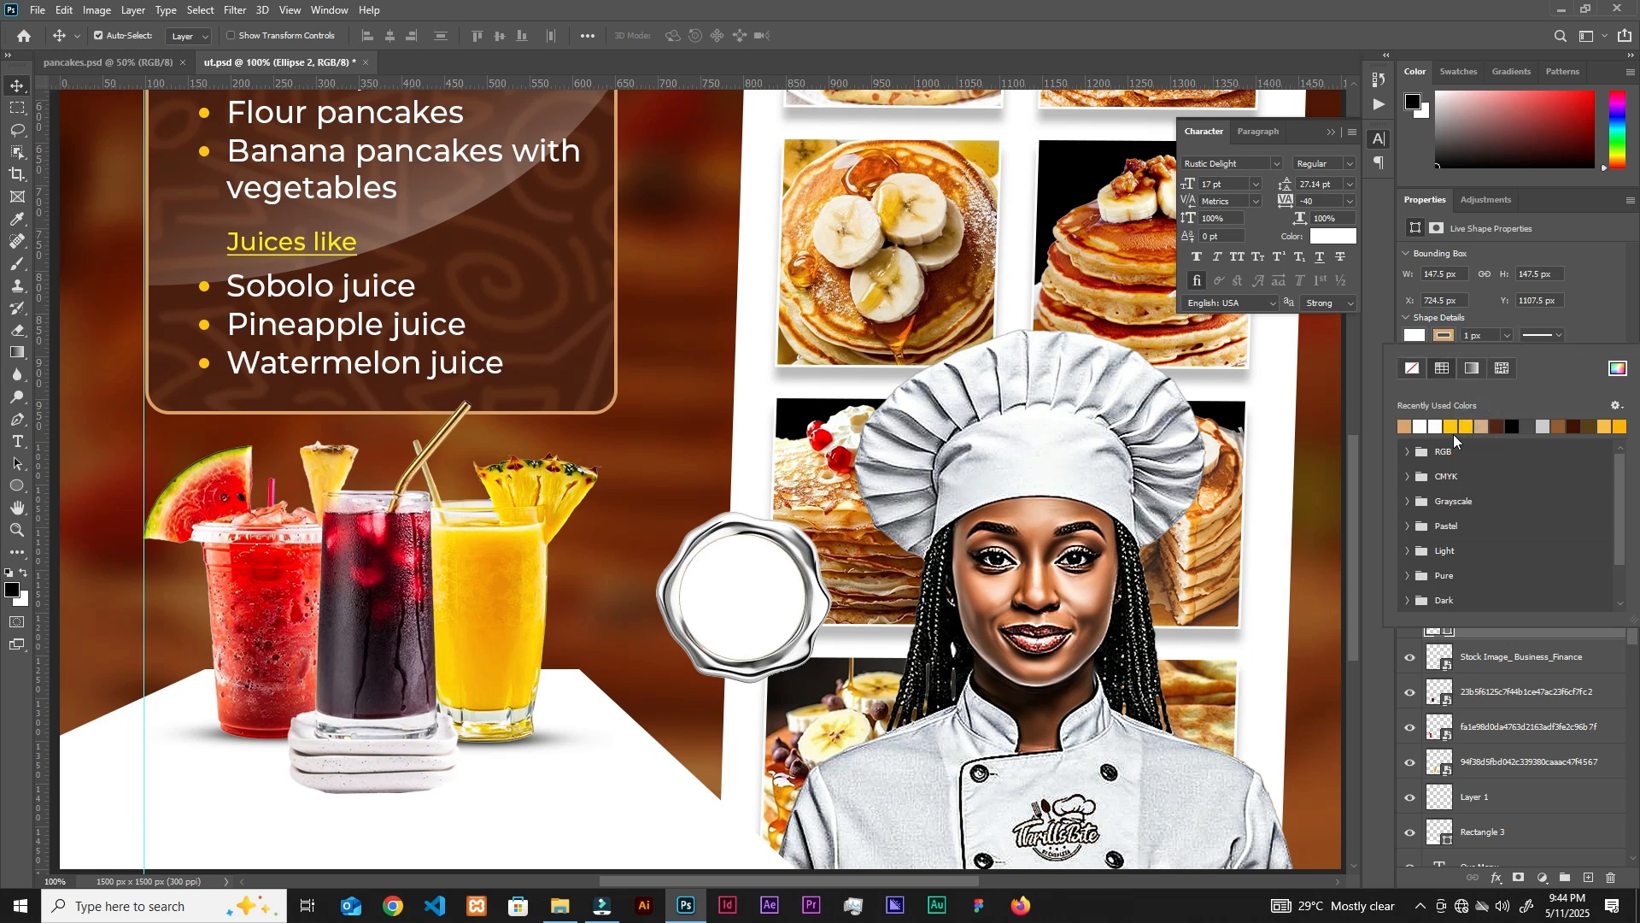
Set the seal circle's stroke width to 2 px.
key(Return)
text(2)
key(Return)
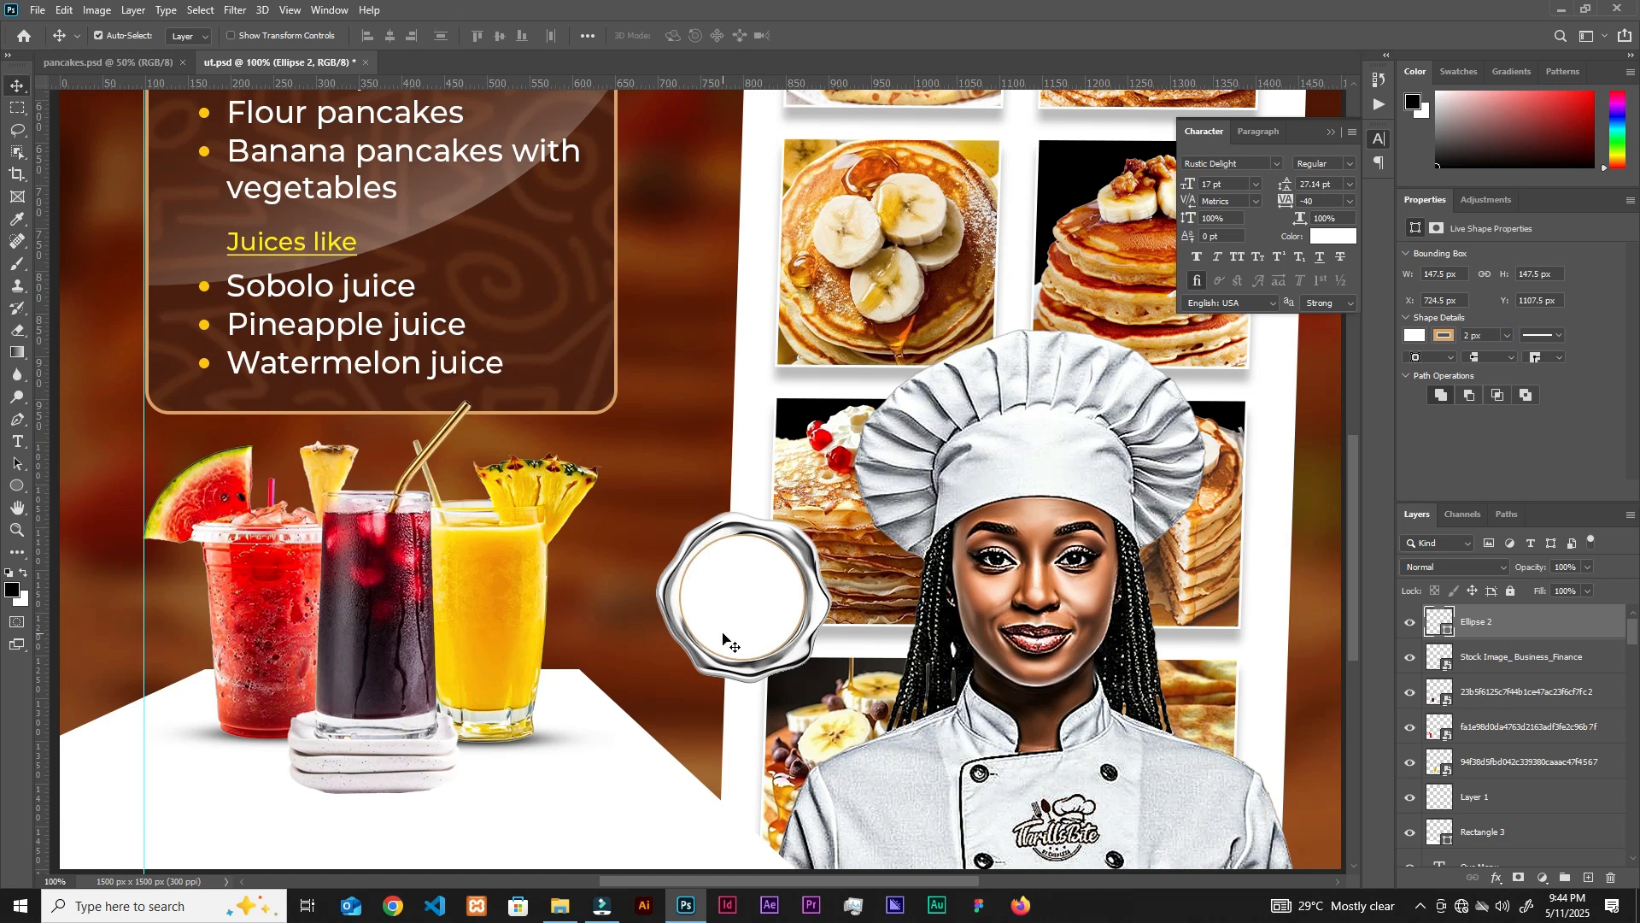
Place the orange scooter Delivery image from the Pancake_tut folder over the seal at 195 by 195 px.
click(559, 905)
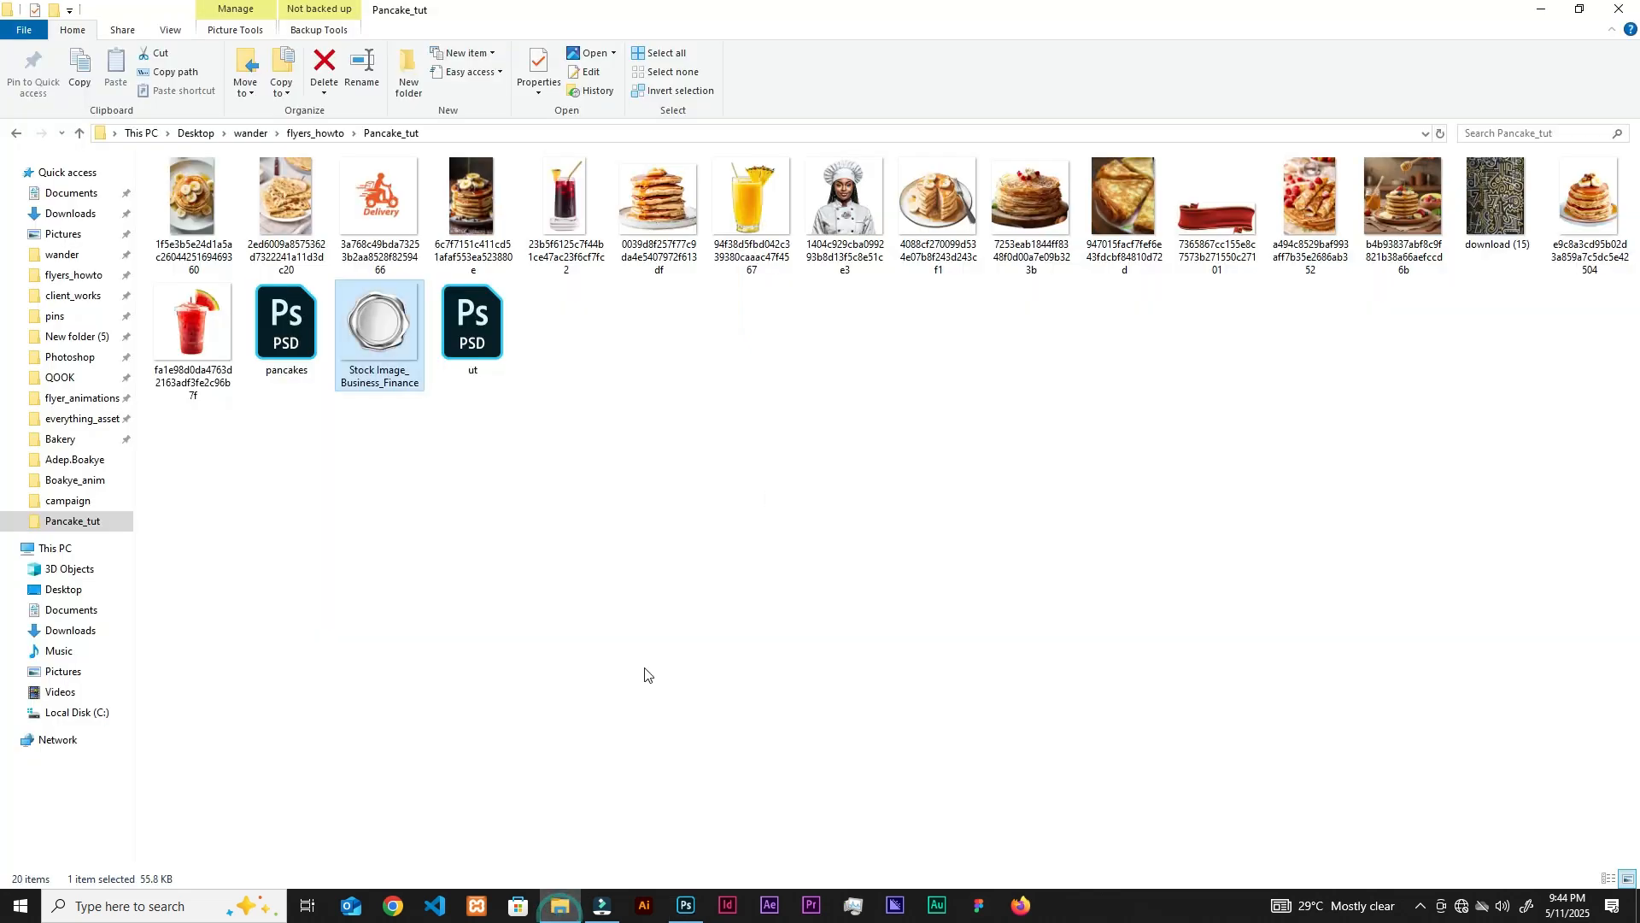
click(423, 228)
drag(425, 229, 796, 635)
click(817, 37)
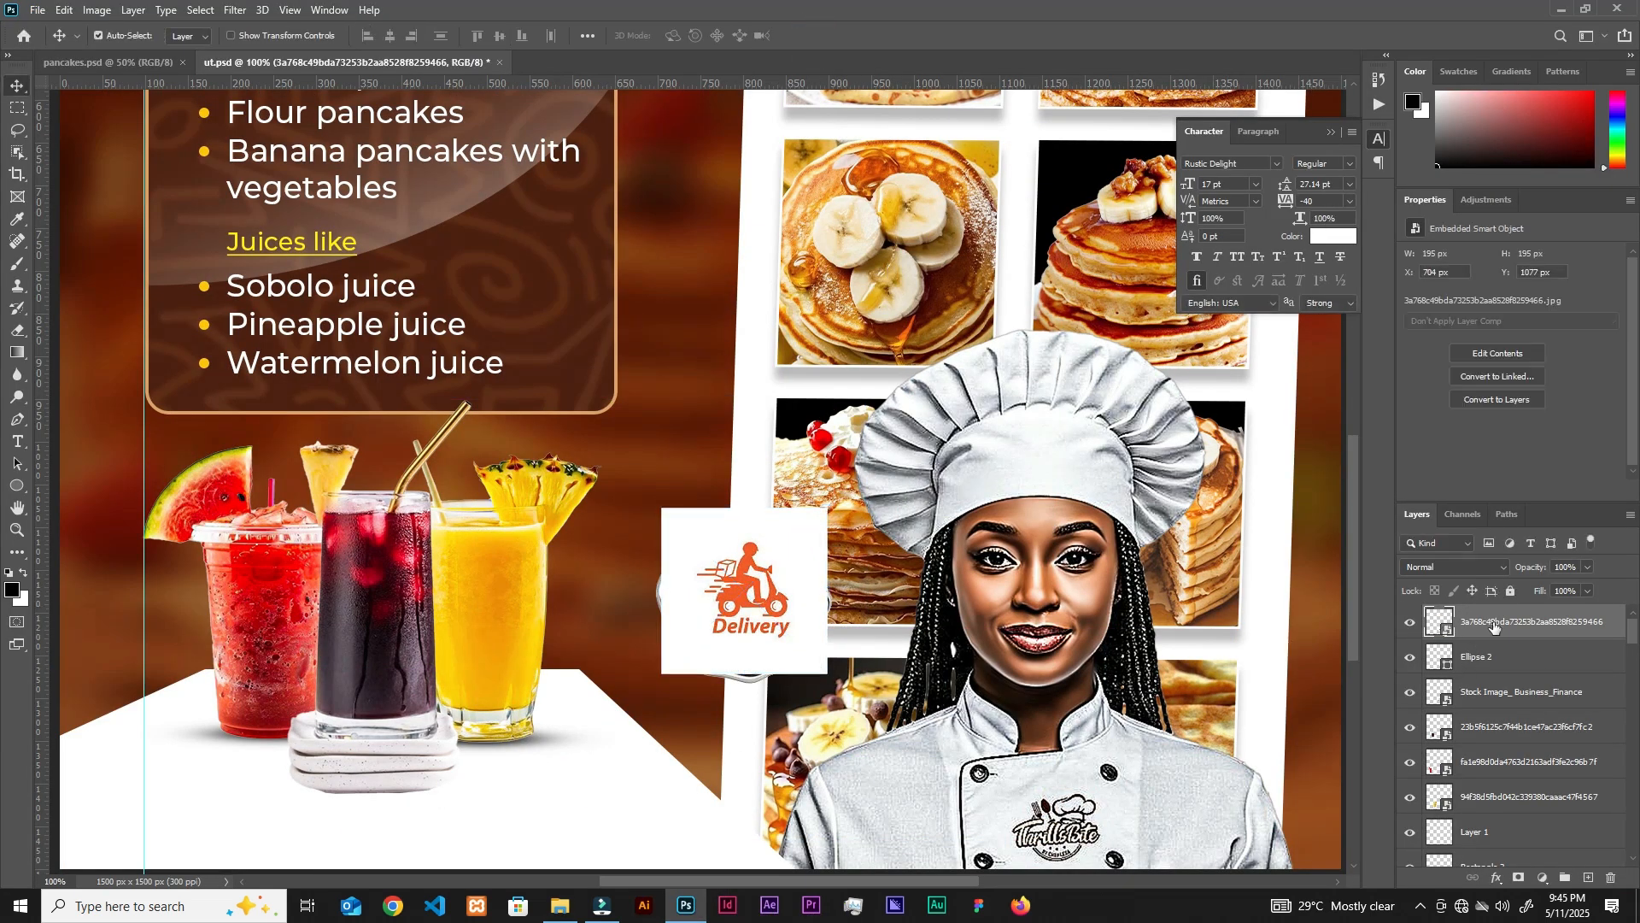
Clip the Delivery image to the white circle and center its graphic inside the seal.
right_click(1495, 626)
click(1324, 533)
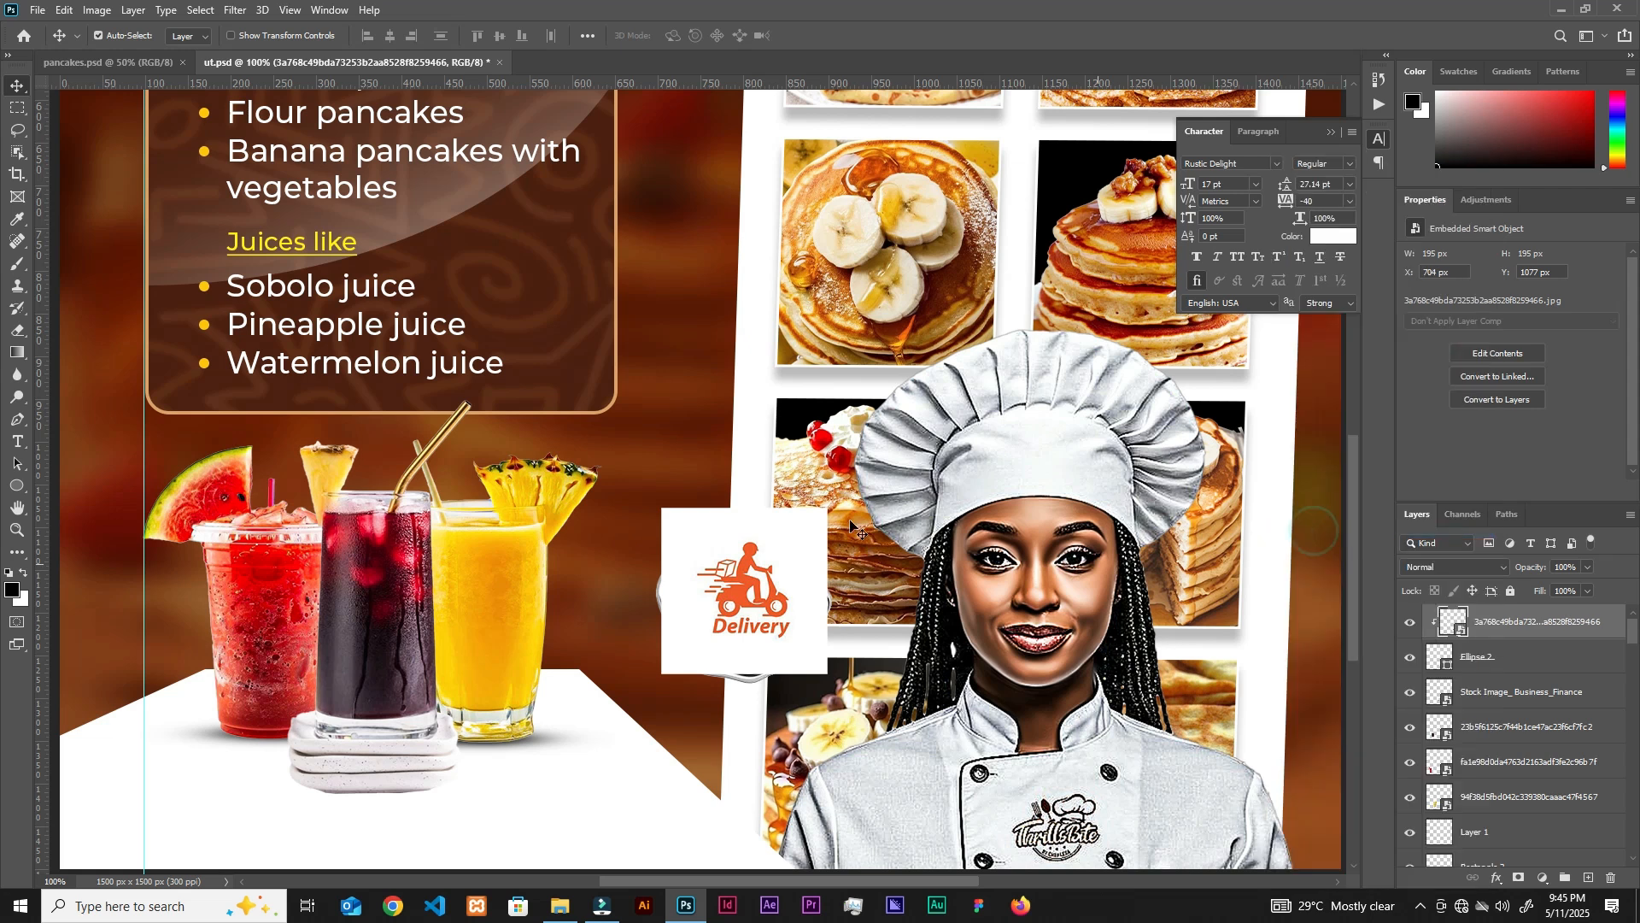
drag(742, 592, 746, 596)
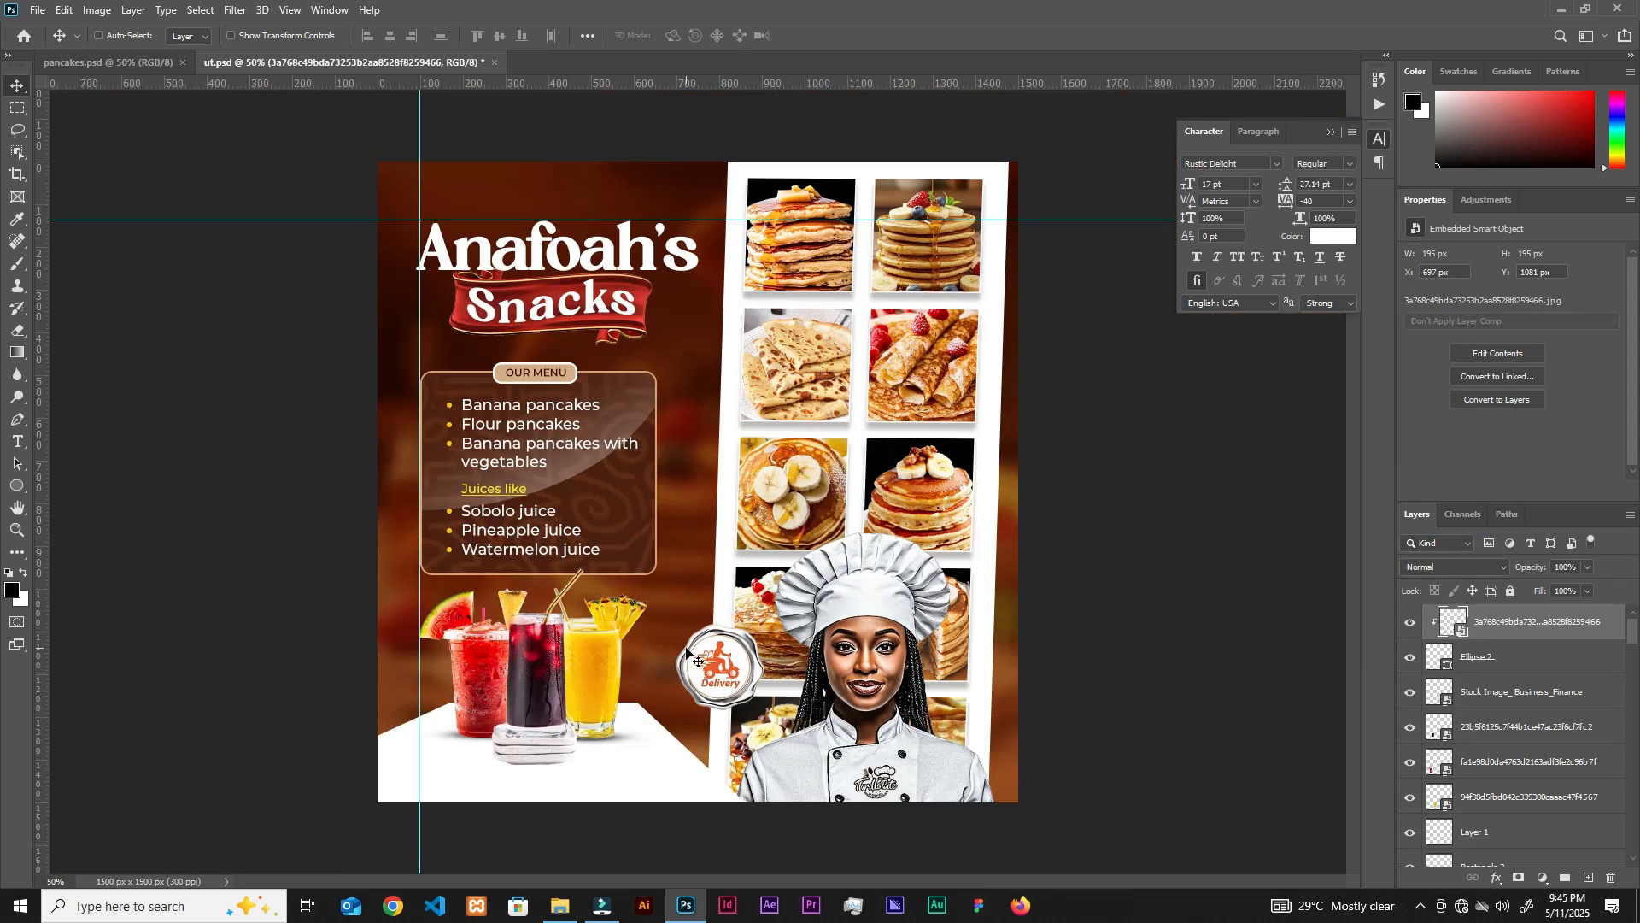
key(v)
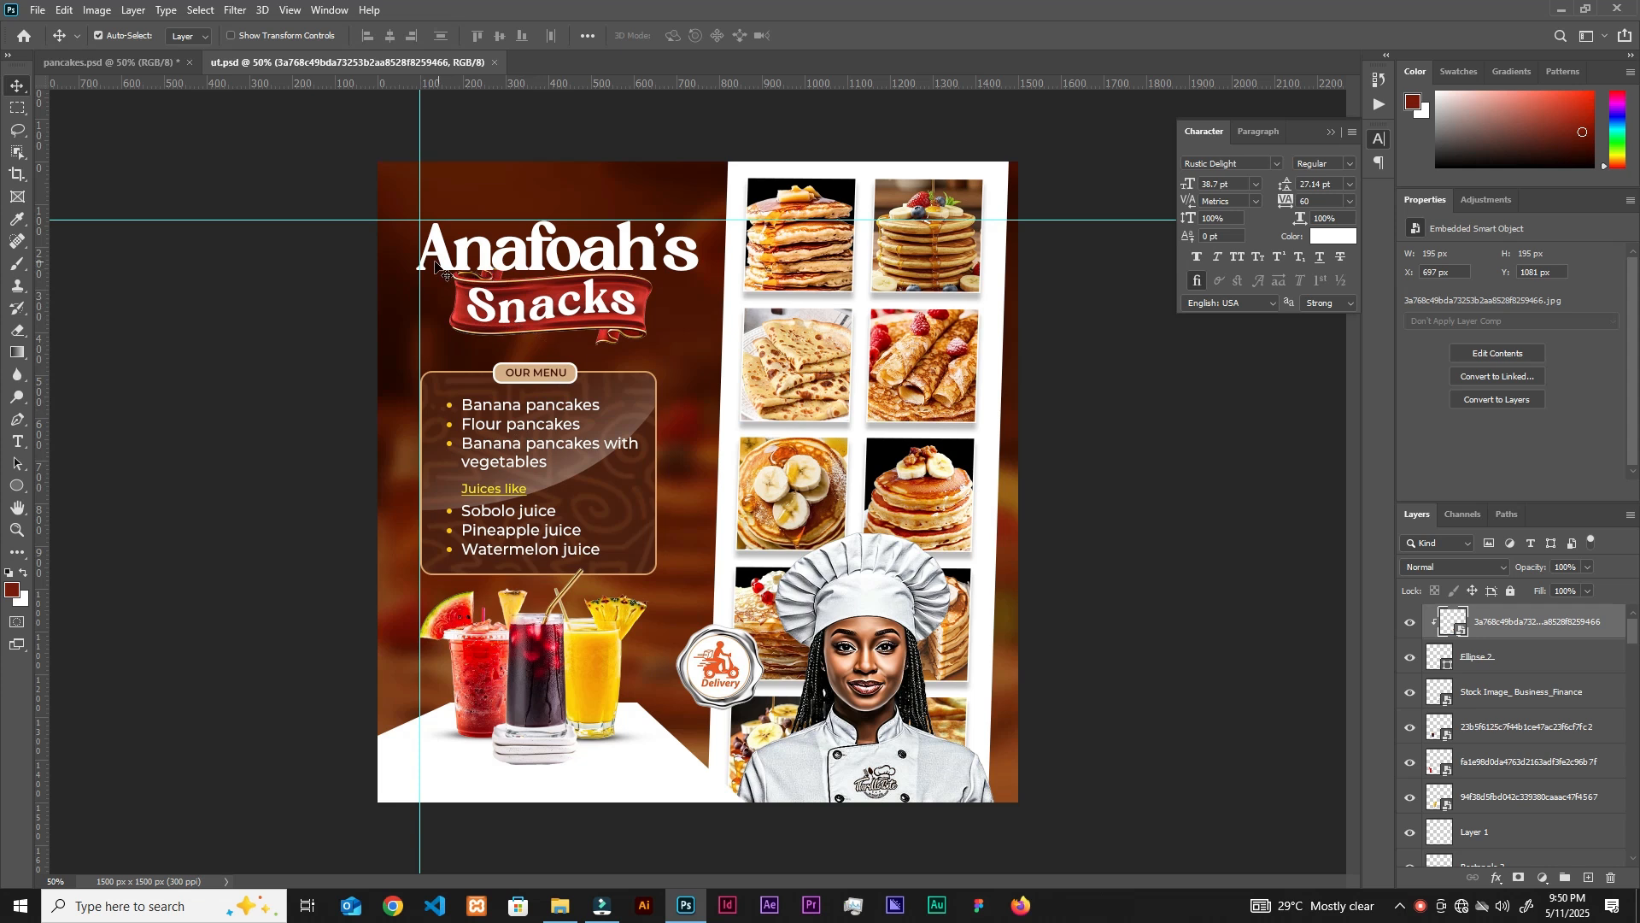
Scale the Anafoah's and Snacks titles together with the ribbon down to match the menu box's width.
click(632, 310)
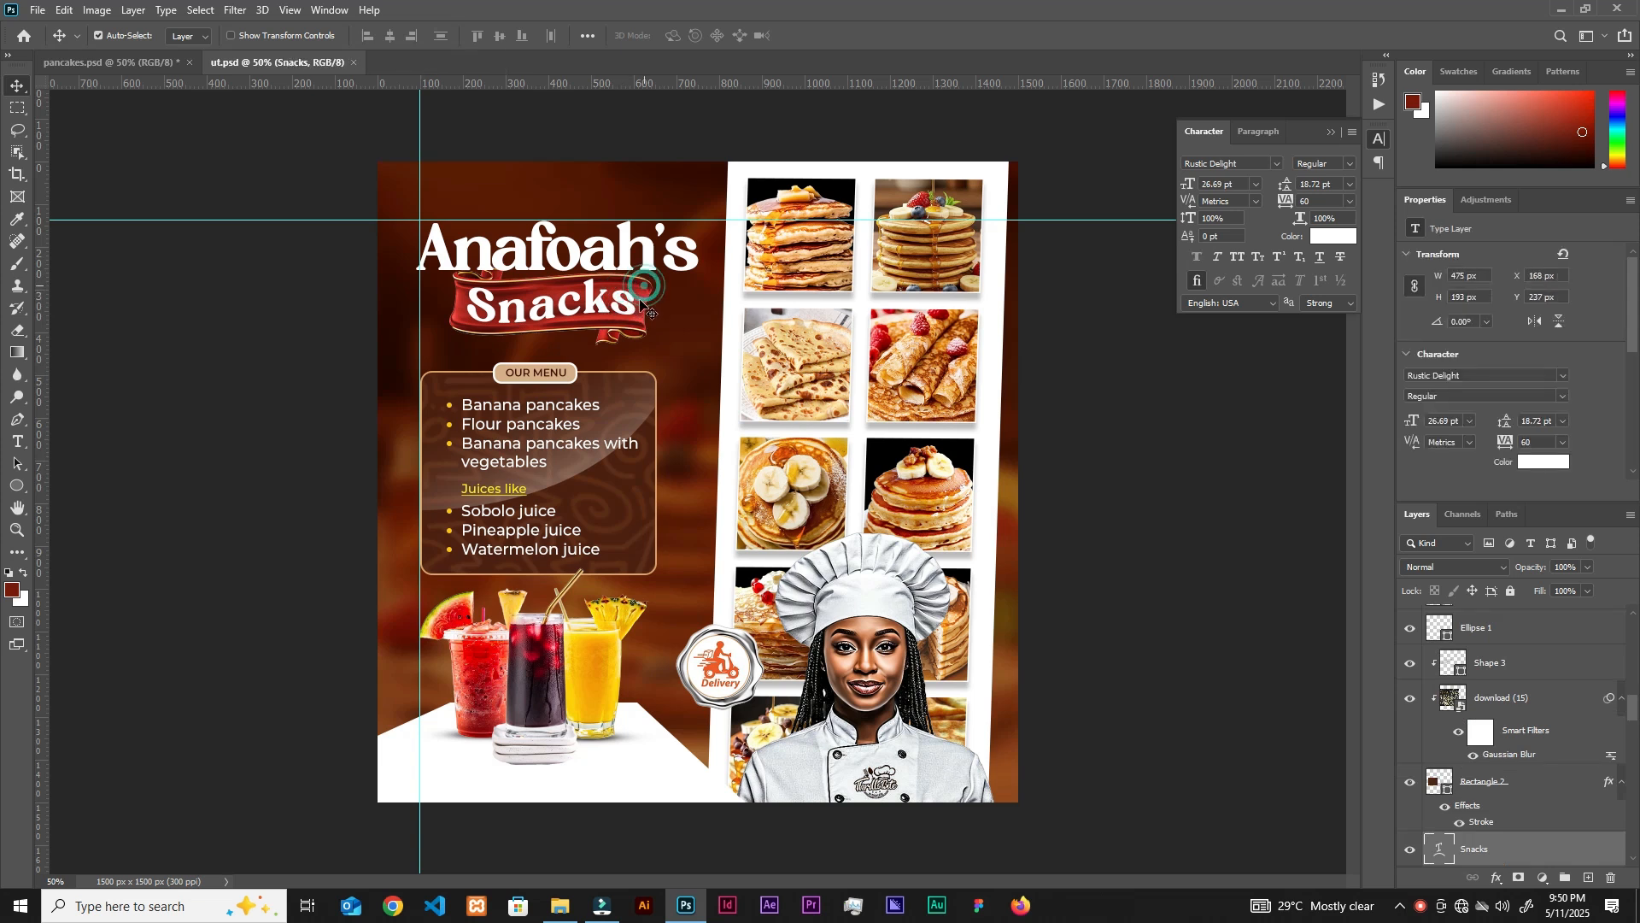
shift+click(675, 248)
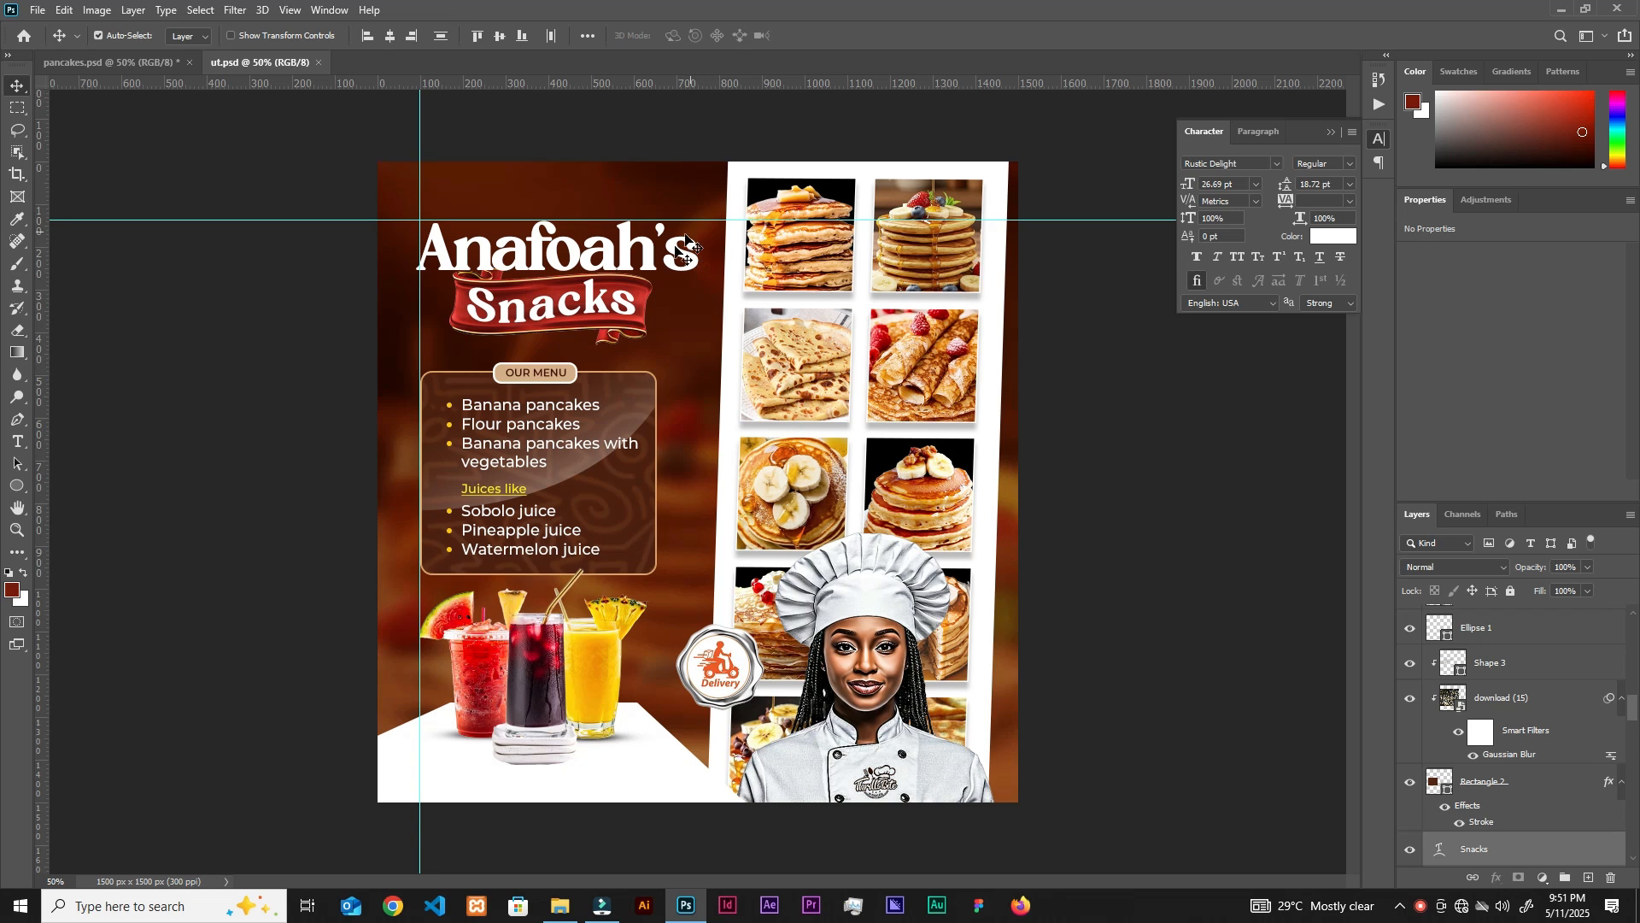
key(ctrl+t)
drag(696, 284, 658, 283)
click(845, 37)
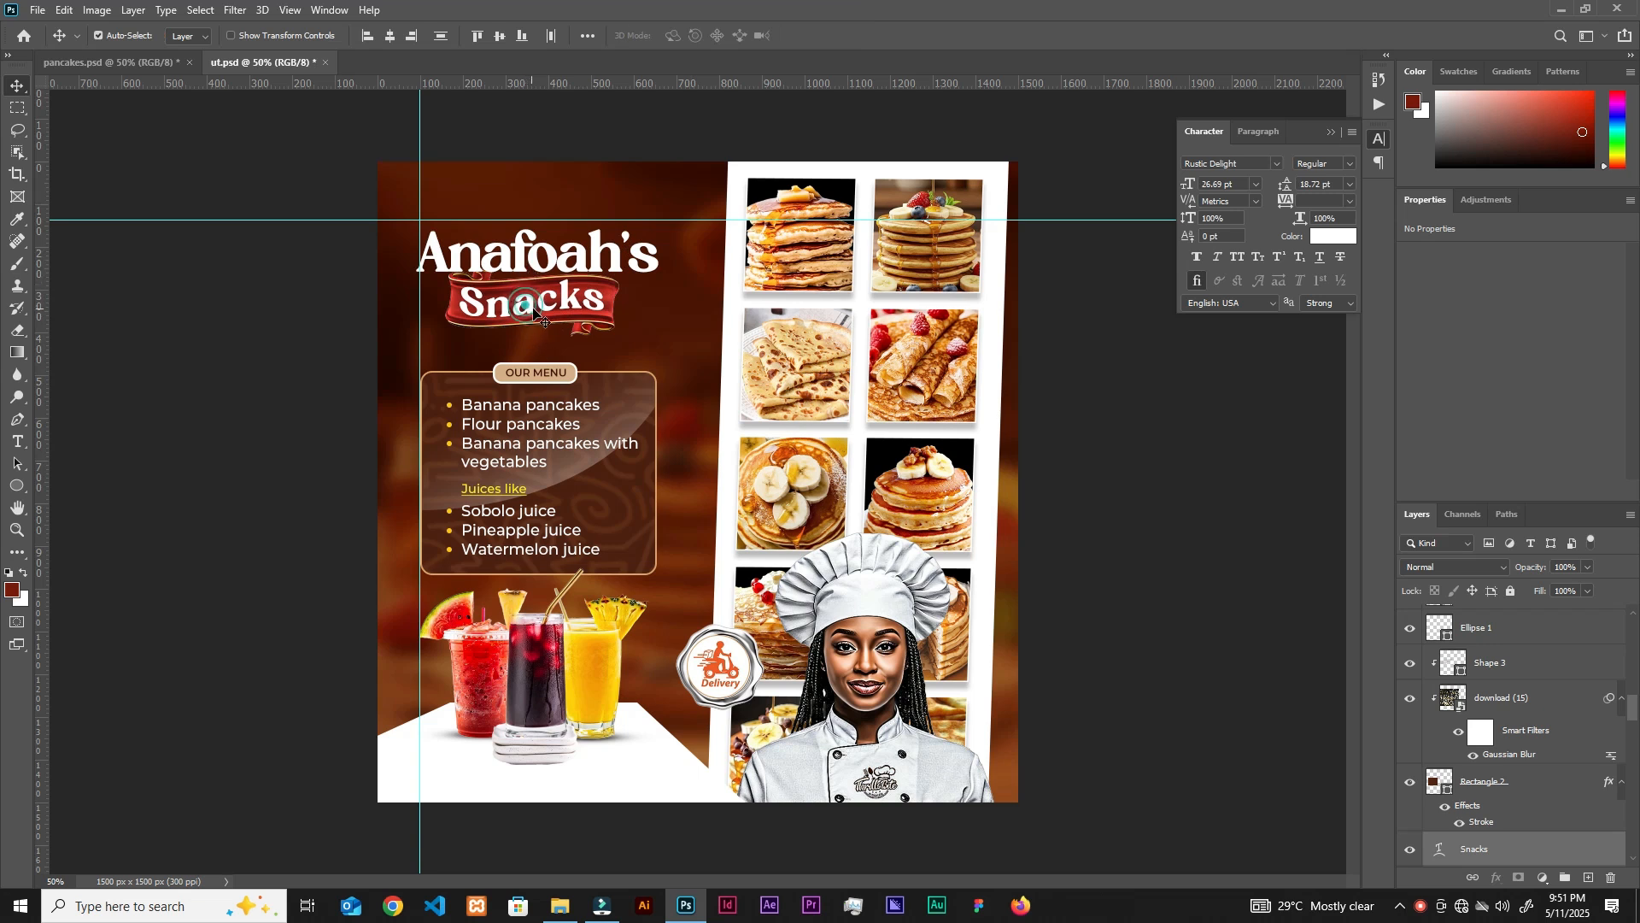
Shift the Snacks text and its ribbon slightly right to center them under Anafoah's.
click(597, 303)
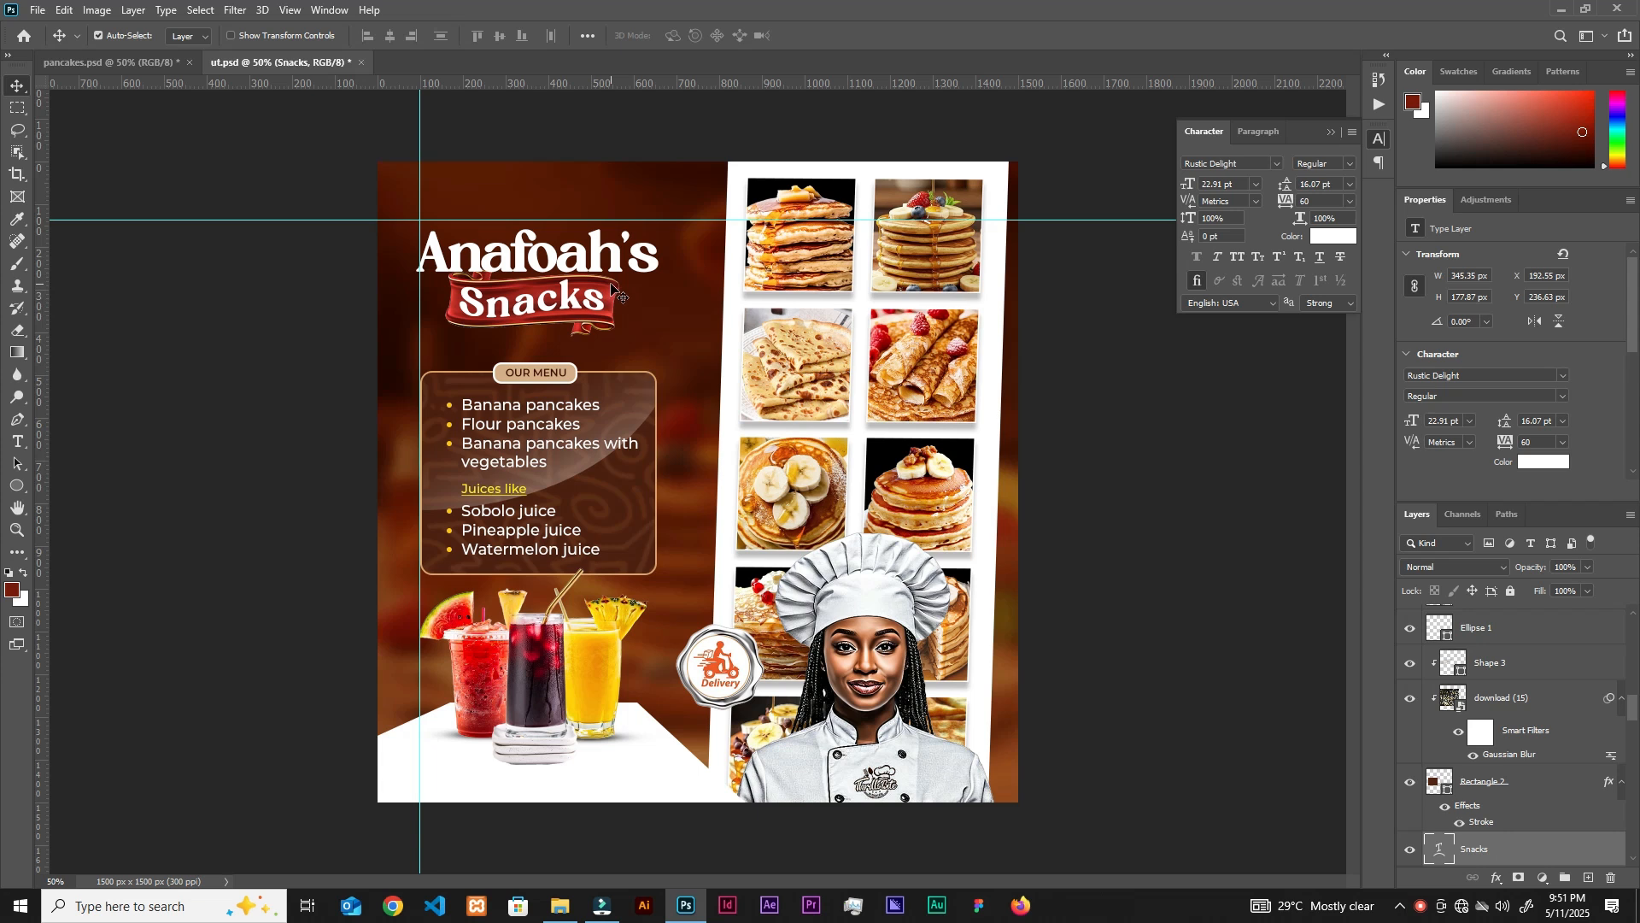
mouse_move(591, 301)
mouse_down()
mouse_move(608, 287)
mouse_move(595, 299)
mouse_up()
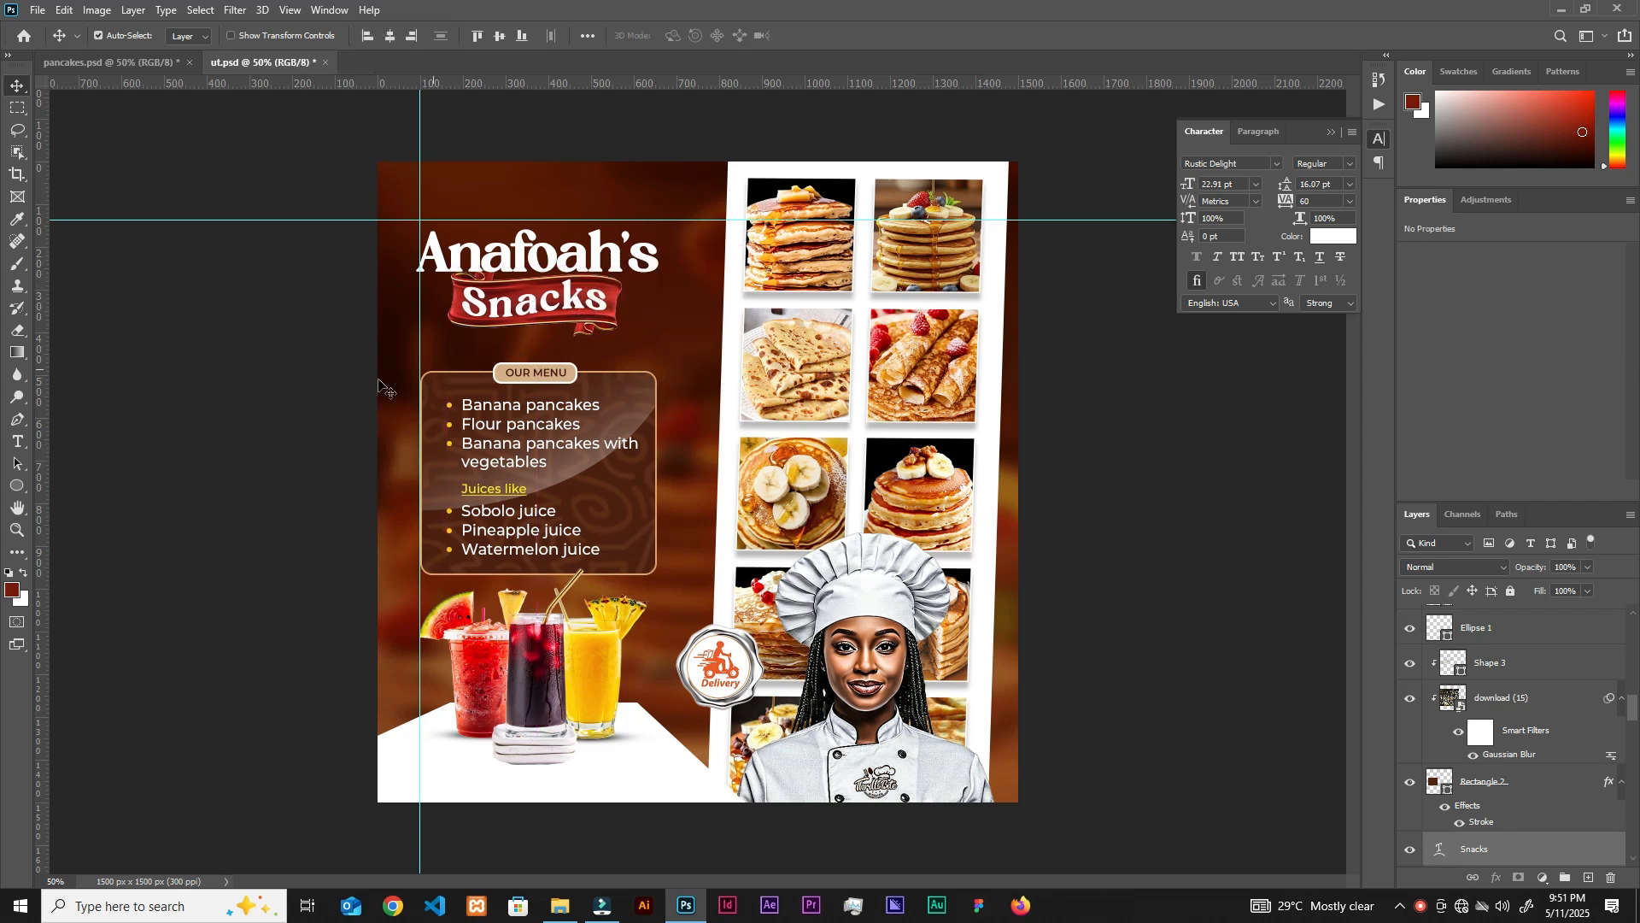
click(292, 406)
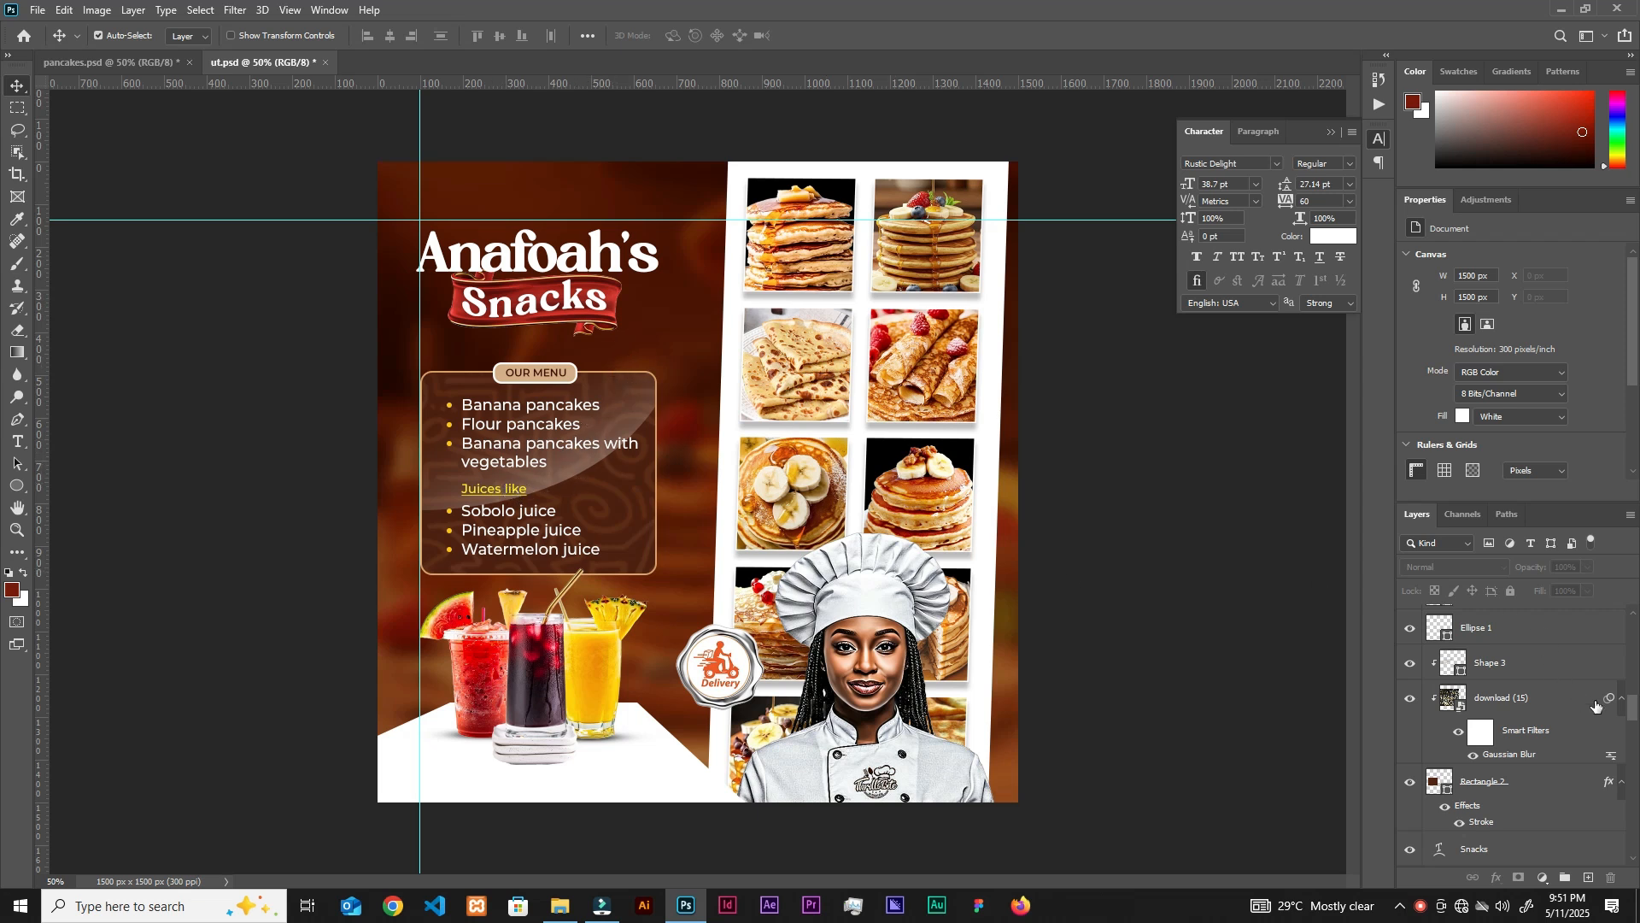
Undo the latest title changes and restore them to compare the two heading sizes.
scroll(1596, 705, up, 5)
click(1572, 623)
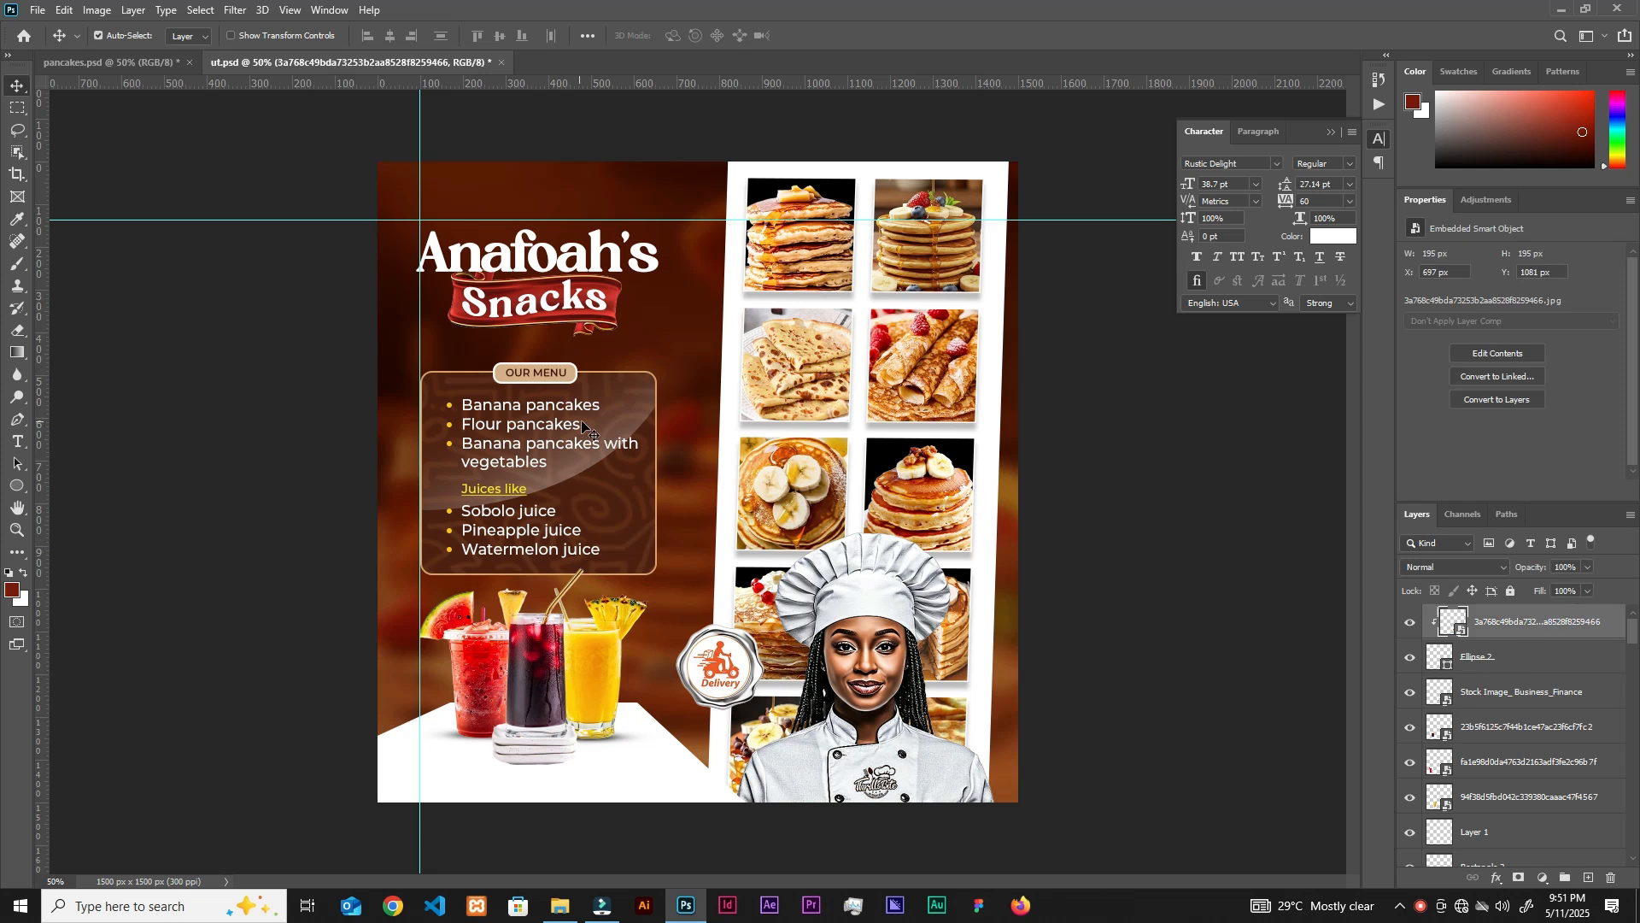
key(ctrl+z)
key(ctrl+z)
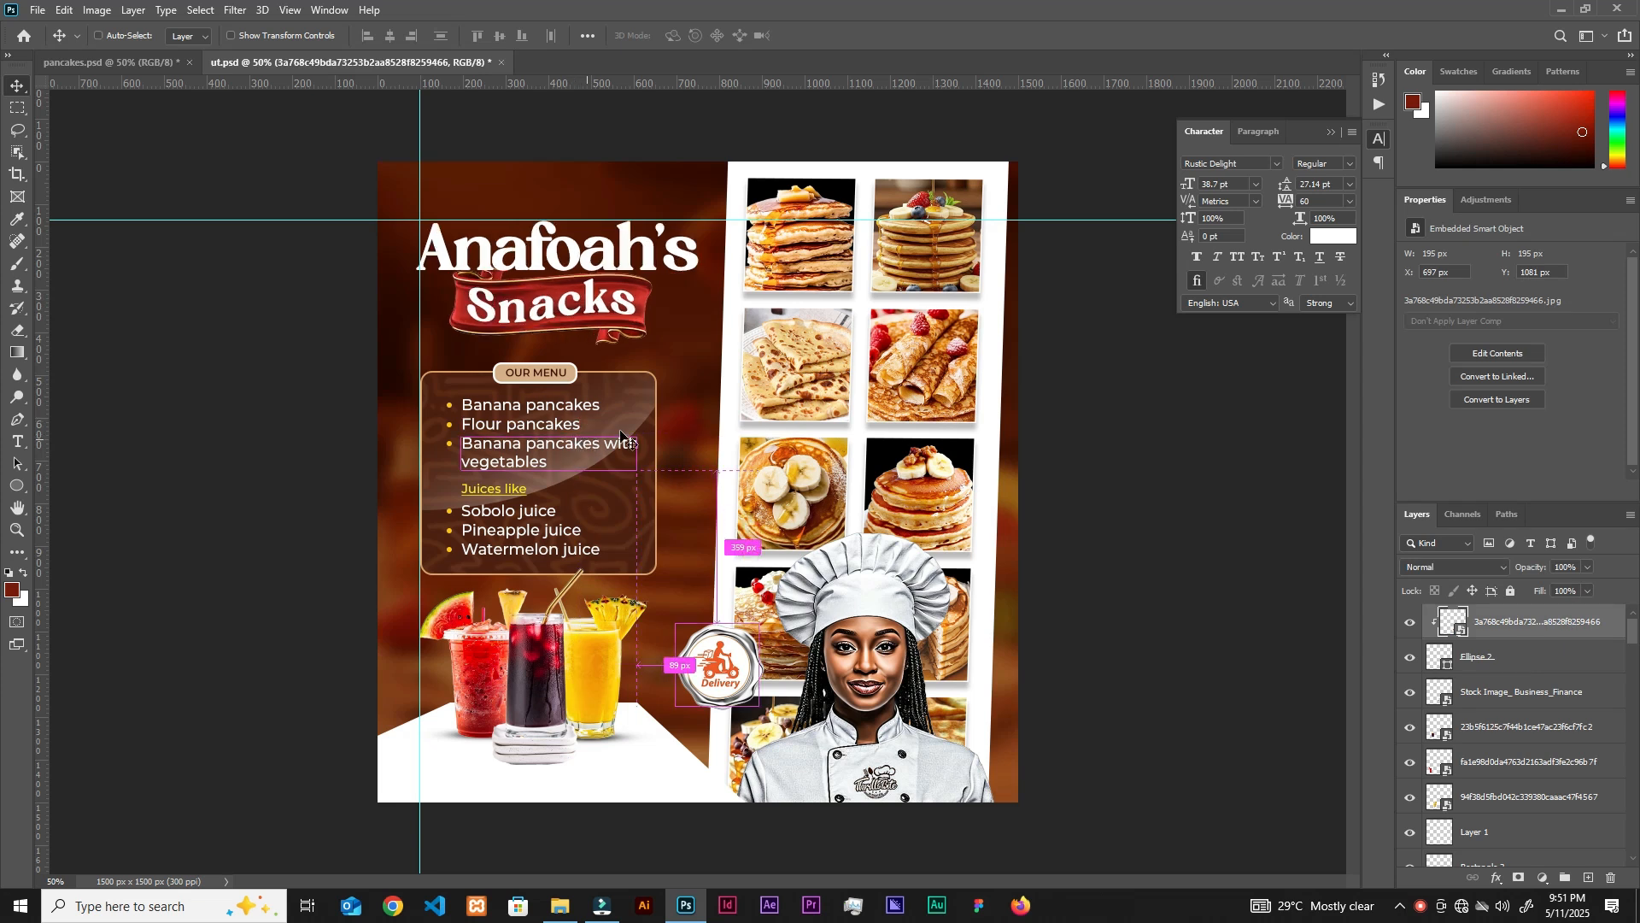
key(ctrl+shift+z)
key(ctrl+shift+z)
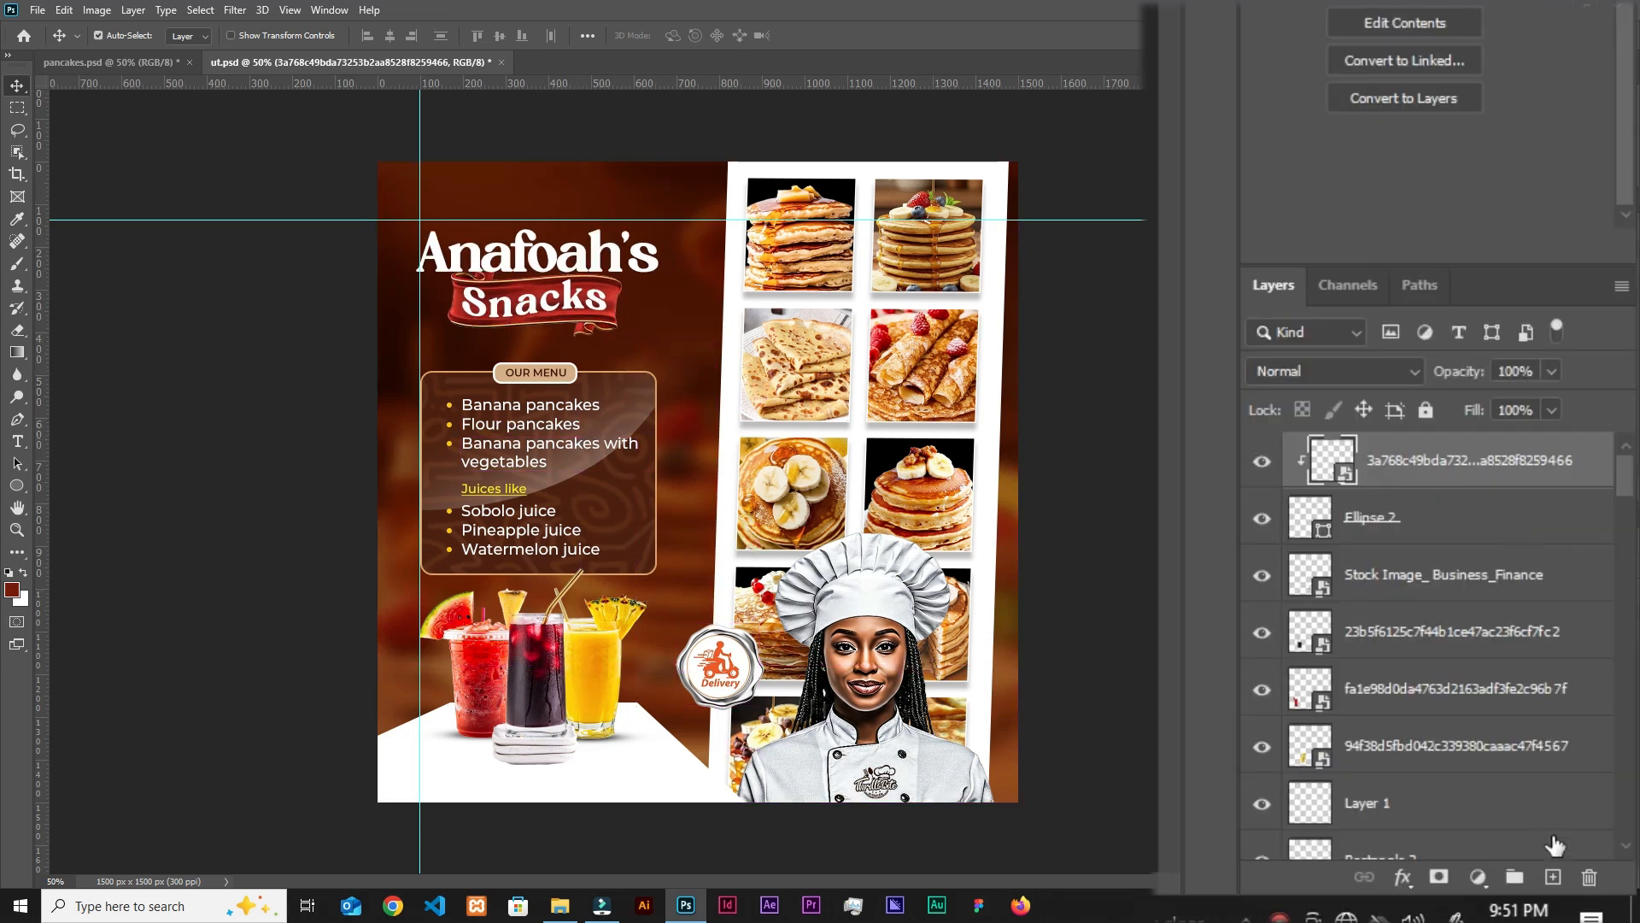
click(1553, 877)
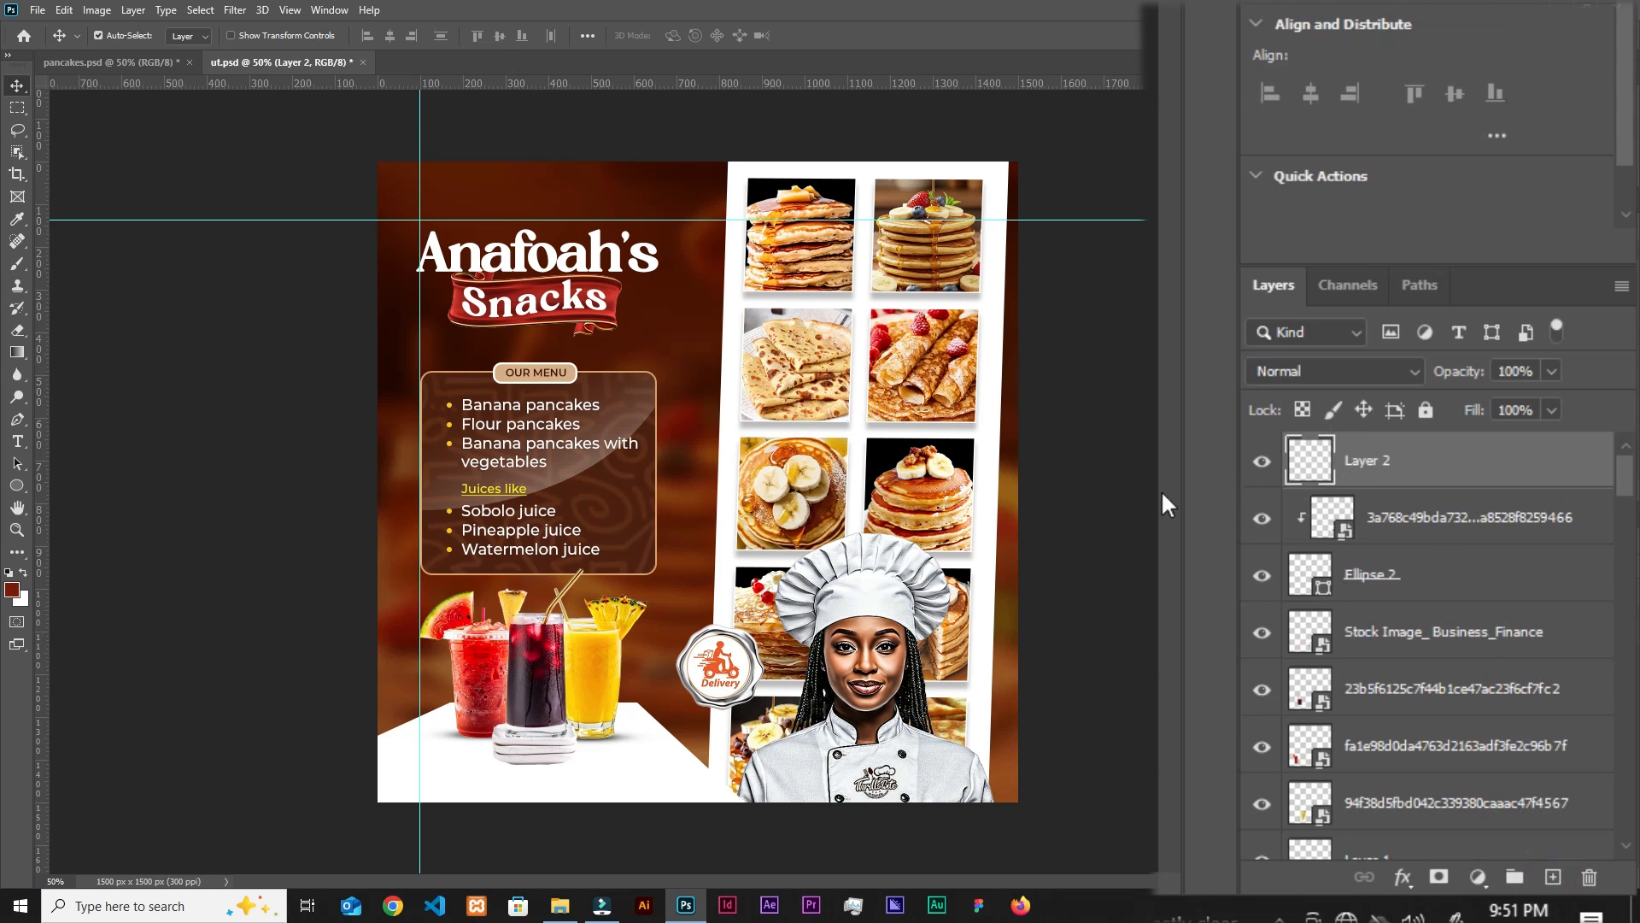
click(1344, 371)
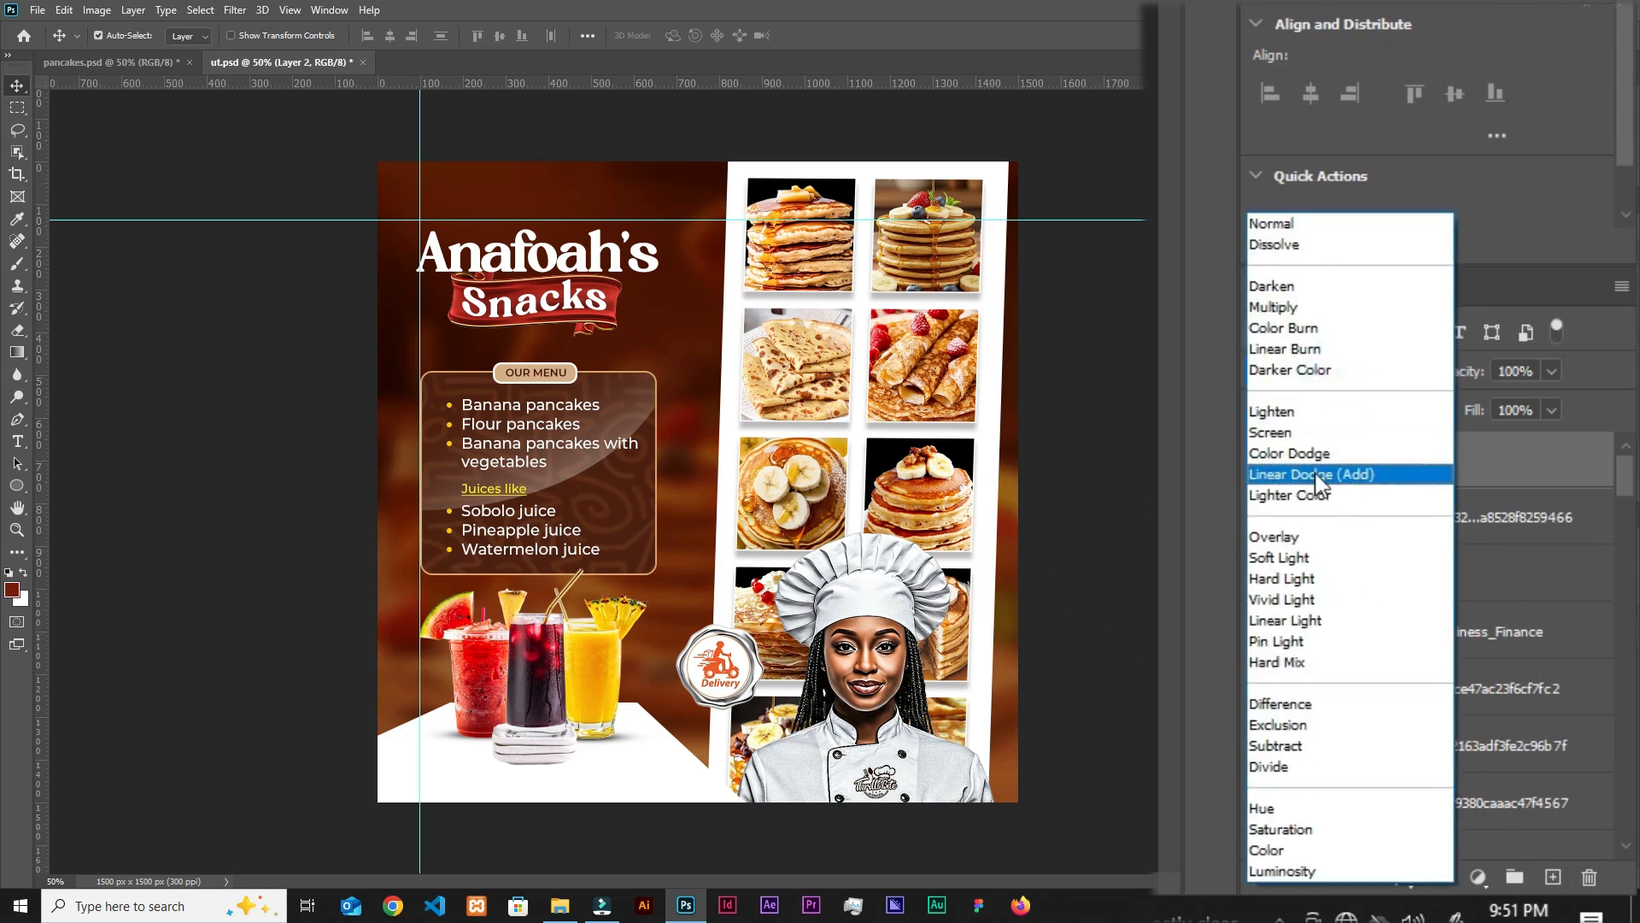
click(1339, 468)
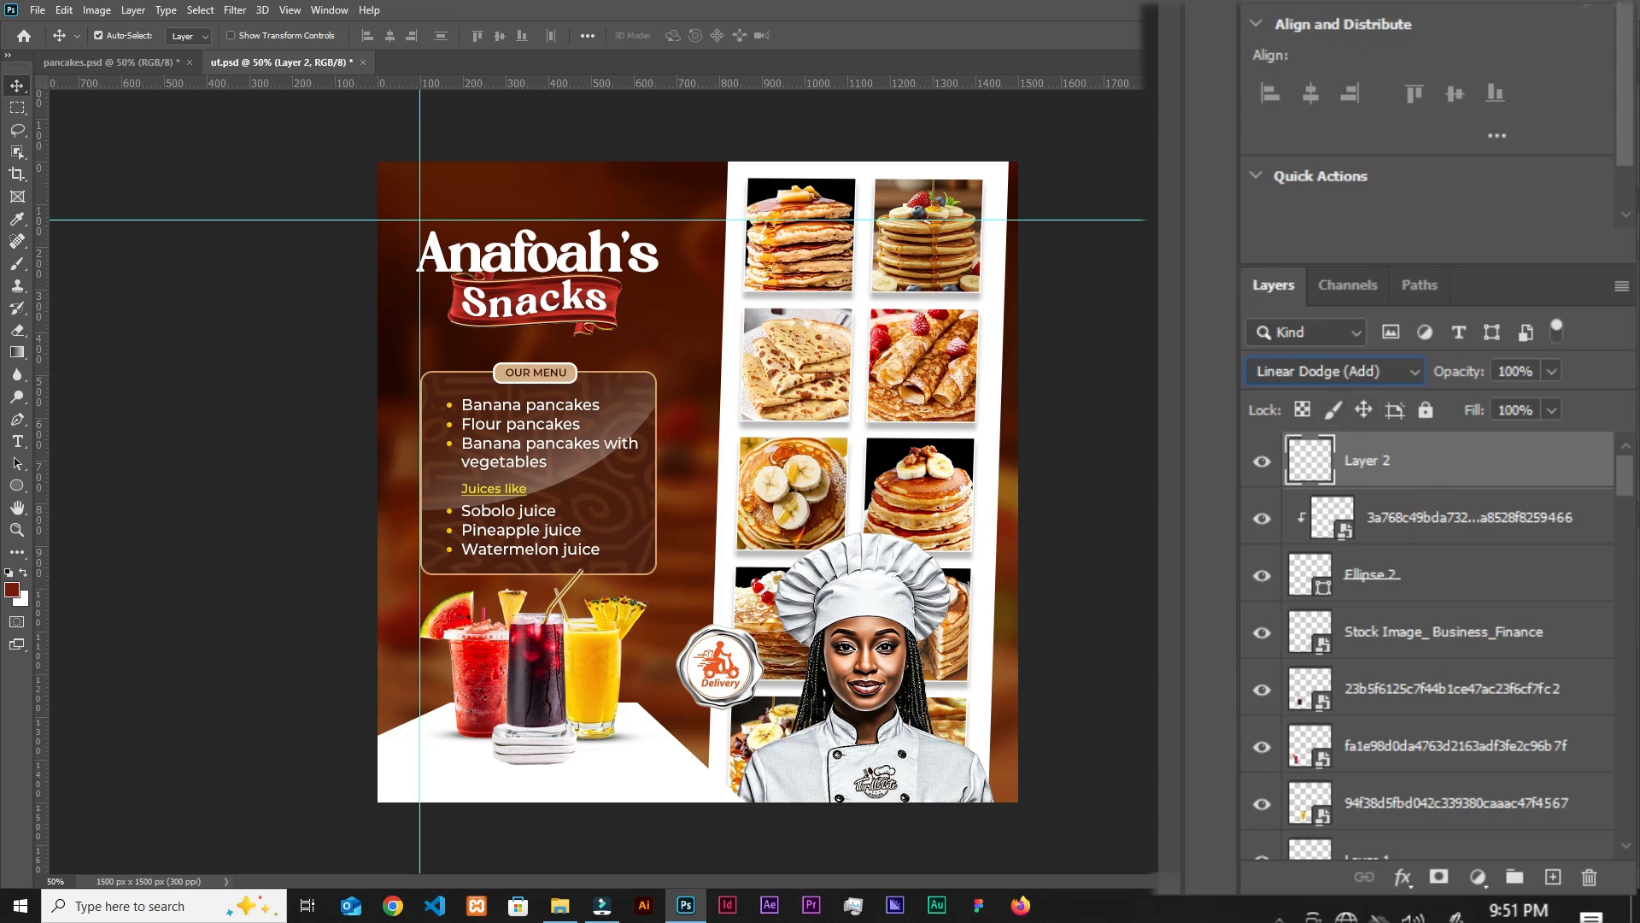
key(ctrl+z)
key(ctrl+z)
drag(1626, 600, 1611, 477)
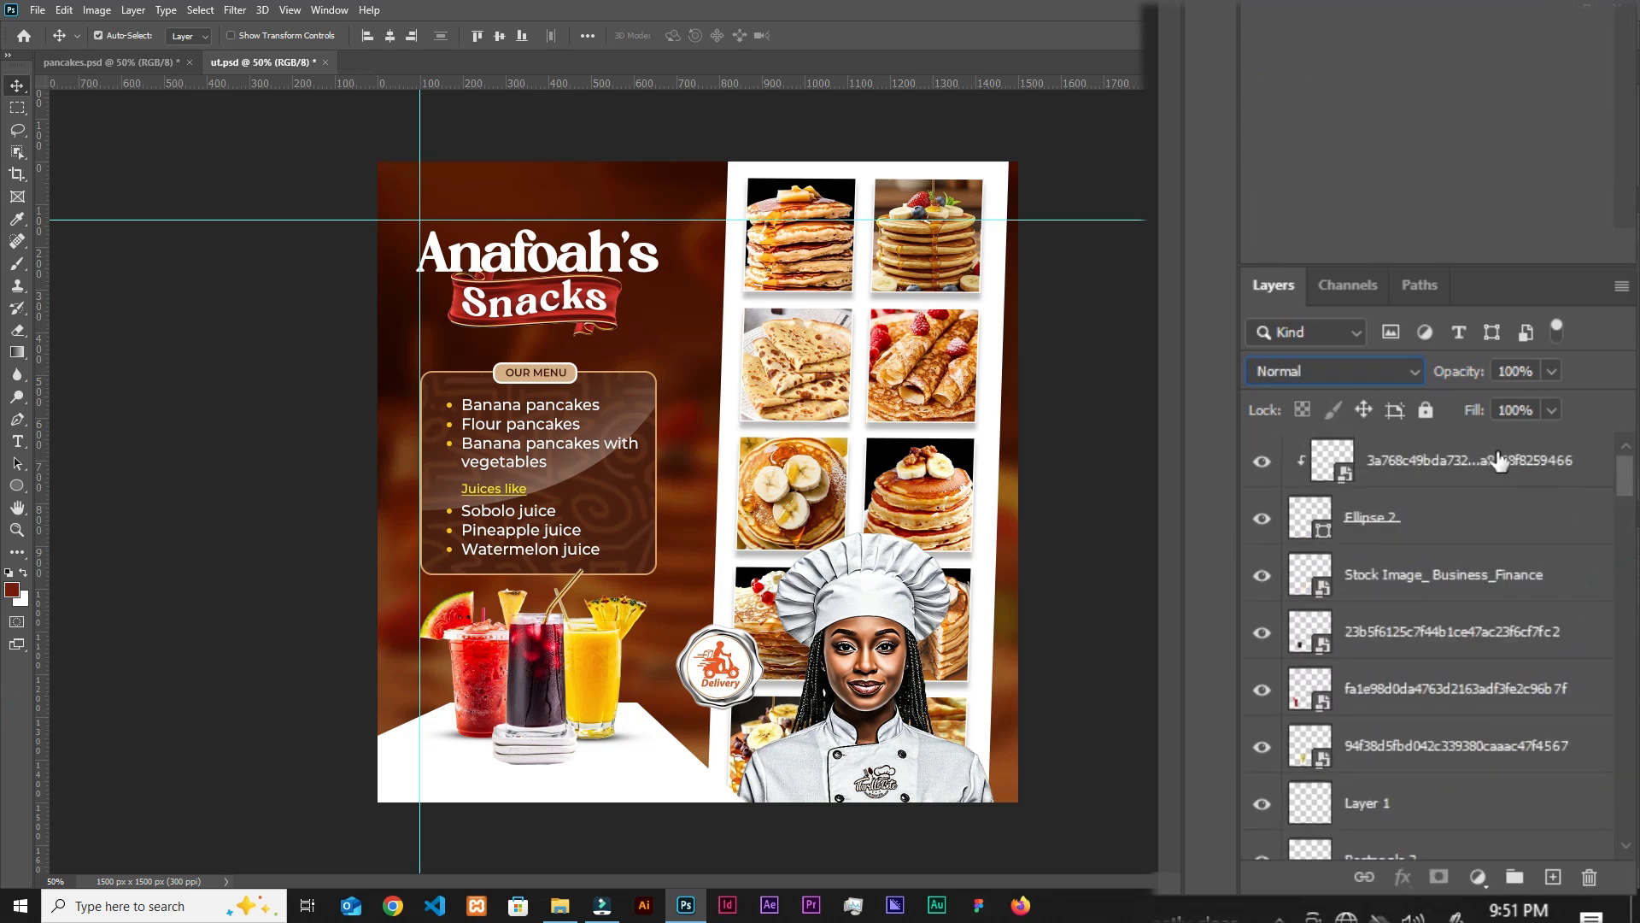
Add a new layer above the Delivery image and set its blend mode to Linear Dodge (Add).
click(1499, 461)
click(1553, 876)
click(1300, 370)
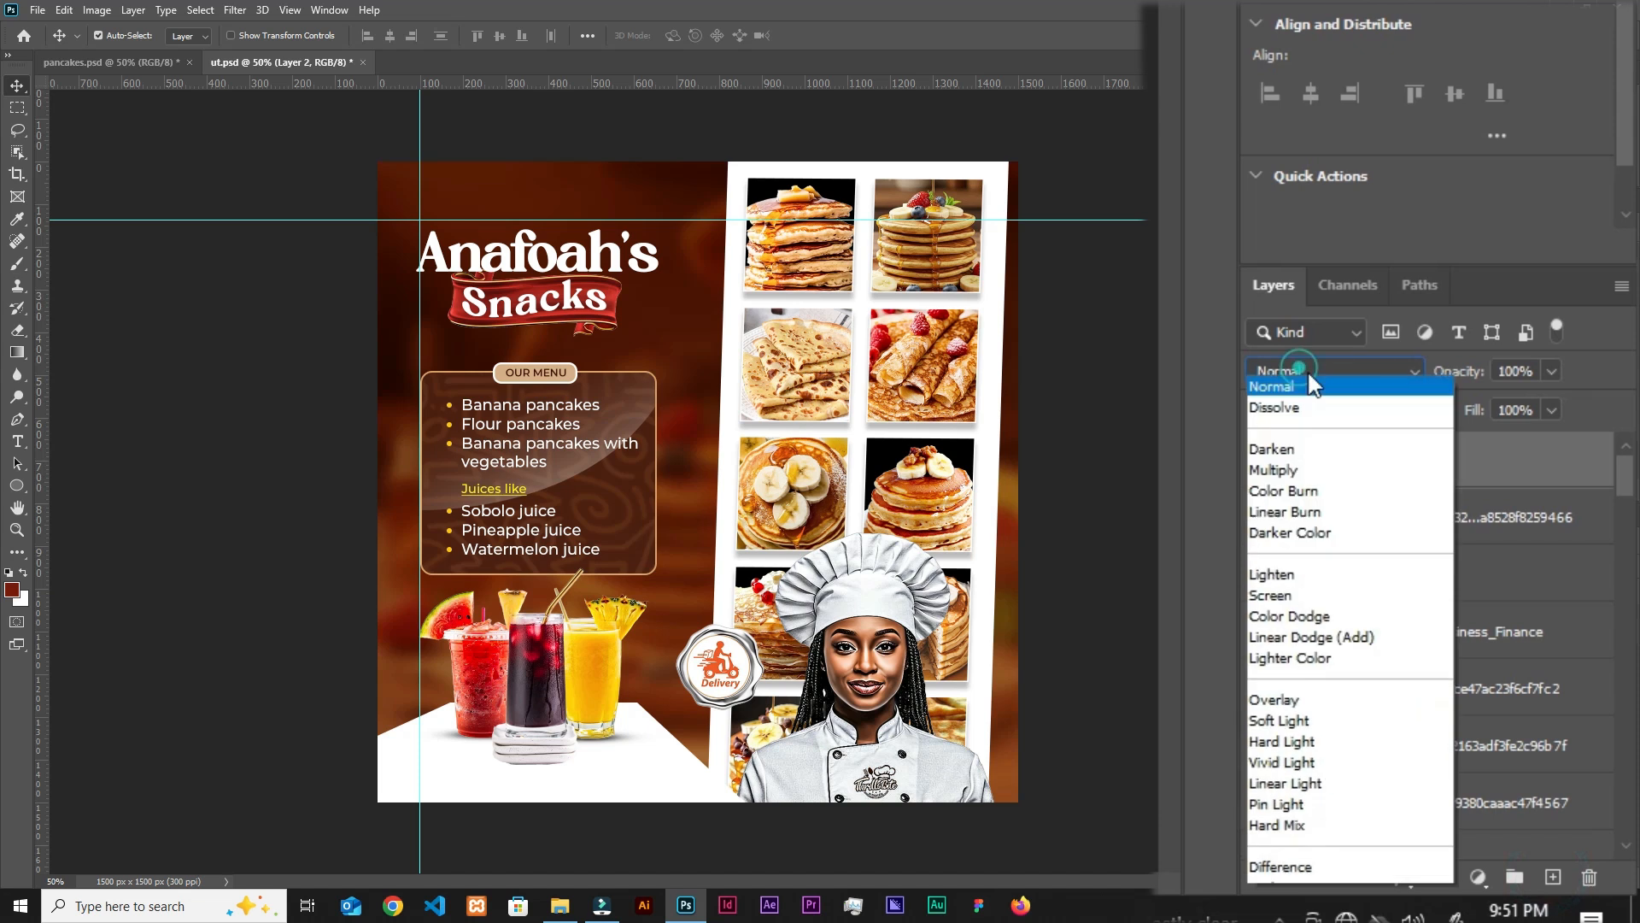
click(1333, 472)
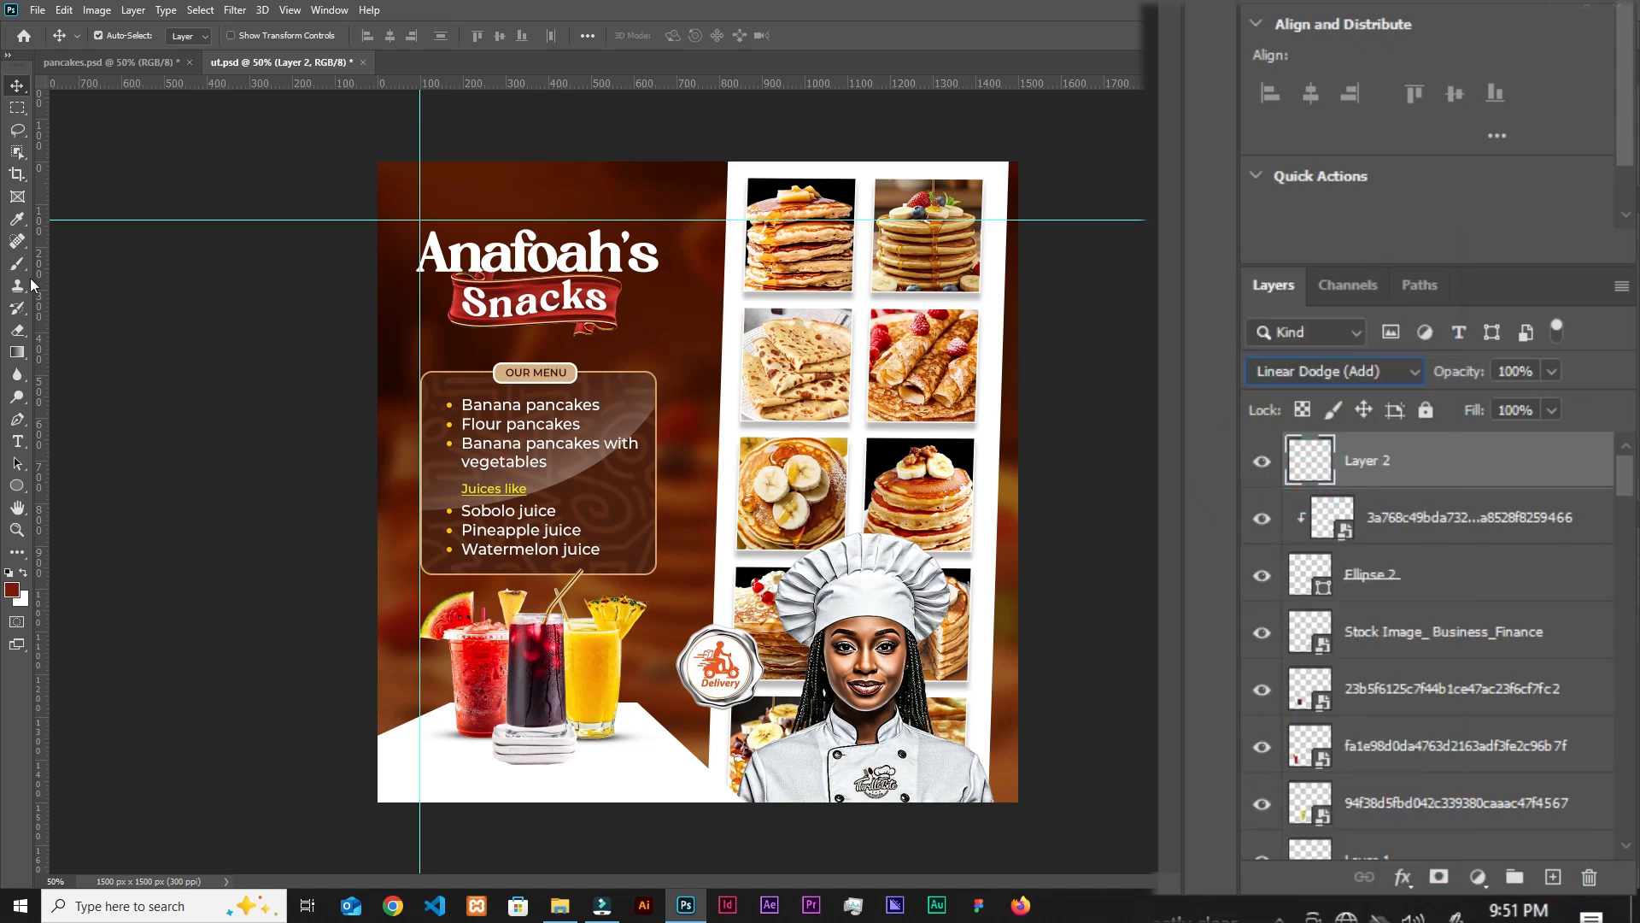
Set the foreground color to dark red 781909.
click(12, 589)
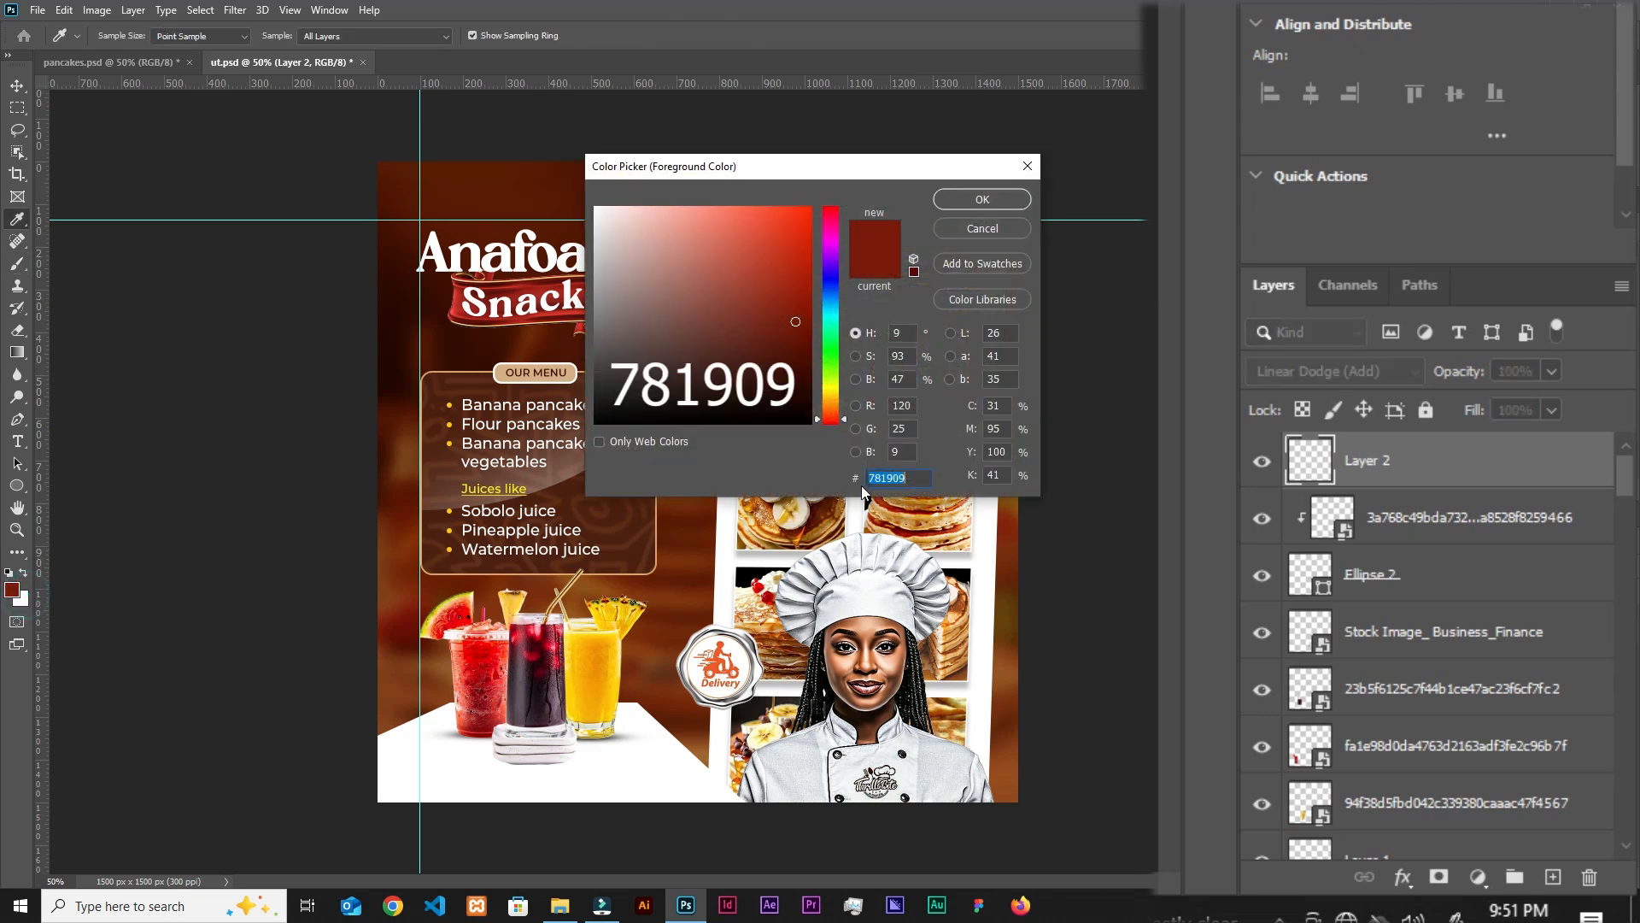
text(781909)
click(968, 198)
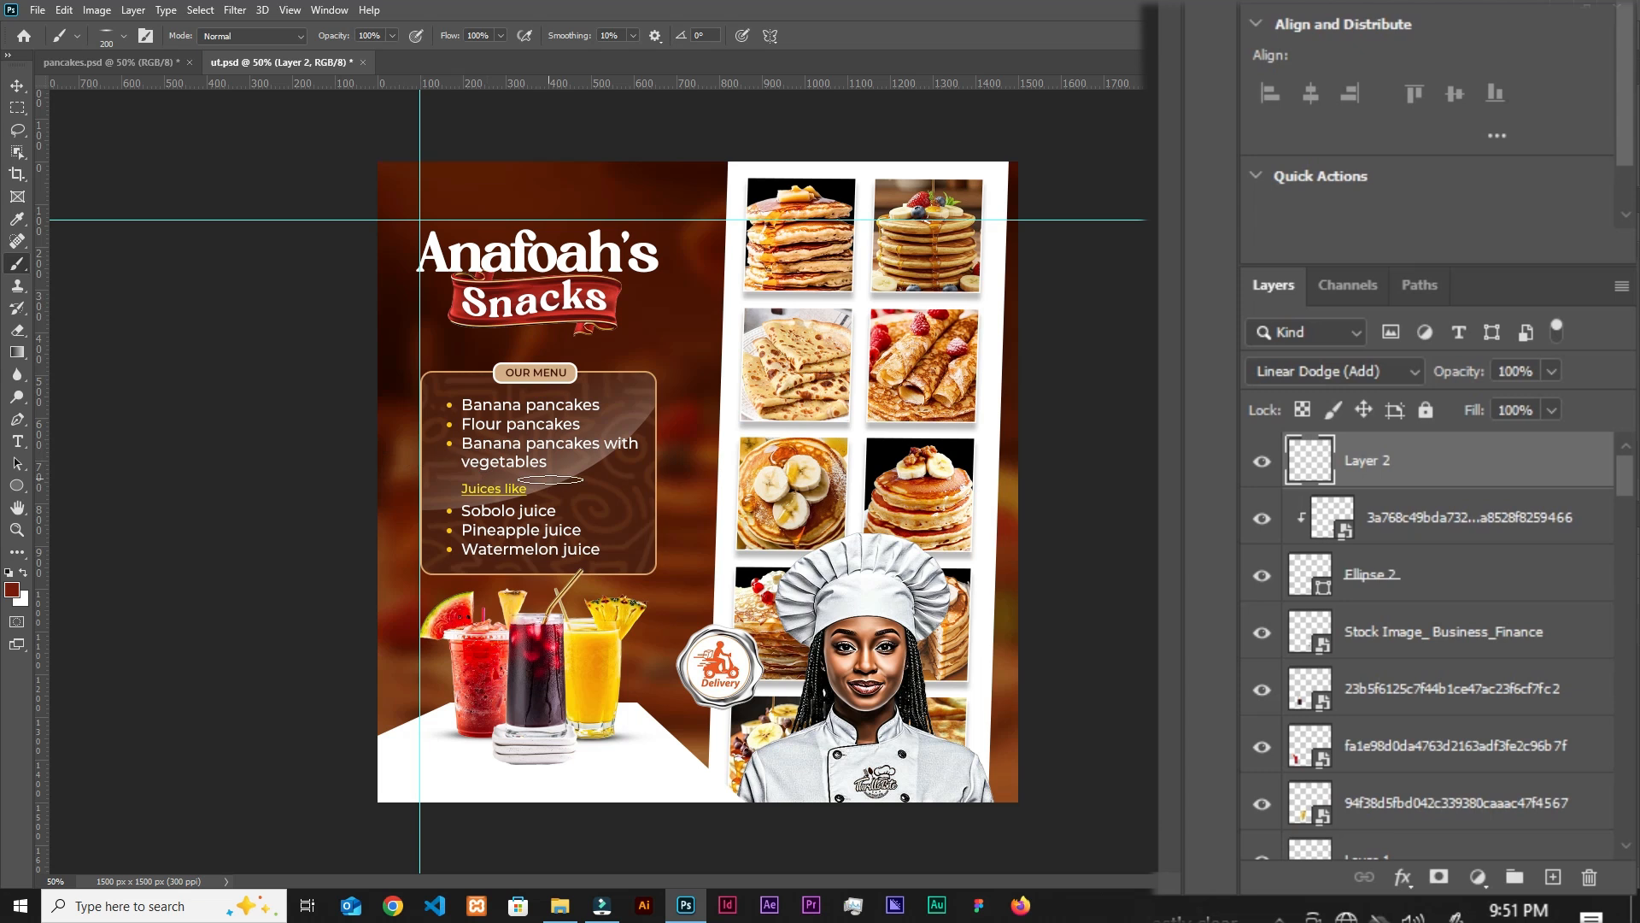
Choose the Soft Round brush at 0% hardness and enlarge it to 1400 px.
right_click(681, 500)
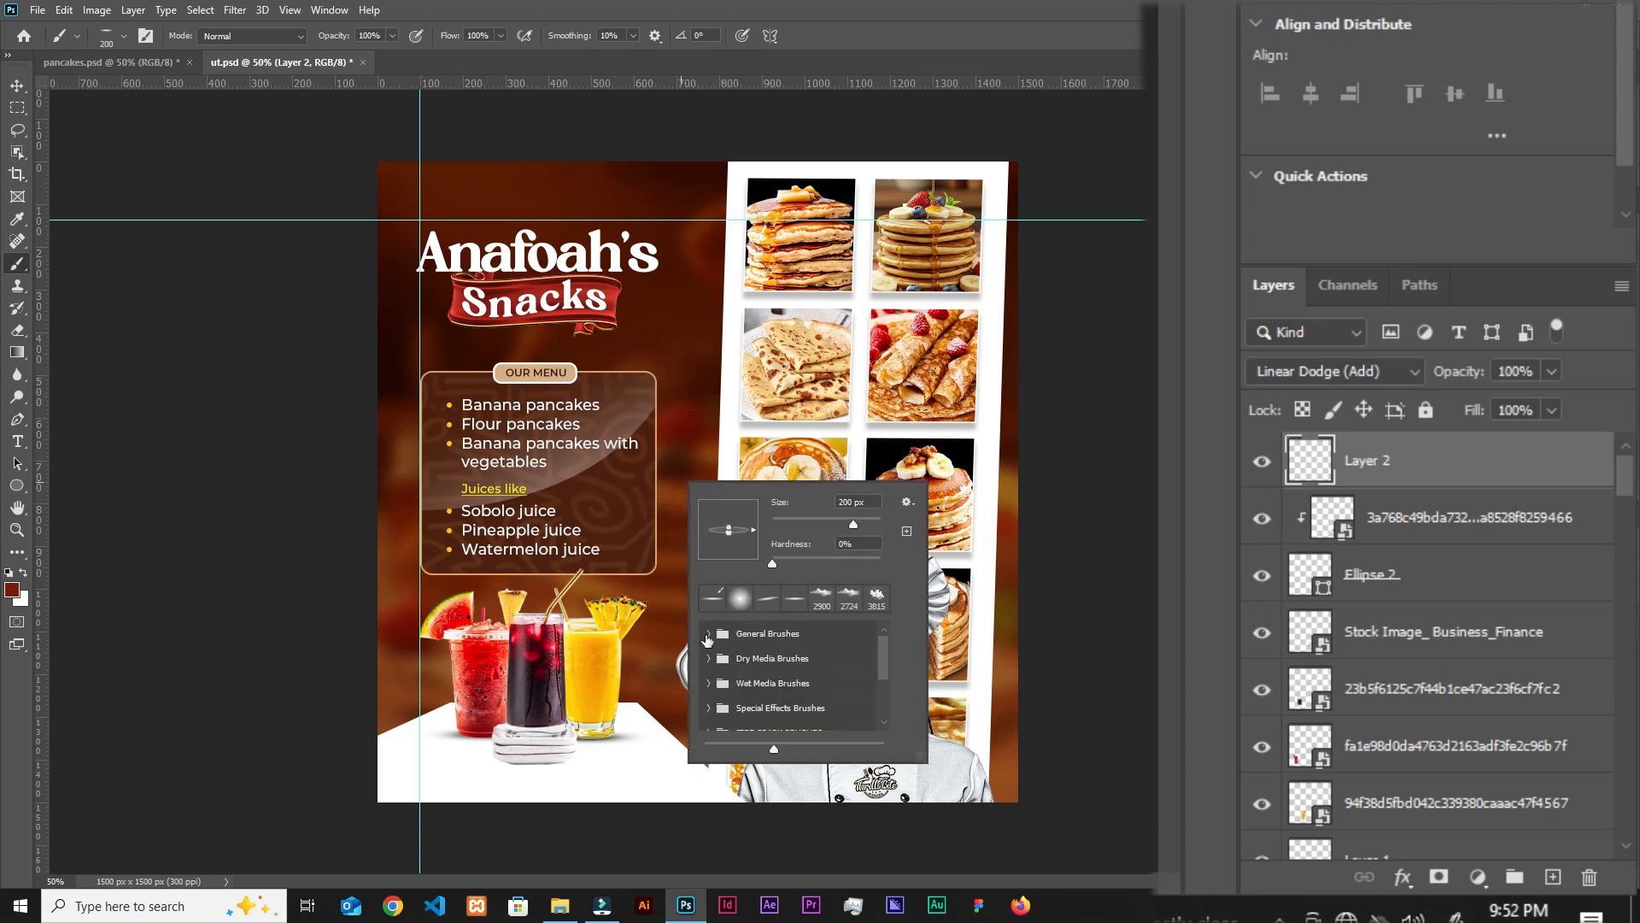
click(708, 634)
click(739, 590)
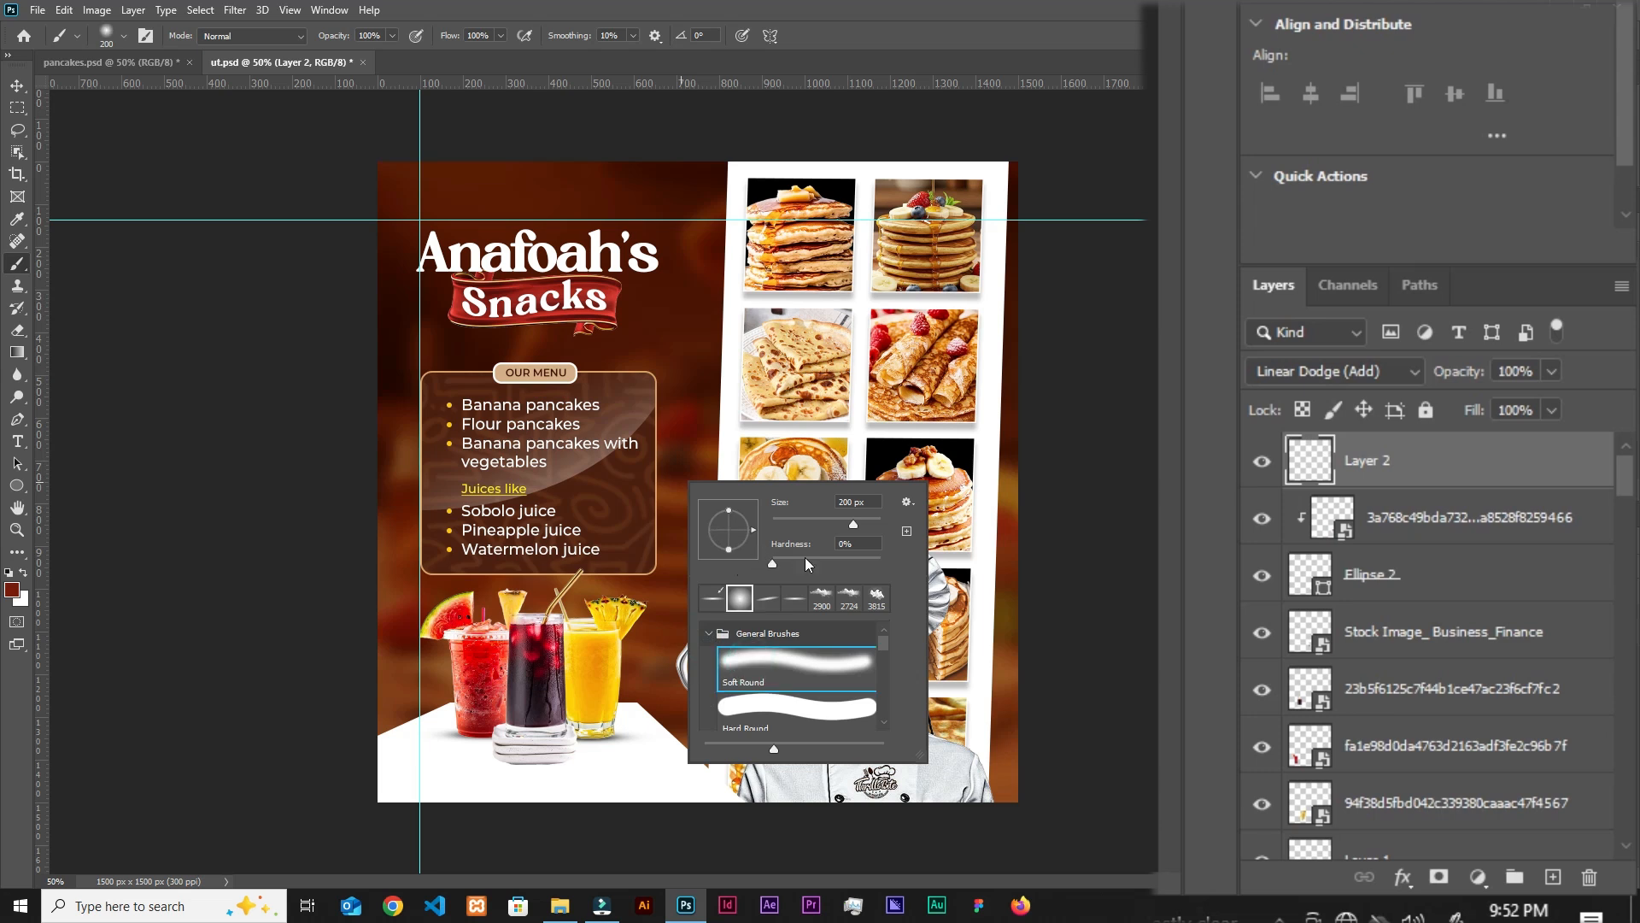
key(Return)
key(bracketright)
key(bracketright)
key(bracketright)
key(bracketright)
key(bracketright)
key(bracketright)
key(bracketright)
key(bracketright)
key(bracketright)
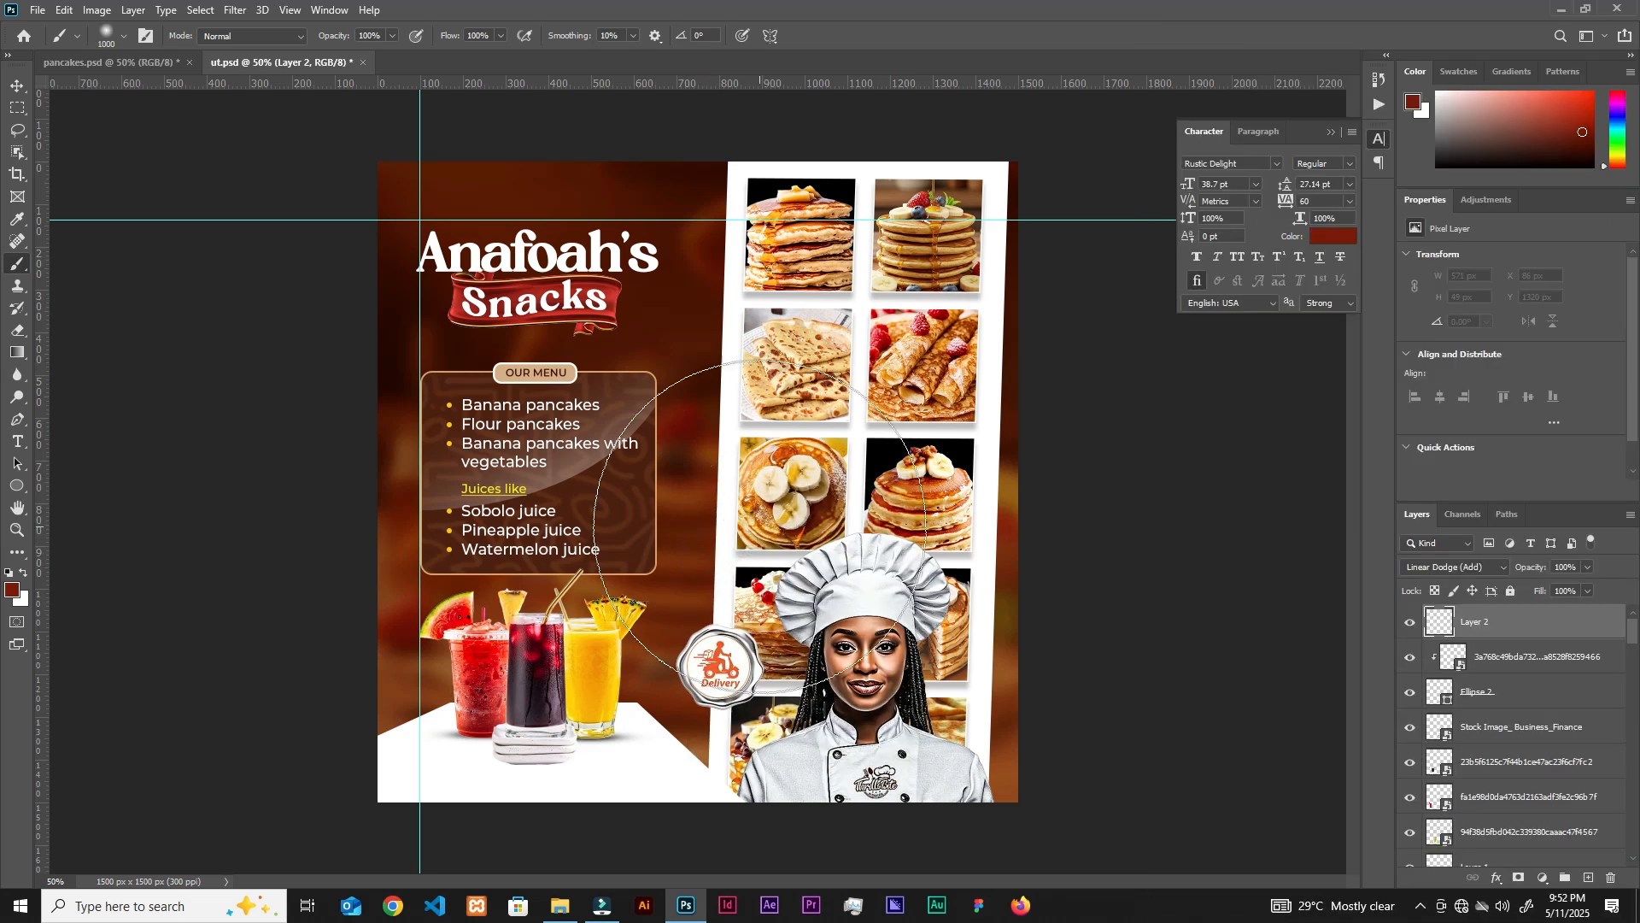
key(bracketright)
key(bracketright)
key(bracketright)
key(bracketright)
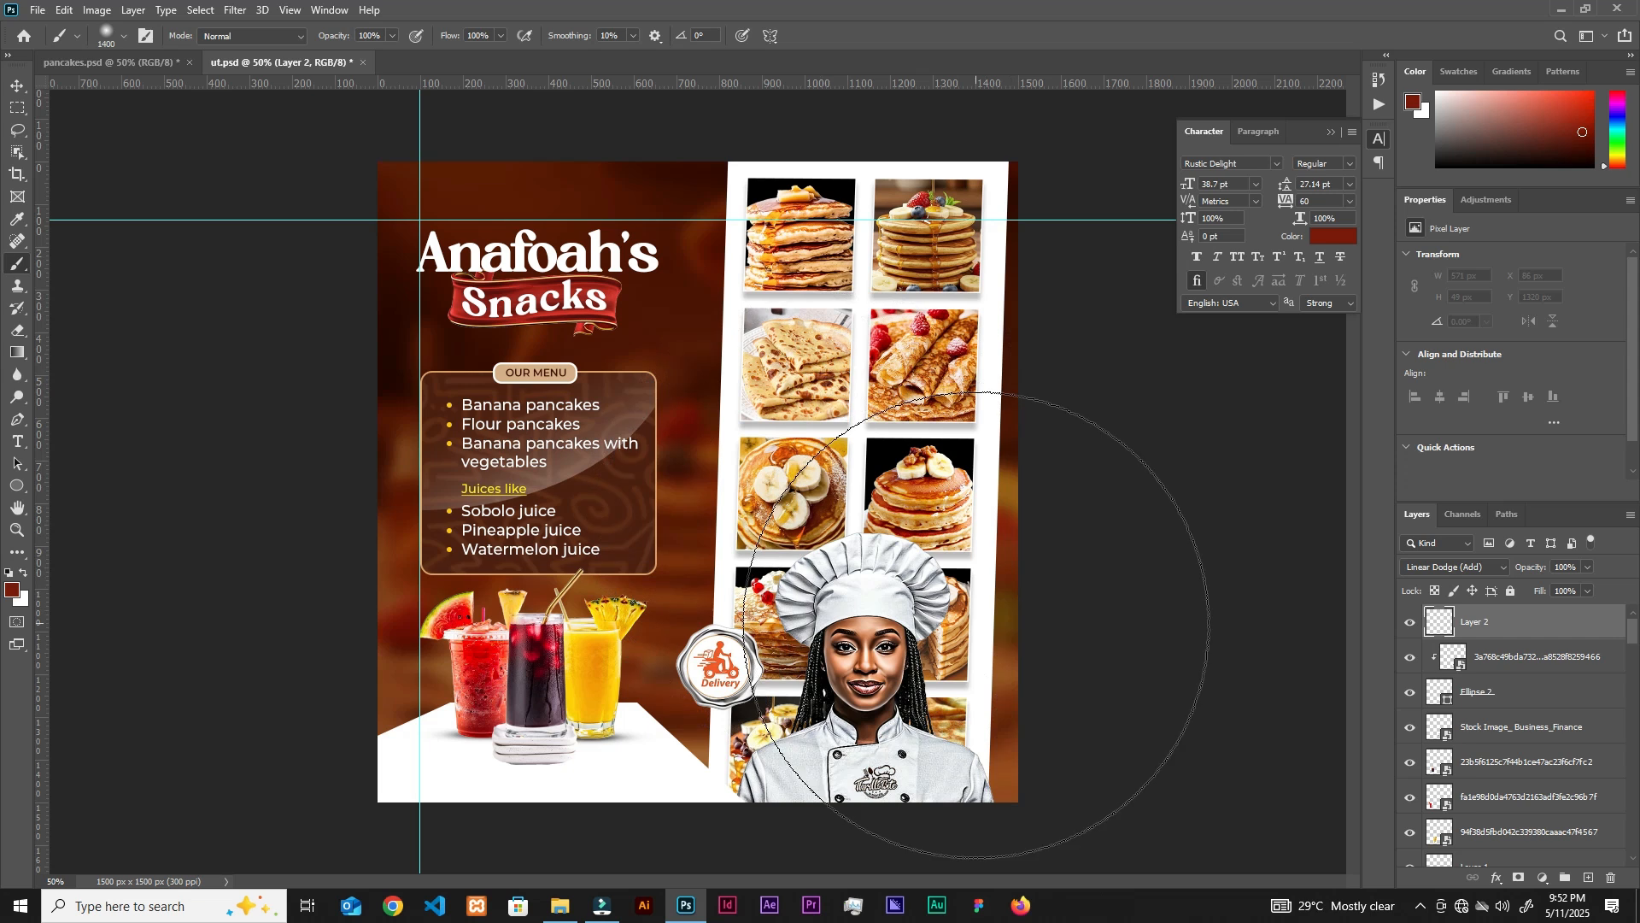
Paint soft red glows over the chef, the pancake panel and the flyer's left corners on the Linear Dodge layer.
click(976, 624)
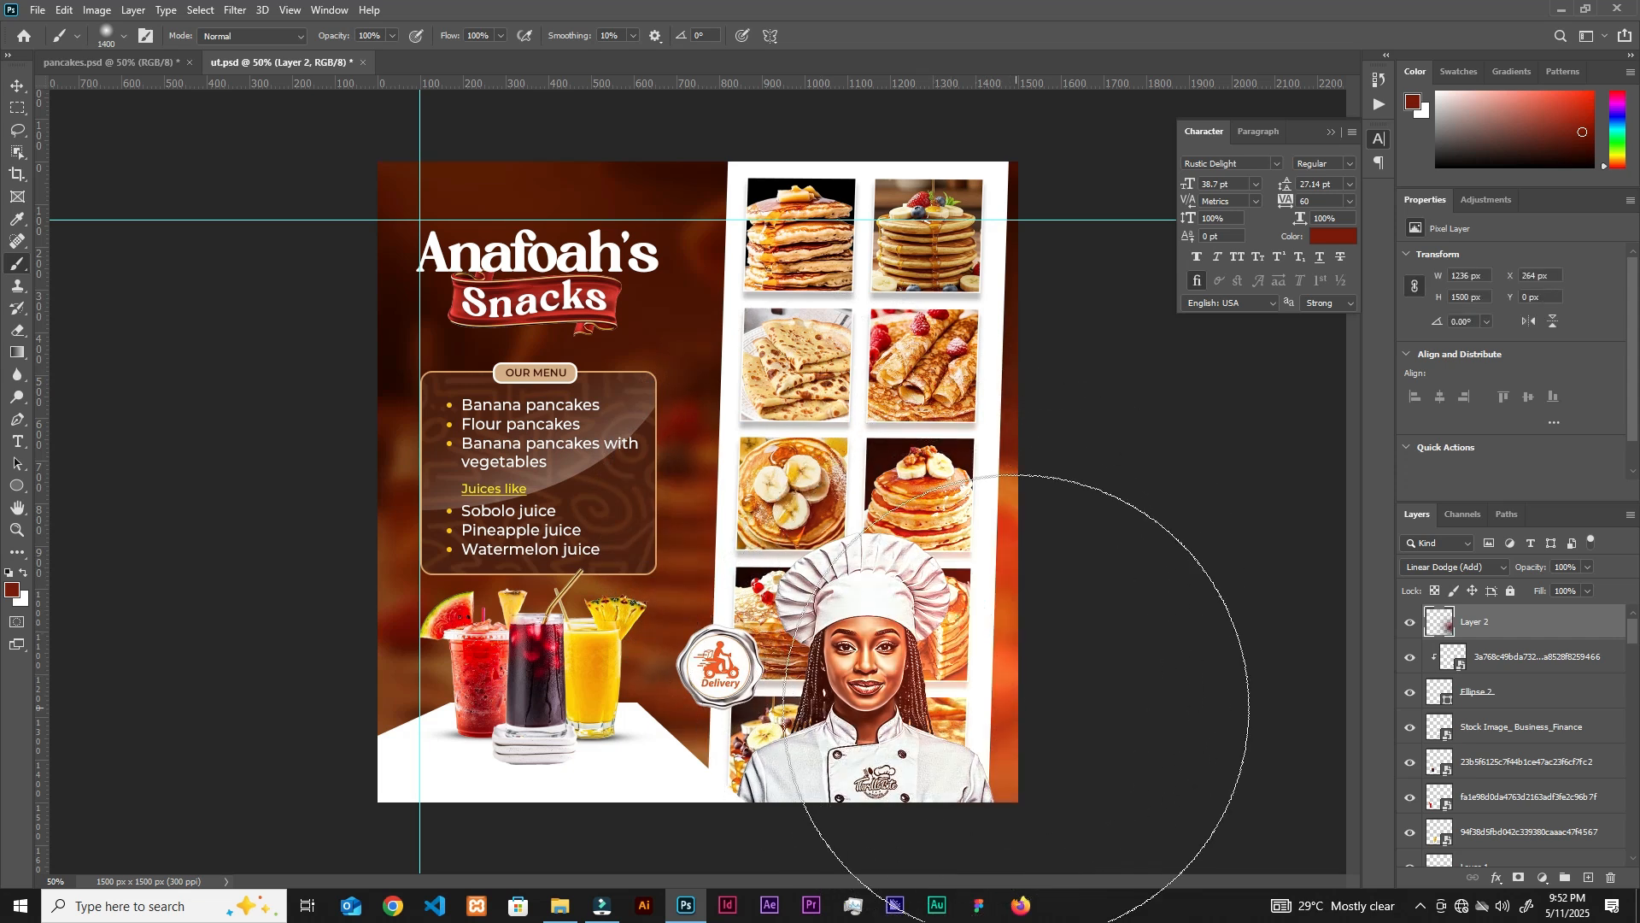
click(919, 437)
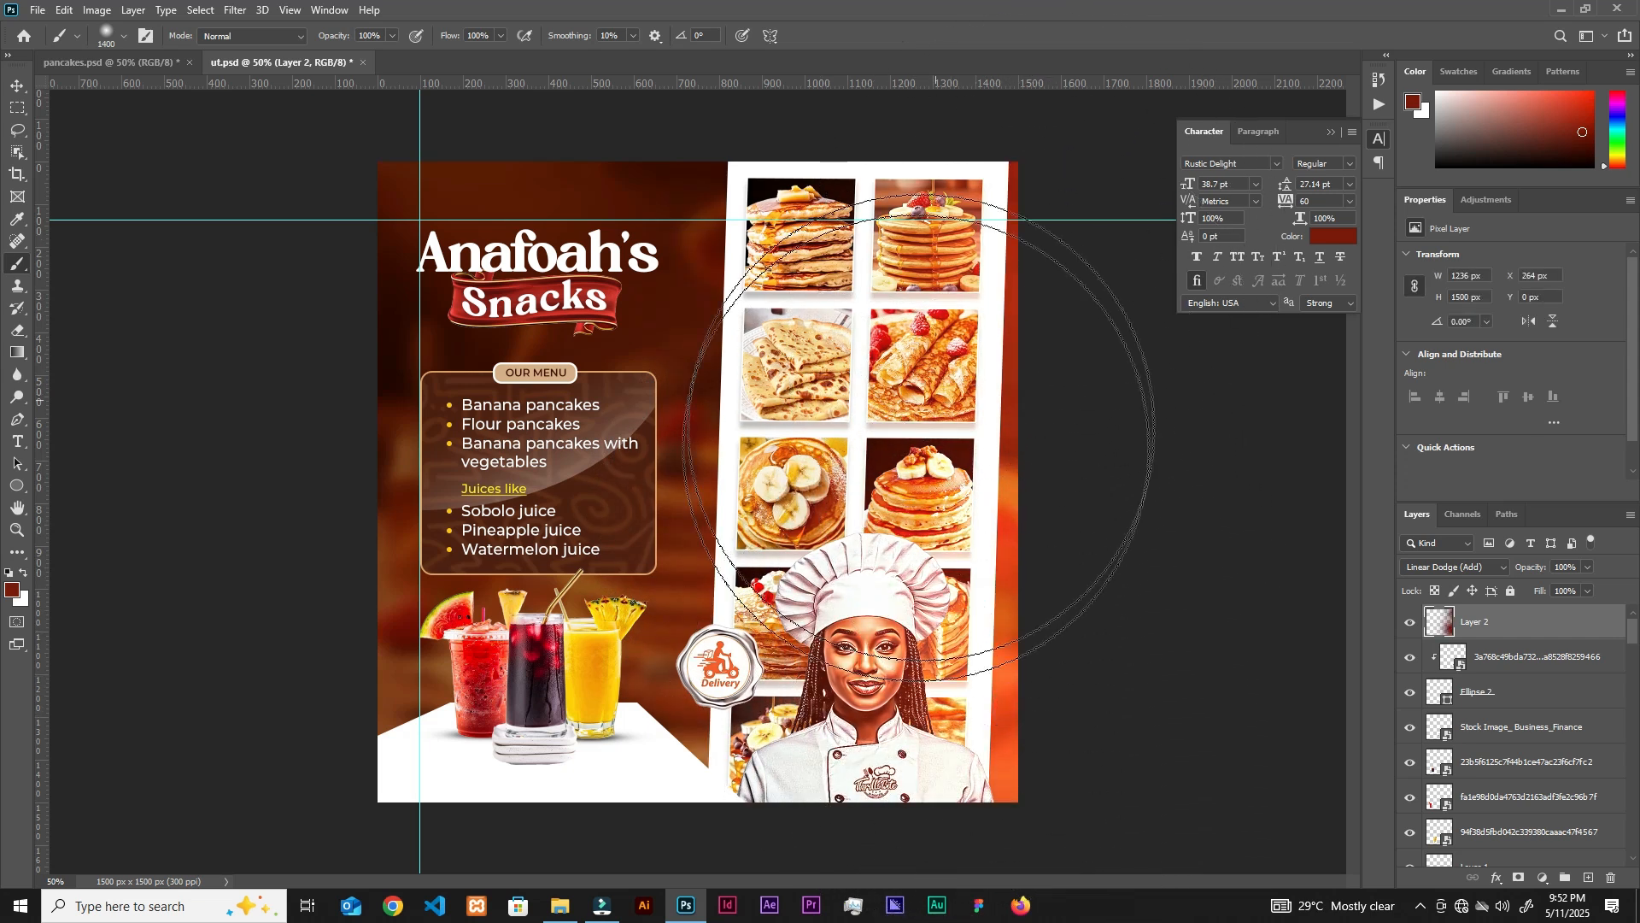
key(ctrl+minus)
key(ctrl+minus)
click(484, 376)
key(ctrl+plus)
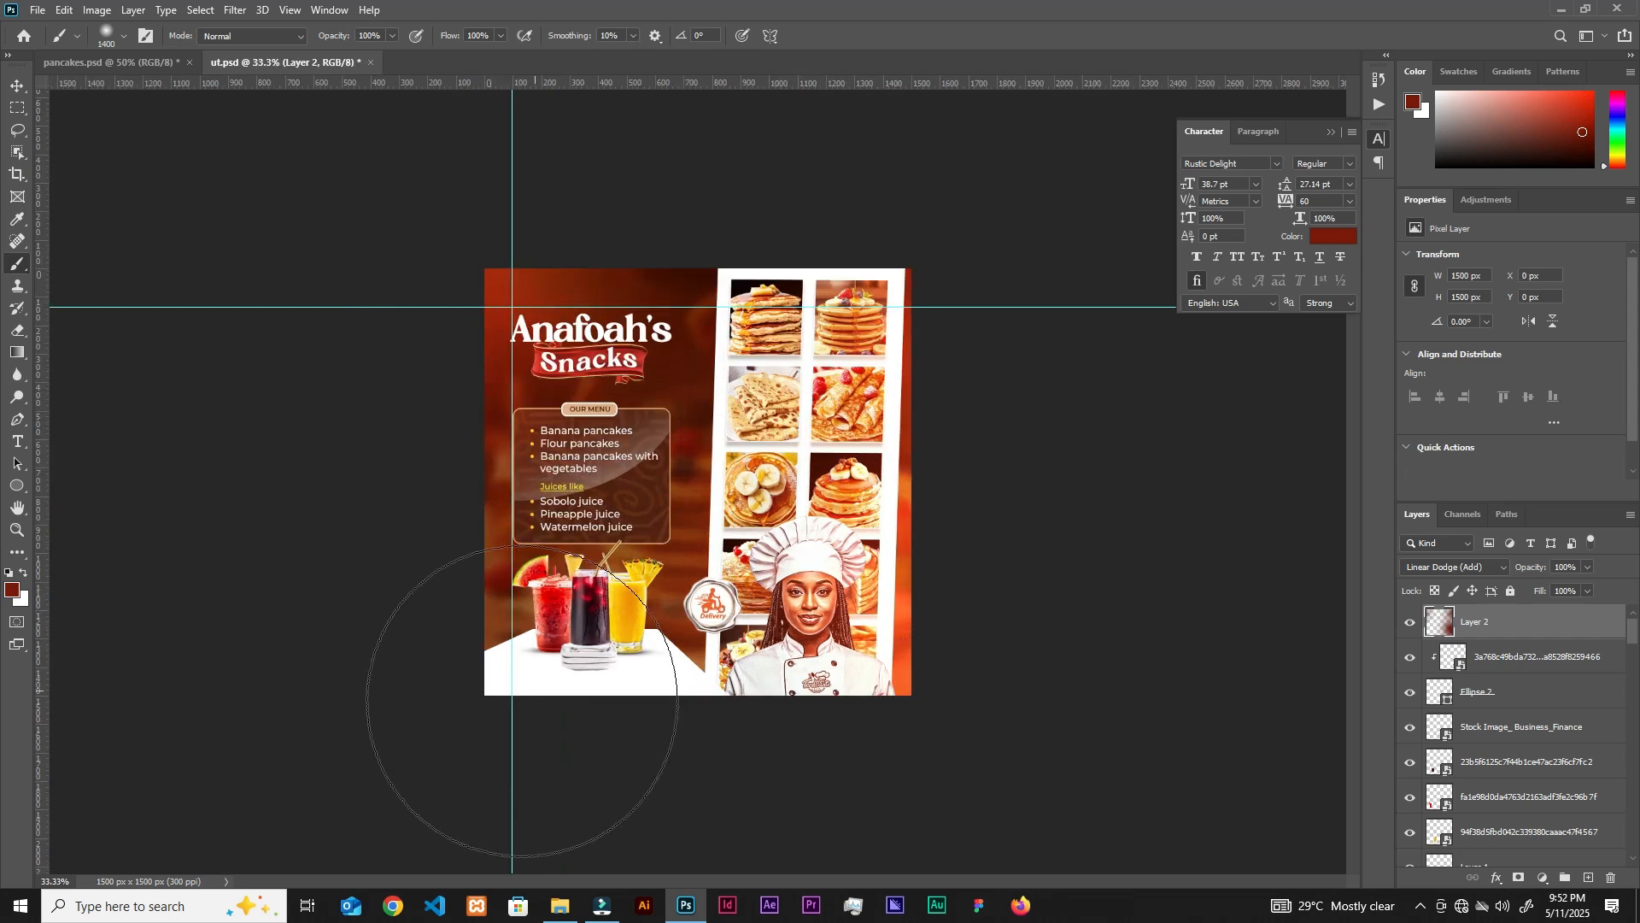
click(458, 685)
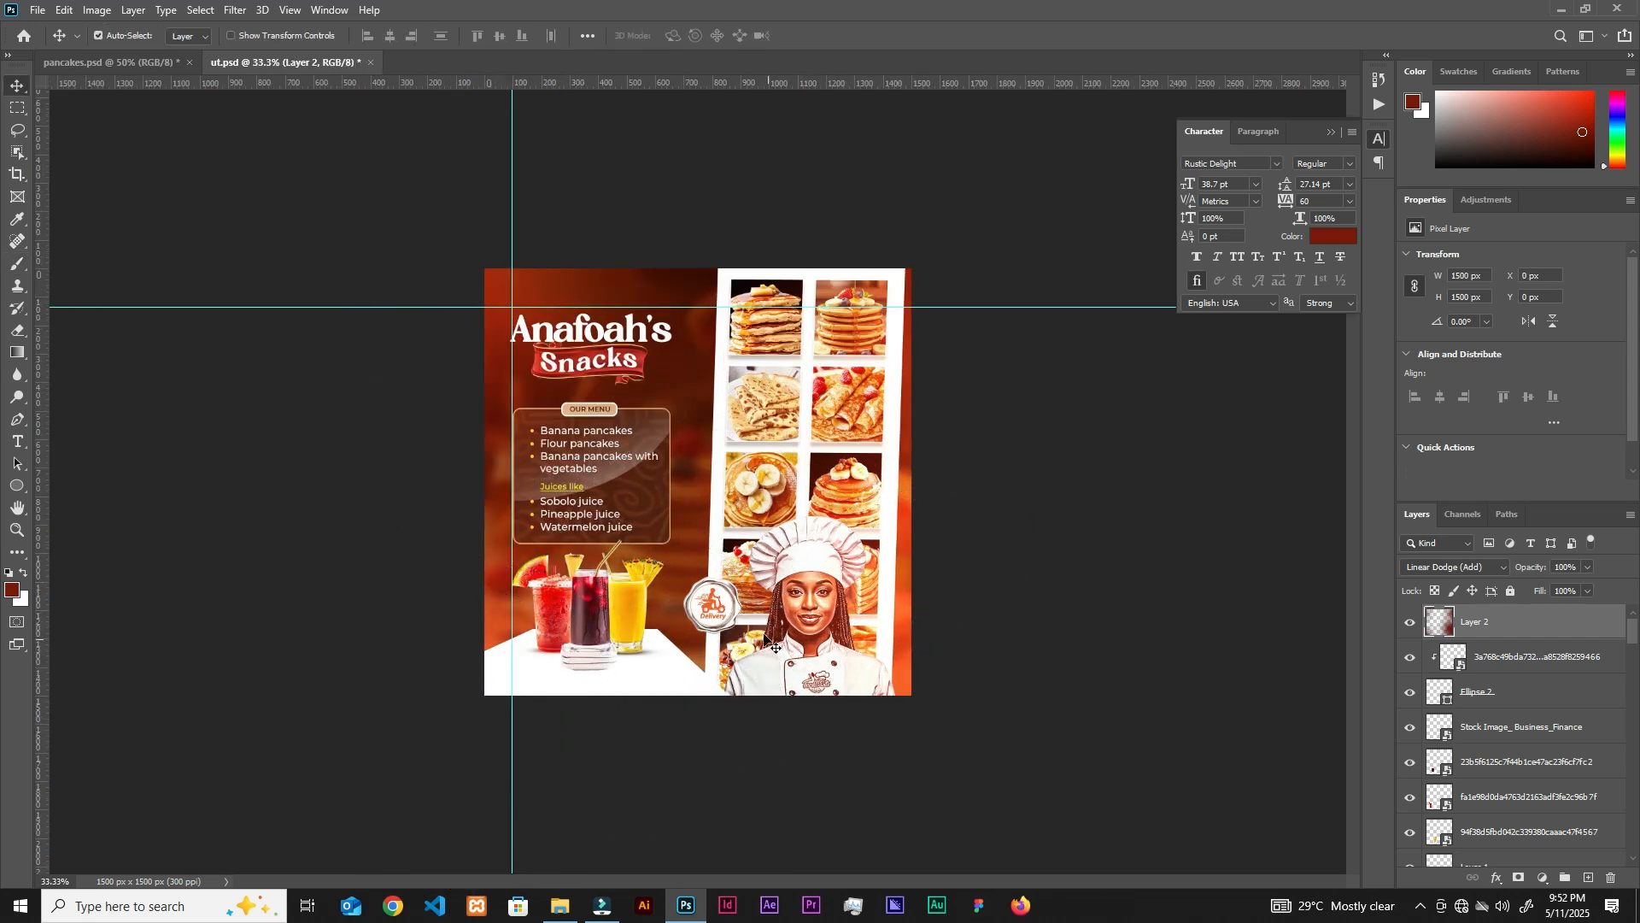
key(ctrl+plus)
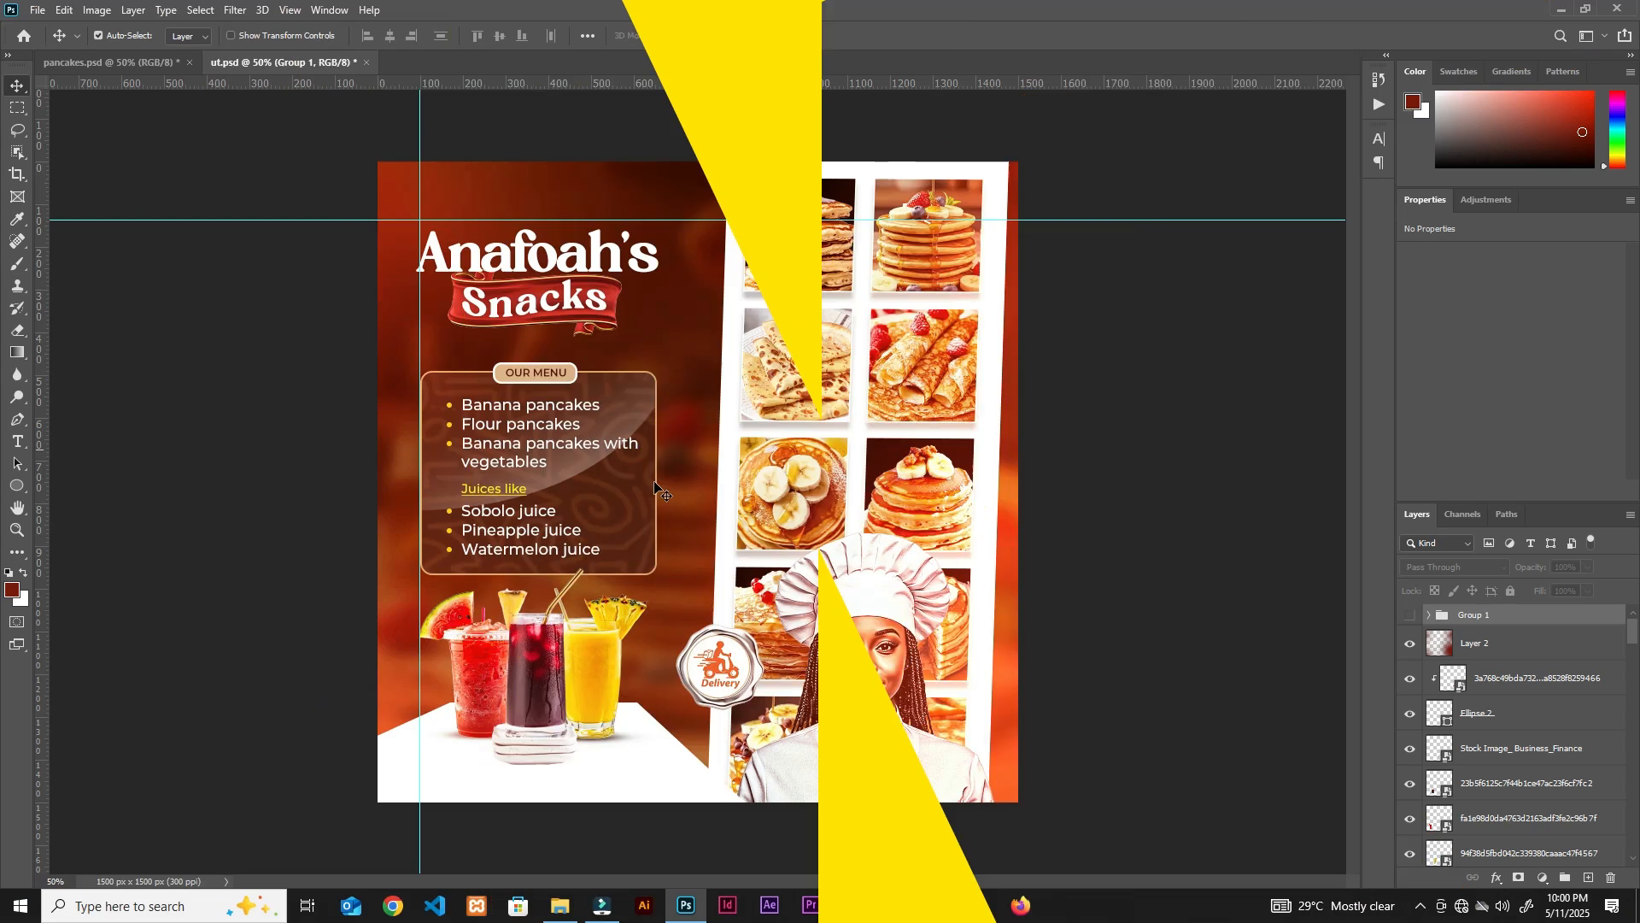
Show the hidden contact footer group and confirm 9a5f42 as the footer bar's fill color.
click(1410, 615)
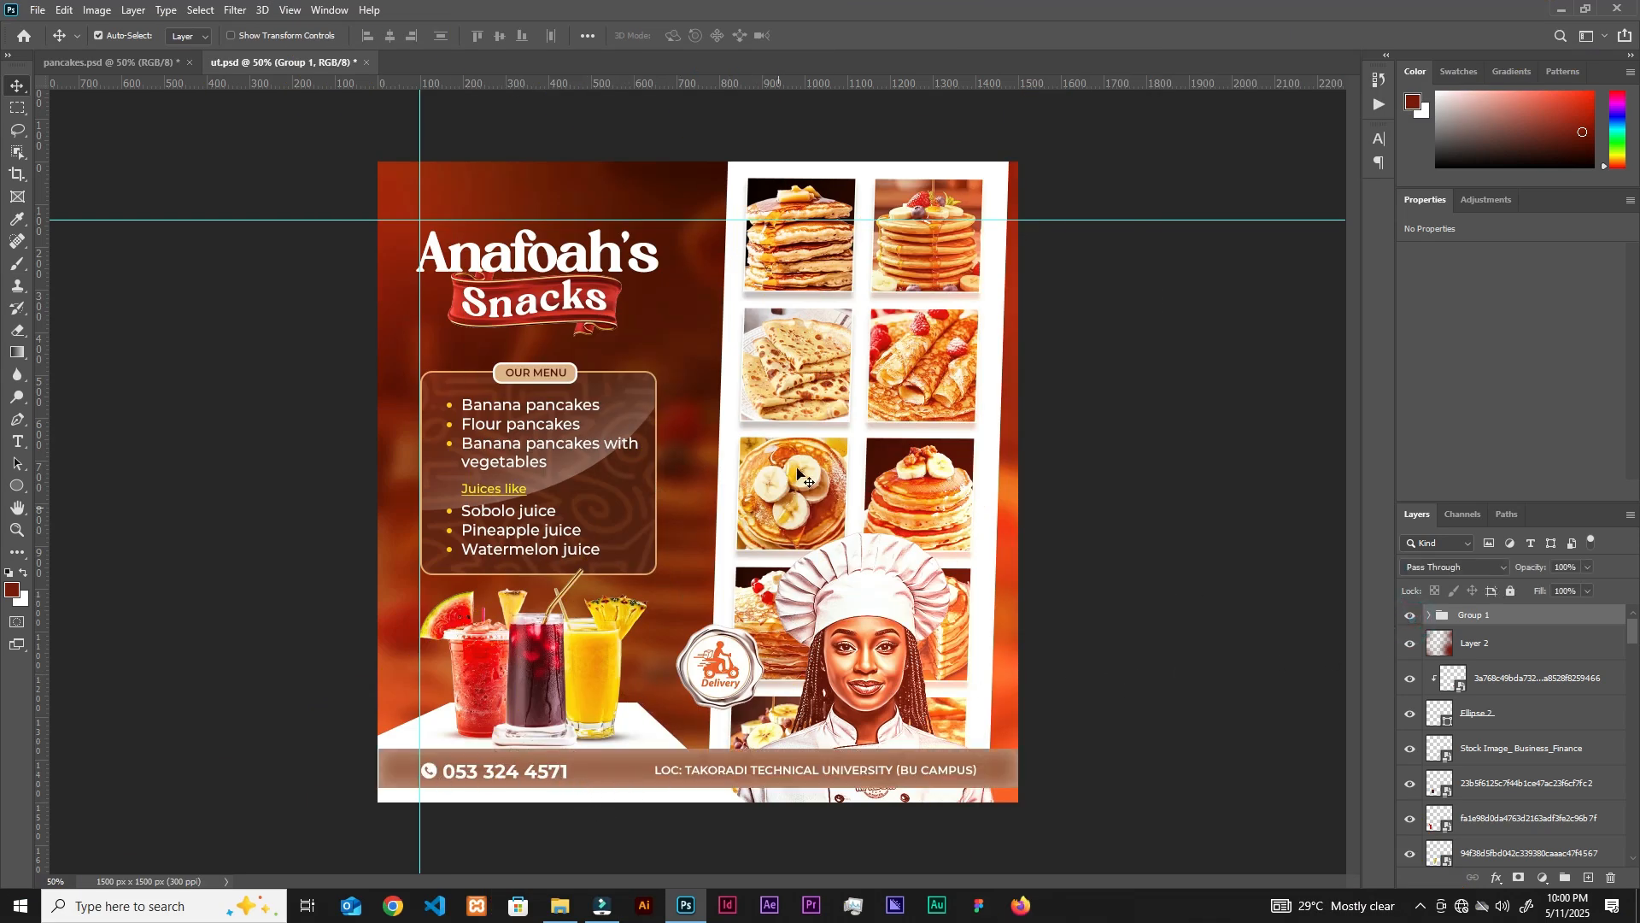
click(635, 762)
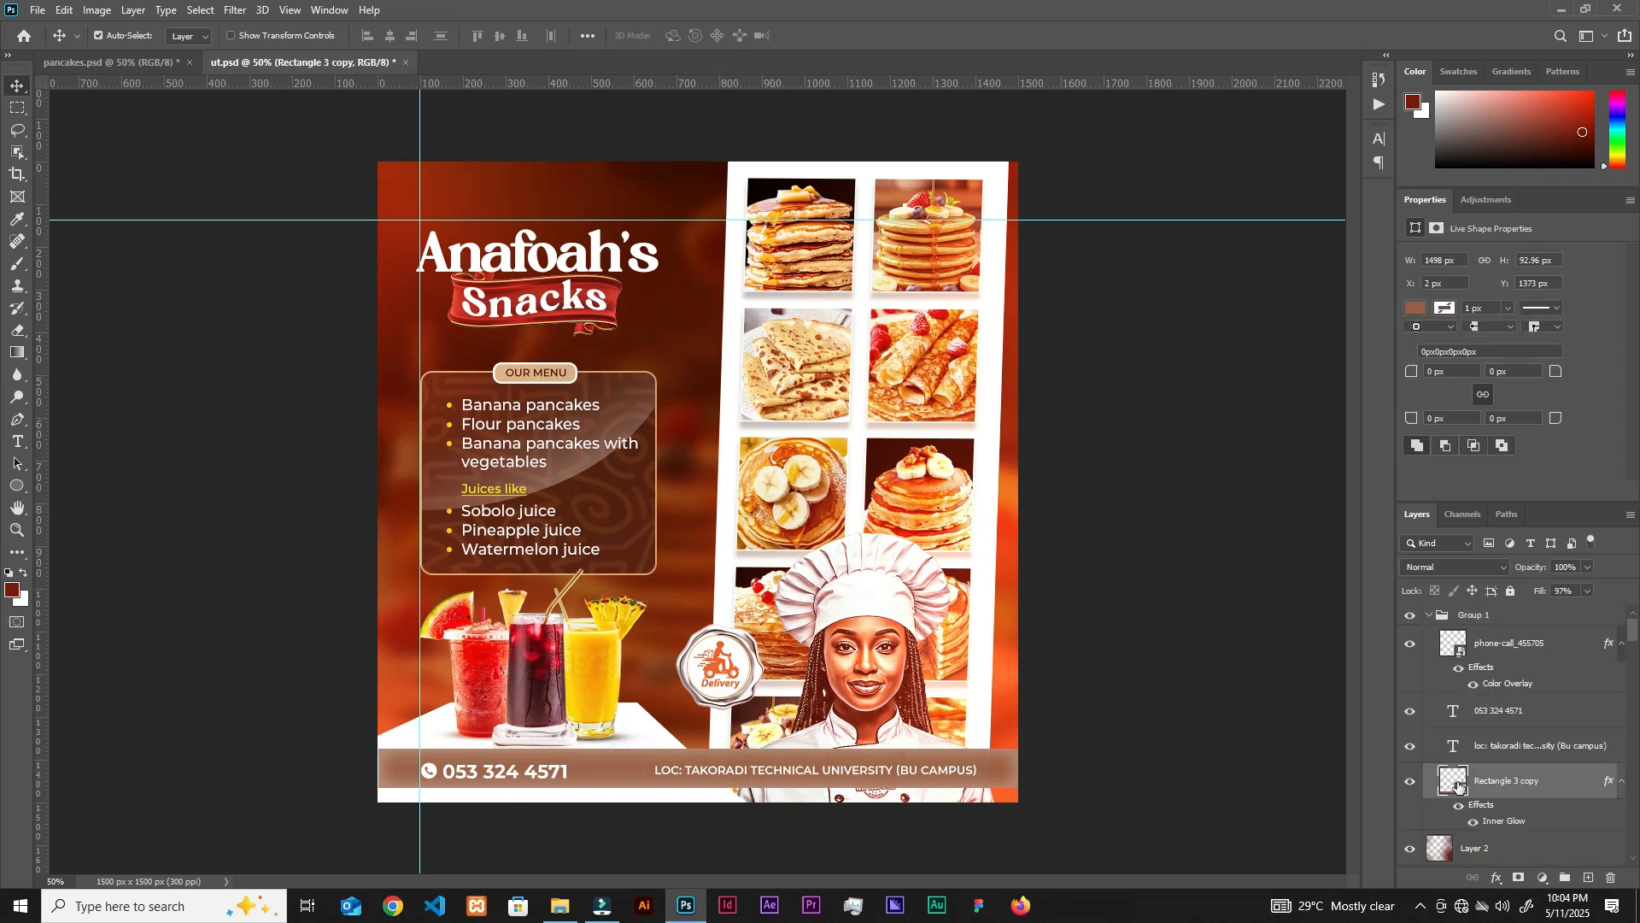
double_click(1460, 782)
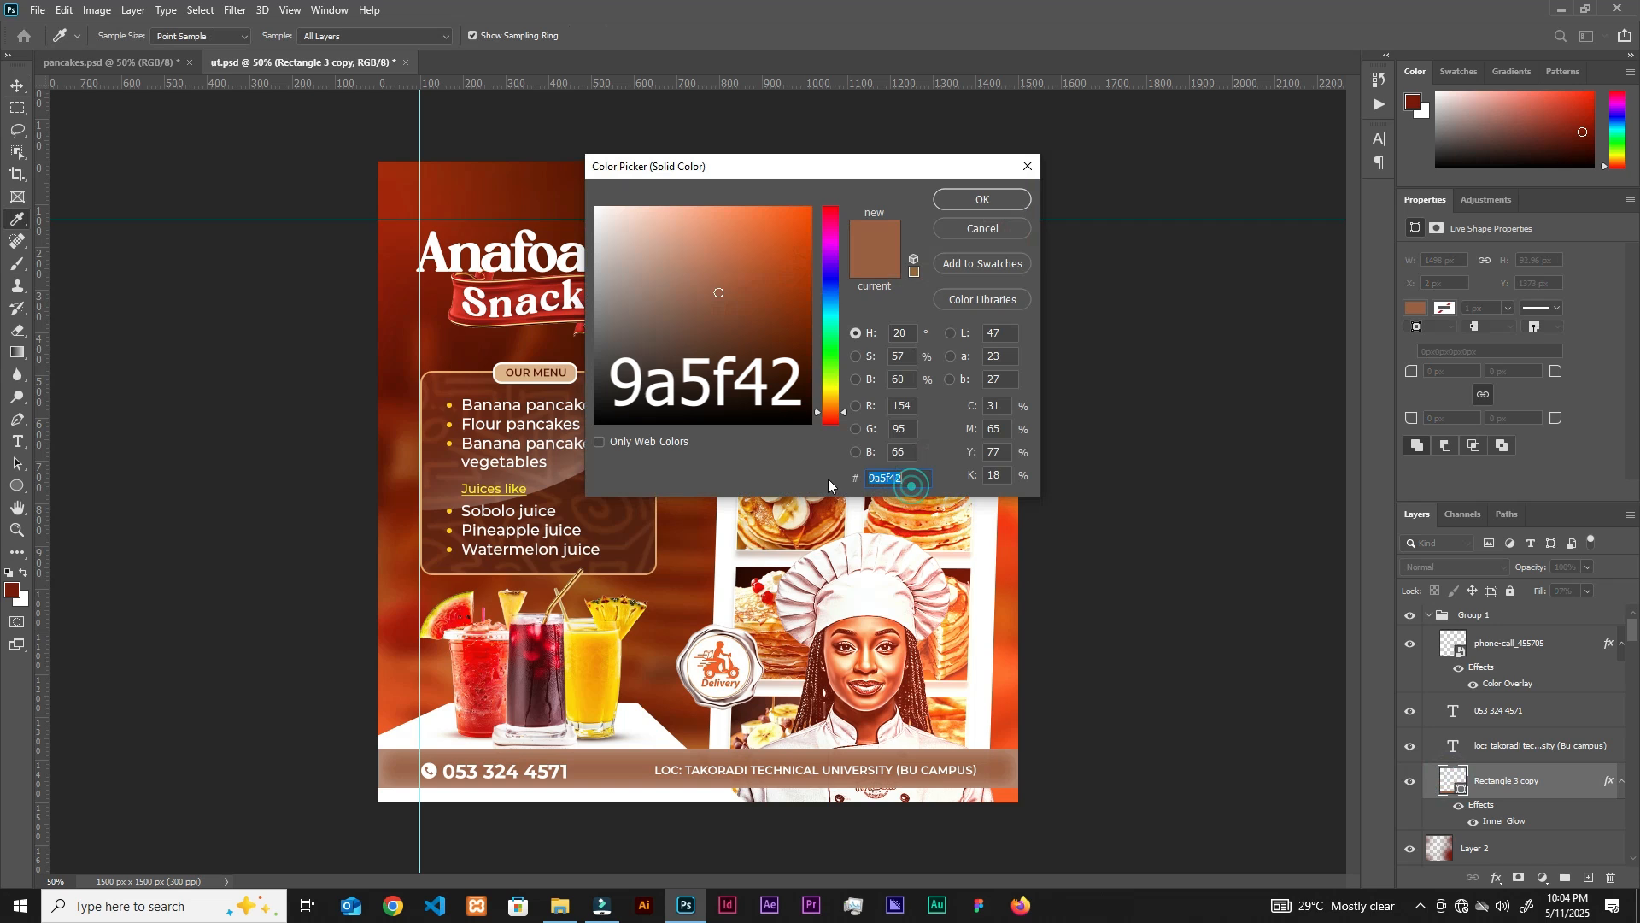
click(991, 204)
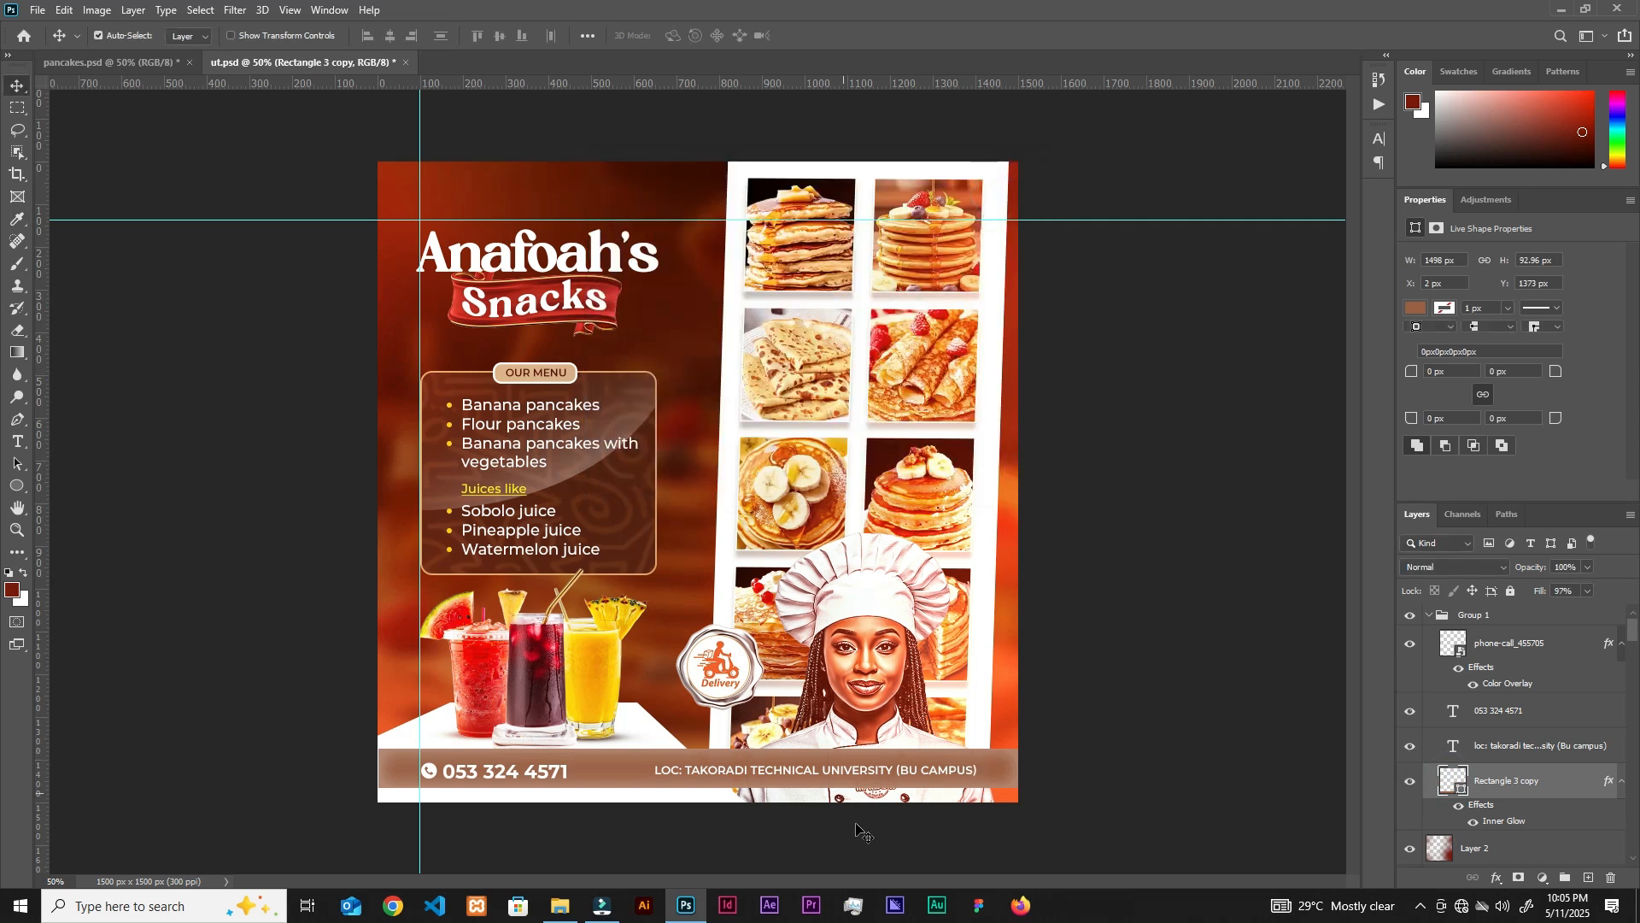